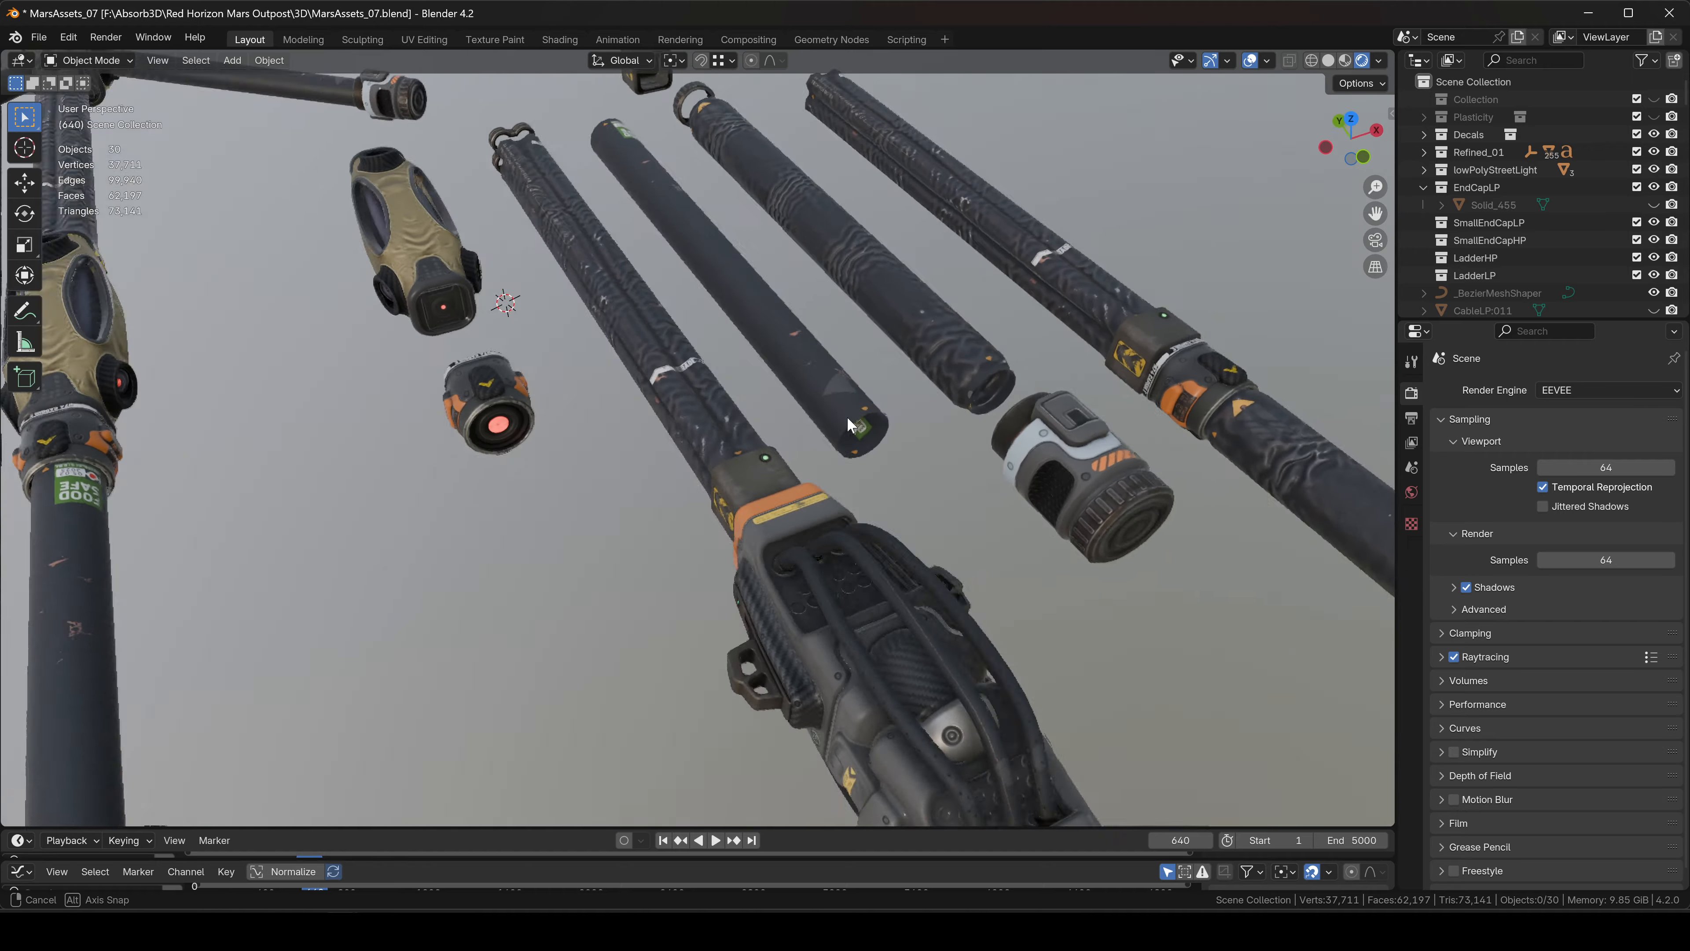
Orbit and pan around the hose parts, selecting the leftmost hose and lower end cap.
middle_click_drag(948, 475, 963, 529)
middle_click_drag(571, 461, 898, 506, "shift")
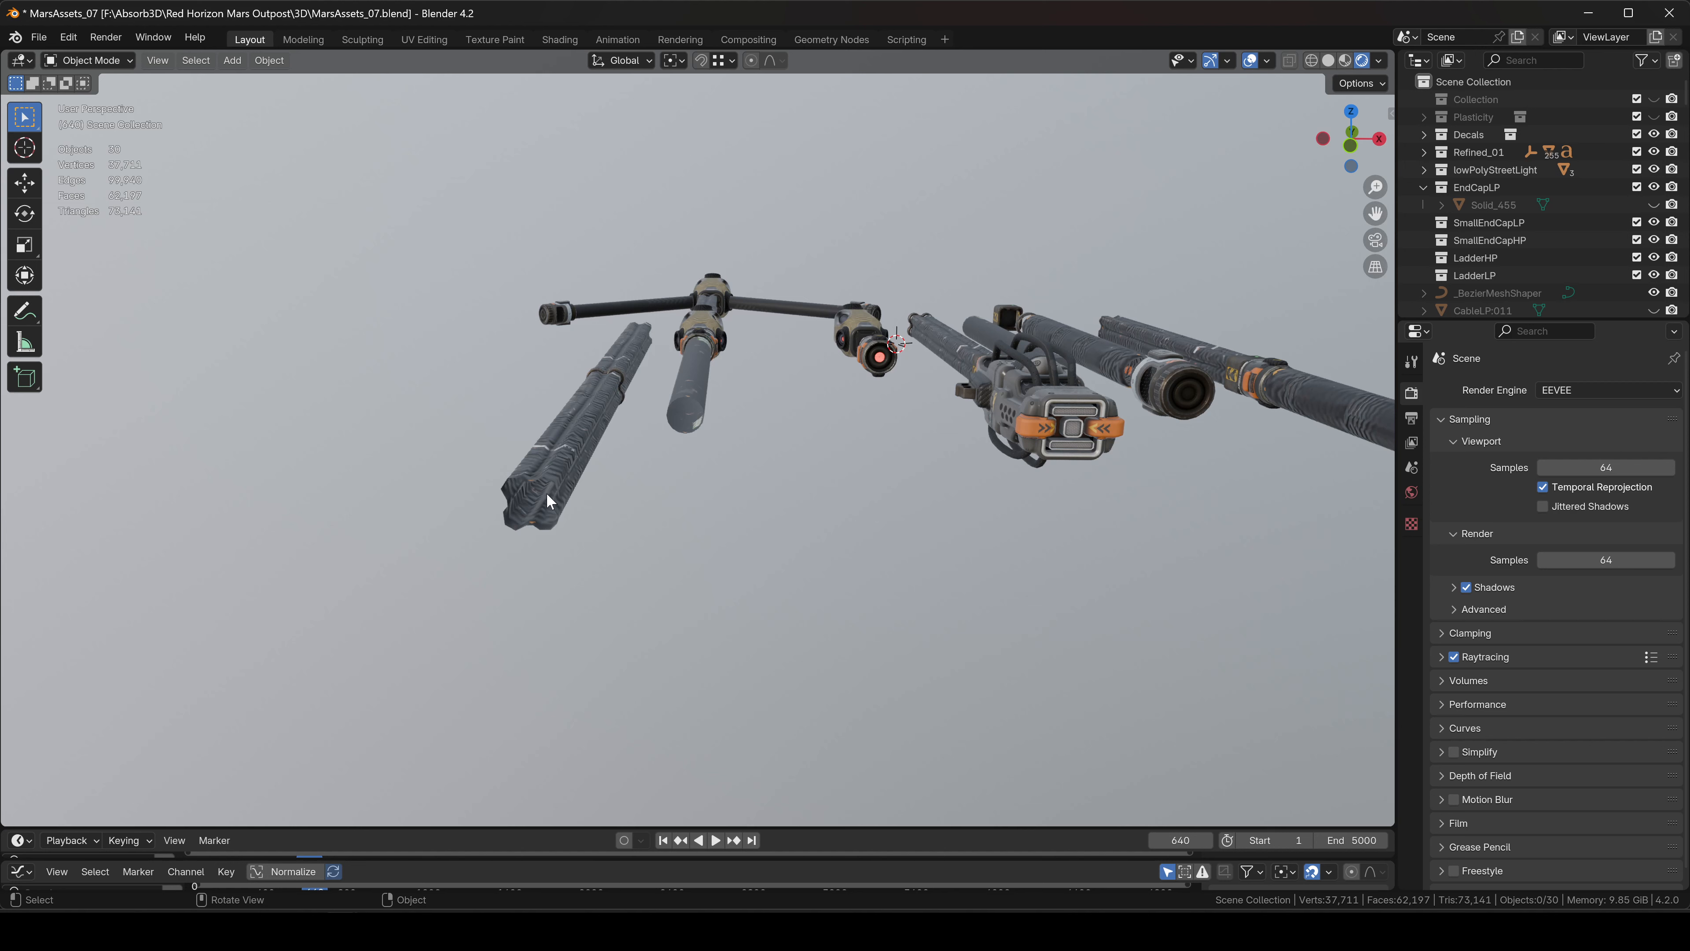
left_click(533, 488)
middle_click_drag(810, 407, 757, 451, "shift")
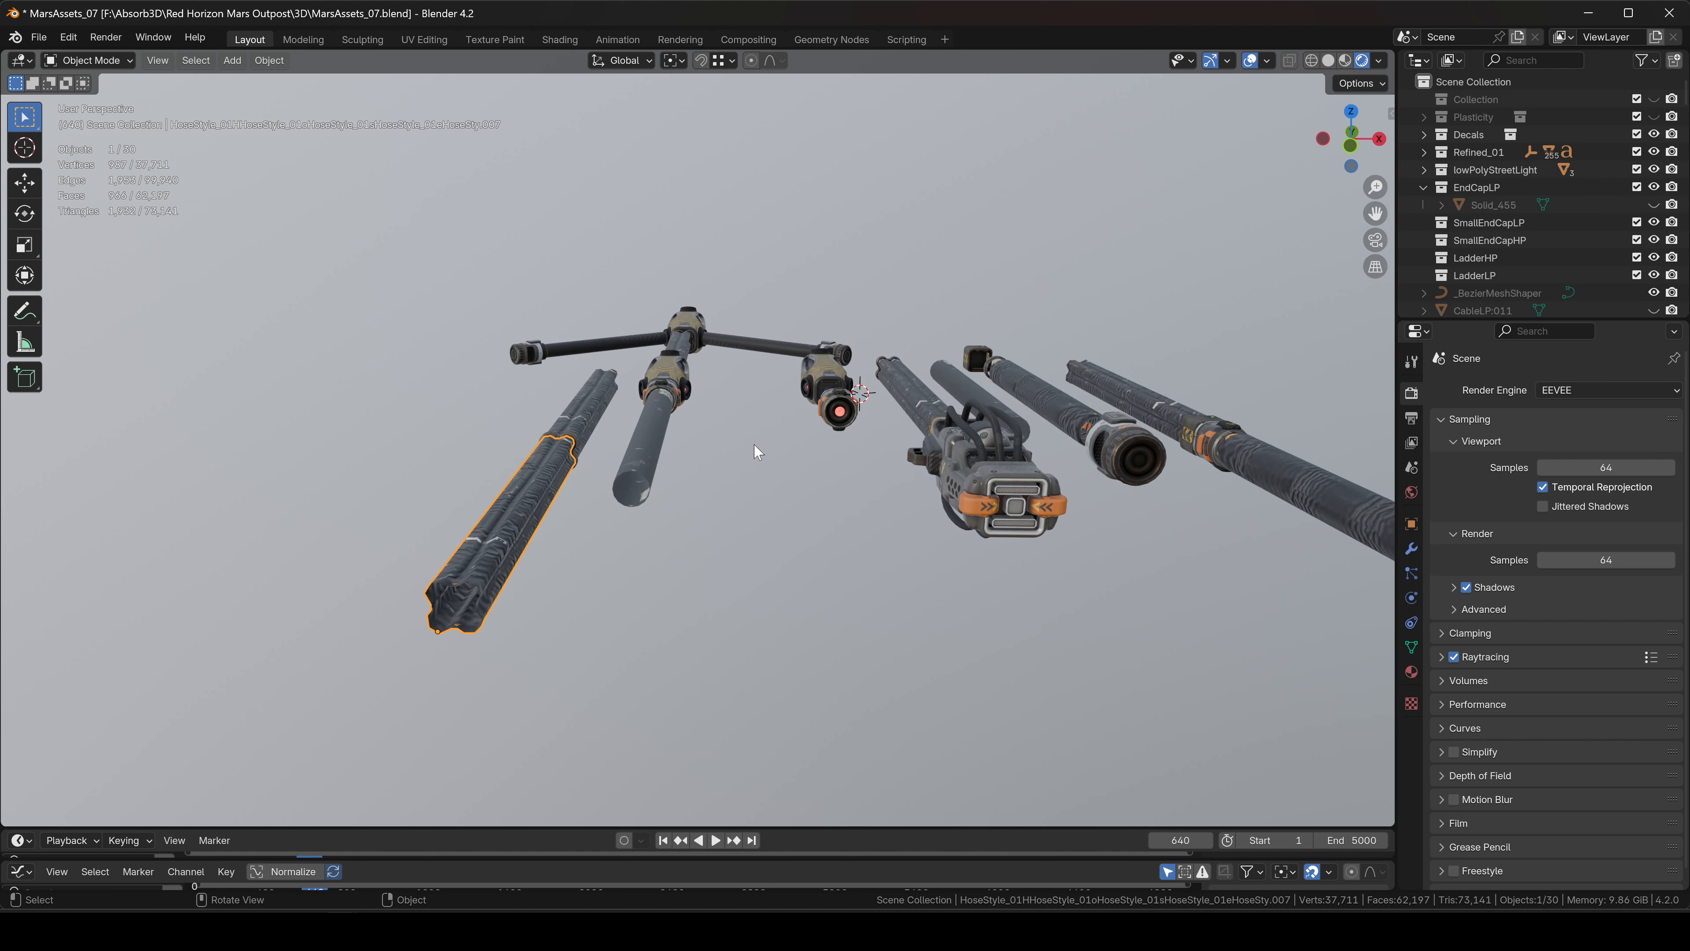
scroll(750, 458, "up", 8)
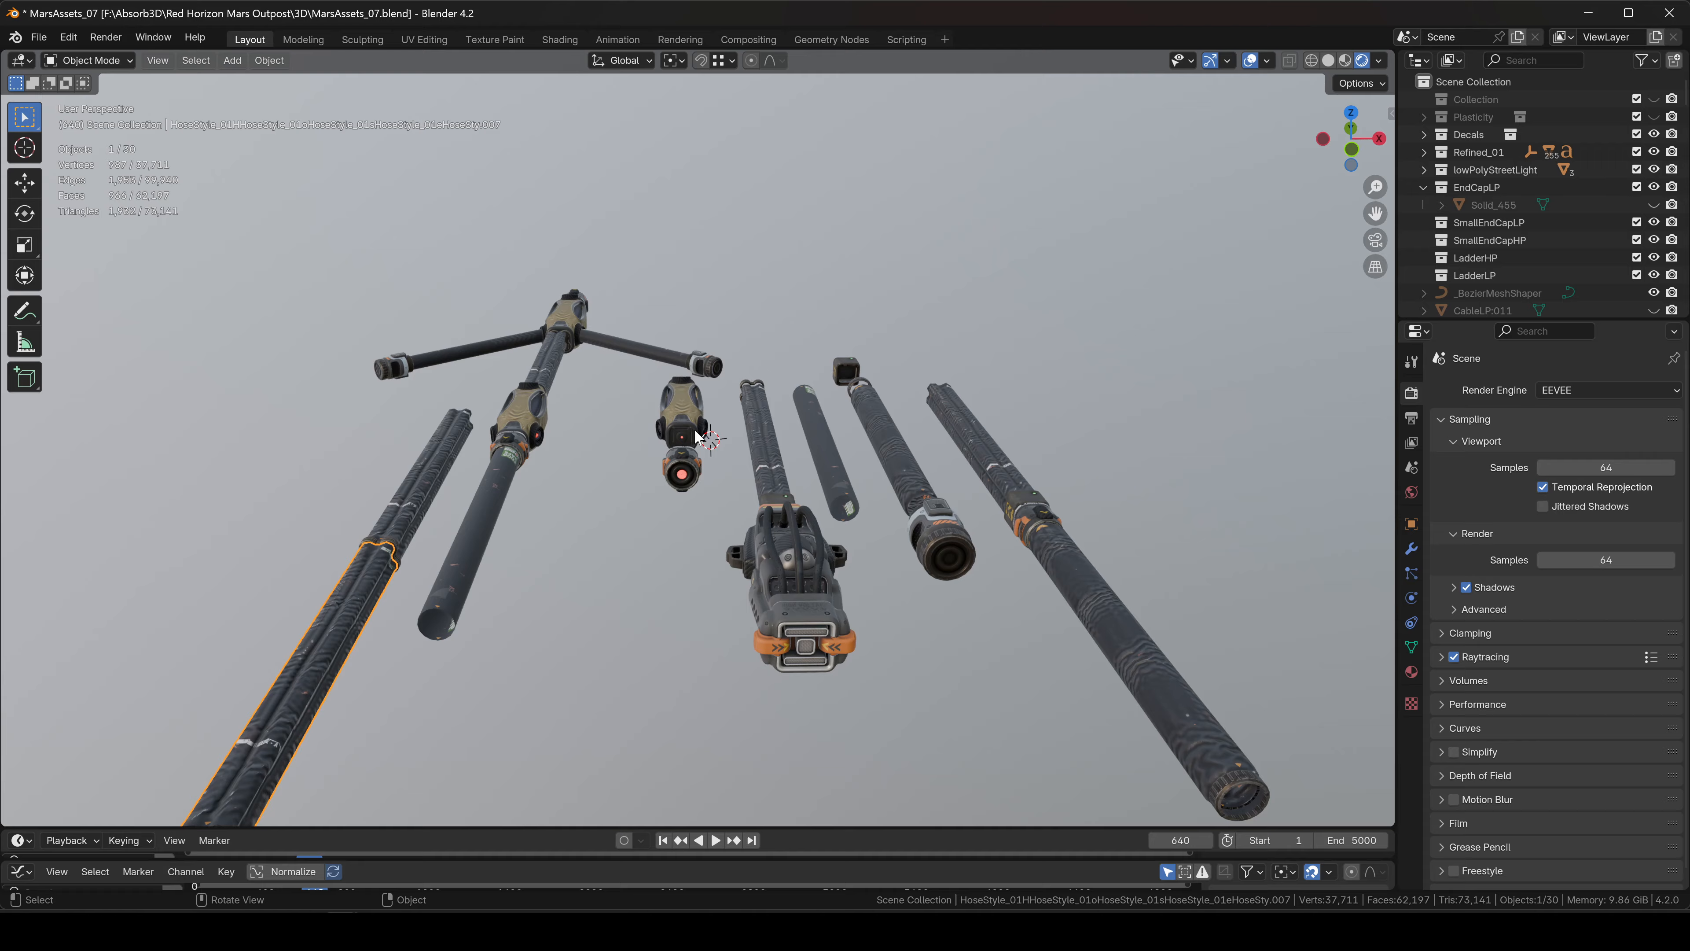
left_click(619, 491)
middle_click_drag(828, 431, 792, 403)
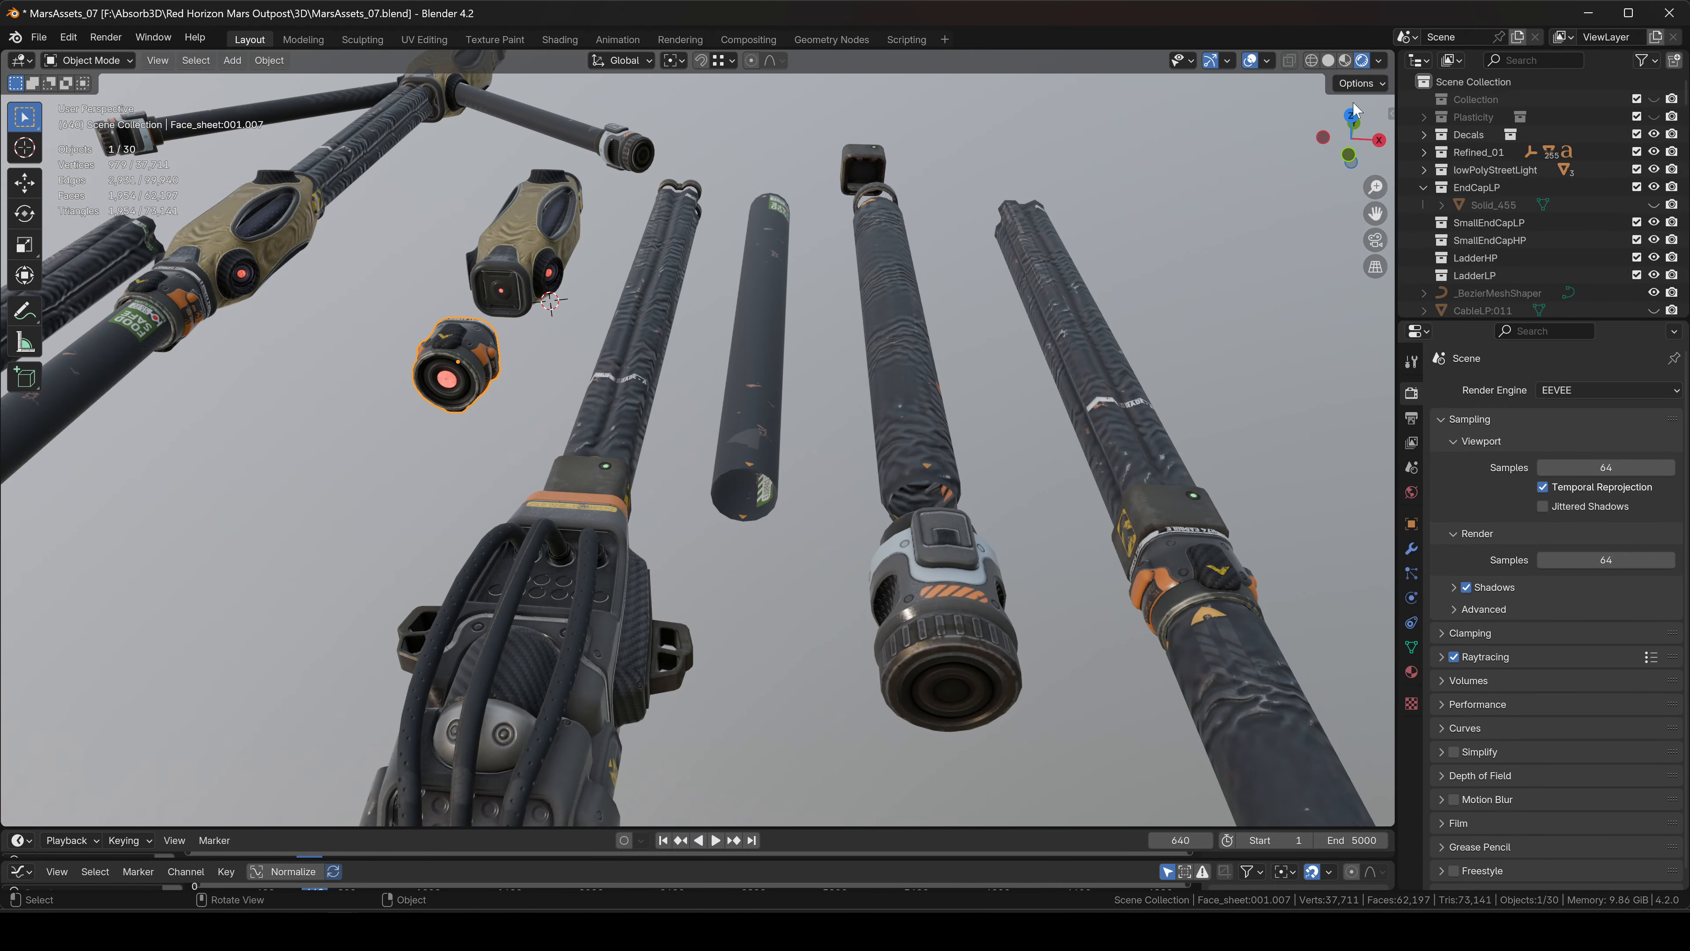
Switch to top view and pan it, dismissing the snap menu unused.
left_click(1353, 118)
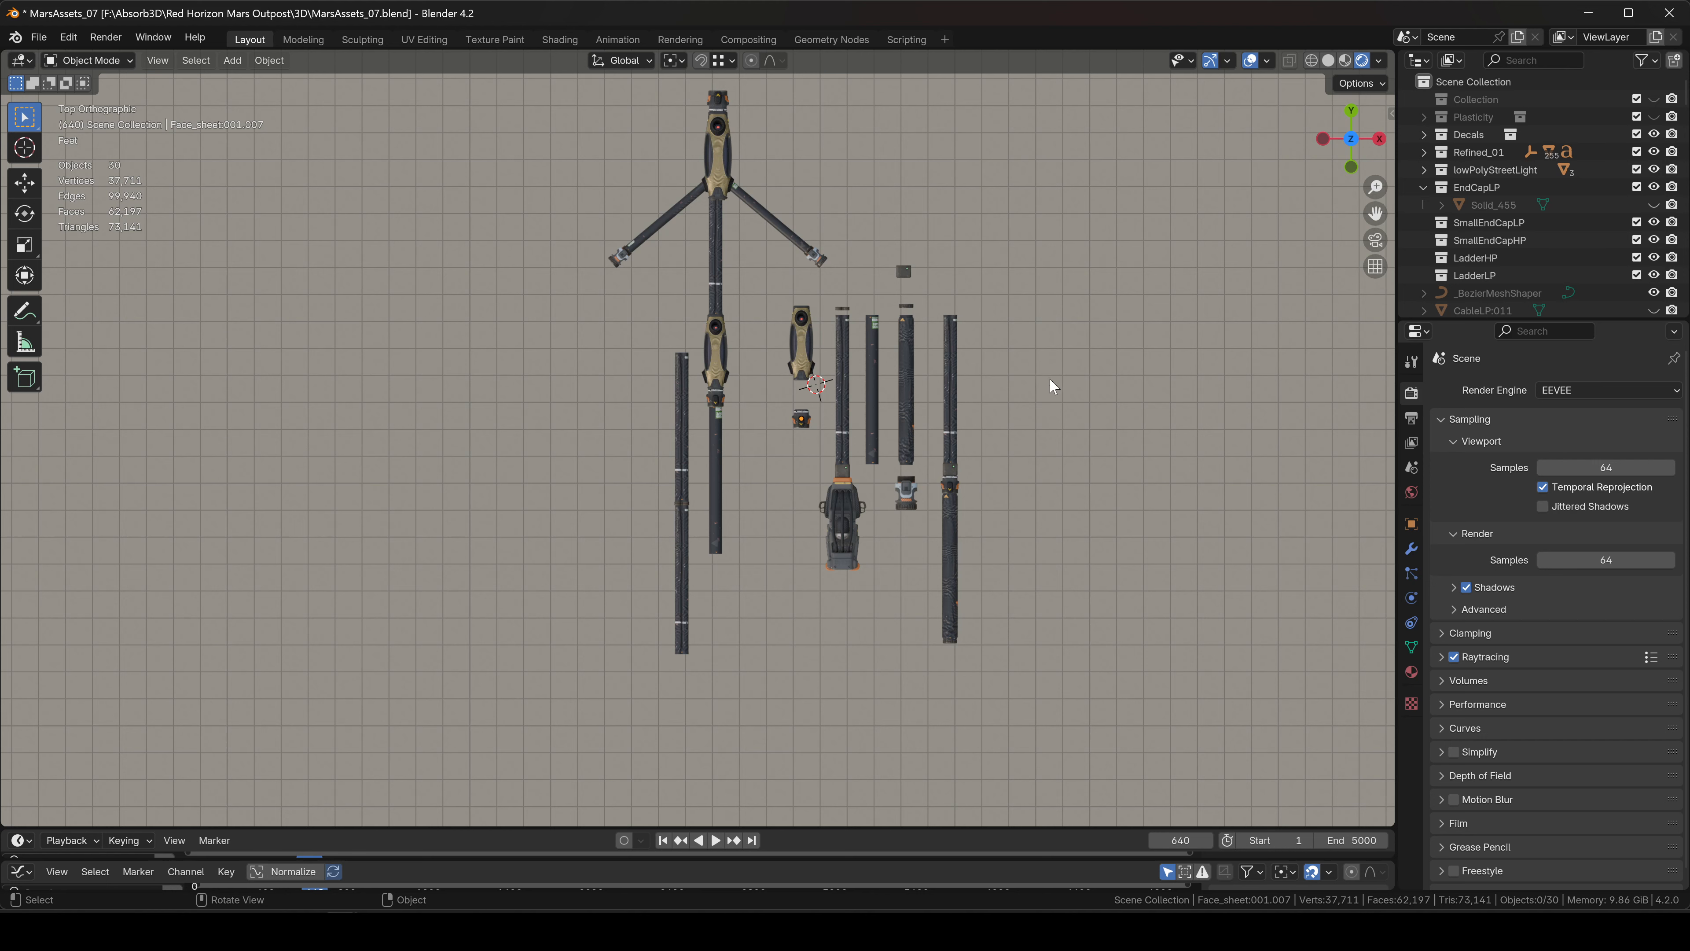
middle_click_drag(992, 366, 858, 328, "shift")
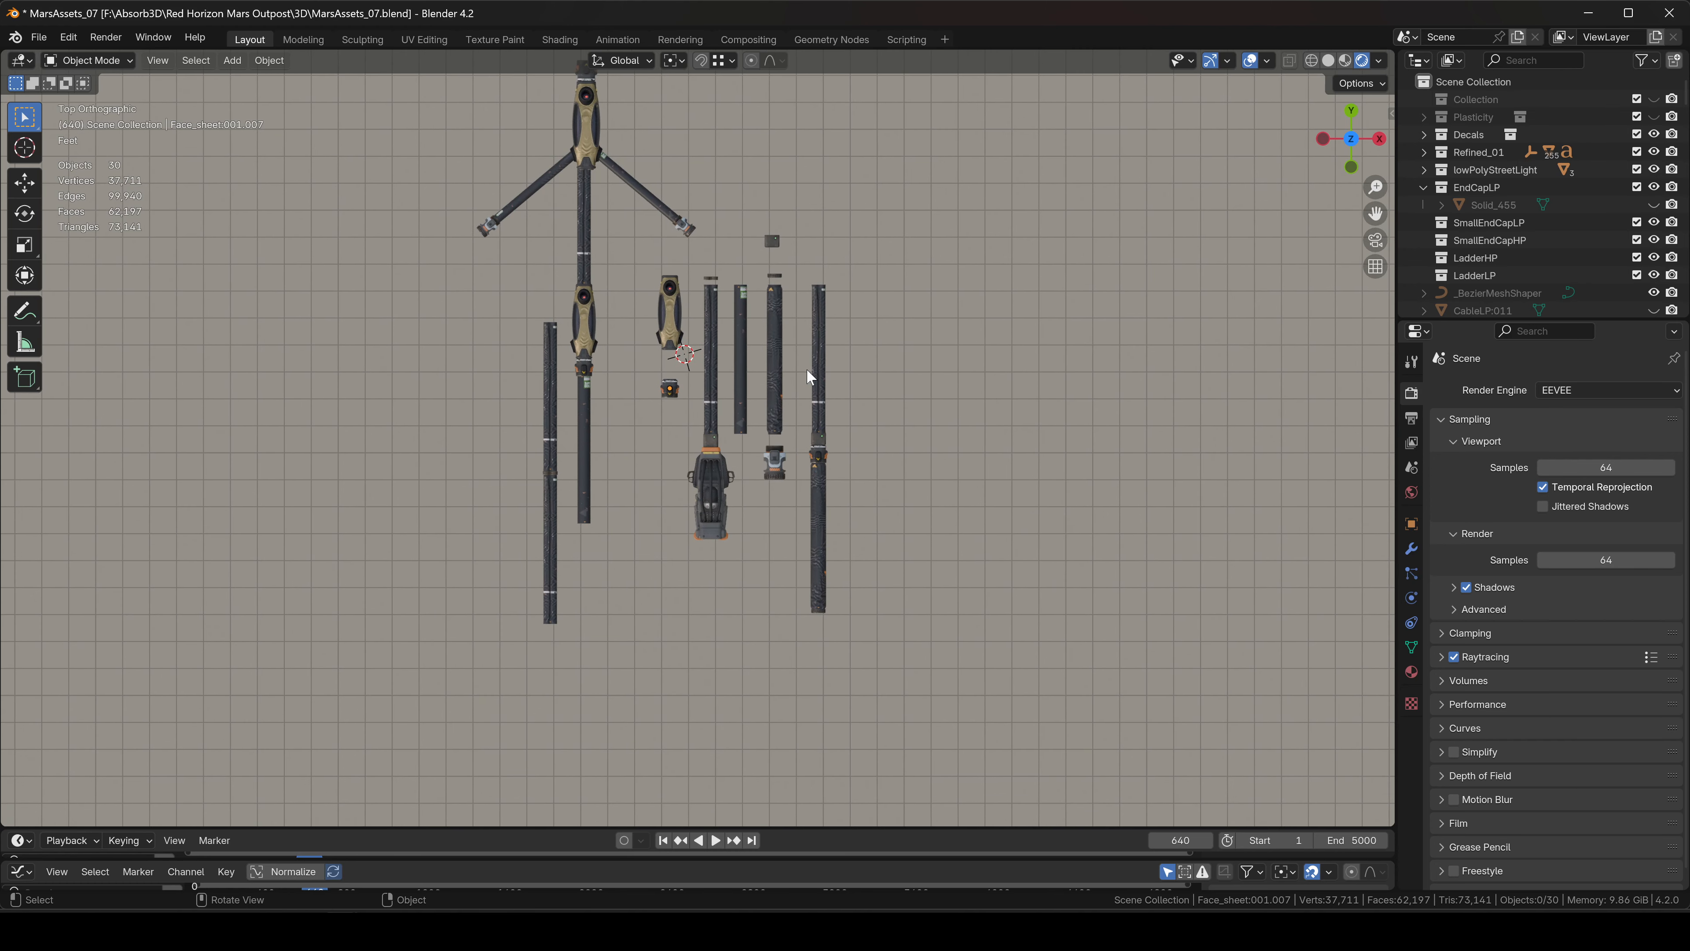
middle_click_drag(800, 378, 866, 379, "shift")
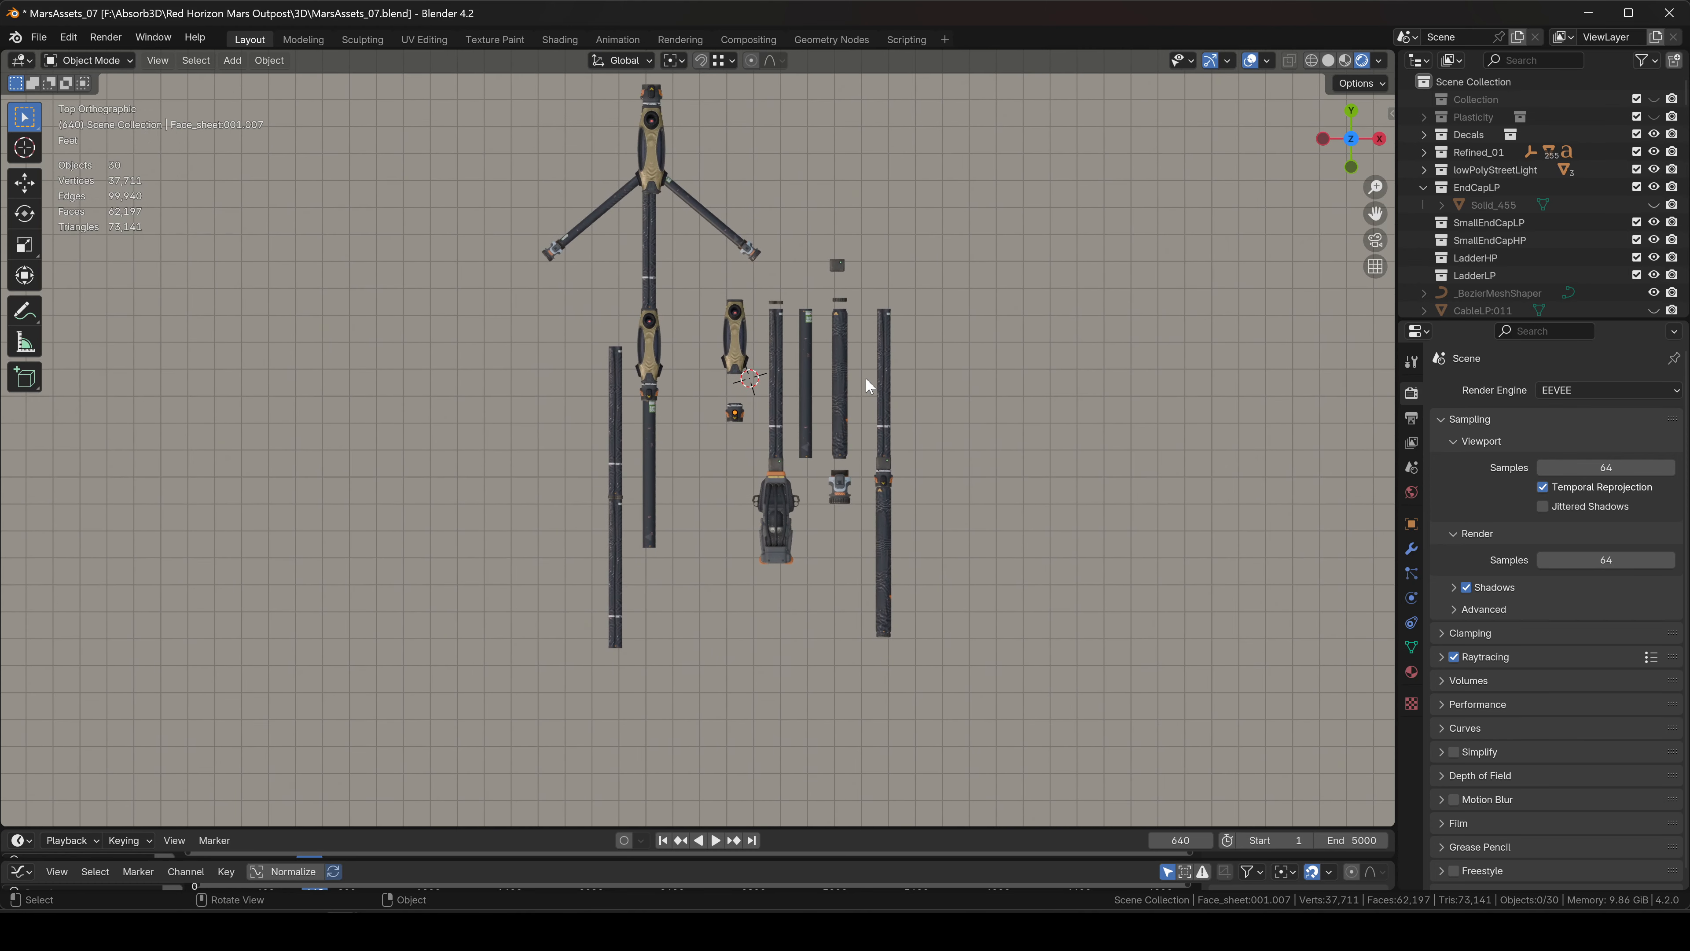
key("shift+s")
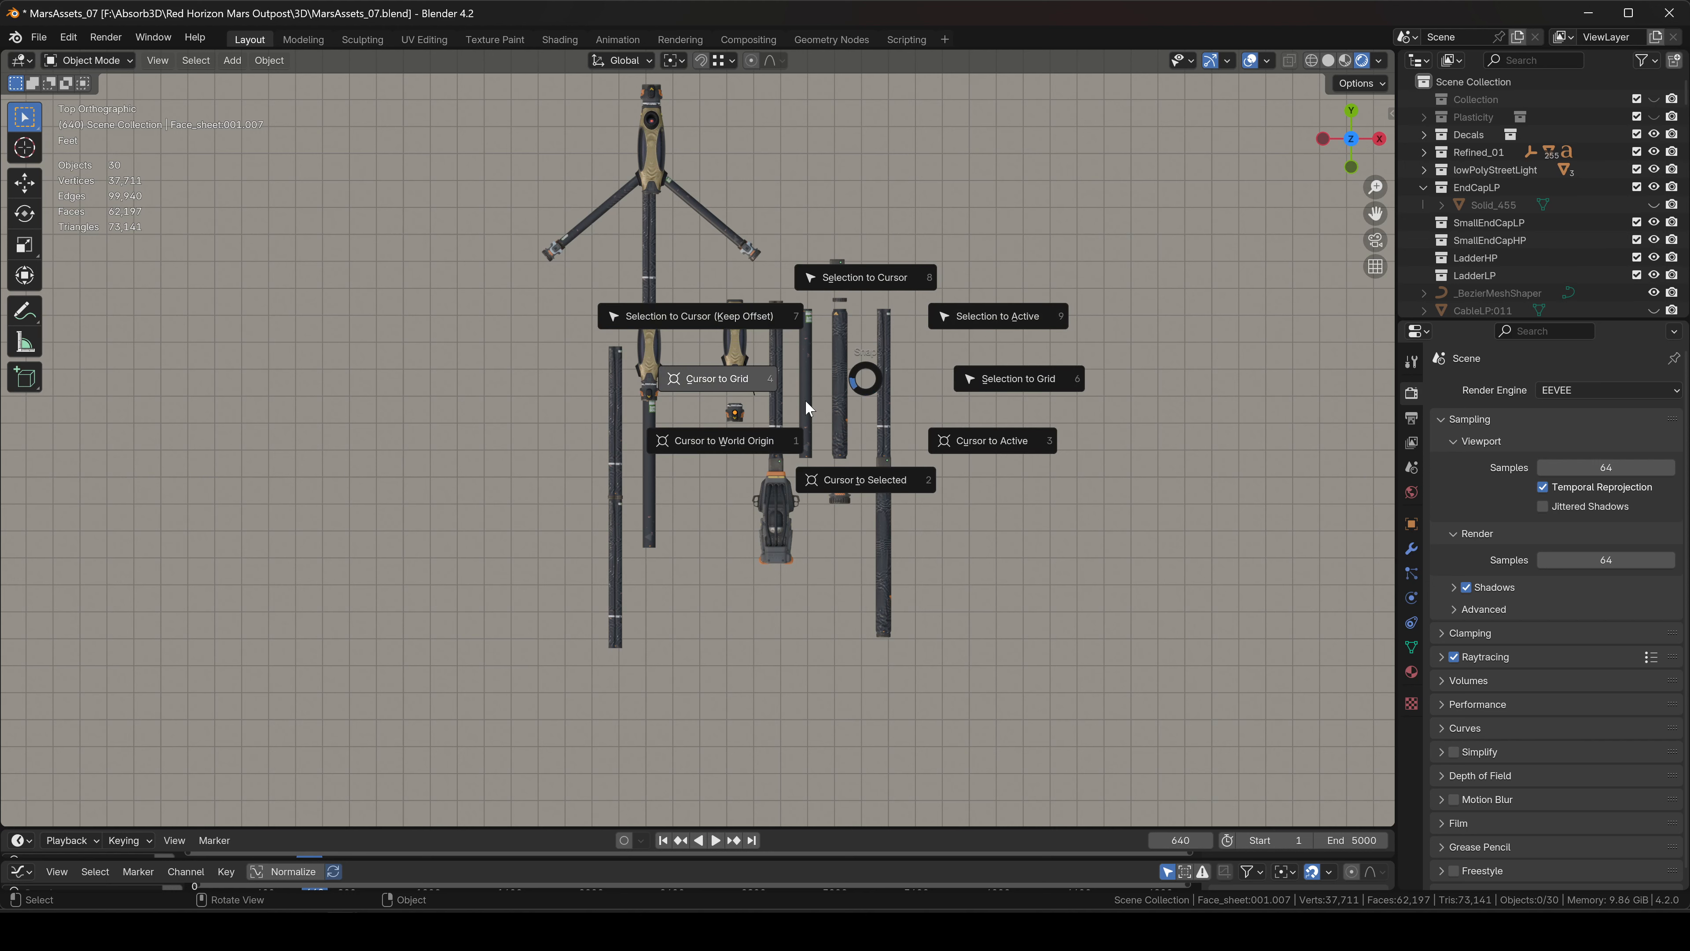
key("Escape")
middle_click_drag(879, 368, 865, 473, "shift")
middle_click_drag(860, 474, 855, 364)
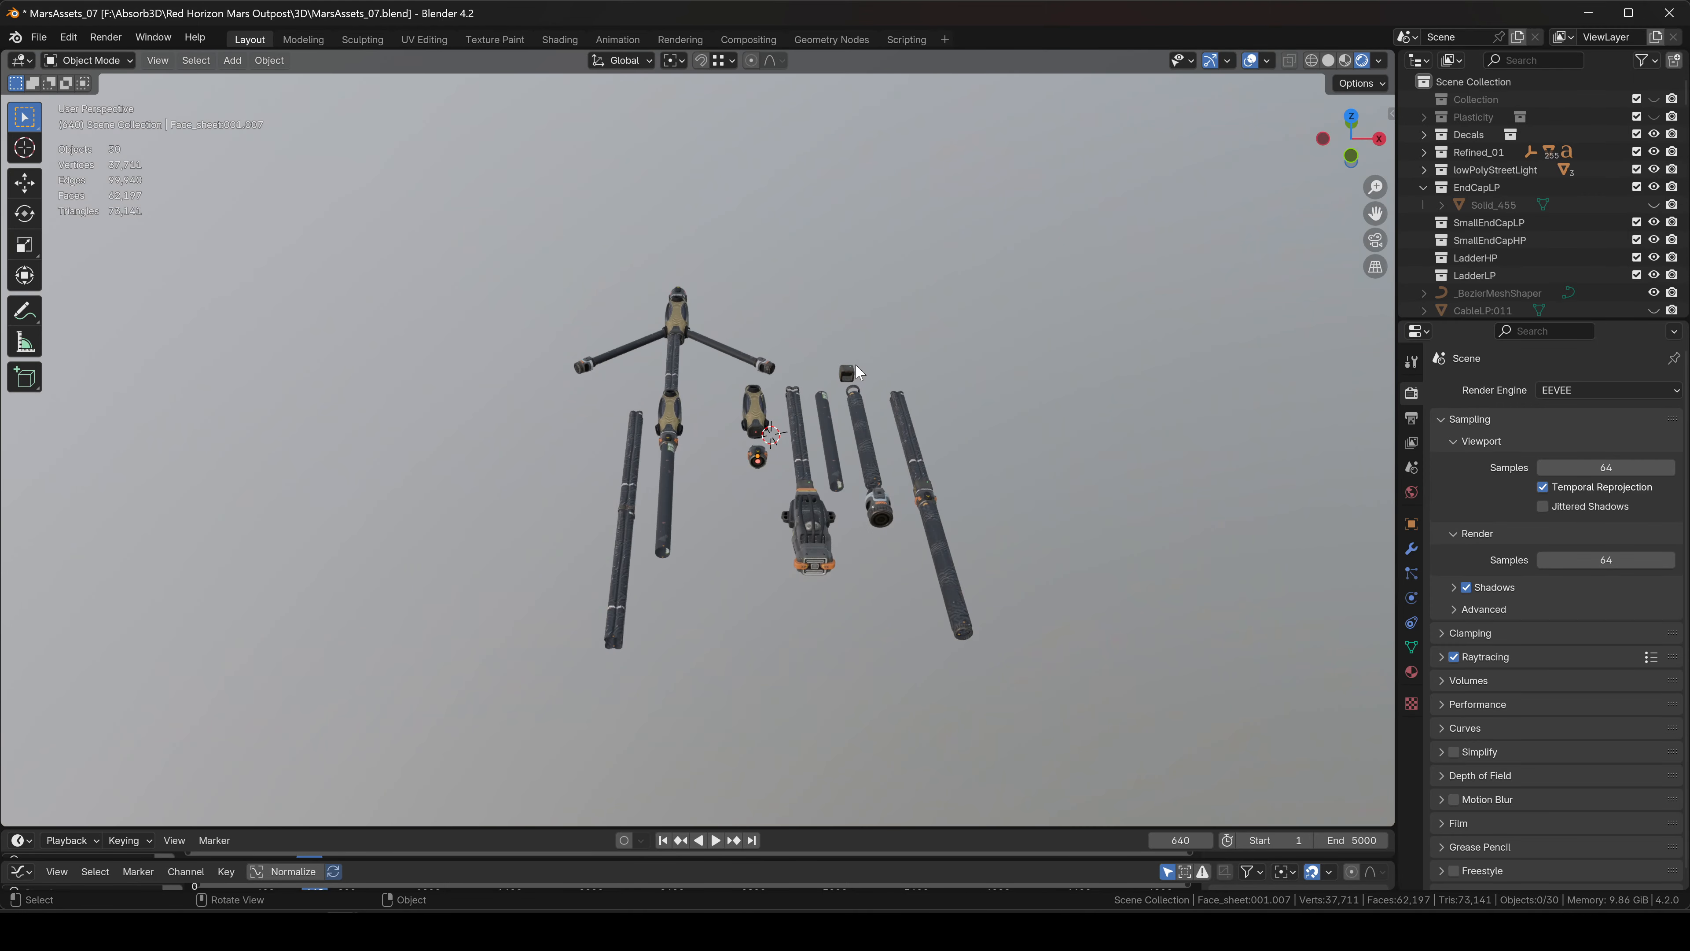
Add a NURBS path and stretch it long along X in top view.
key("shift+a")
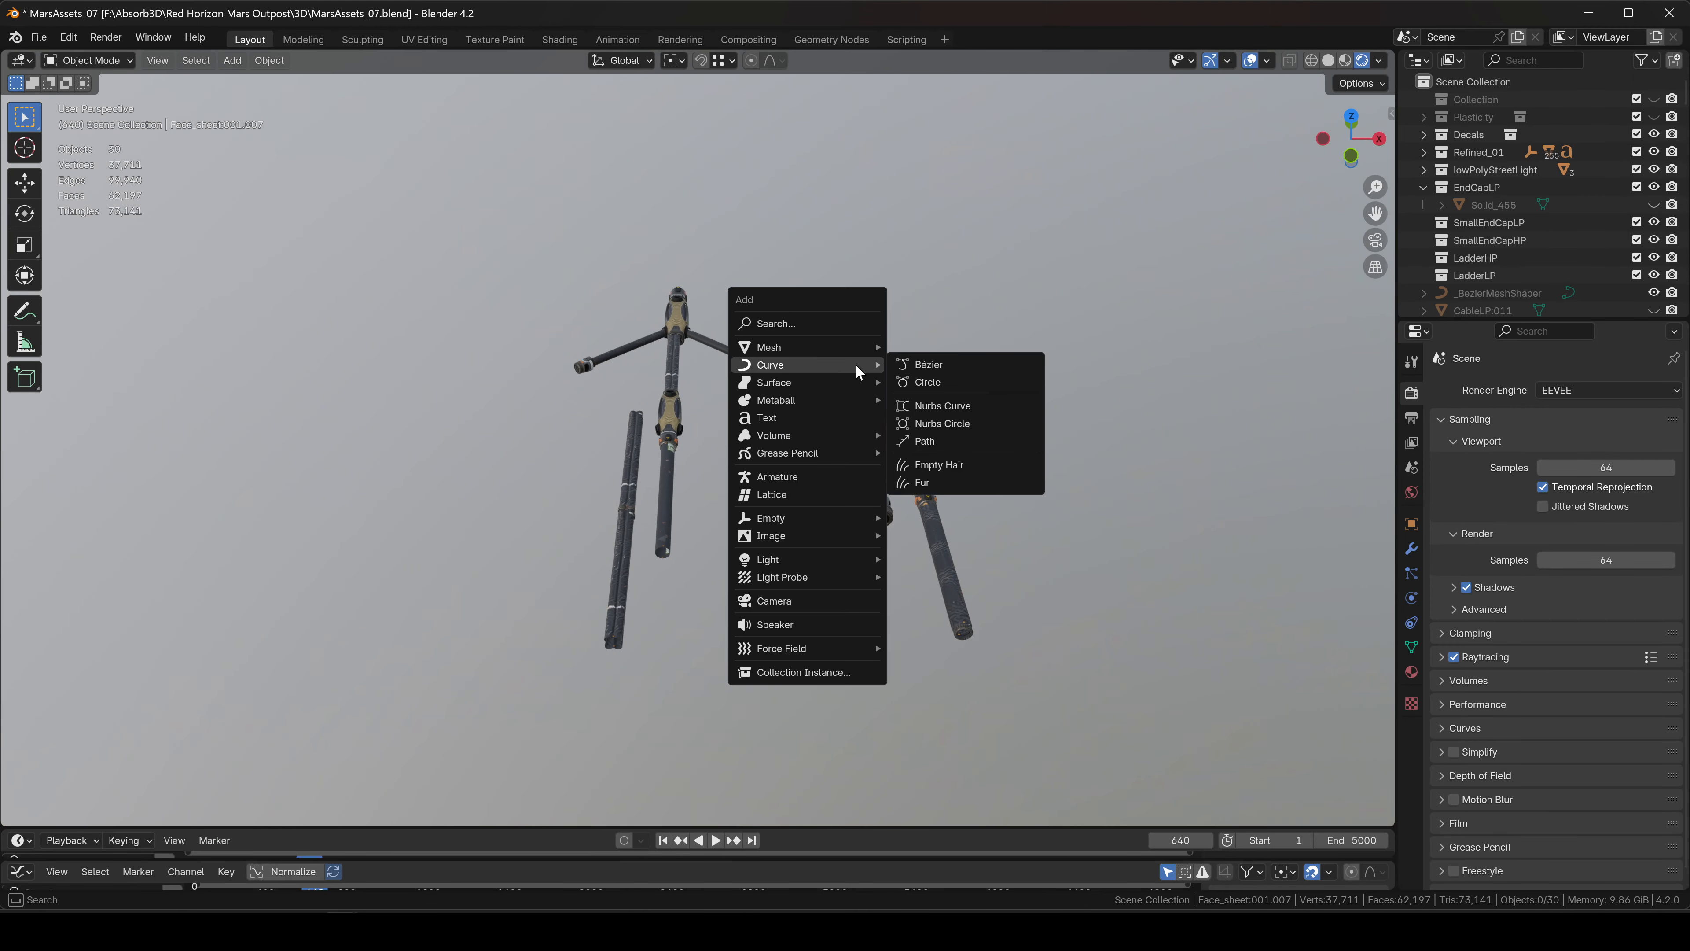
left_click(951, 445)
left_click(1350, 118)
key("s")
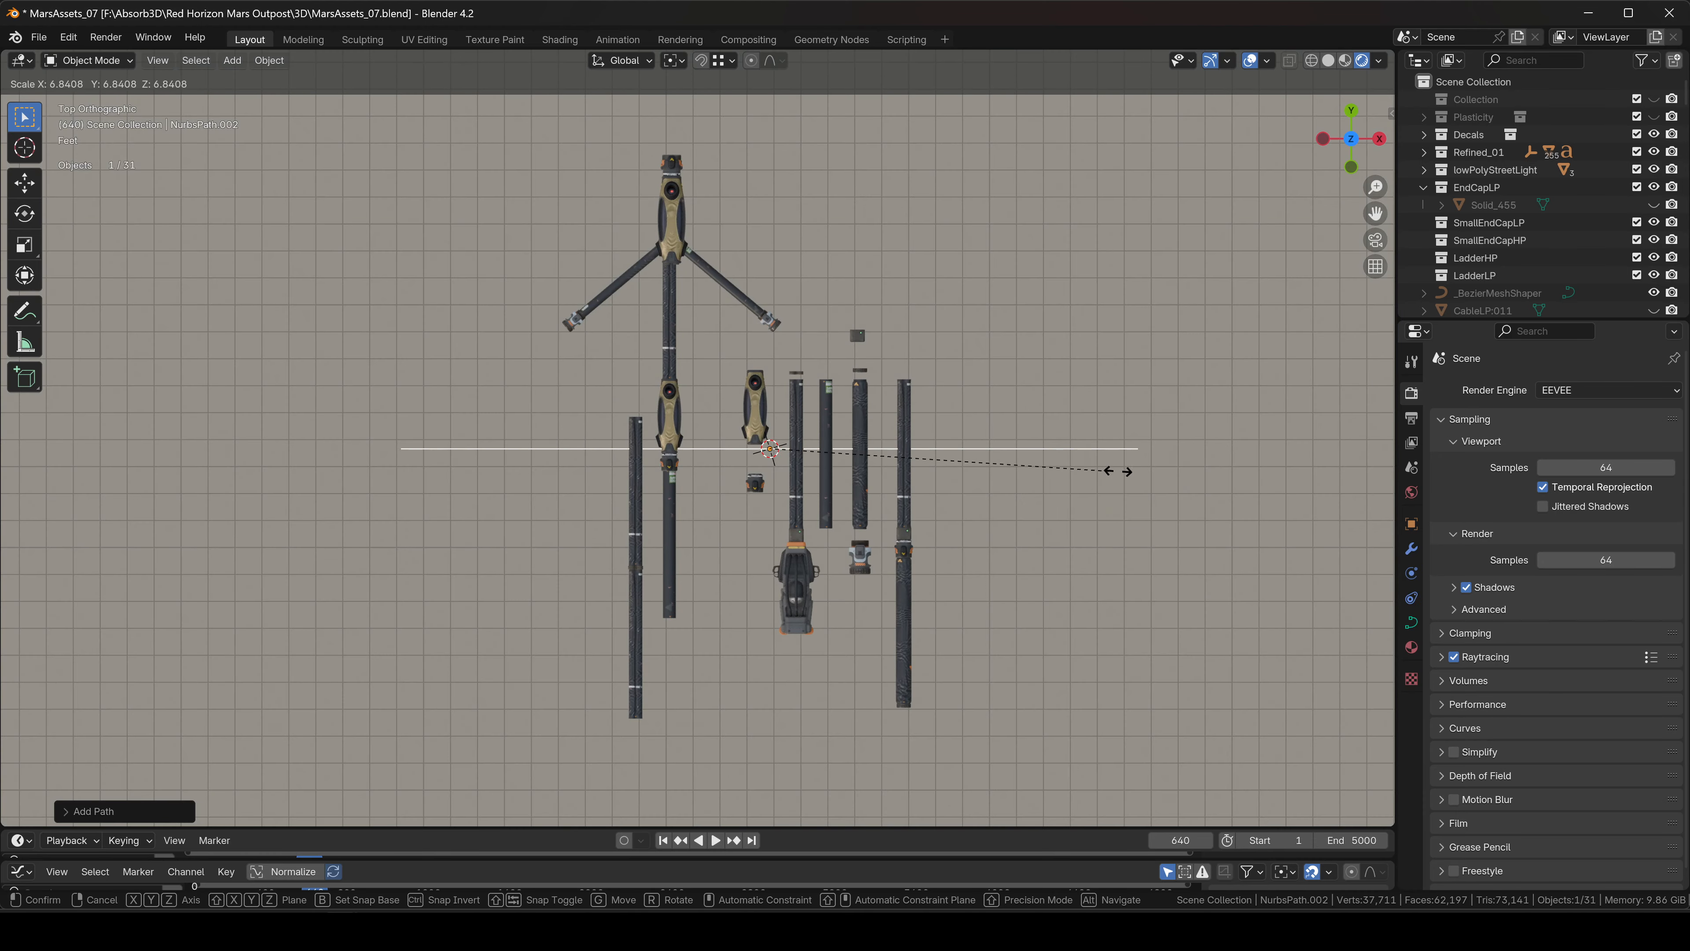
left_click(1288, 487)
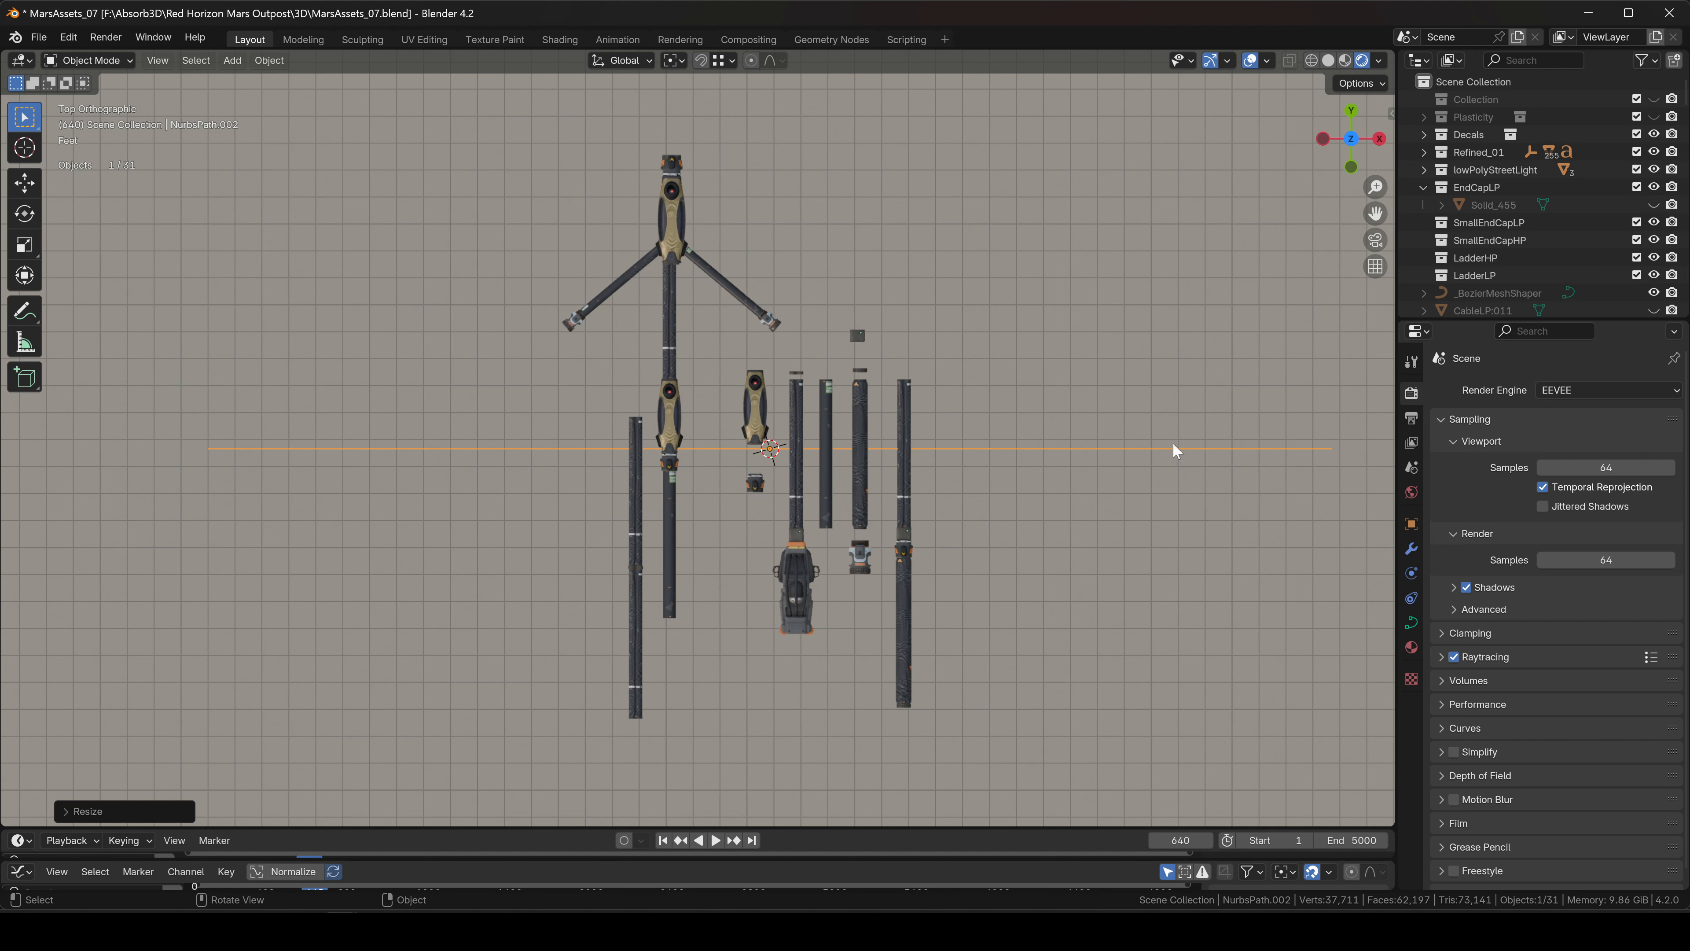
scroll(1065, 463, "down", 4)
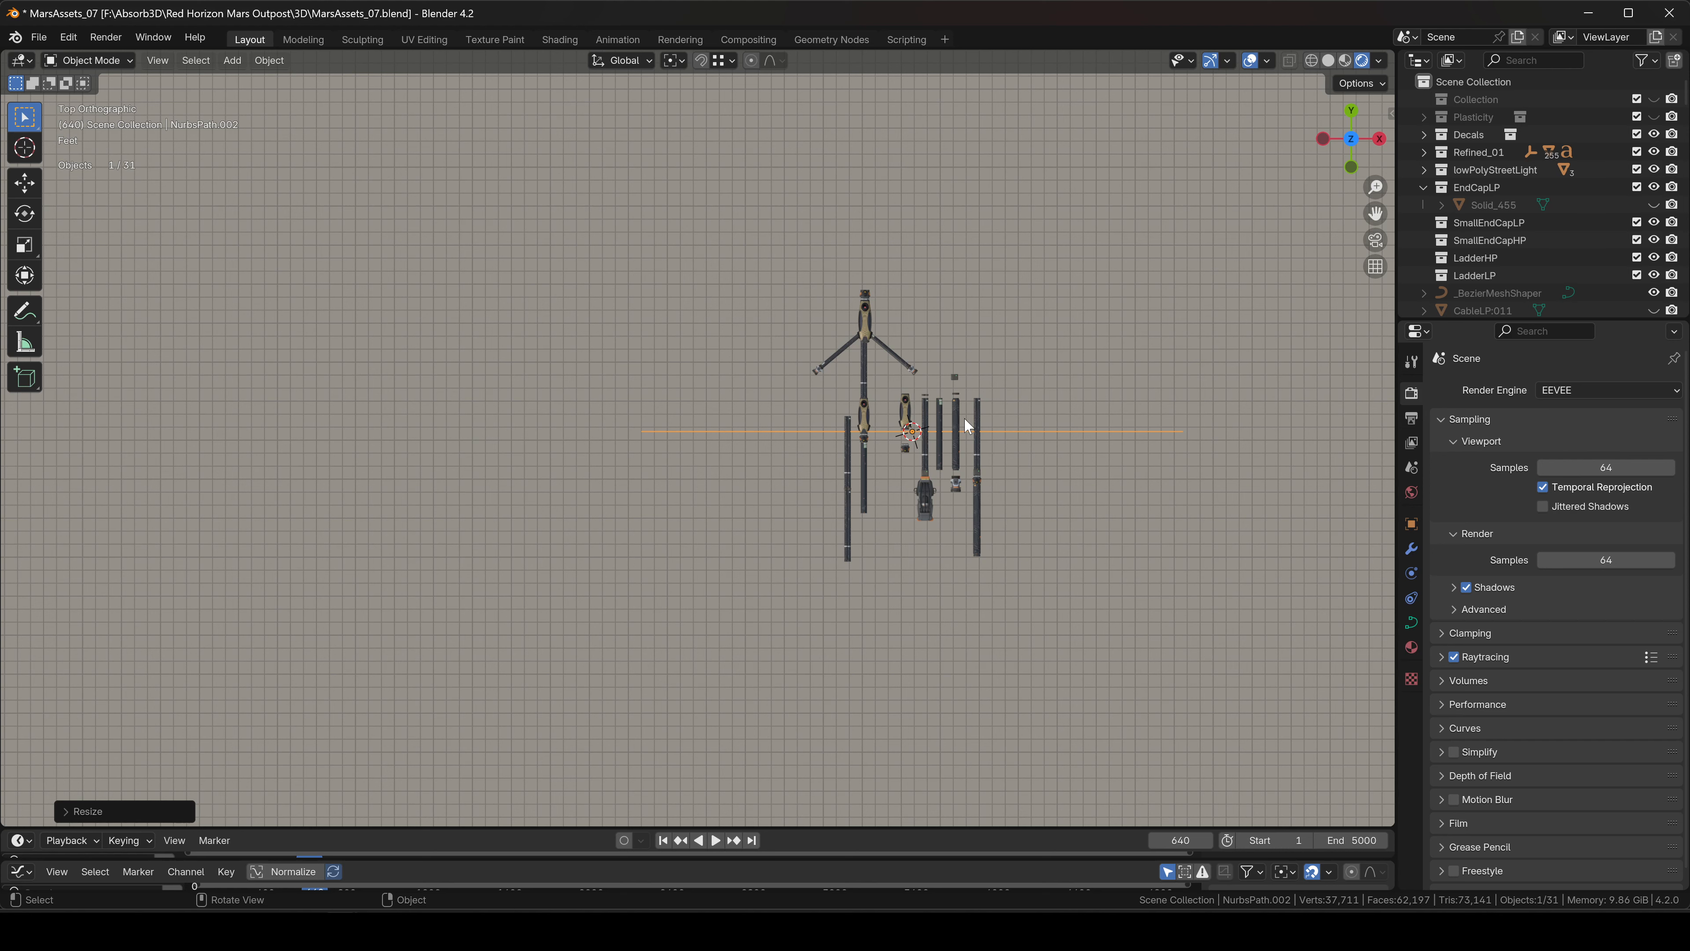
Nudge the path -0.1693 along Y, then view the hoses in tilted perspective.
key("g")
key("y")
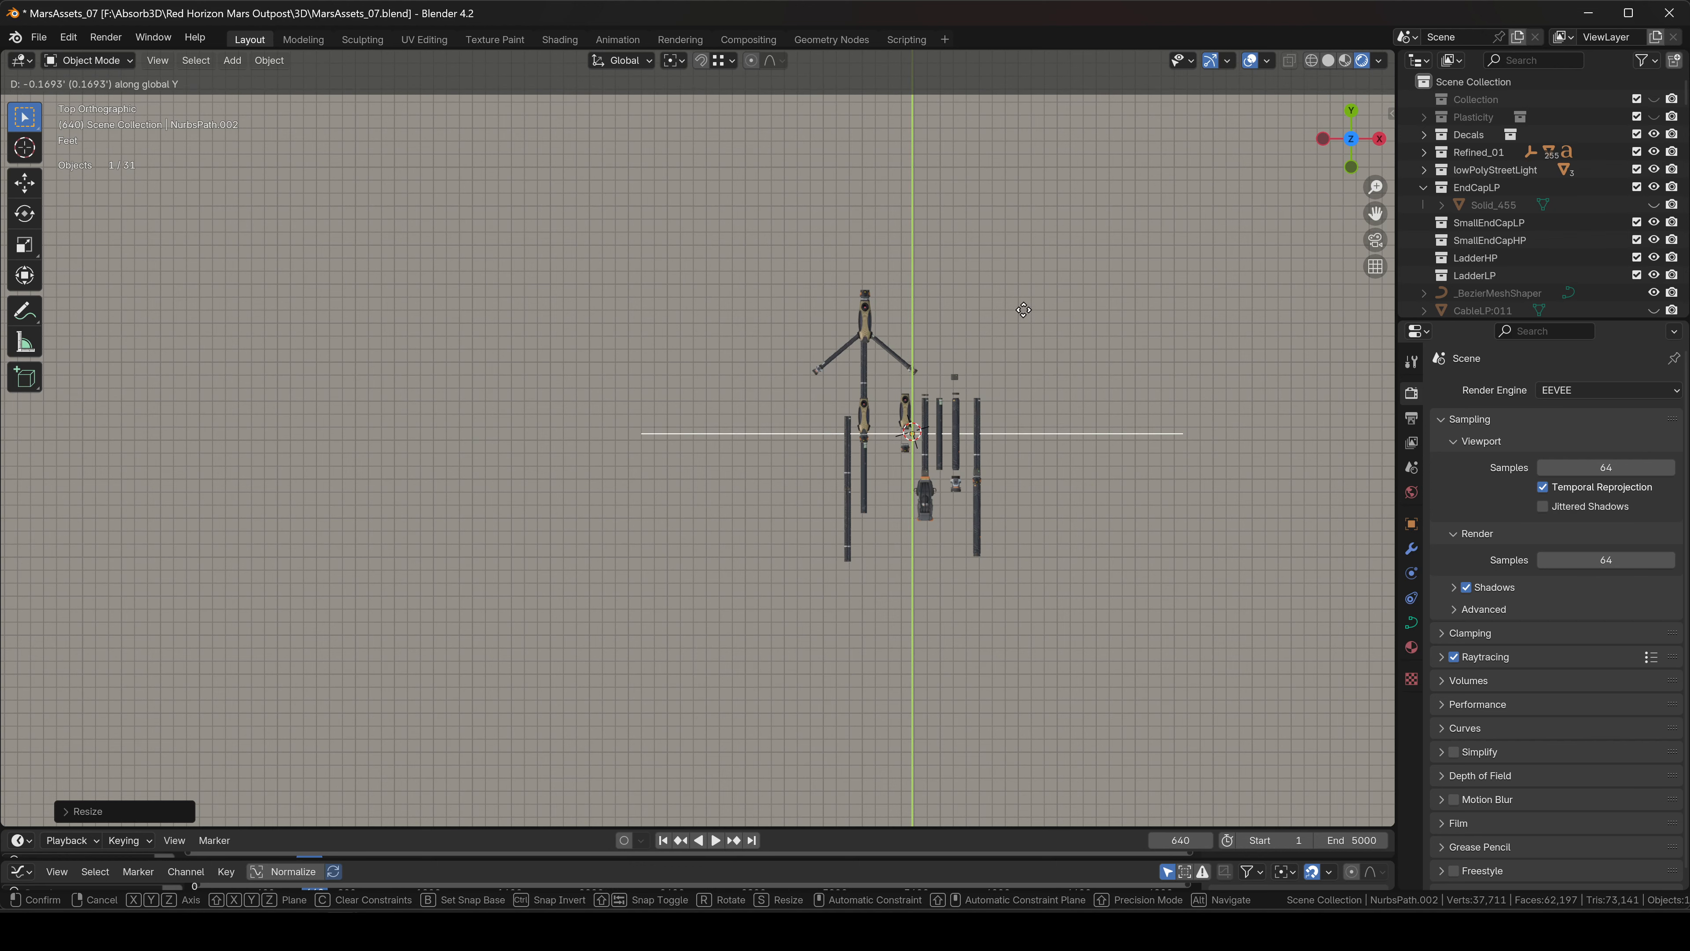
left_click(1025, 495)
scroll(935, 330, "up", 6)
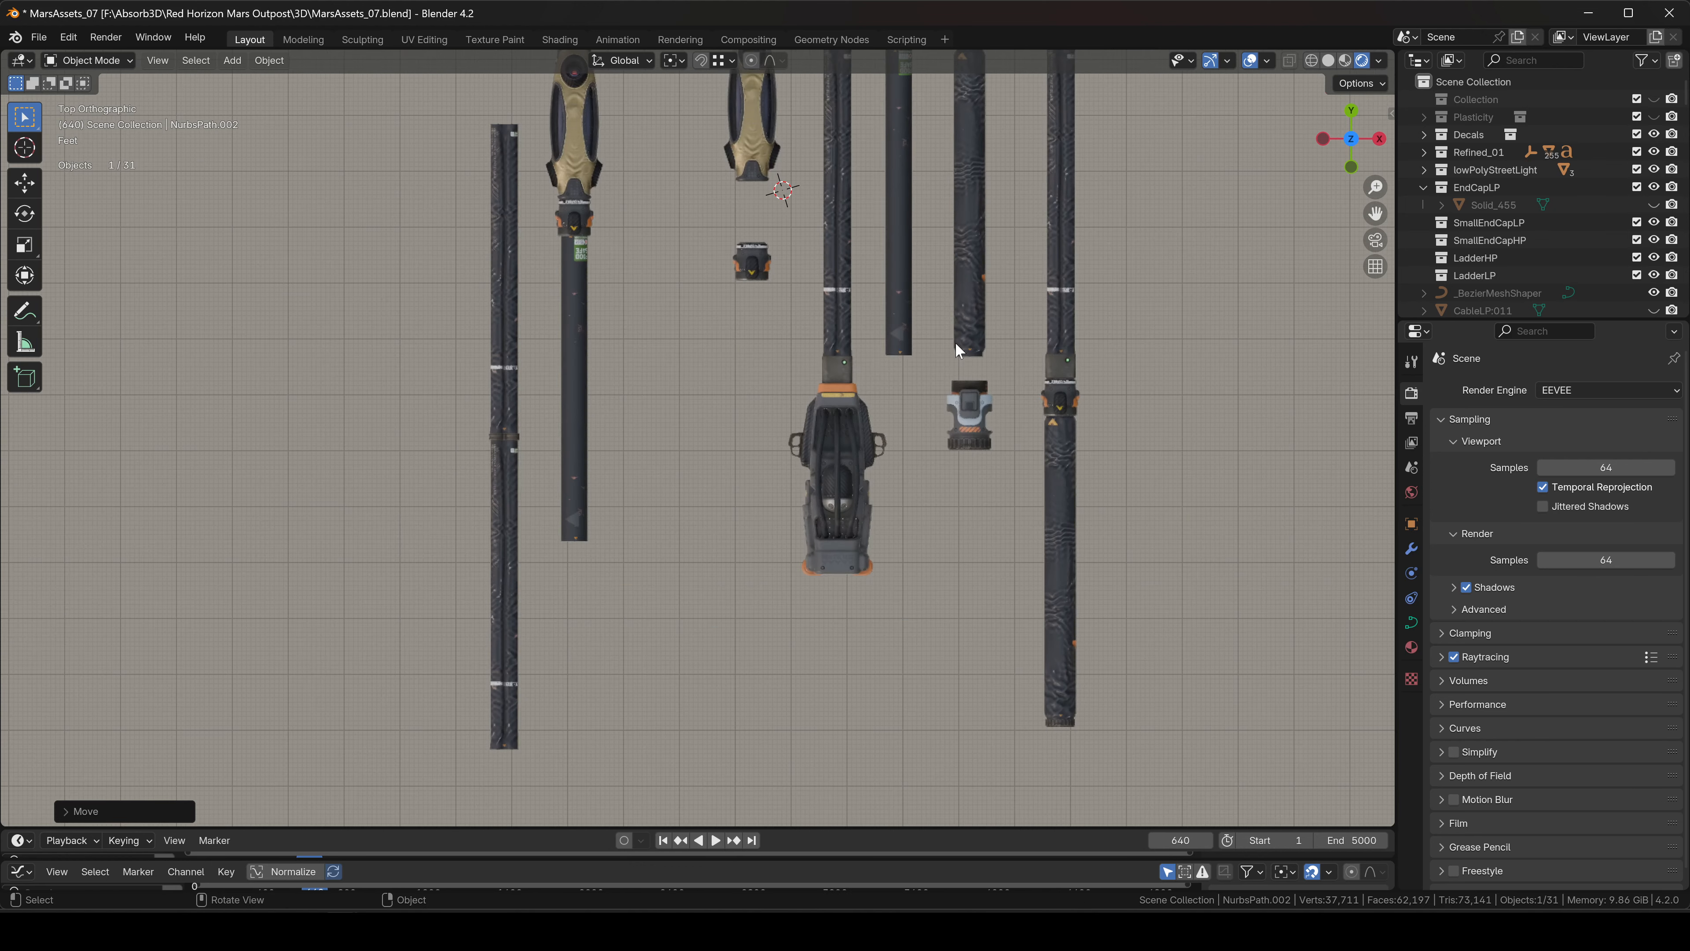
middle_click_drag(955, 342, 974, 530, "shift")
middle_click_drag(990, 395, 844, 533)
Select the orange-banded end cap, ring, wavy hose, small cap and beige clip.
left_click(840, 552)
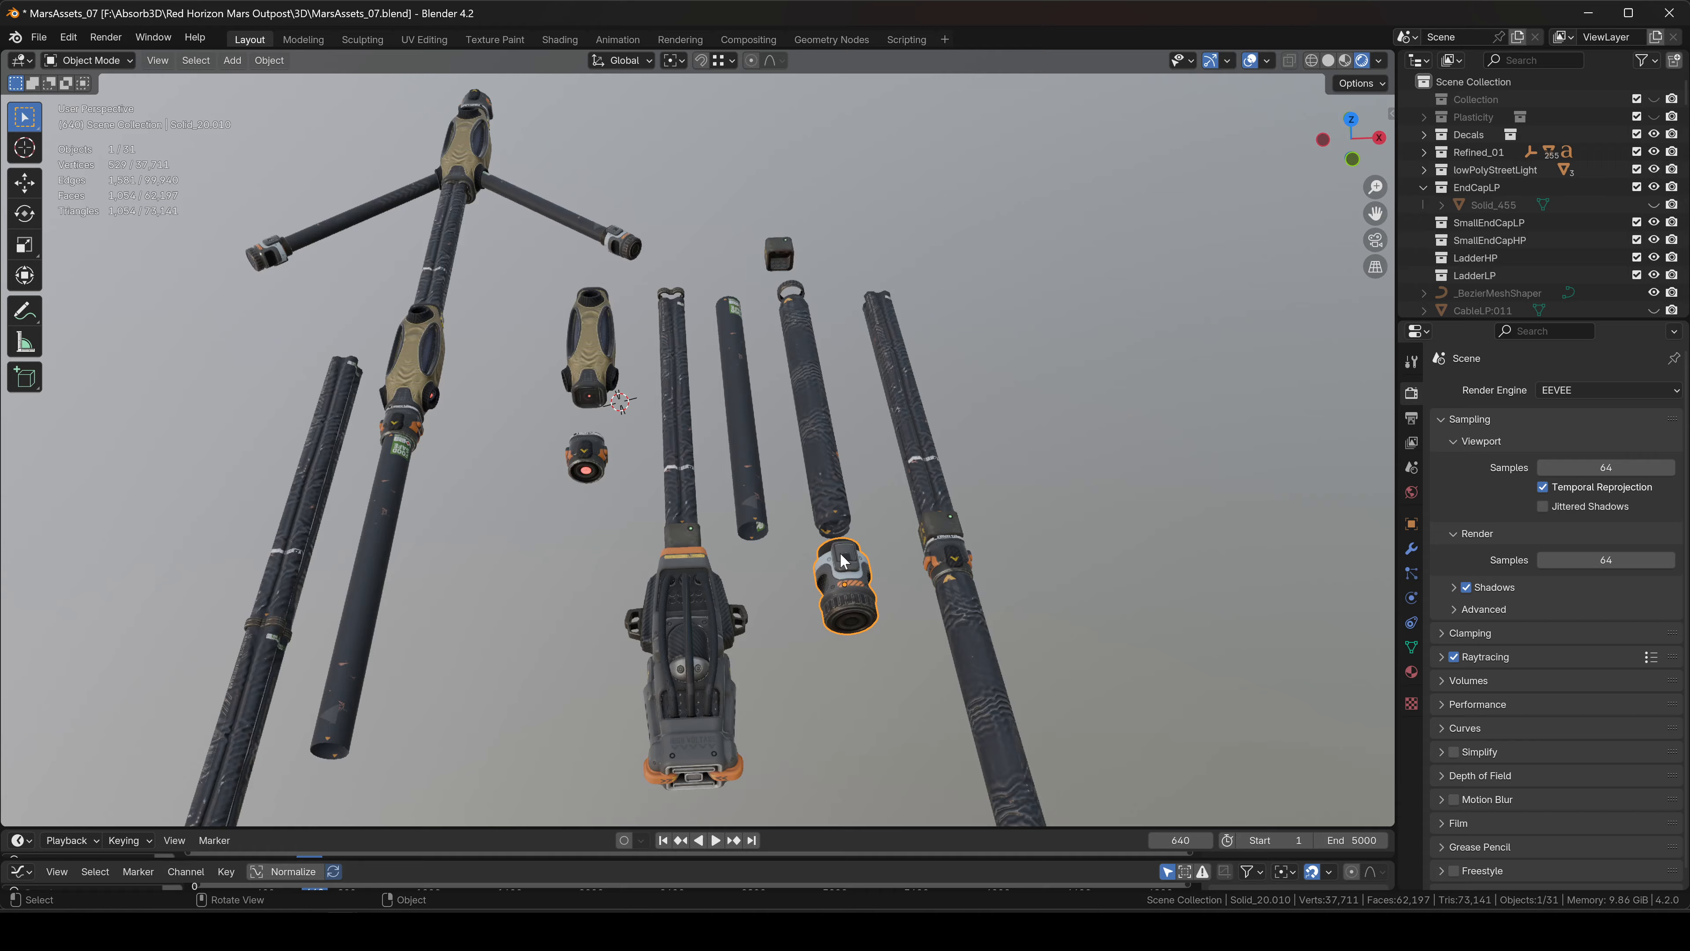
middle_click_drag(814, 434, 849, 439)
left_click(1064, 407, "shift")
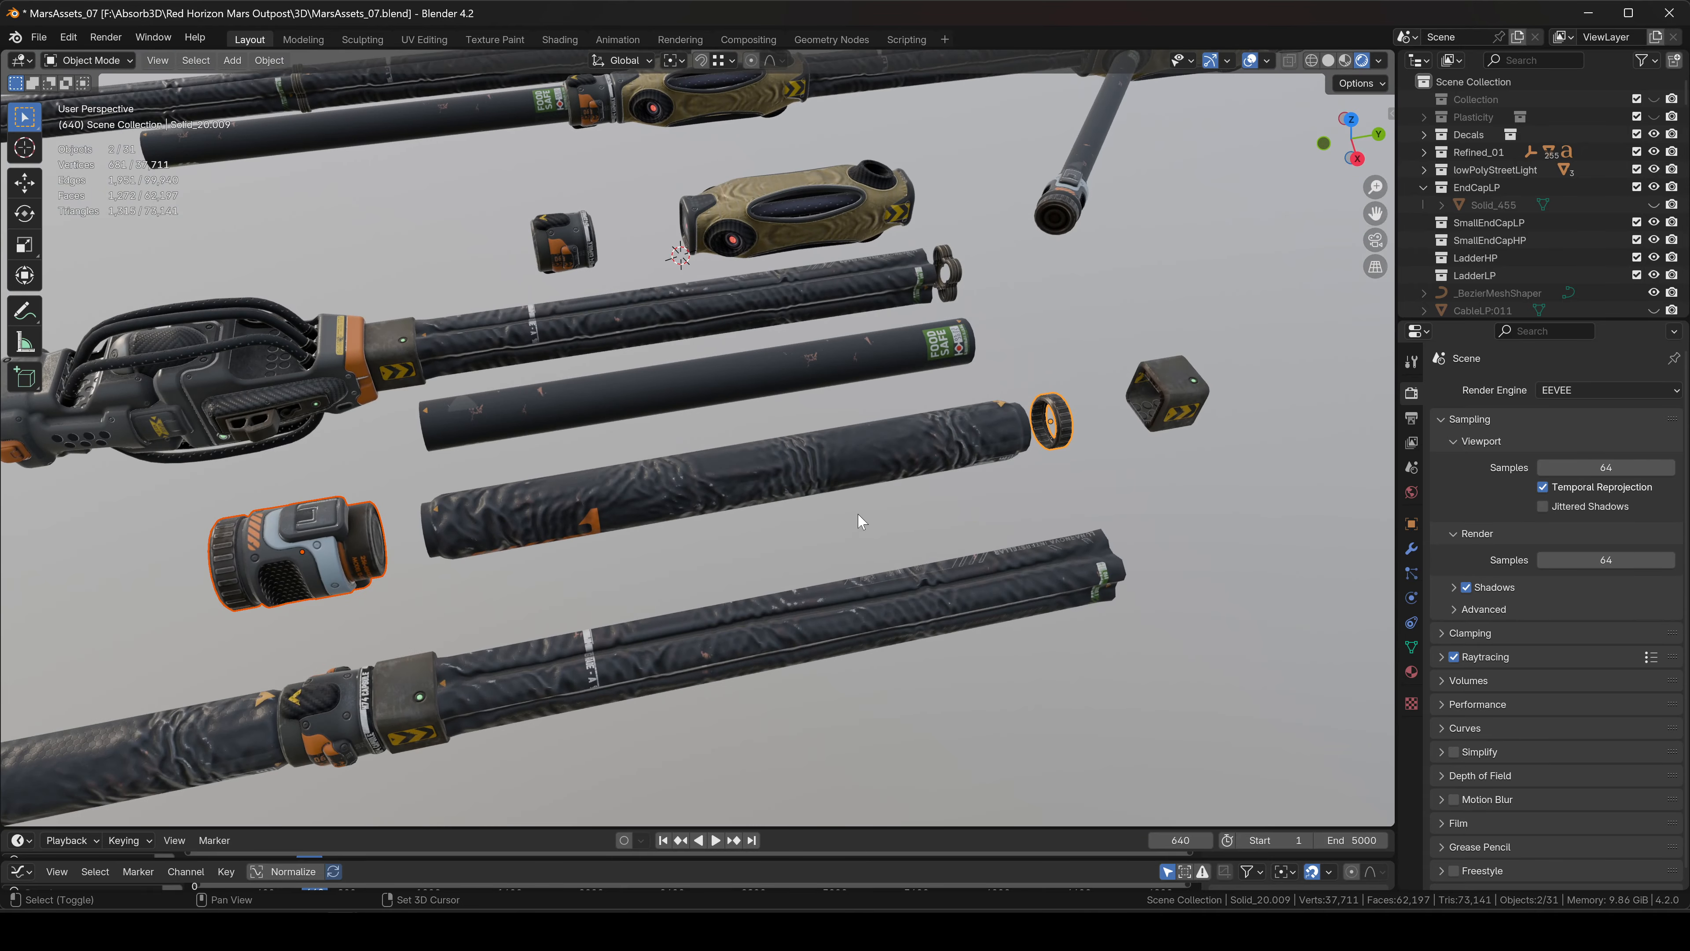
mouse_move(716, 489)
middle_mouse_down("shift")
mouse_move(848, 511)
mouse_move(686, 501)
mouse_move(820, 449)
mouse_move(854, 512)
mouse_move(650, 488)
mouse_move(690, 532)
mouse_move(684, 605)
mouse_move(701, 505)
mouse_move(710, 573)
mouse_move(695, 549)
middle_mouse_up("shift")
left_click(772, 516, "shift")
left_click(655, 453, "shift")
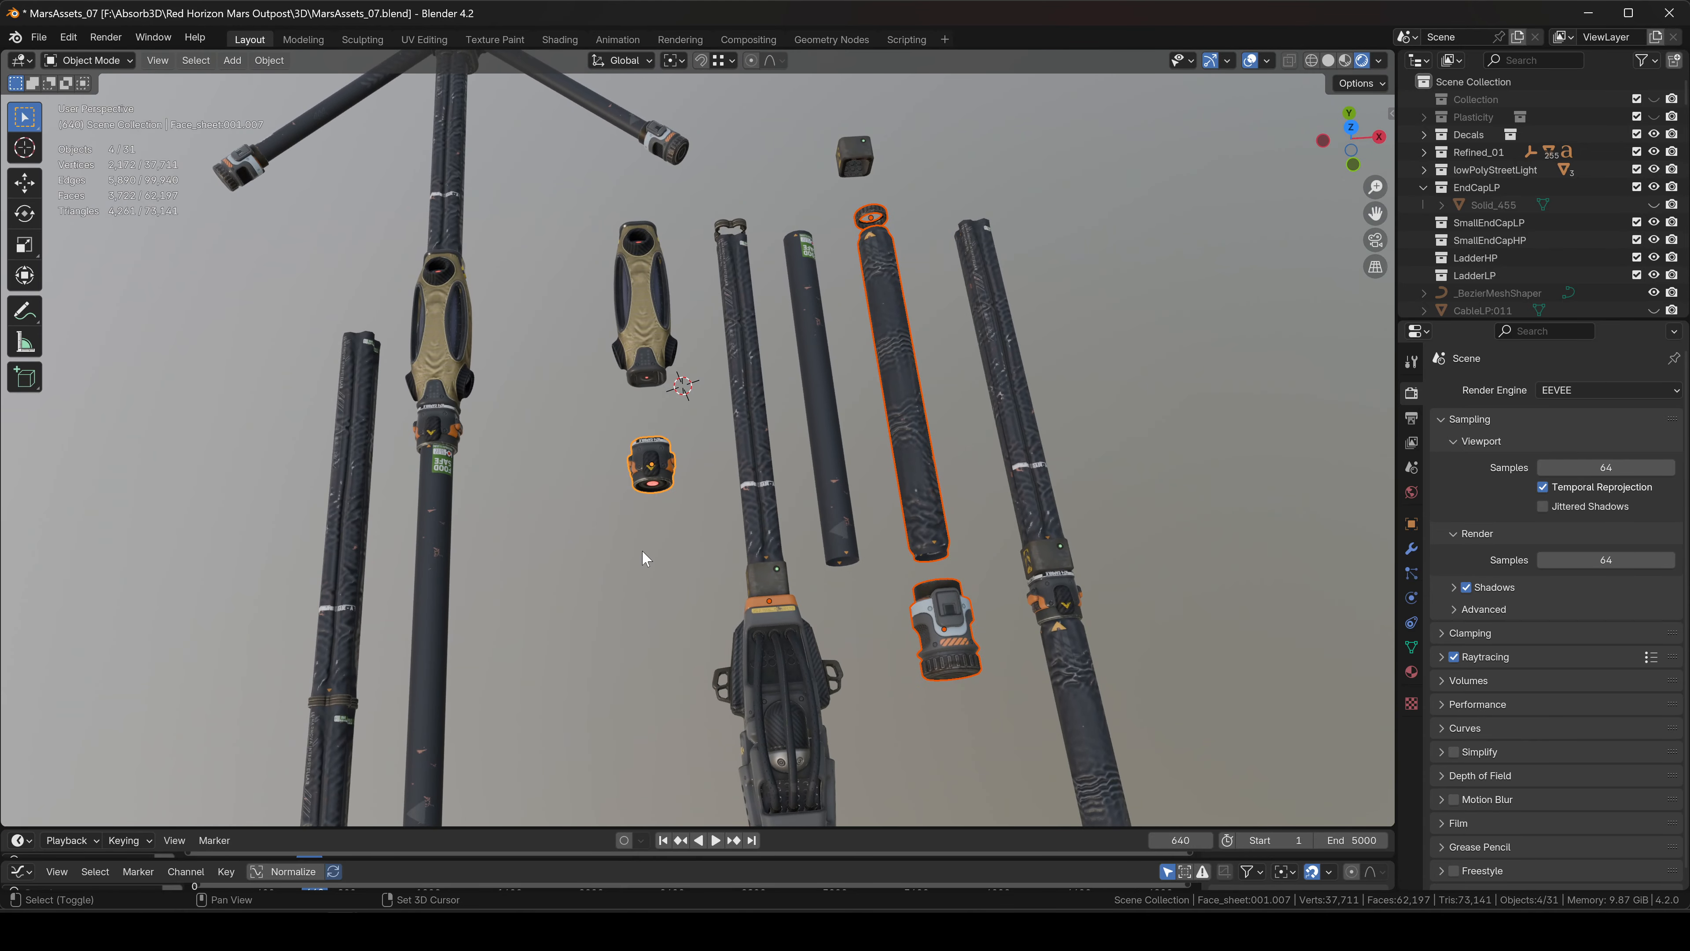
left_click(629, 339, "shift")
middle_click_drag(780, 453, 815, 462)
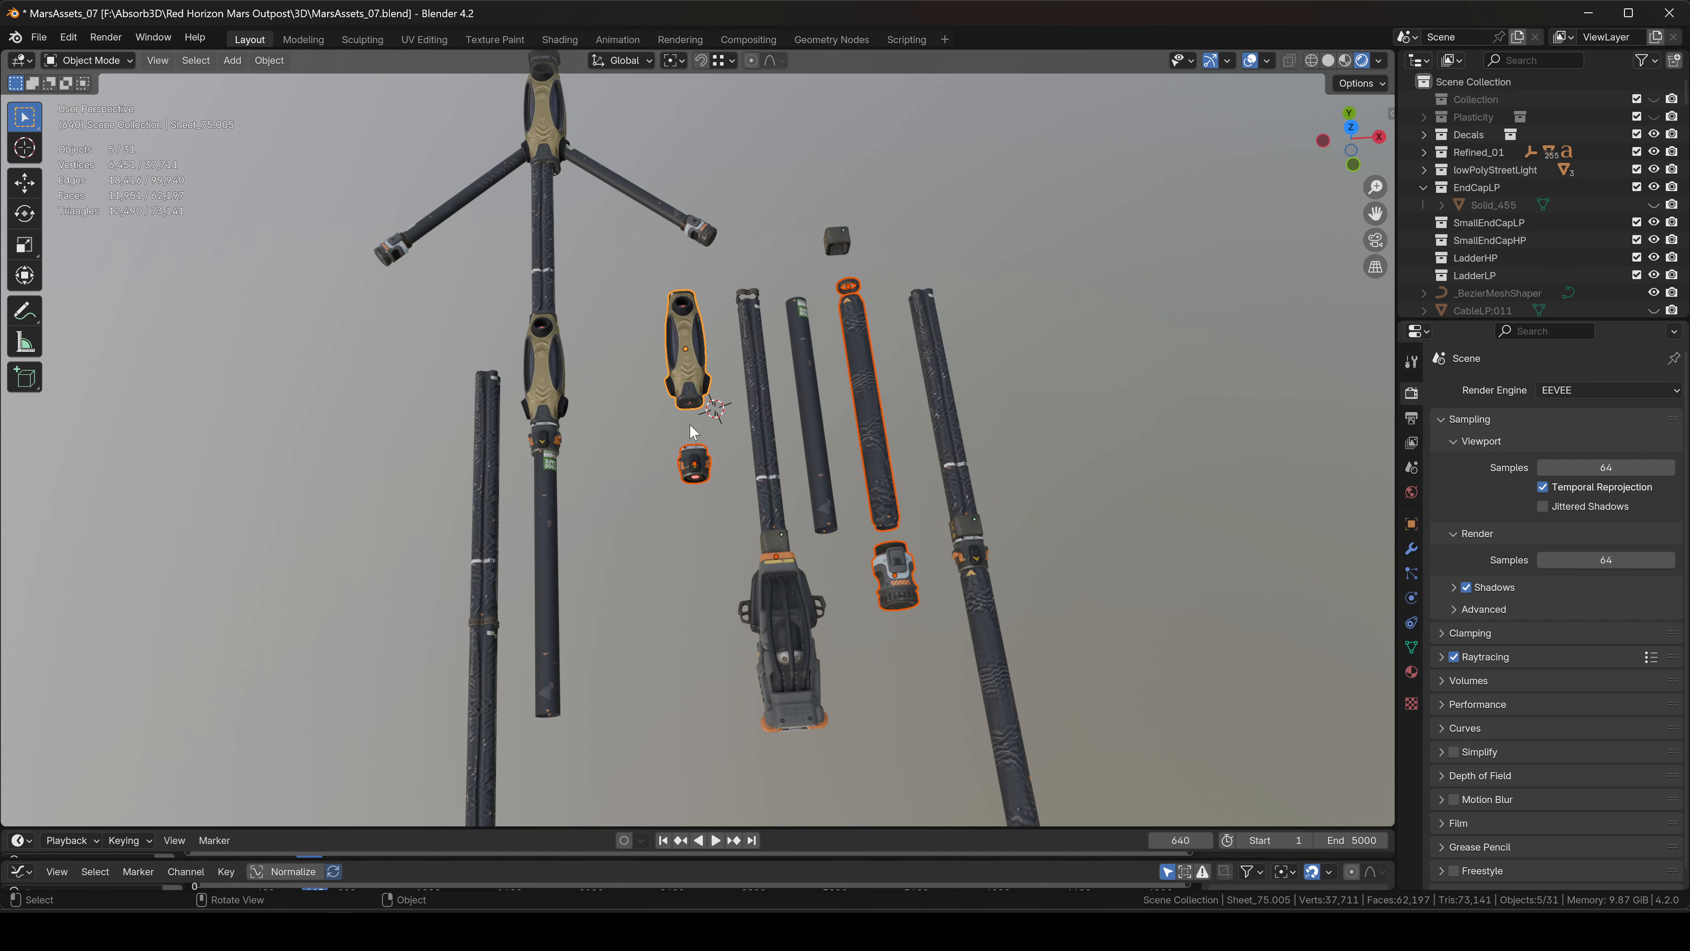
left_click(1352, 128)
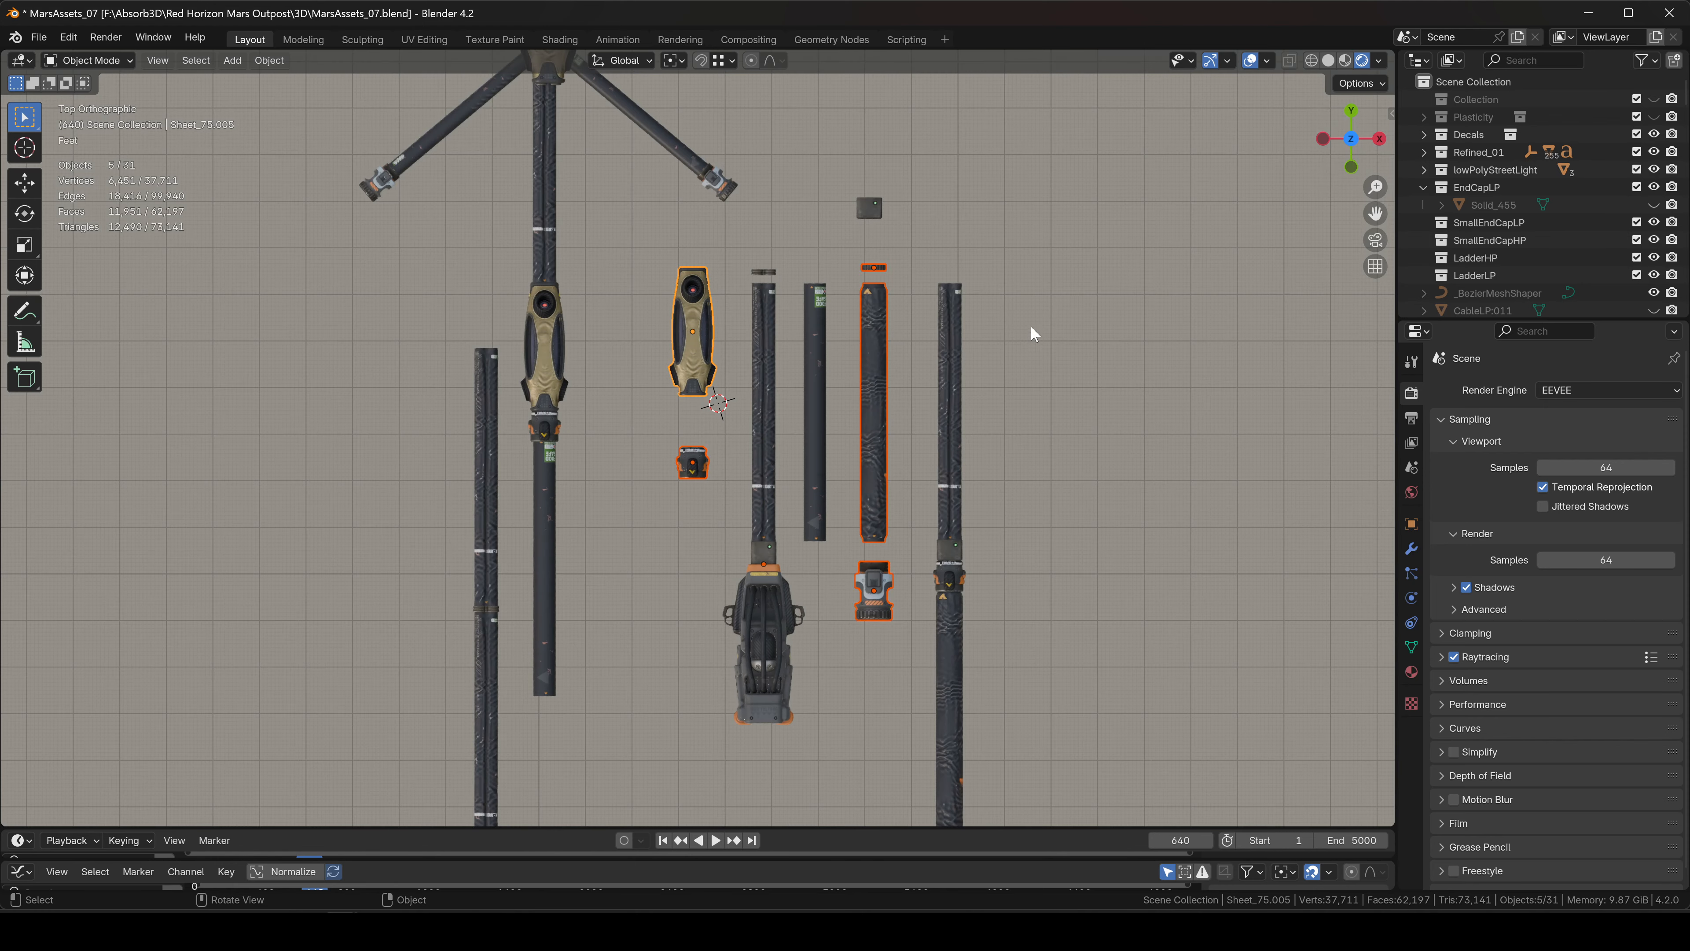
scroll(1030, 325, "down", 4)
Duplicate the five parts, rotate the copies -90° and move them aside.
key("shift+d")
left_click(600, 527)
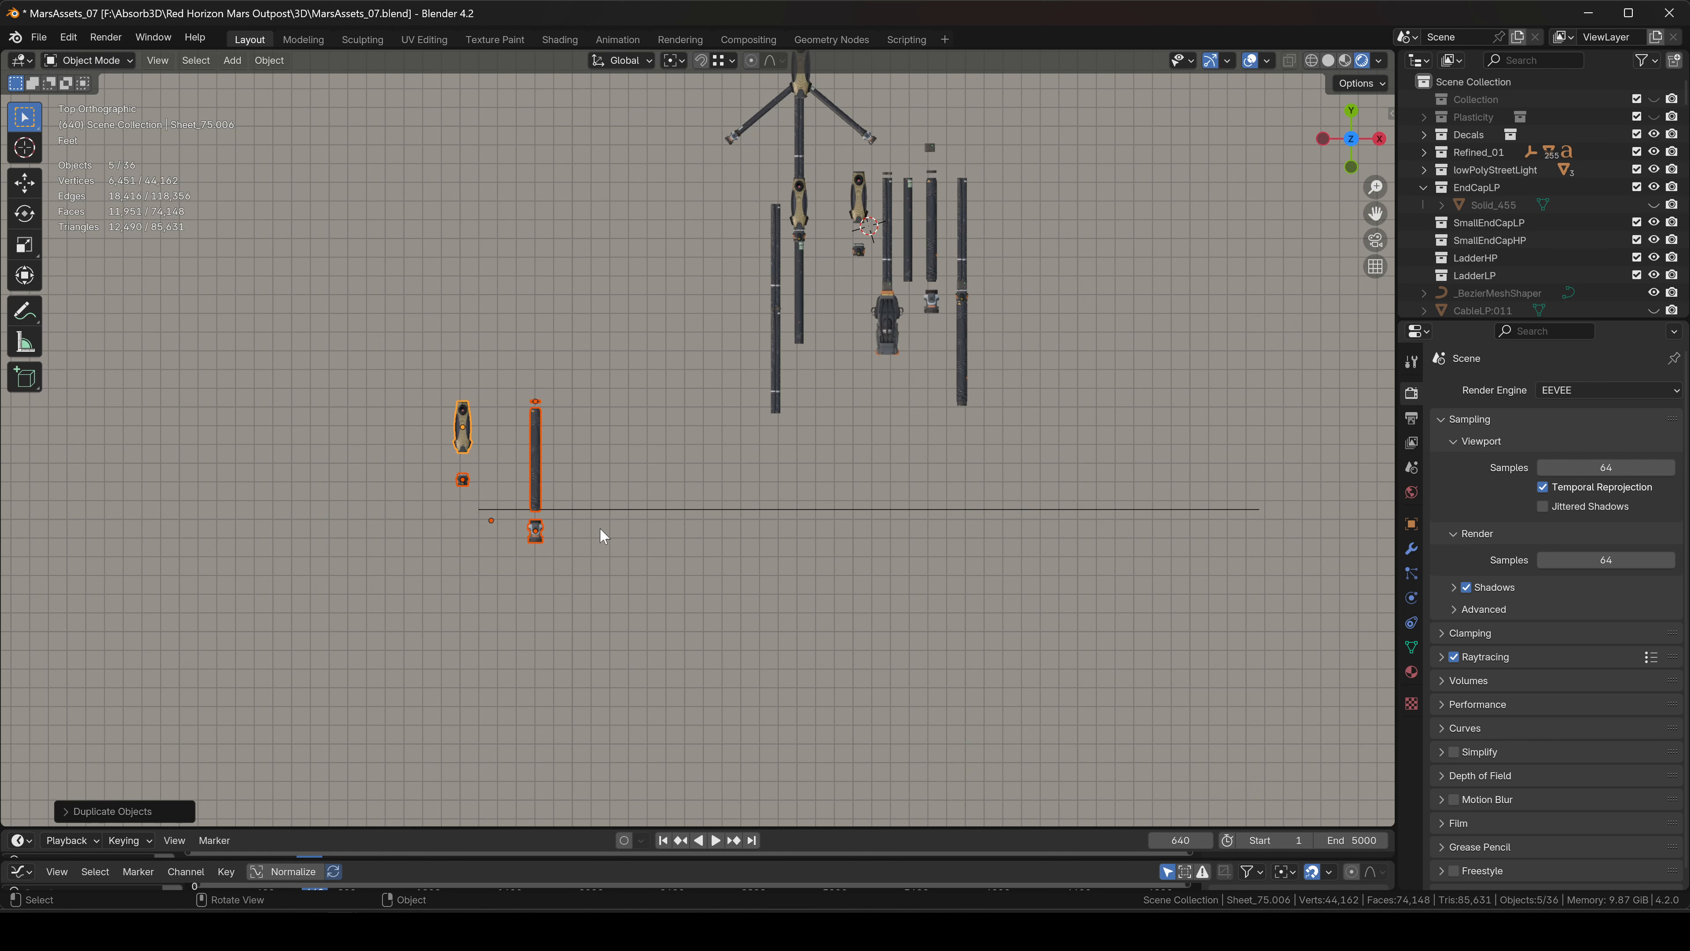
type("r90")
key("minus")
key("Return")
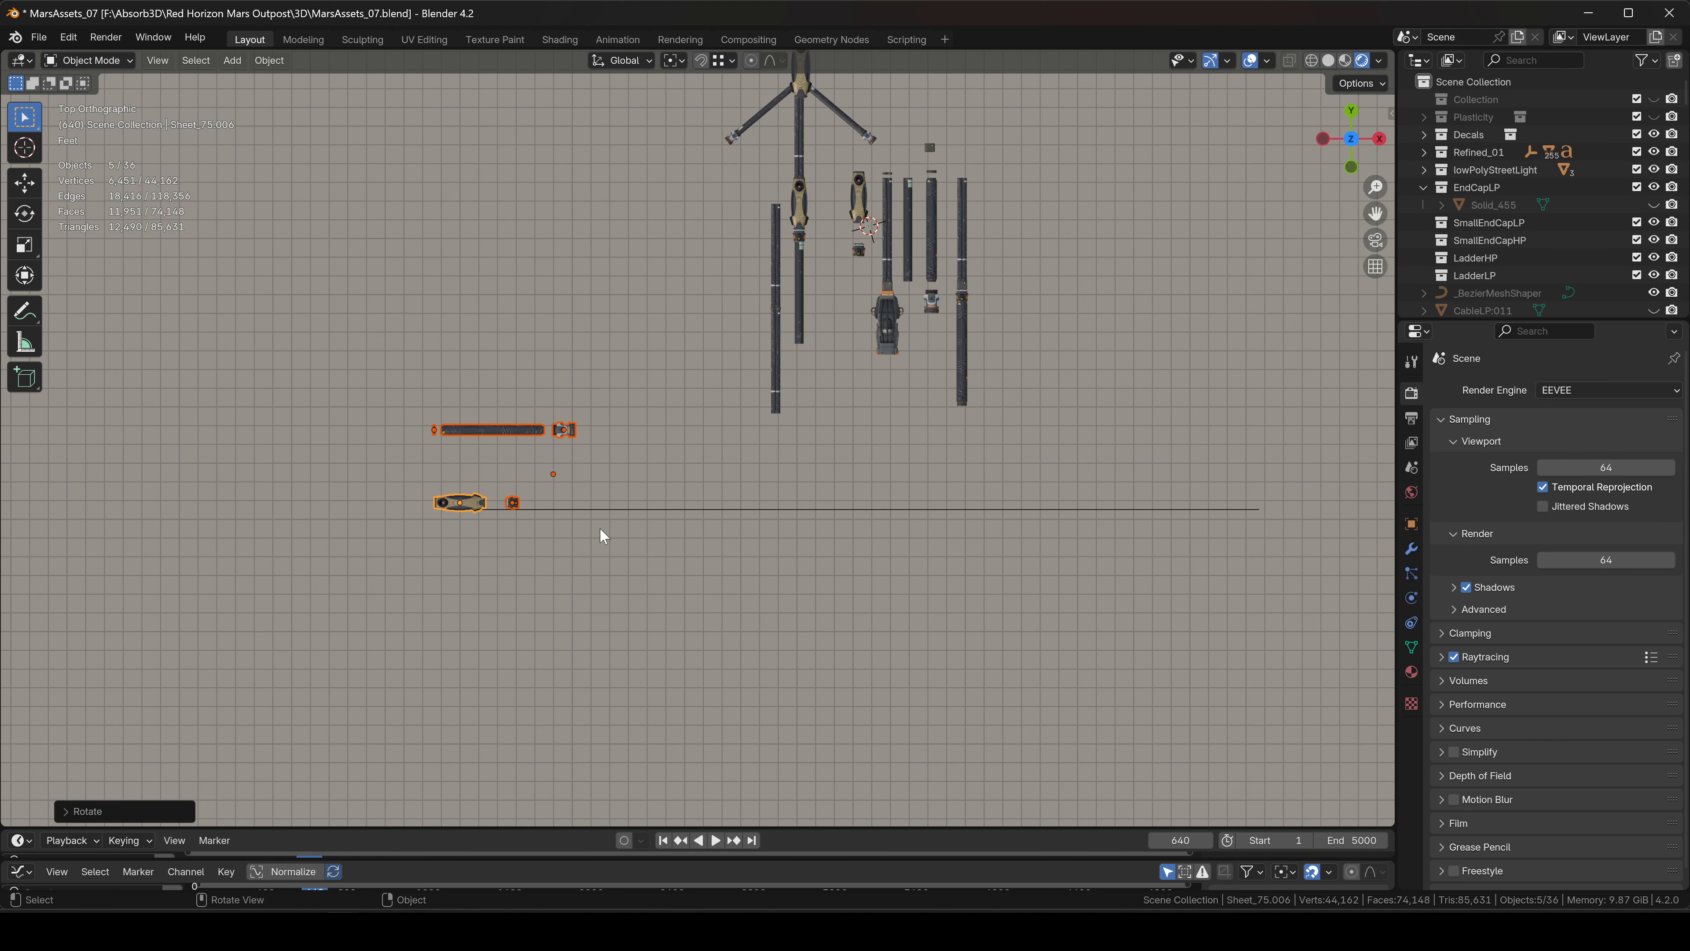
scroll(592, 507, "up", 2)
key("g")
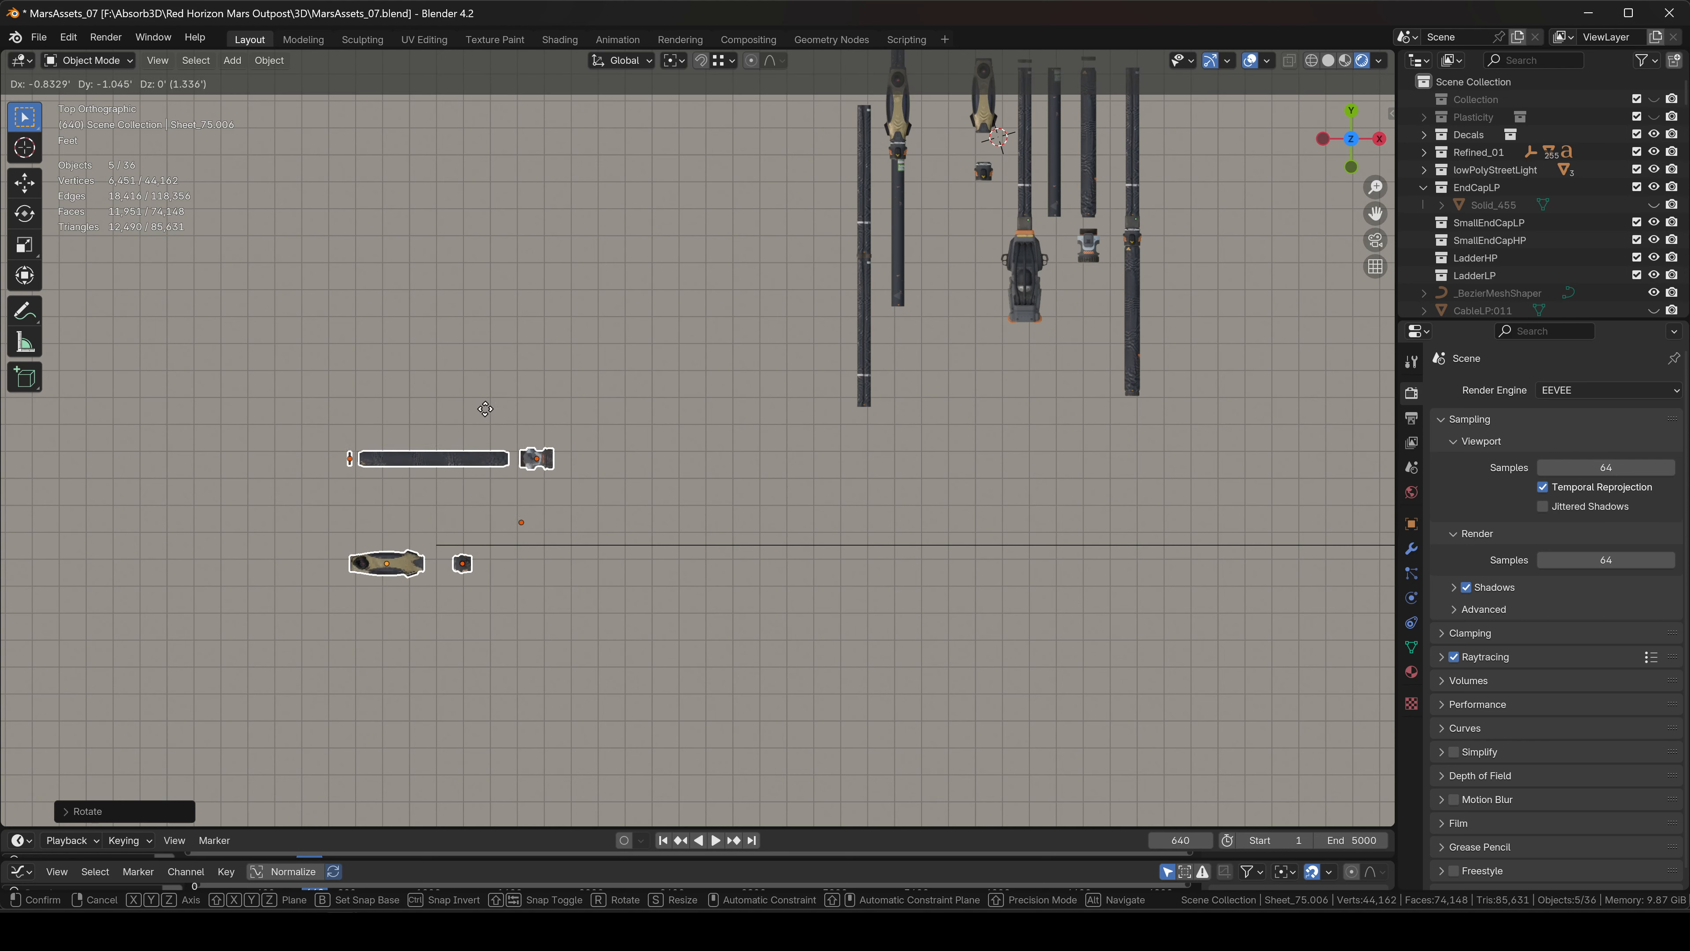
left_click(522, 404)
Pan and zoom the top view, checking the copied hose and its end caps.
middle_click_drag(474, 538, 144, 470, "shift")
scroll(712, 454, "up", 5)
left_click(694, 478)
left_click(688, 217)
scroll(759, 389, "down", 4)
scroll(358, 563, "down", 1)
middle_click_drag(450, 526, 837, 459, "shift")
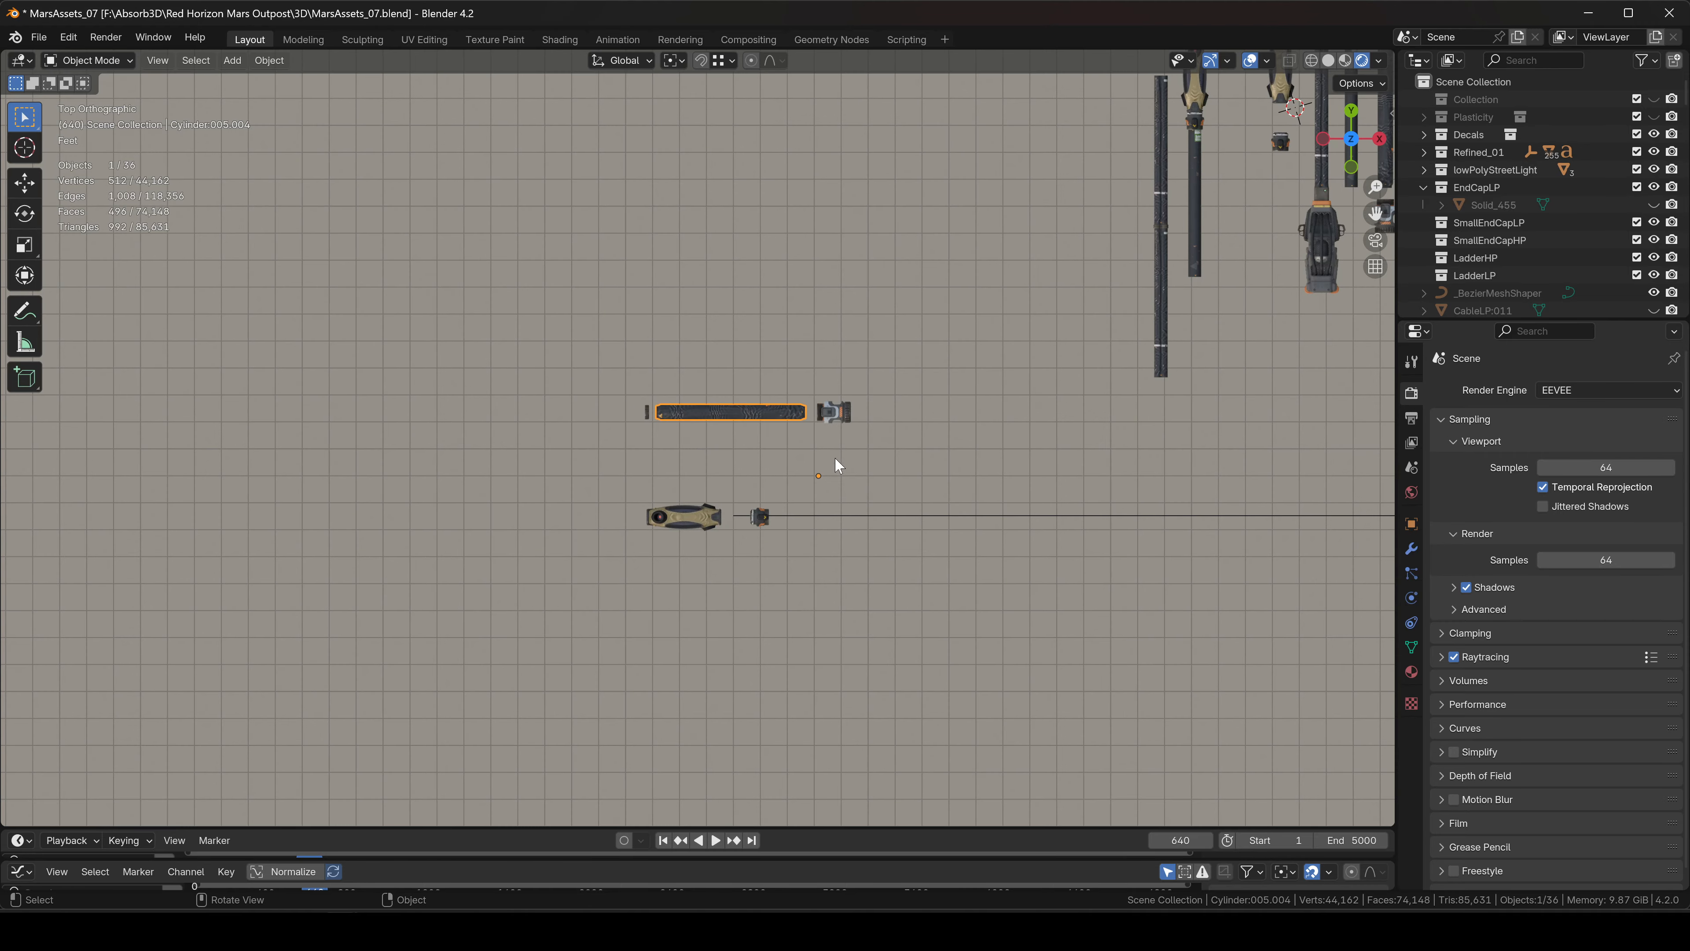
scroll(829, 453, "up", 5)
left_click(509, 328)
scroll(803, 449, "down", 3)
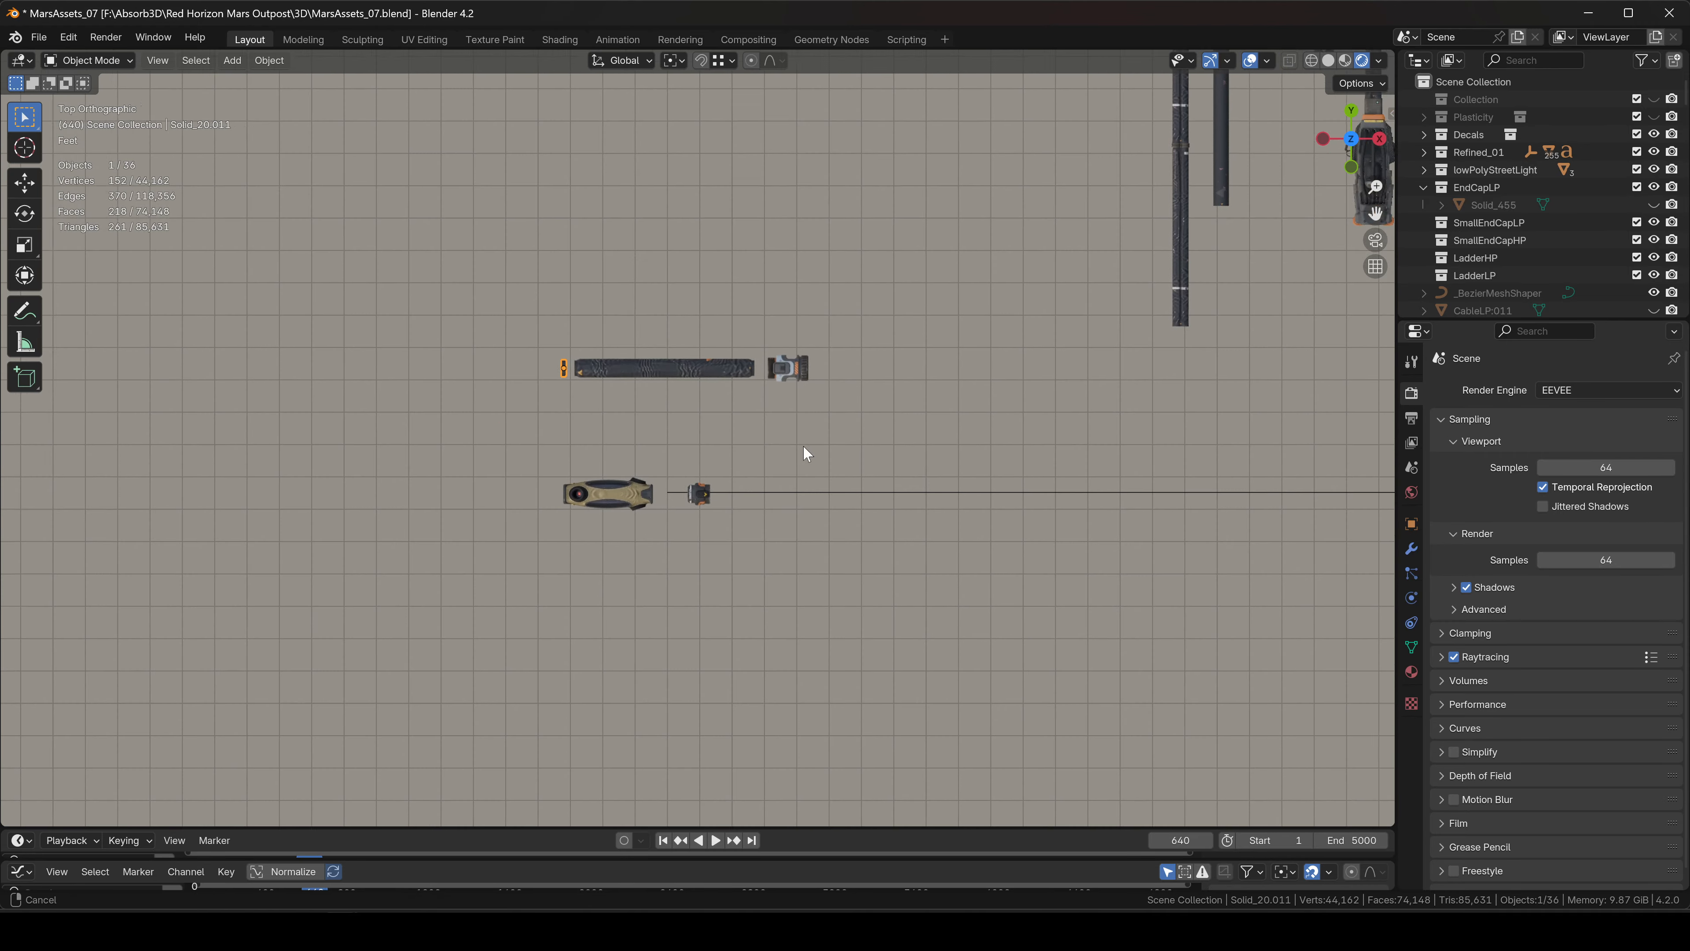
scroll(890, 536, "down", 2)
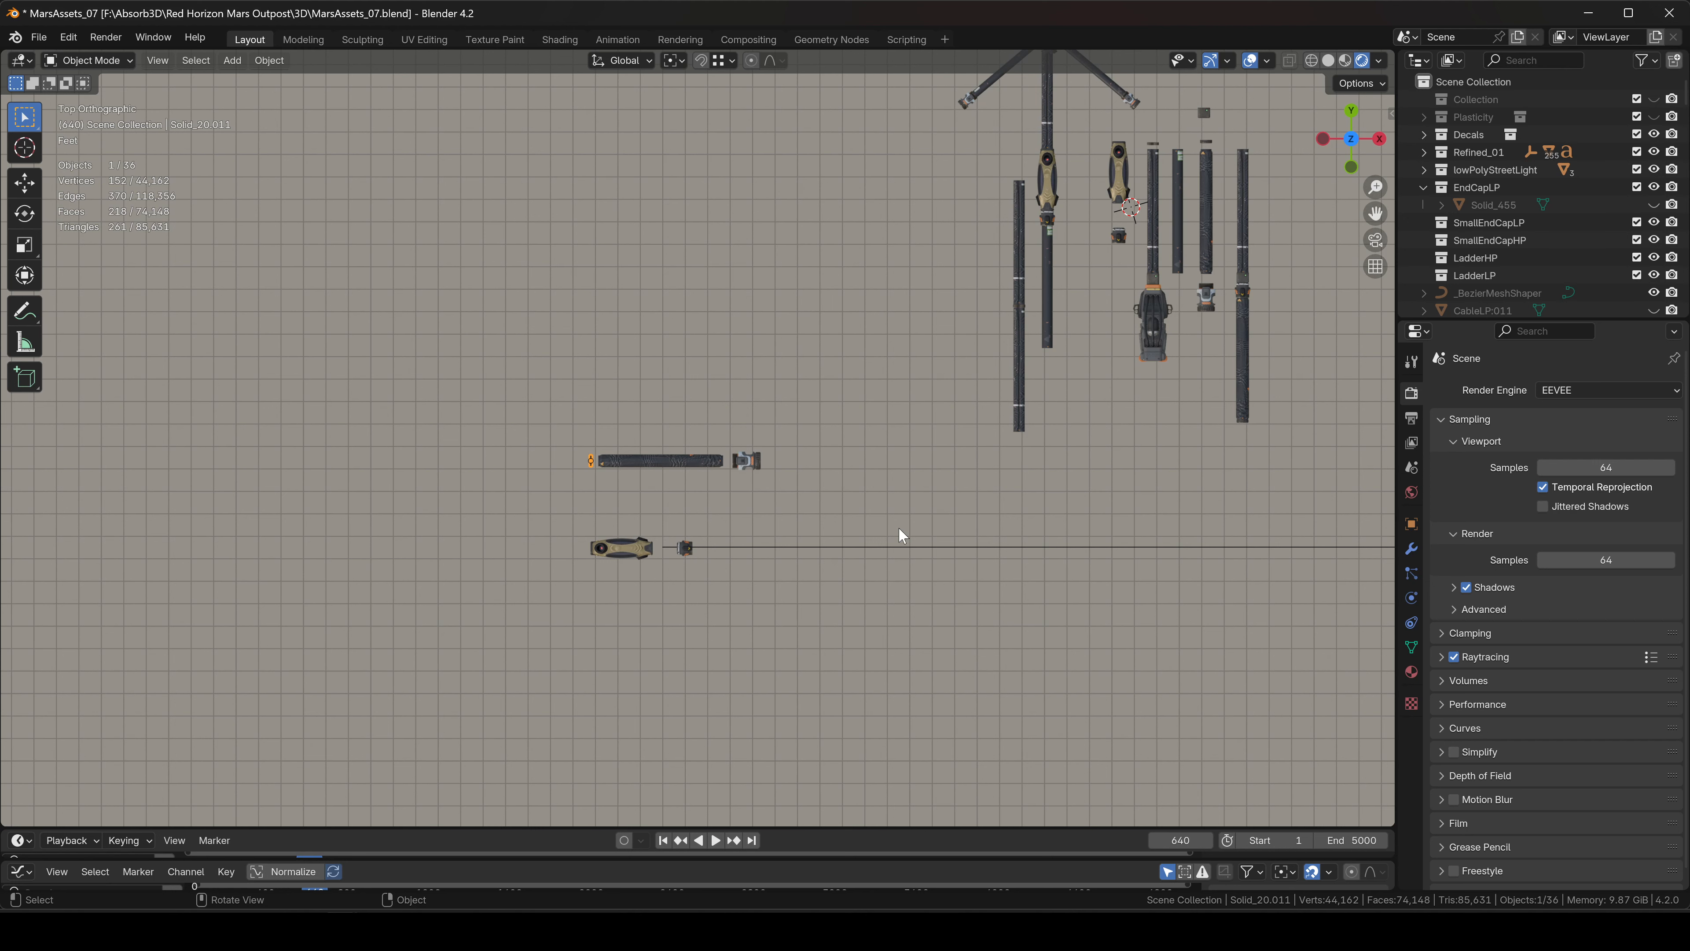
middle_click_drag(856, 508, 597, 472, "shift")
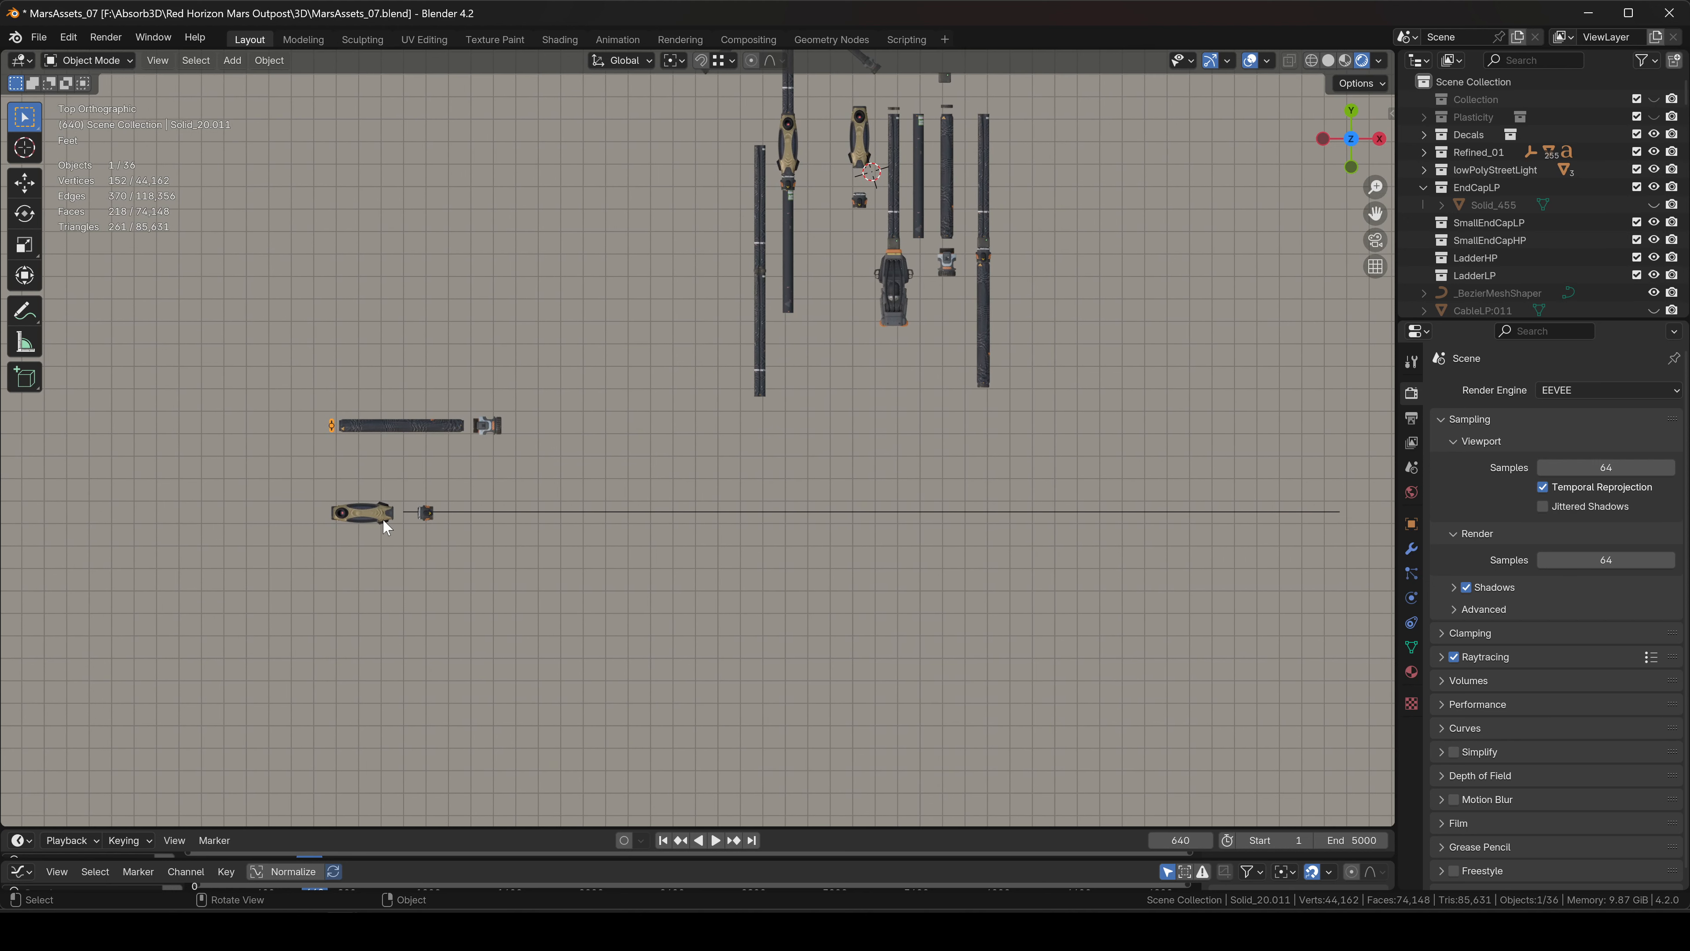
middle_click_drag(437, 443, 589, 448, "shift")
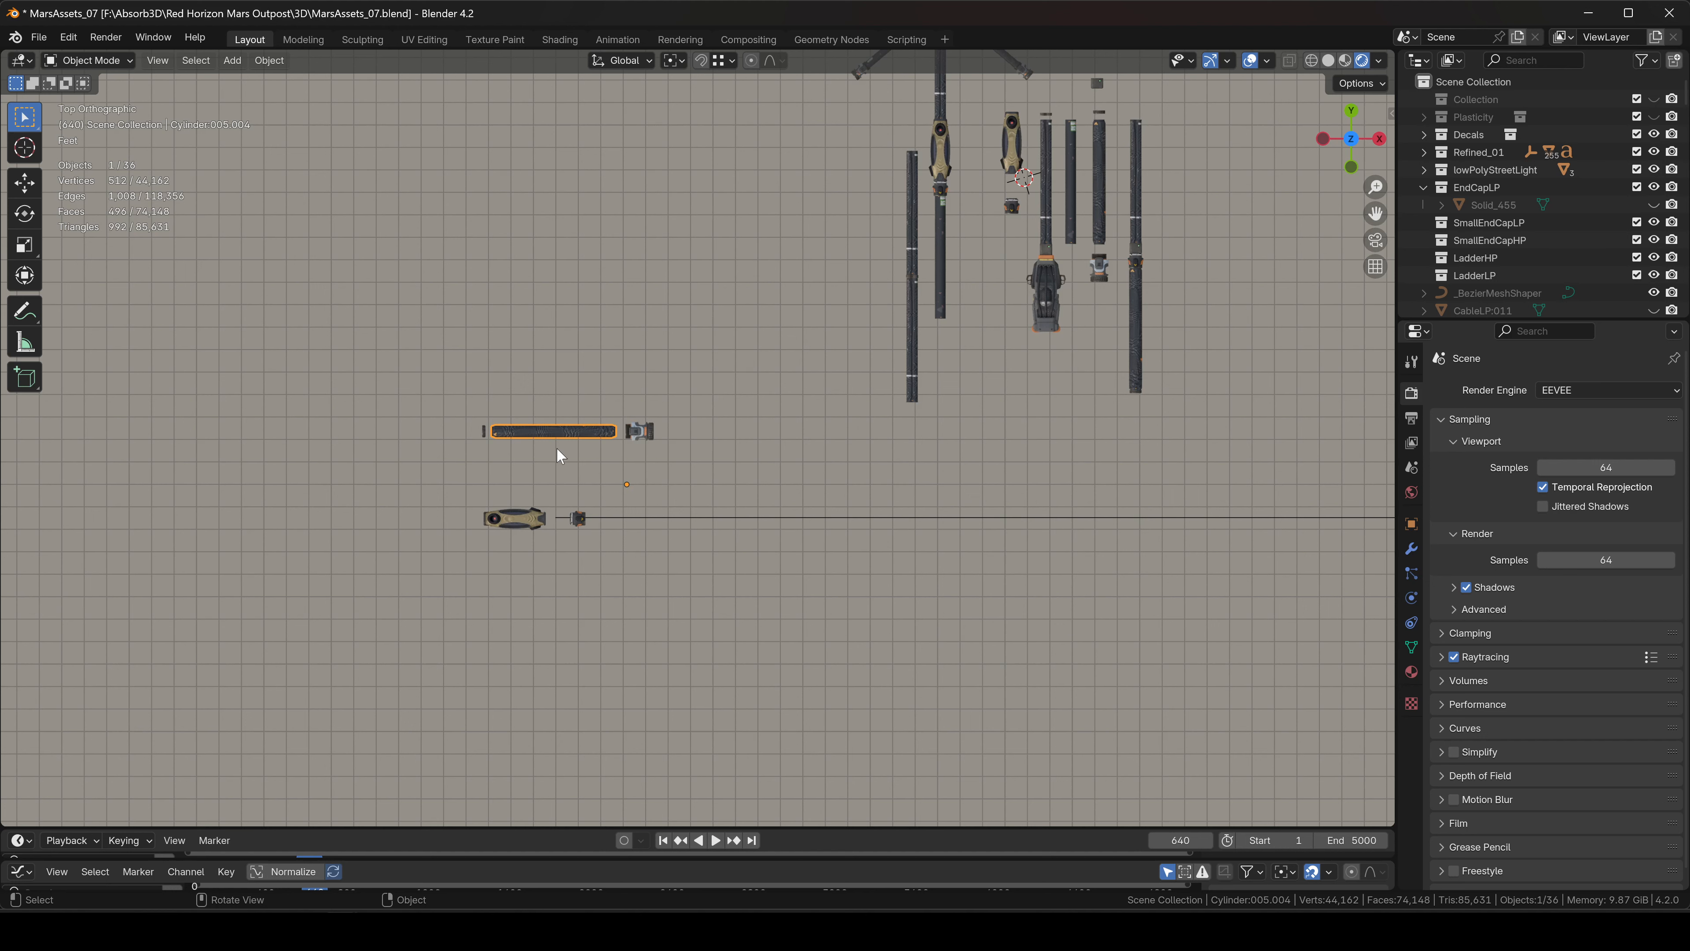
Box-select the copied hose group and apply All Transforms to it.
left_click_drag(455, 387, 644, 538)
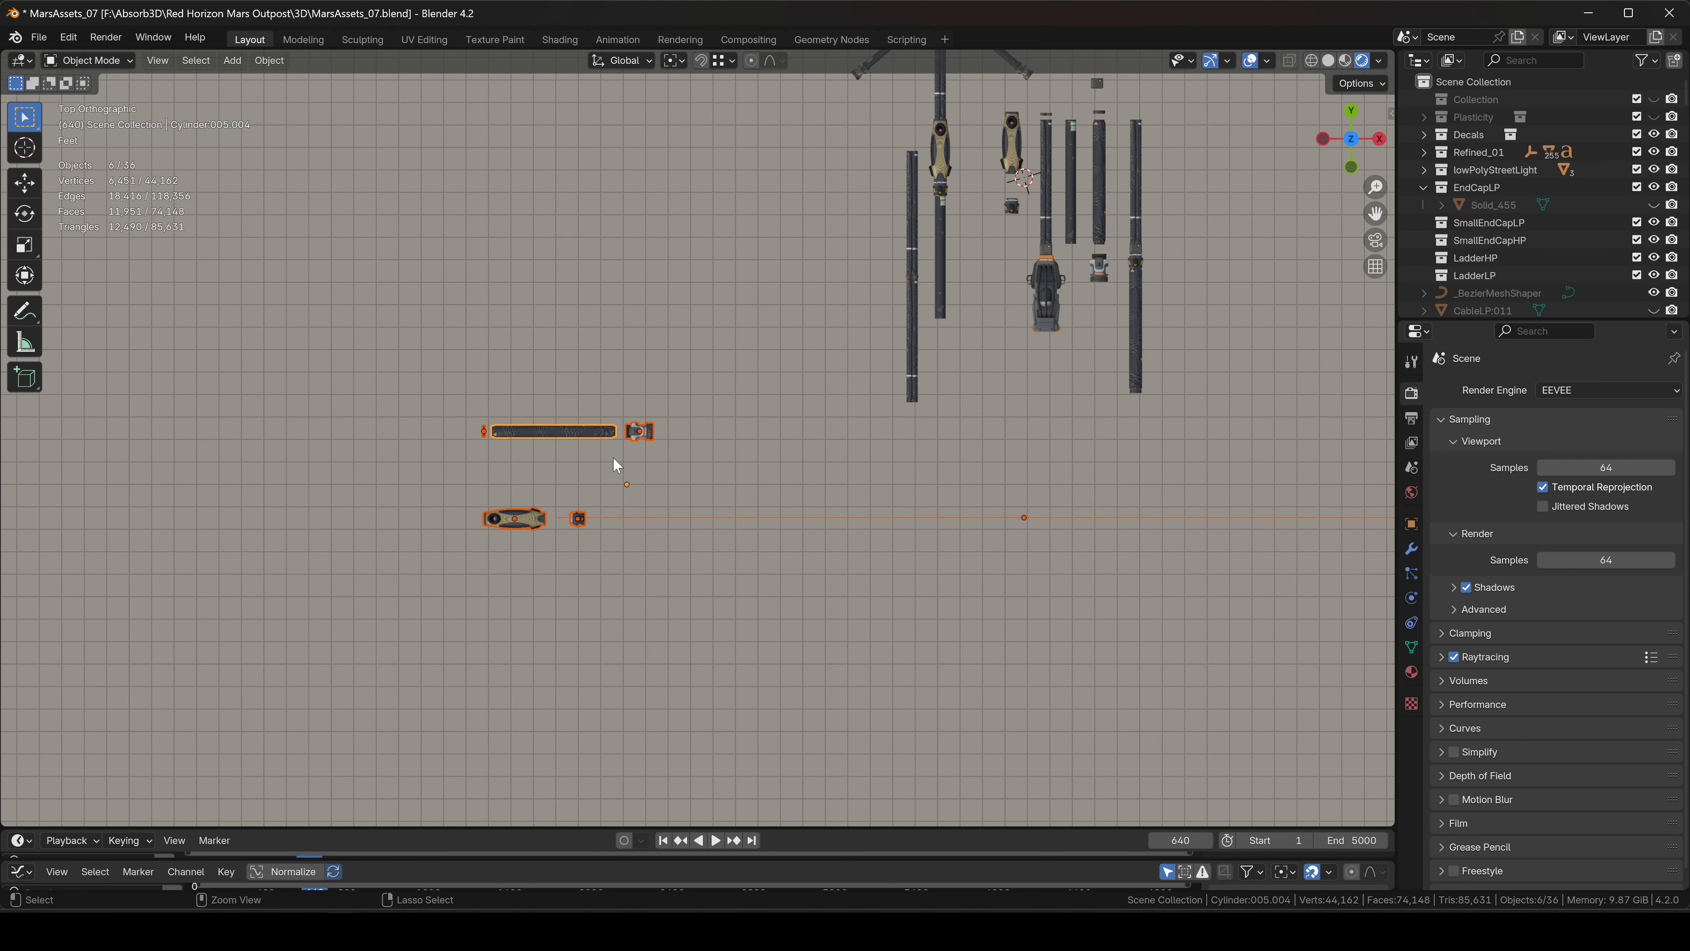
key("ctrl+a")
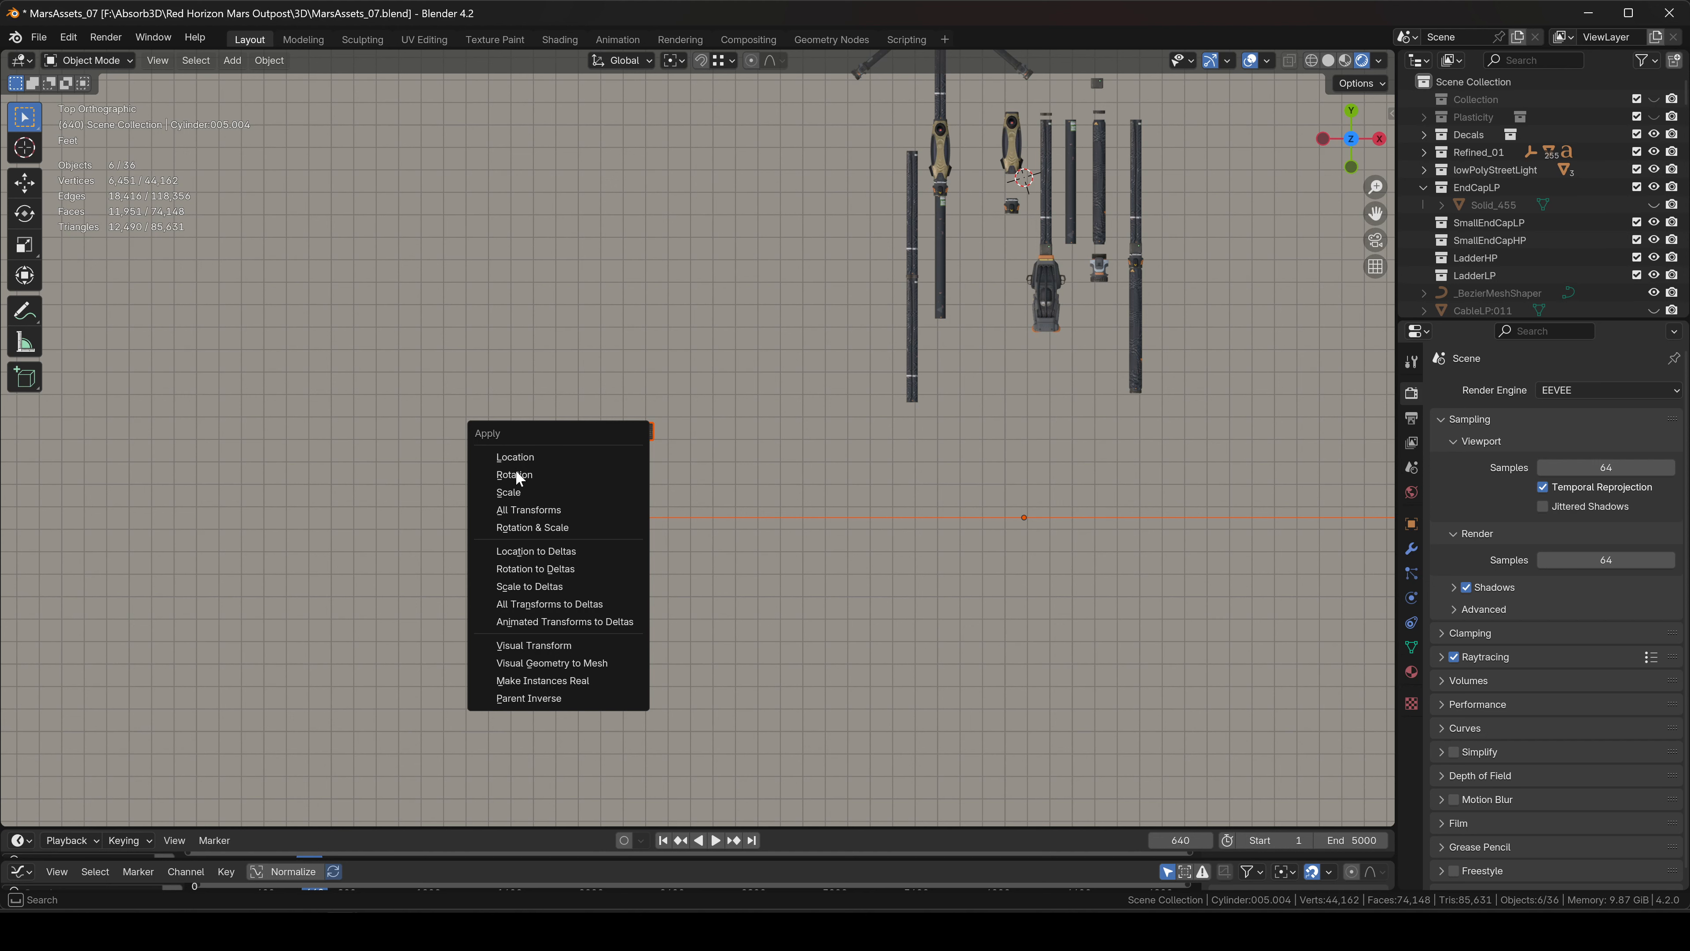
left_click(528, 510)
scroll(612, 482, "up", 4)
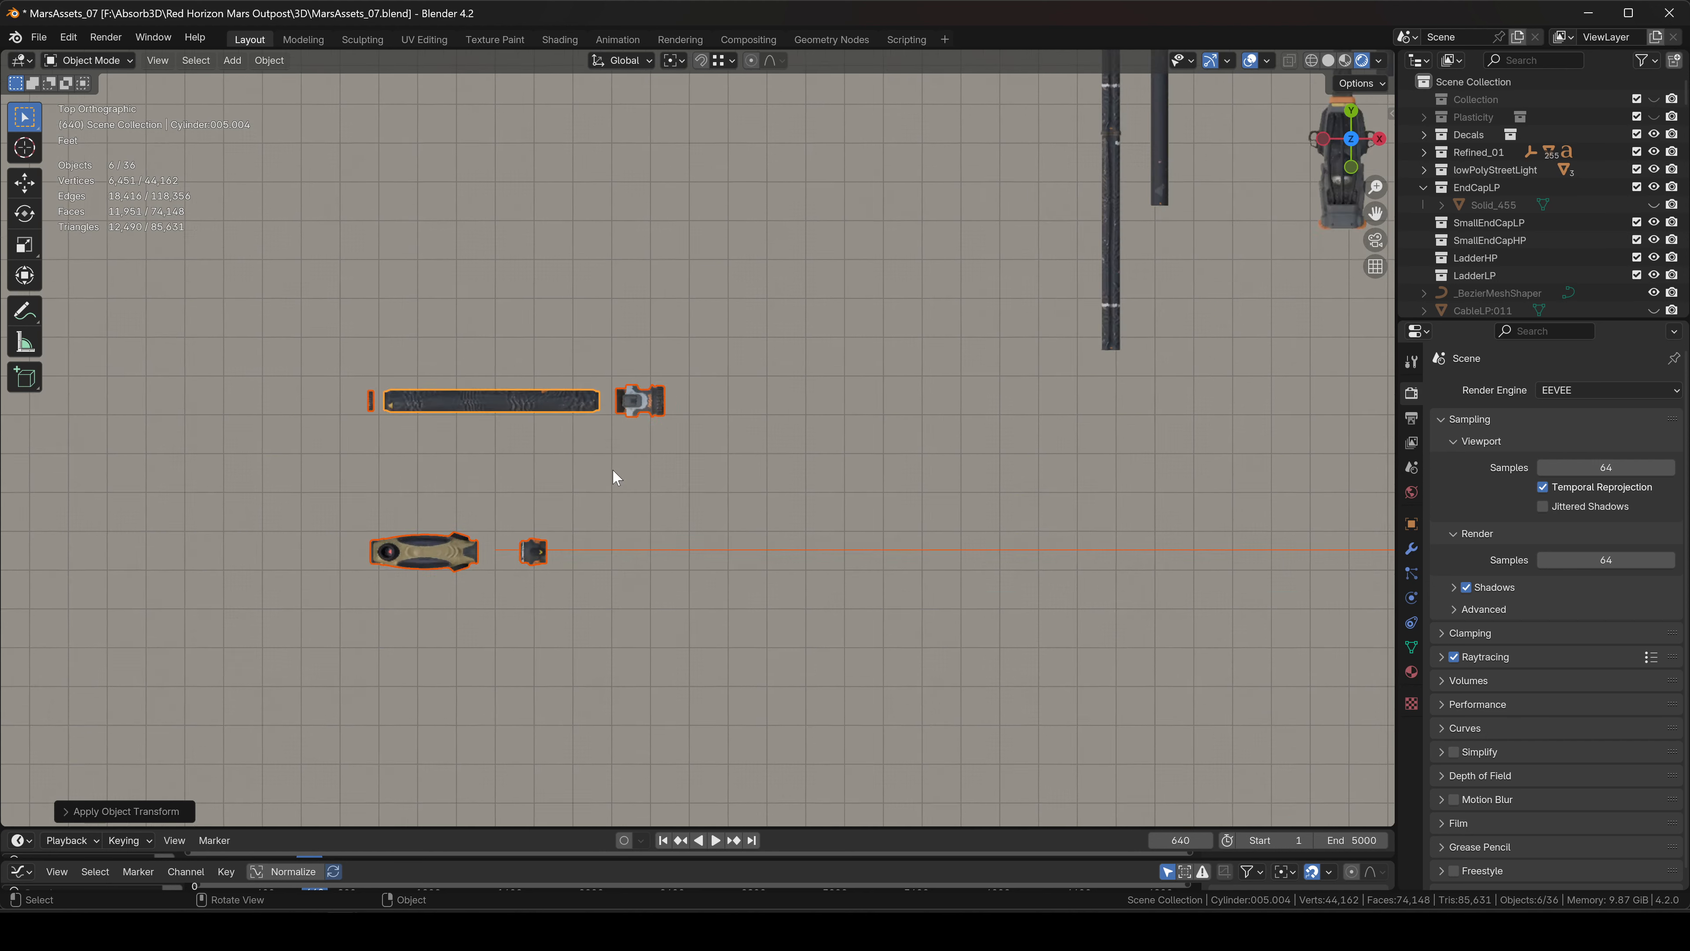
Set each selected object's origin to its geometry, then clear the selection.
right_click(561, 422)
mouse_move(503, 519)
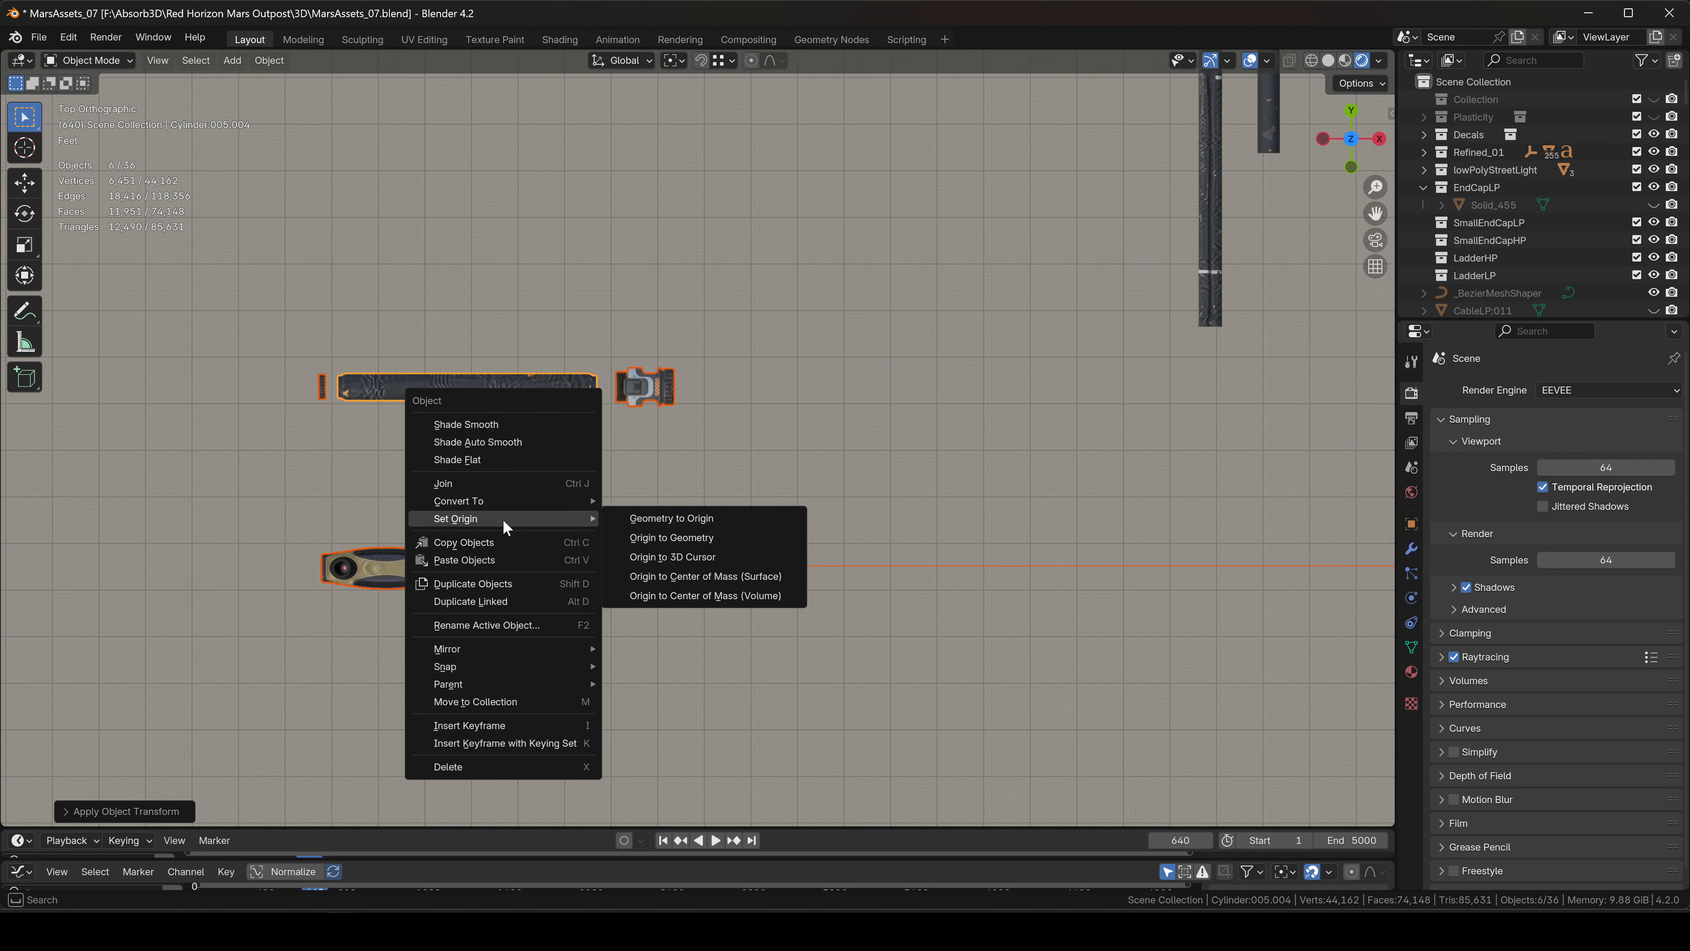
left_click(686, 537)
scroll(709, 516, "down", 4)
left_click(633, 516)
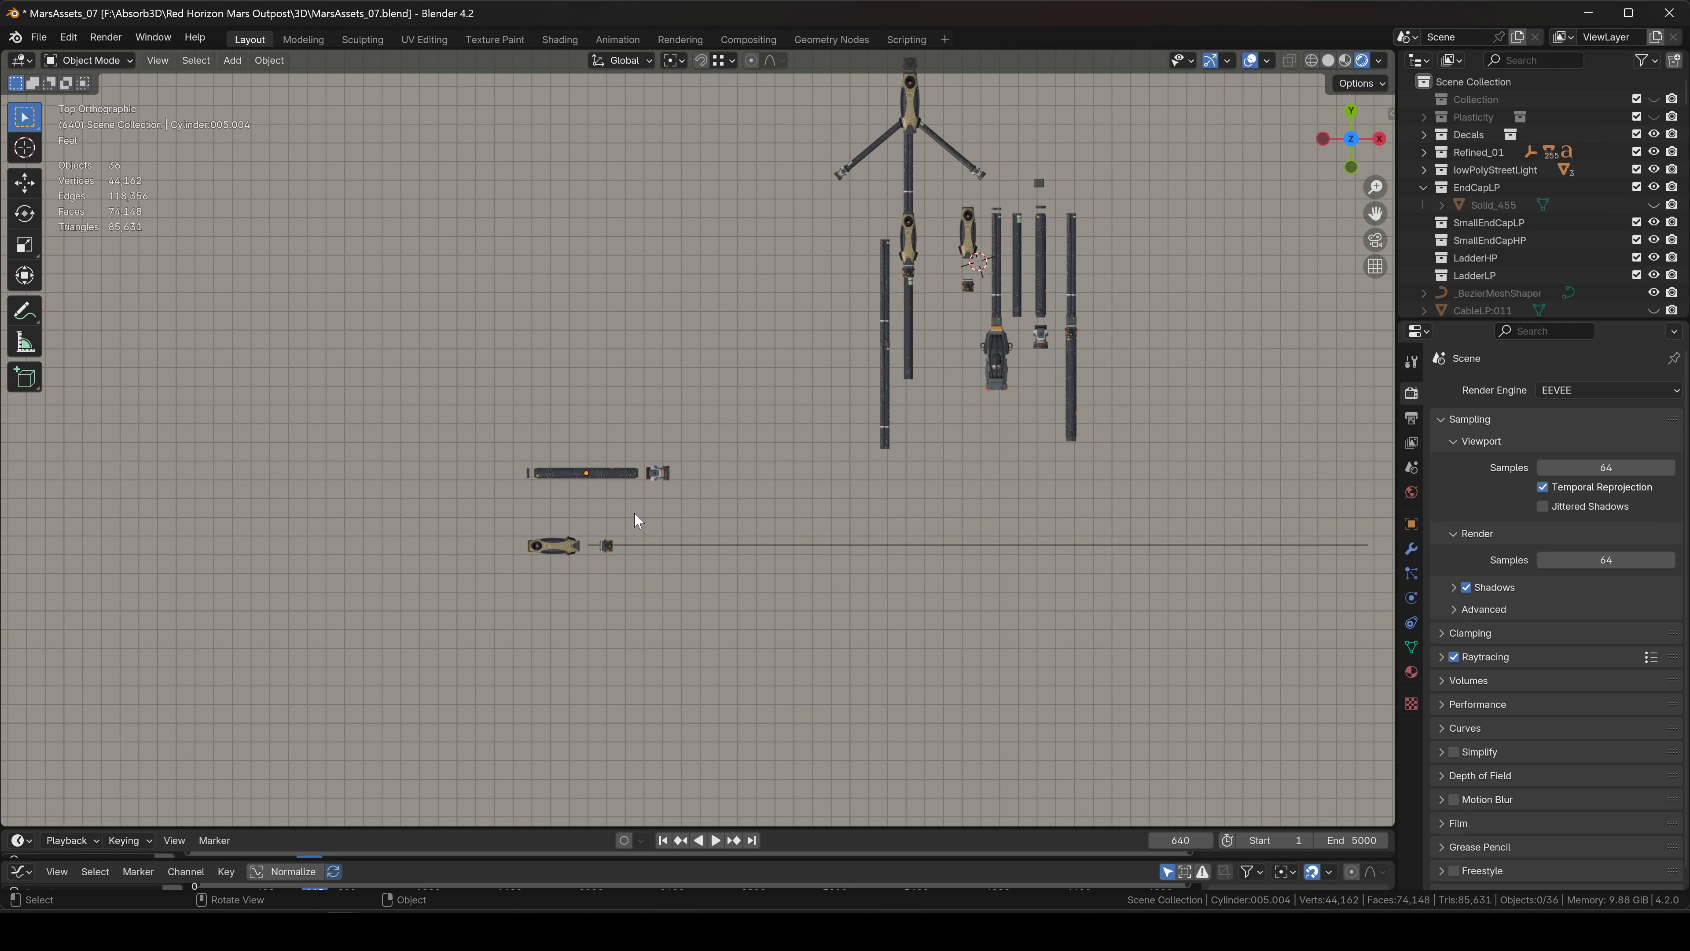
scroll(625, 526, "up", 5)
Move the gold nozzle and the small clip left along X.
left_click(612, 376)
key("g")
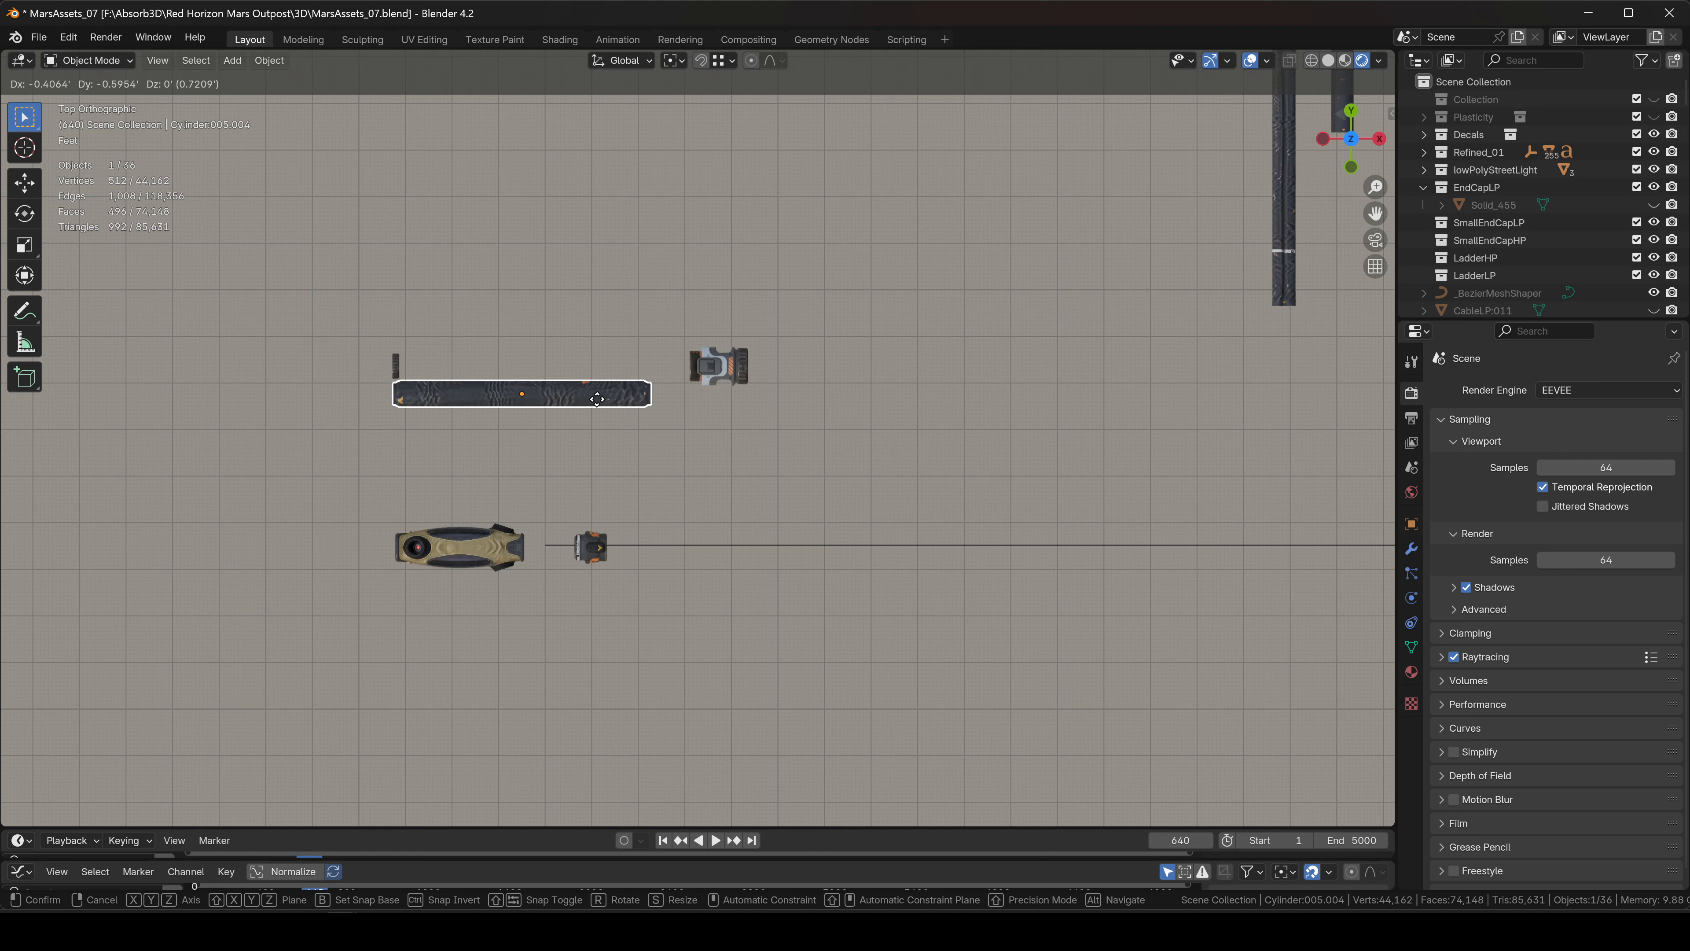
right_click(594, 402)
left_click(511, 548)
key("g")
key("x")
left_click(245, 561)
left_click(594, 547)
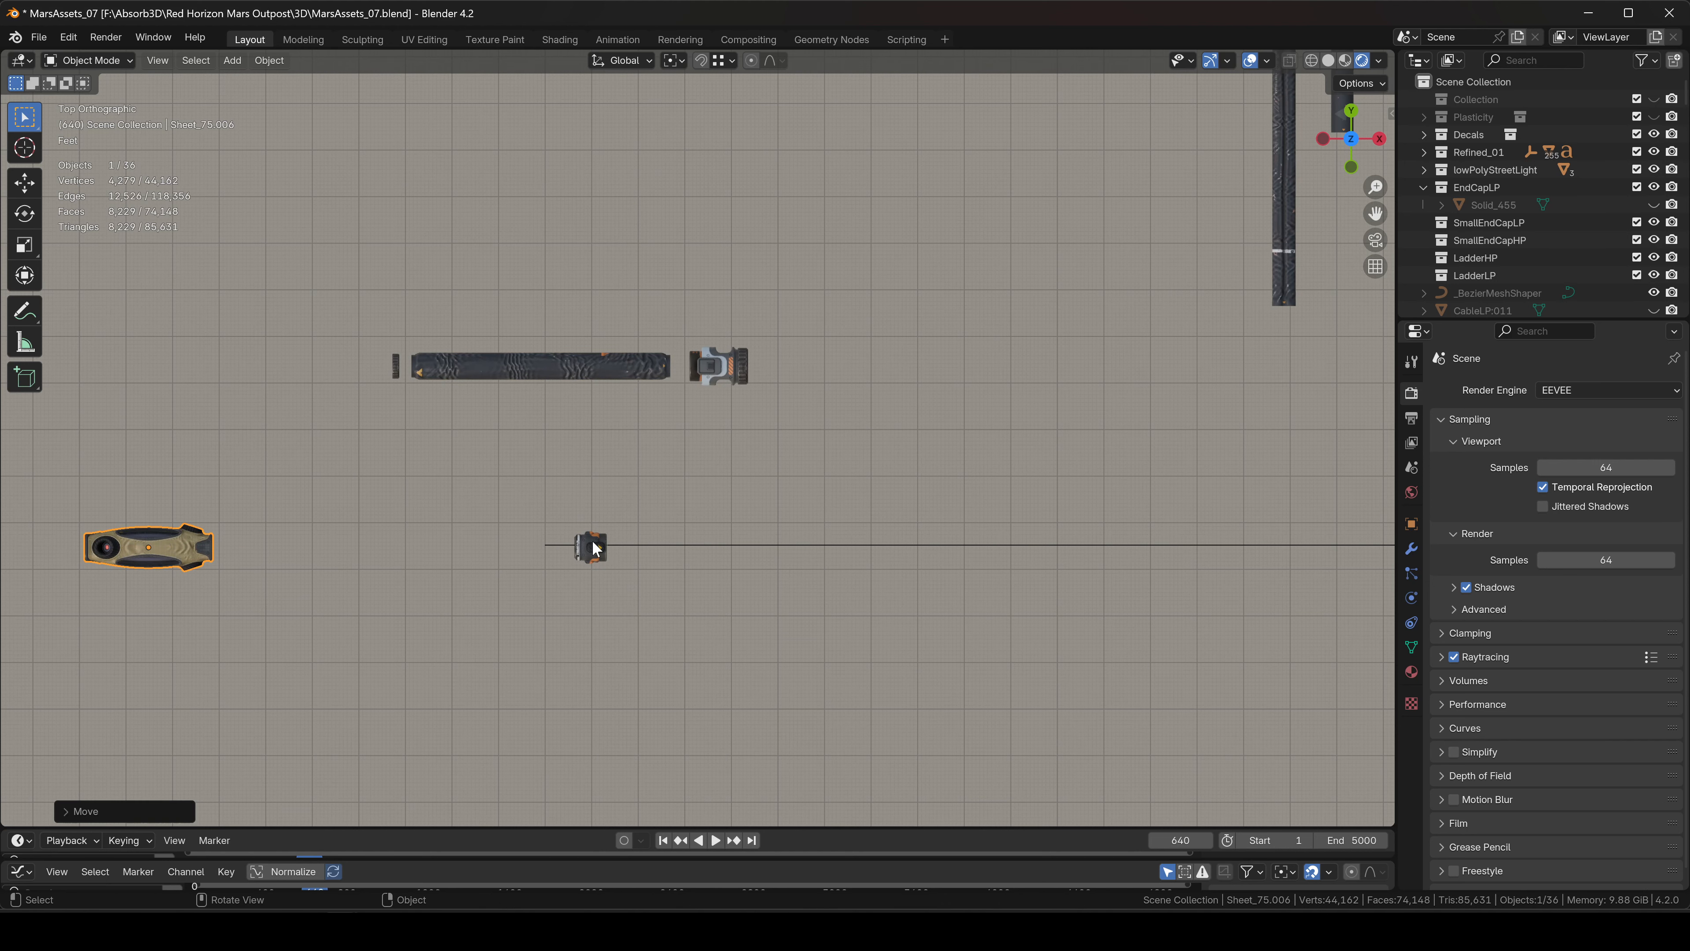
key("g")
key("x")
left_click(280, 552)
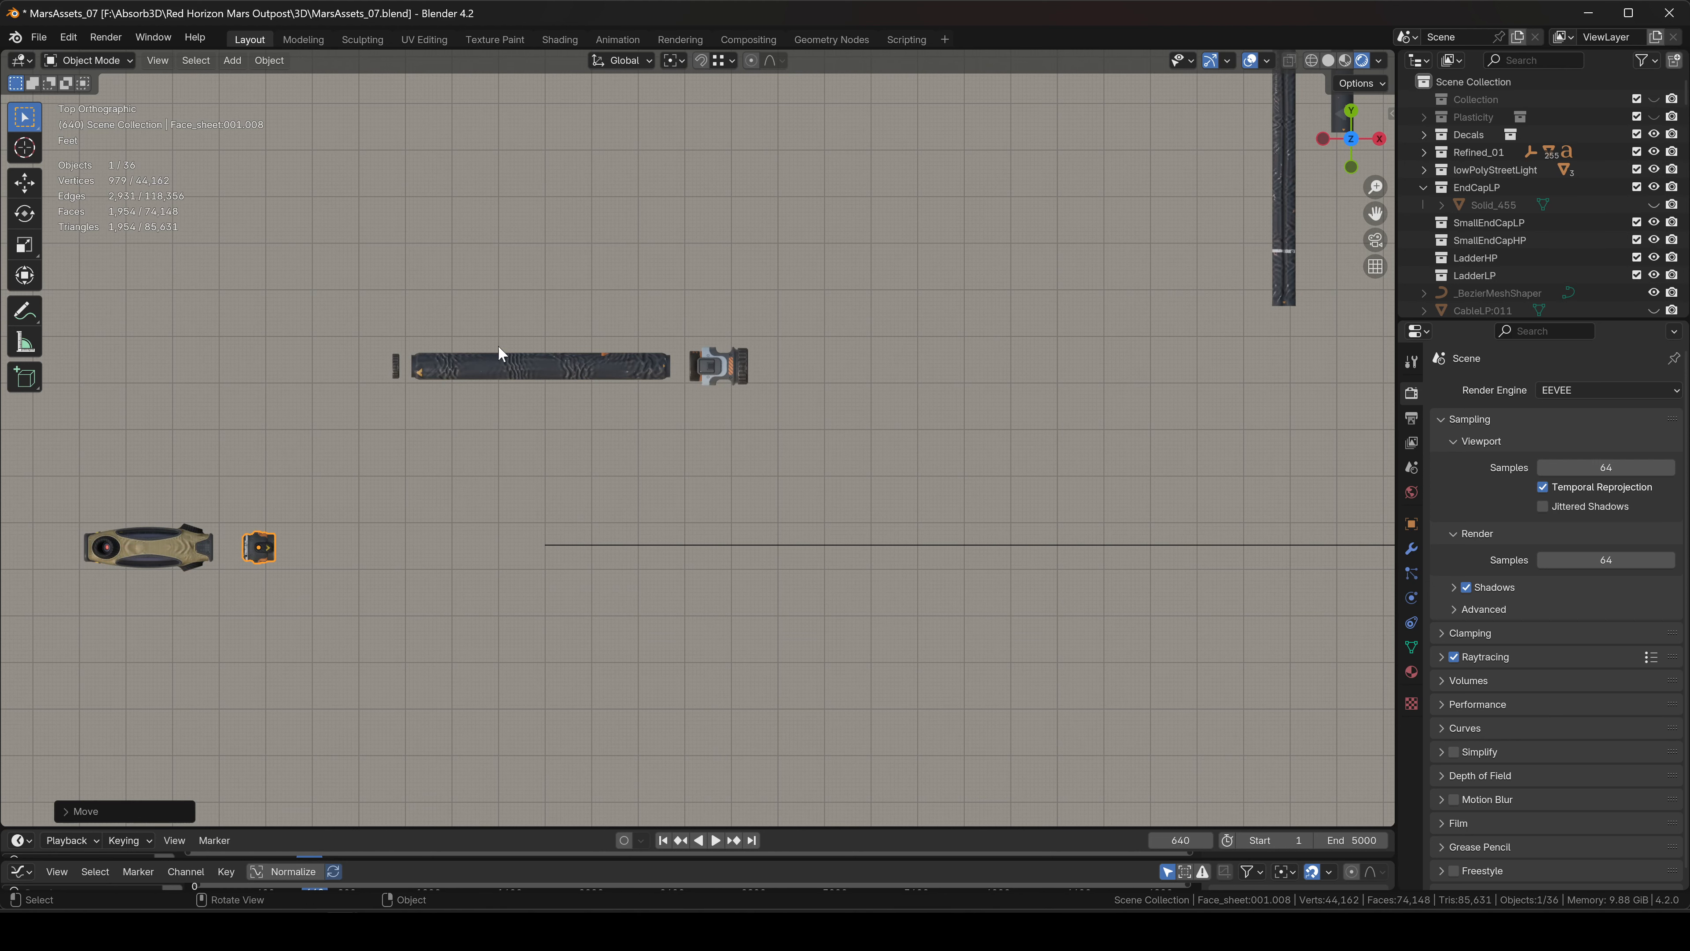
Line up the ring, long bar and end piece with the nozzle, end piece to its left.
left_click_drag(370, 310, 881, 415)
key("g")
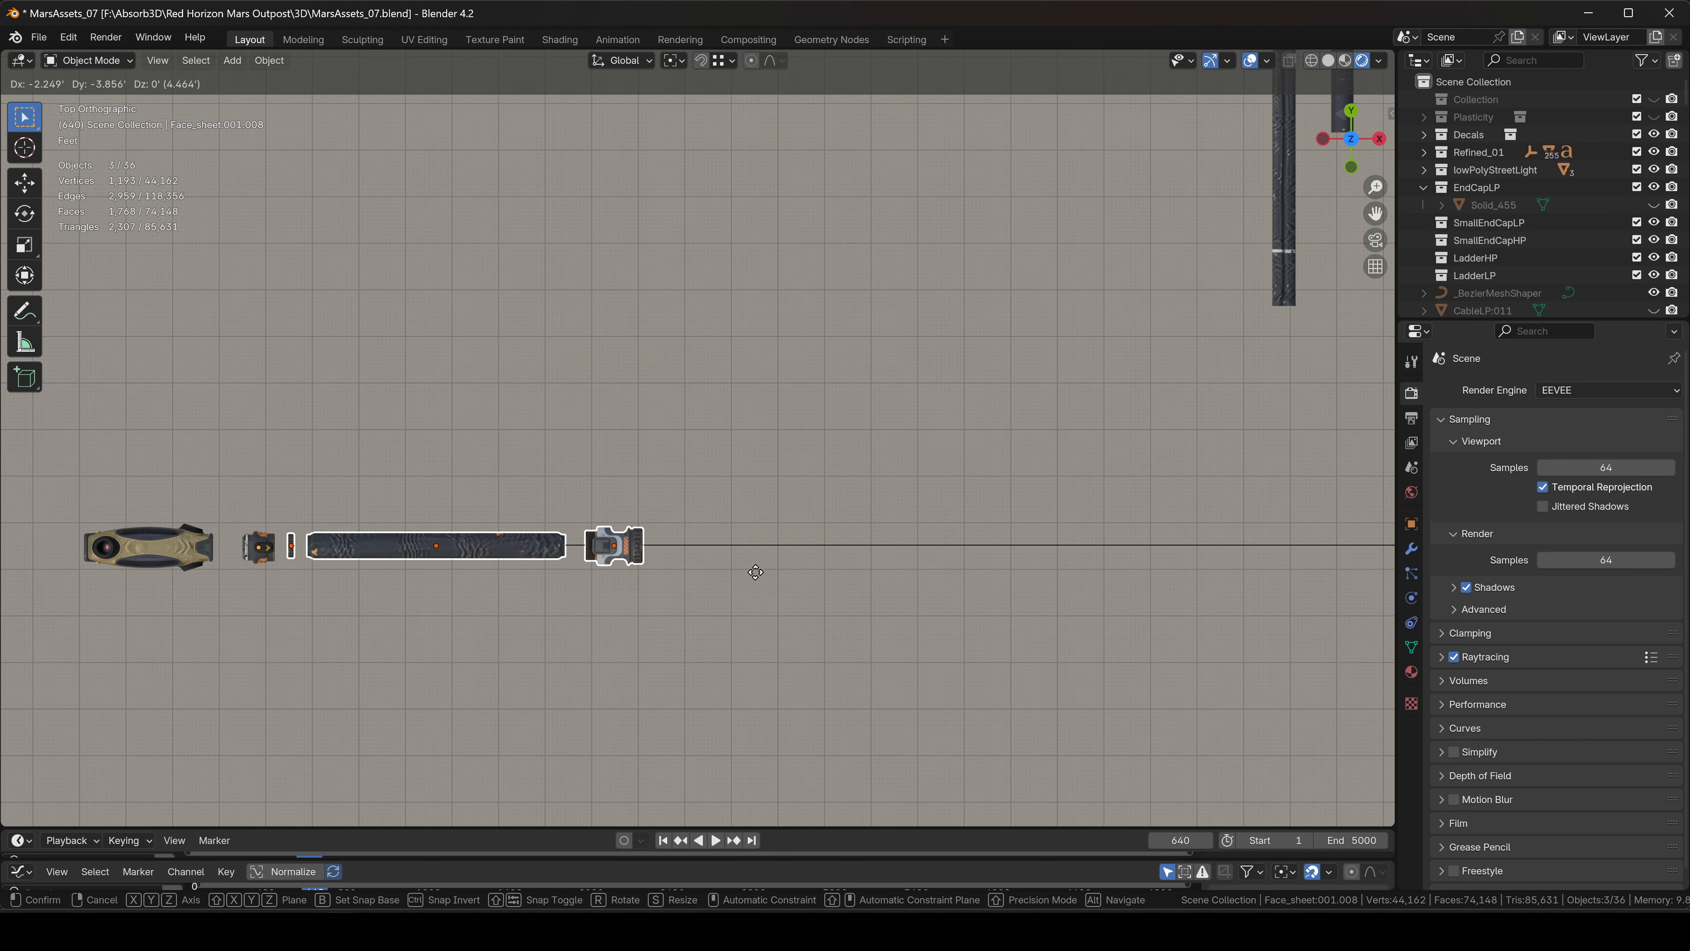
left_click(754, 573)
scroll(678, 546, "down", 2)
left_click(662, 547)
key("g")
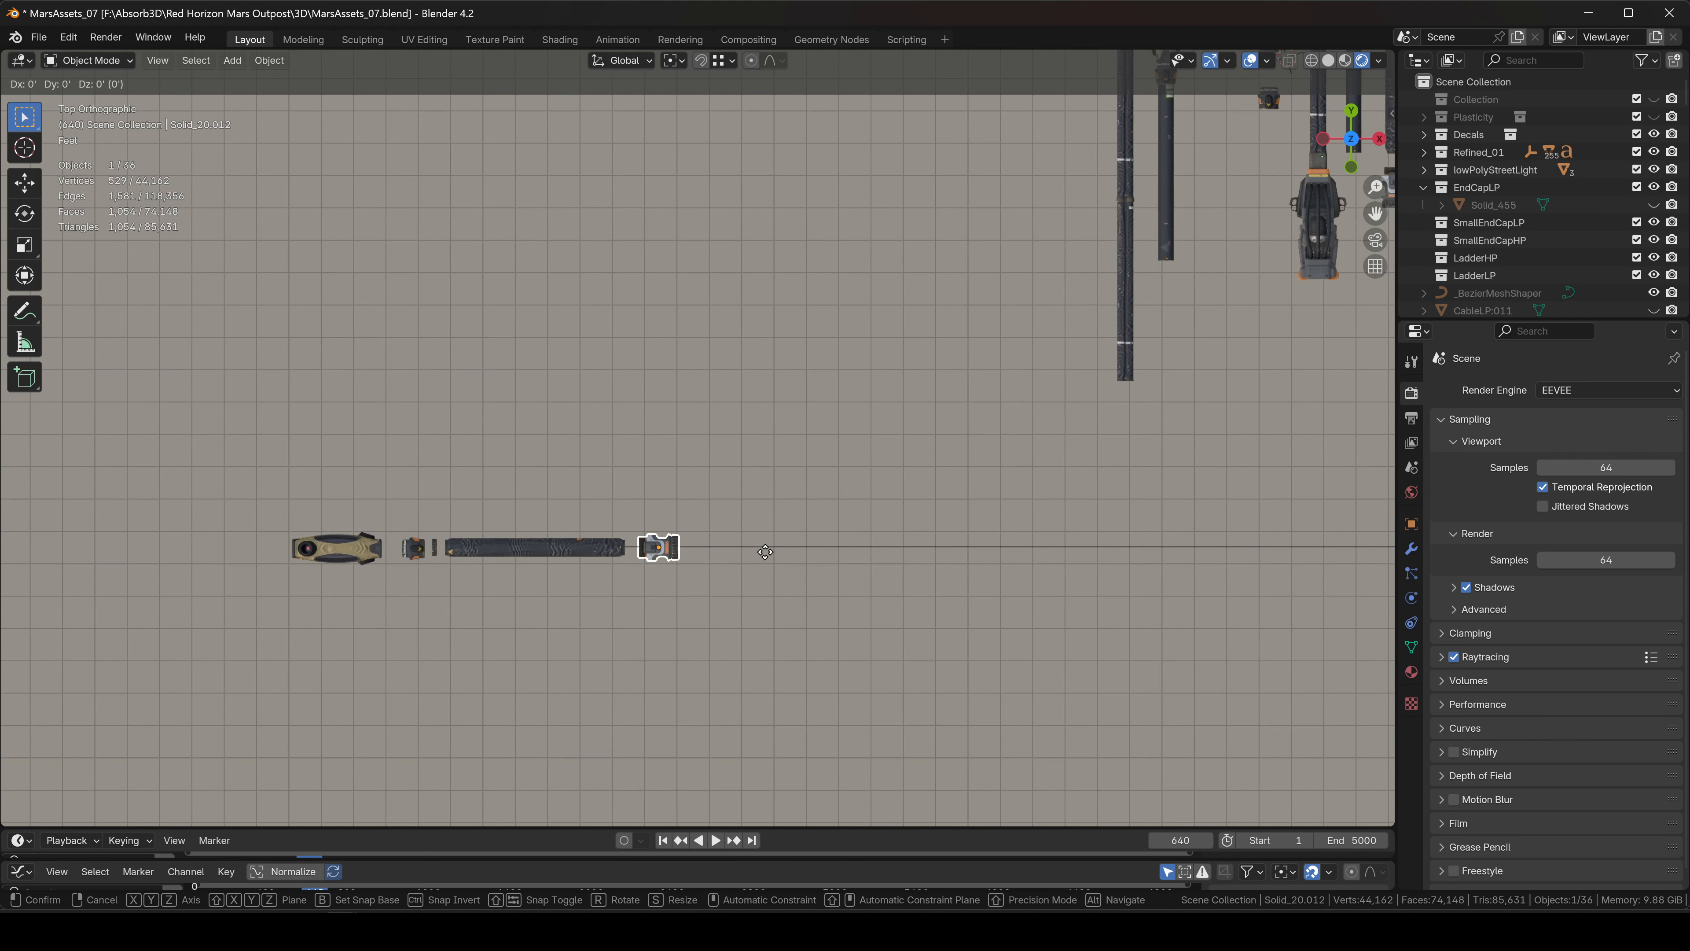
key("x")
left_click(388, 538)
Add an Array modifier and then a Curve modifier to hose bar Cylinder:005.004.
left_click(563, 549)
middle_click_drag(720, 584, 664, 585, "shift")
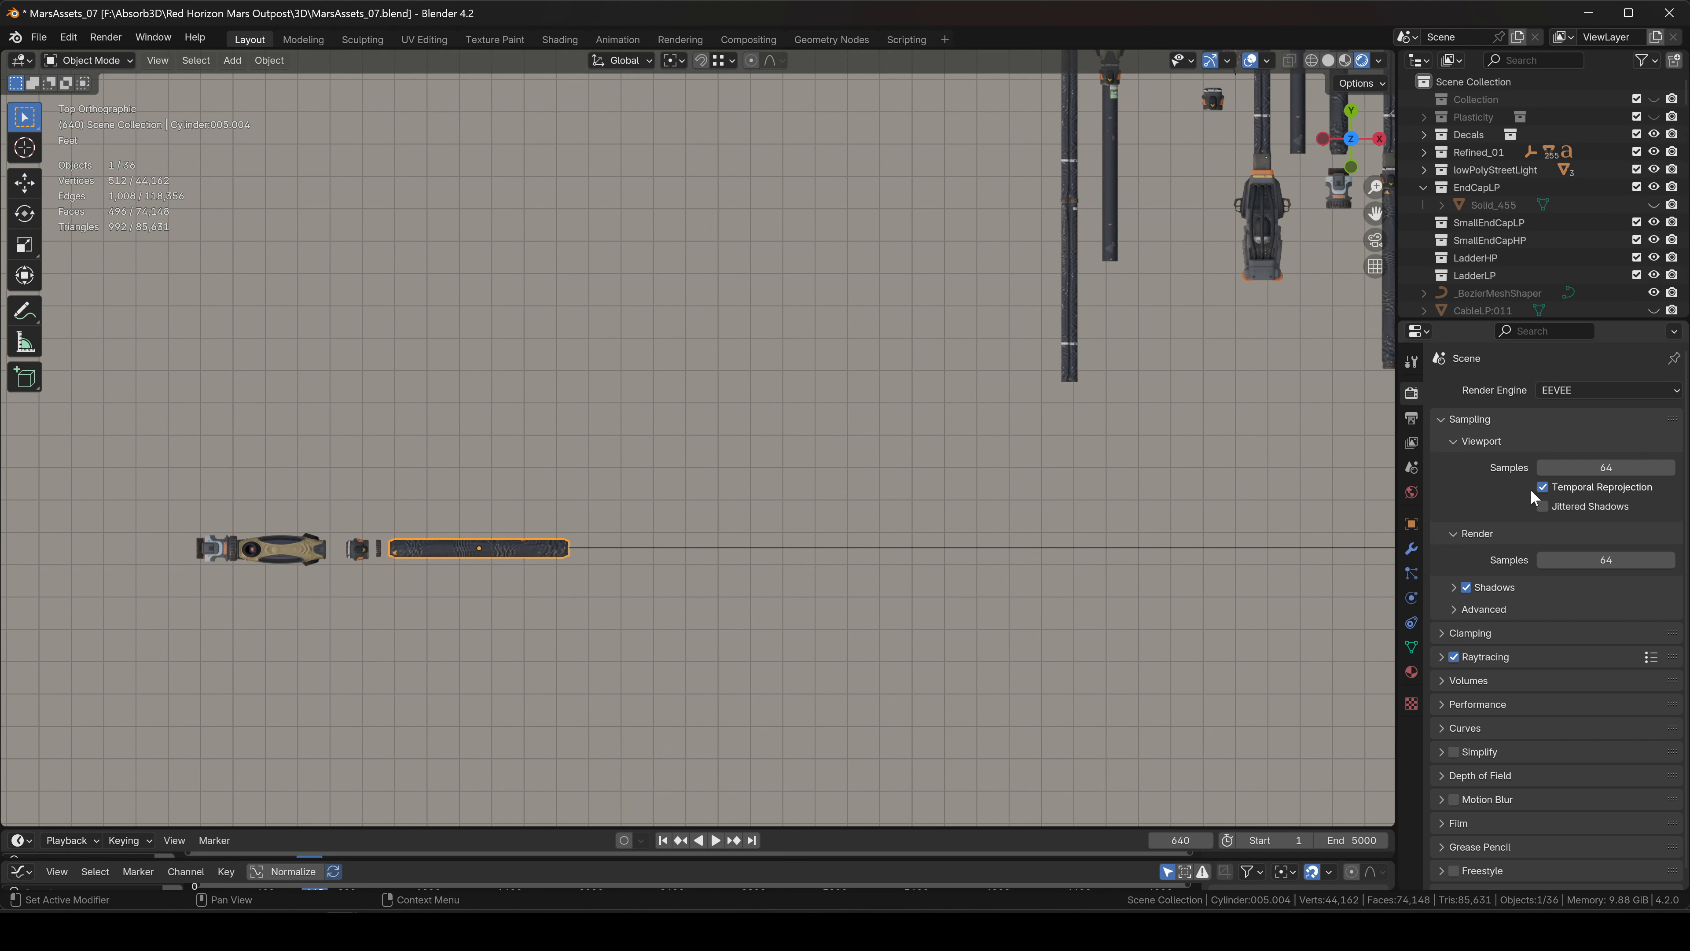
left_click(1412, 548)
left_click(1530, 390)
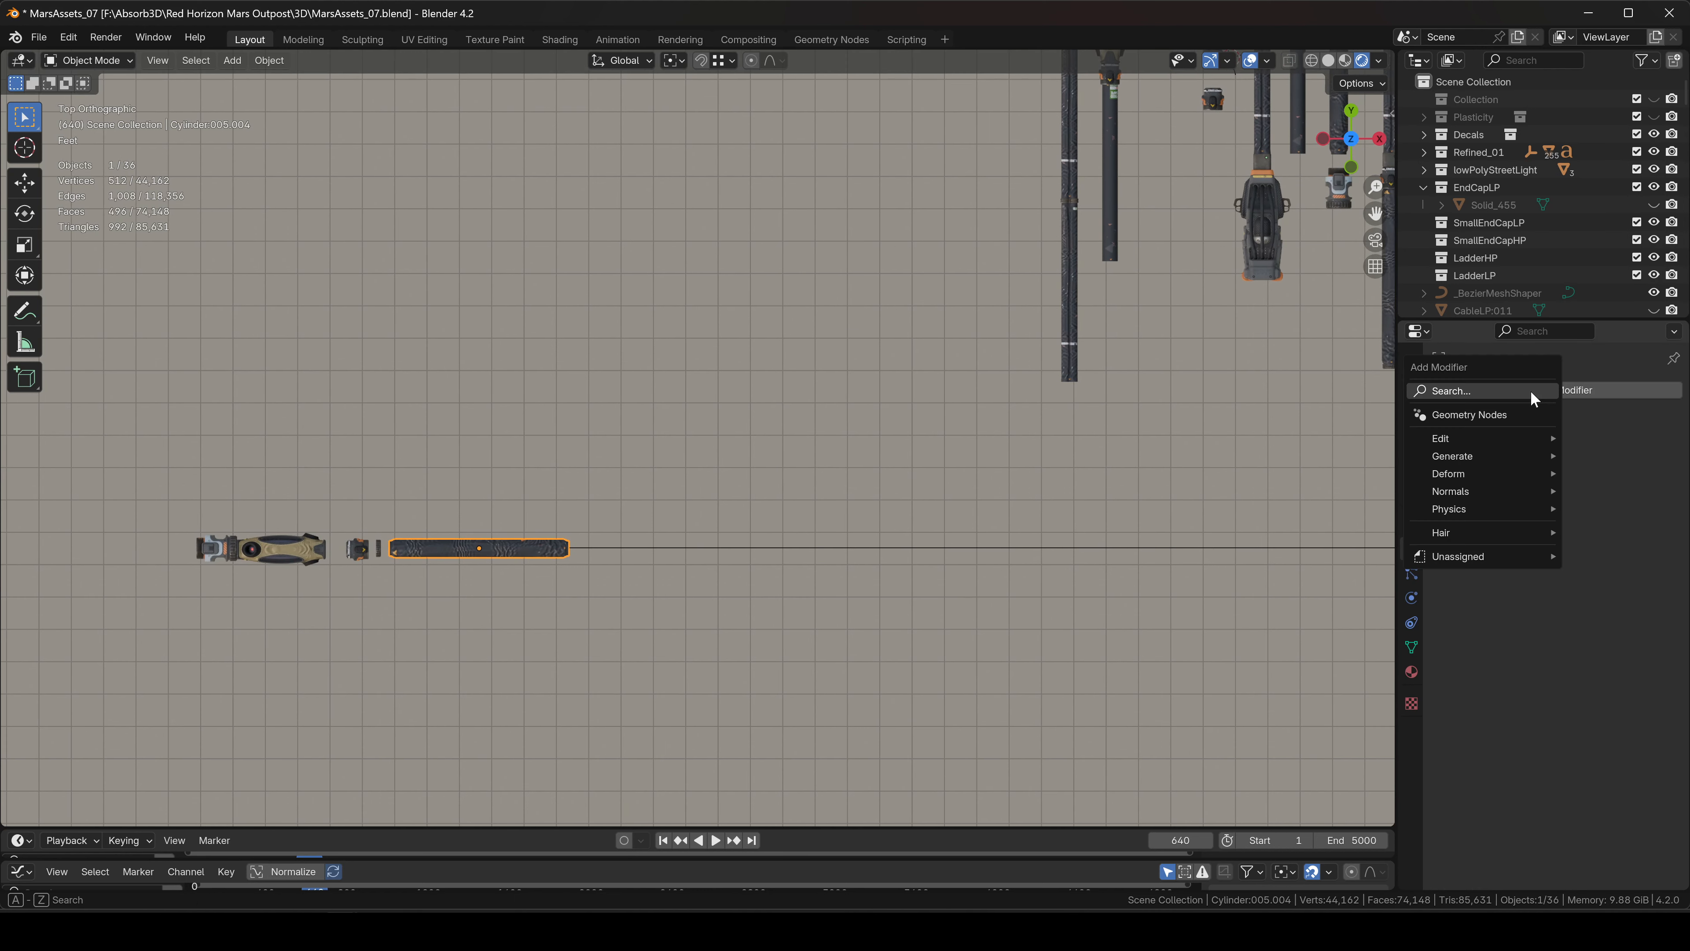
type("ar")
key("Return")
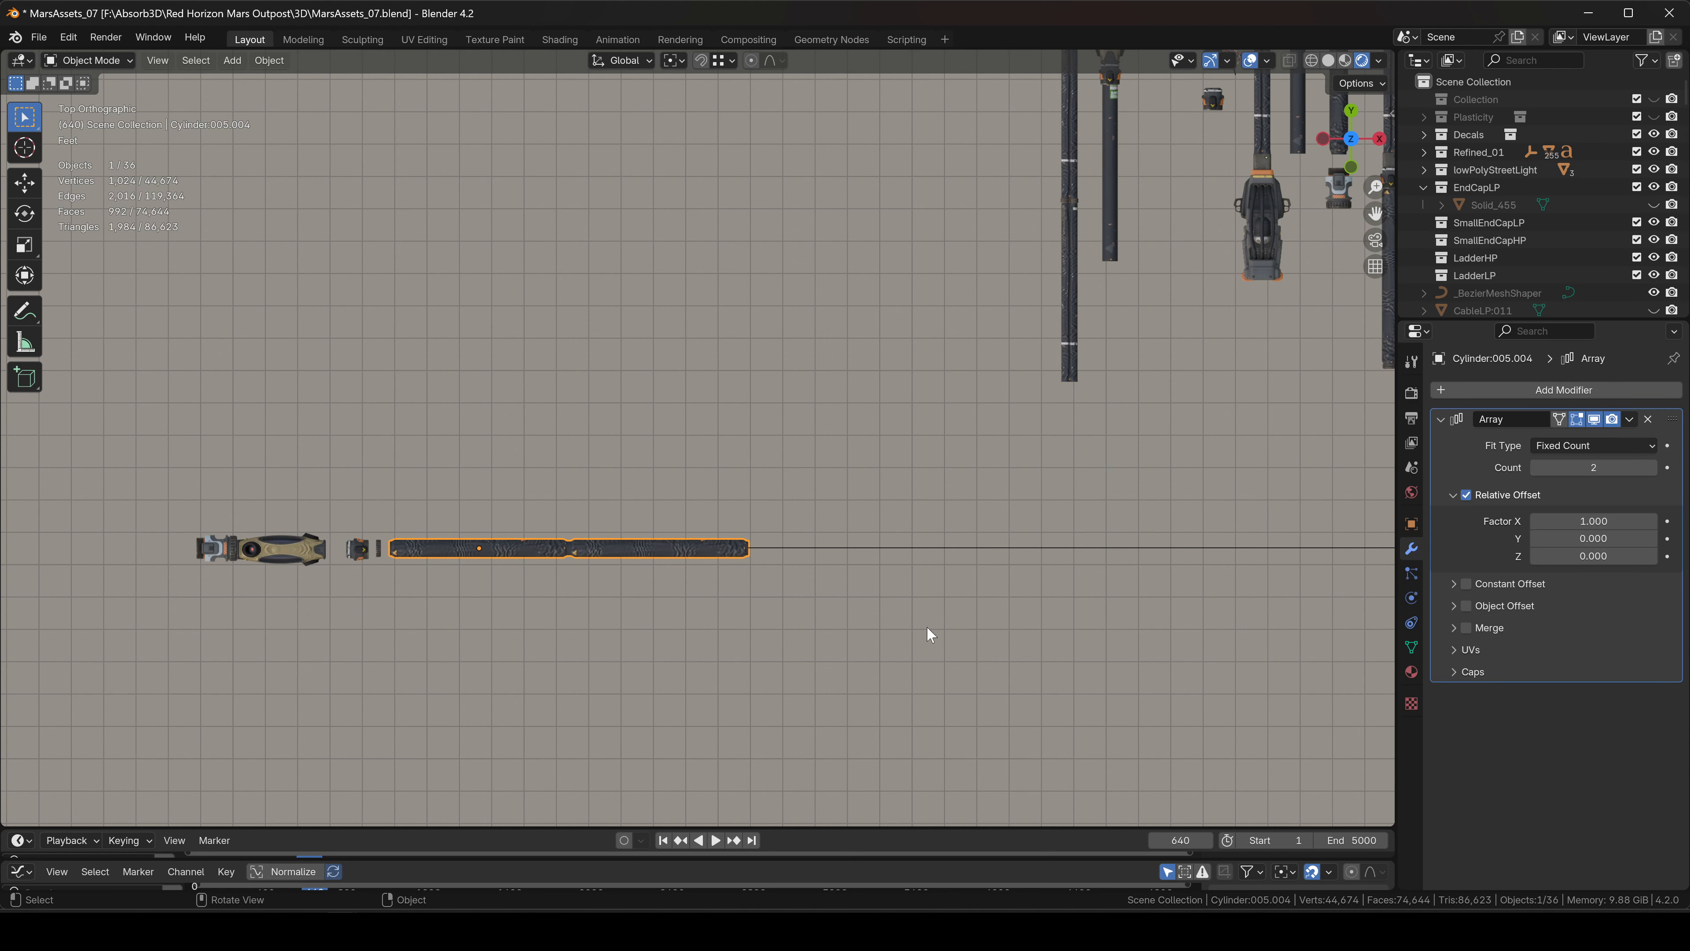
left_click(1490, 390)
type("cu")
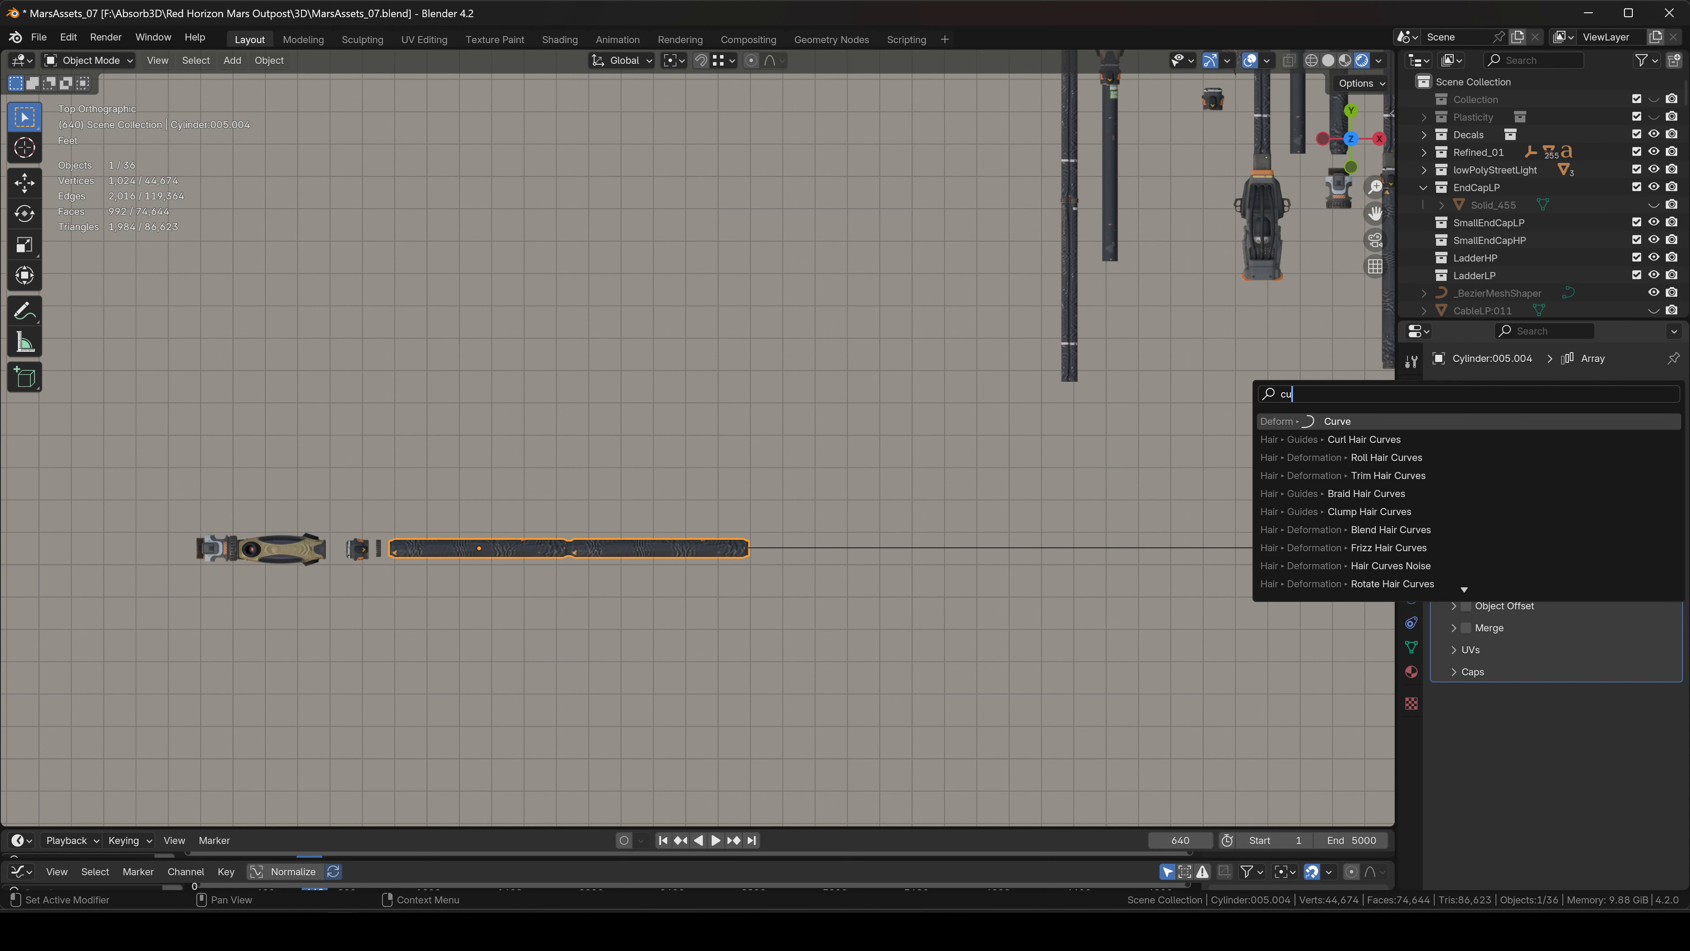
key("Return")
Frame the whole path in view and select NurbsPath.002.
scroll(961, 622, "down", 3)
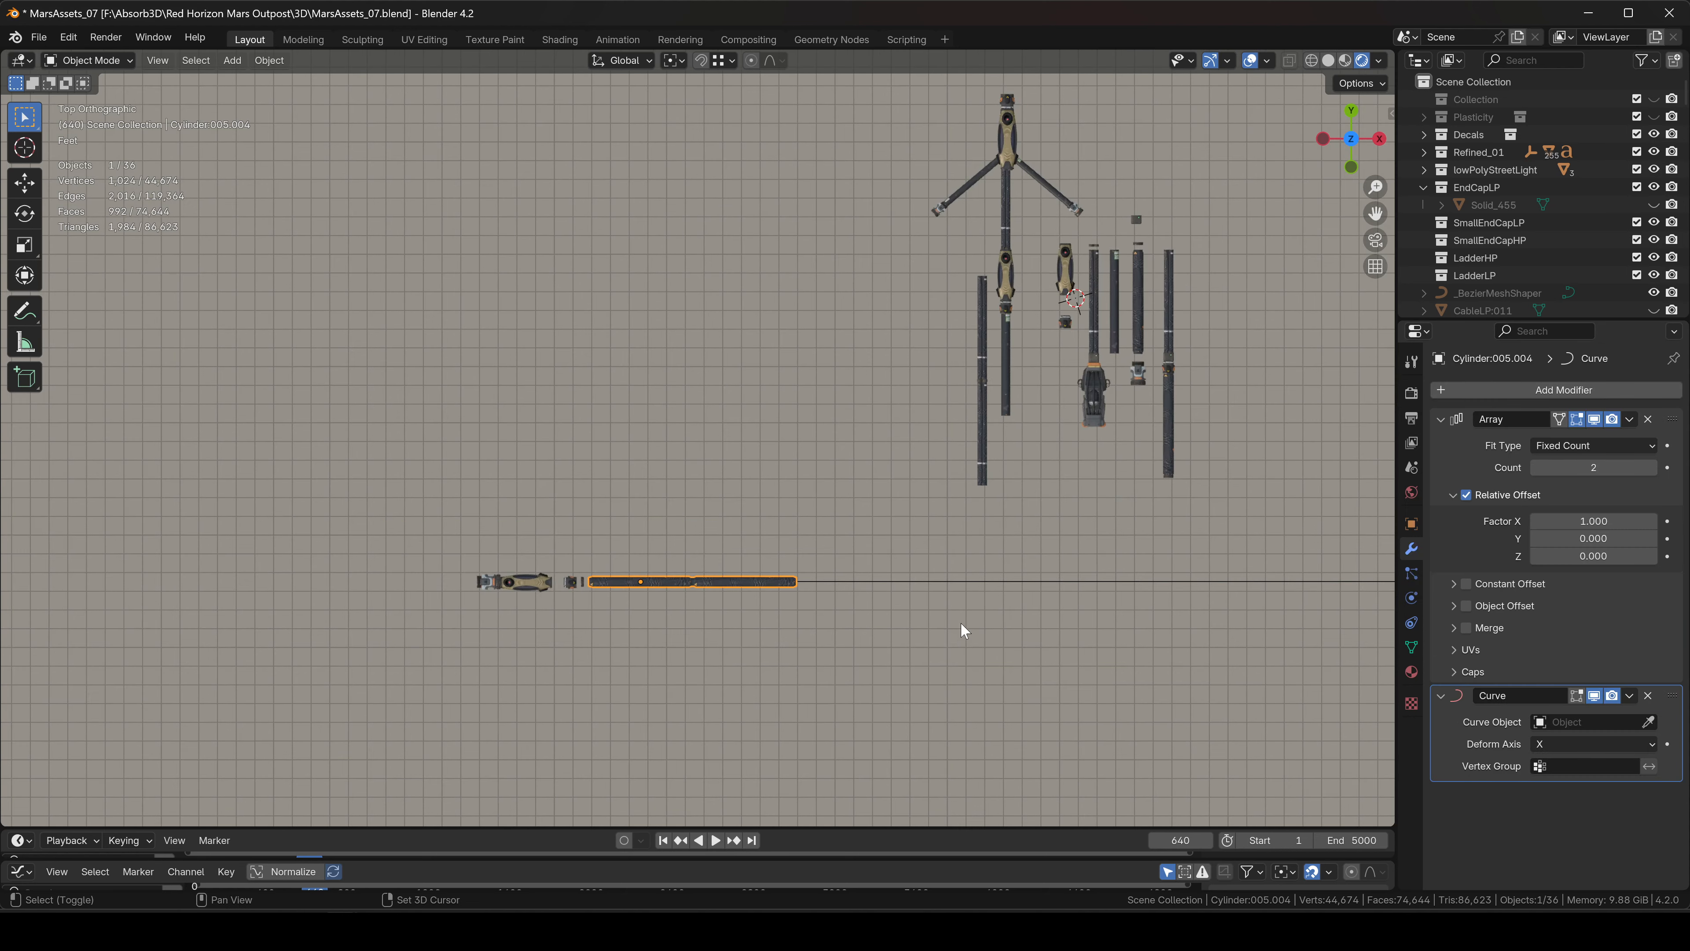
middle_click_drag(961, 622, 760, 514, "shift")
left_click(772, 534)
middle_click_drag(849, 547, 734, 477, "shift")
In Edit Mode, drag the path's last control point down and to the right.
key("Tab")
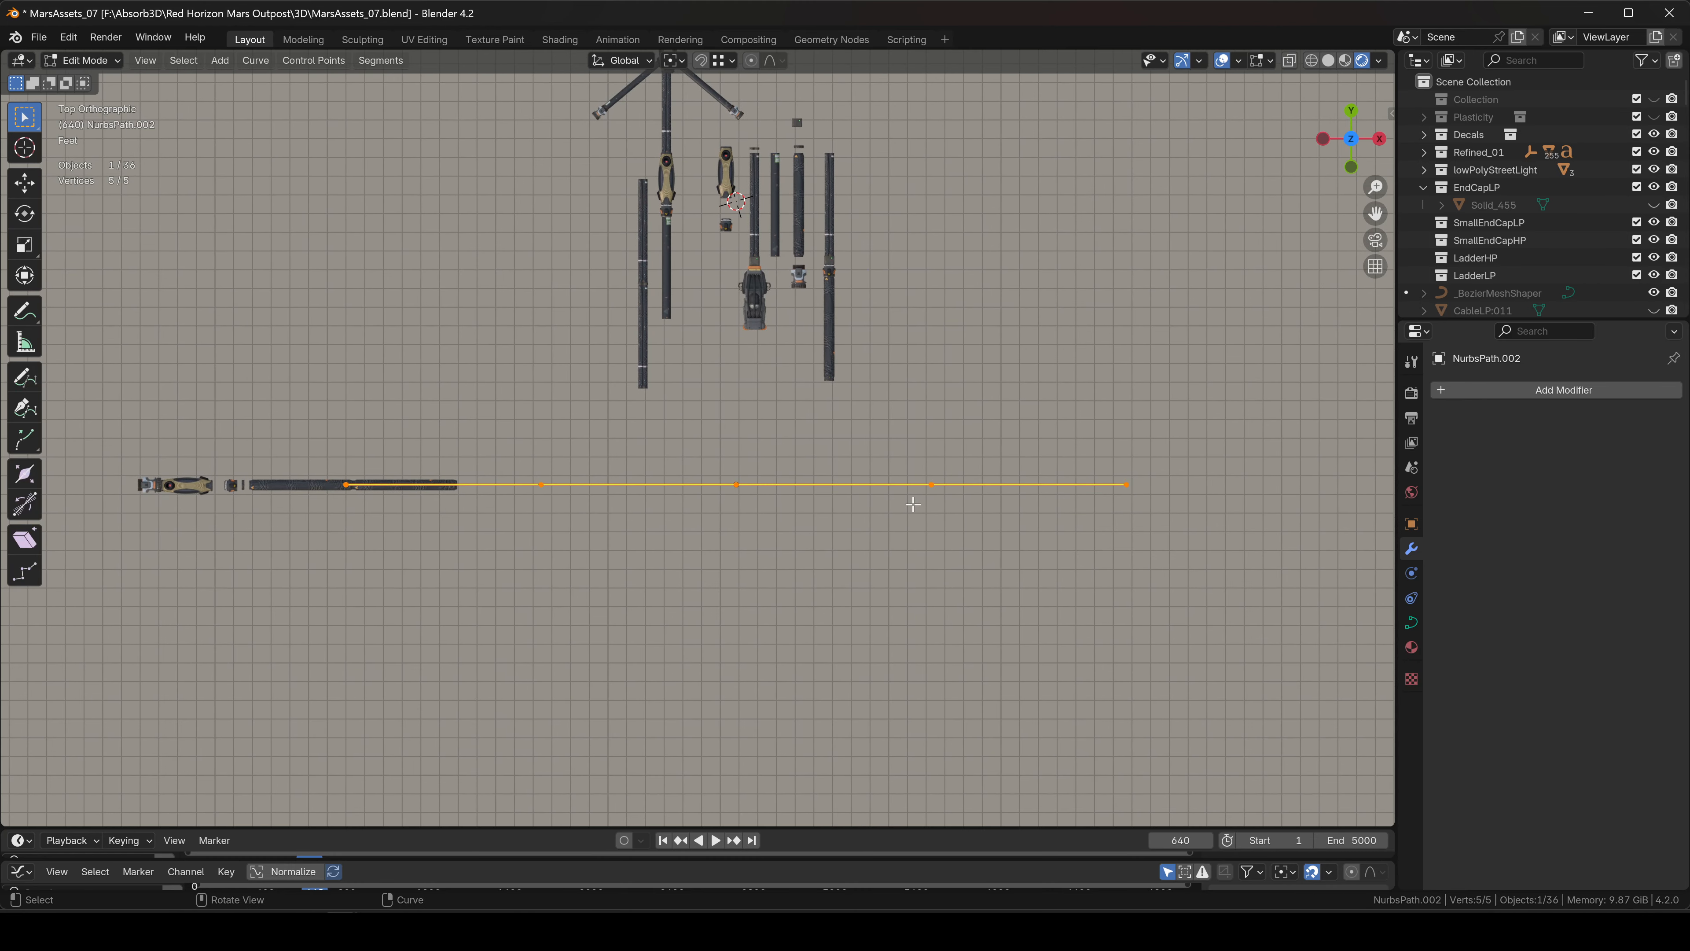
middle_click_drag(913, 504, 976, 450, "shift")
left_click(1226, 479)
scroll(1226, 480, "down", 5)
key("g")
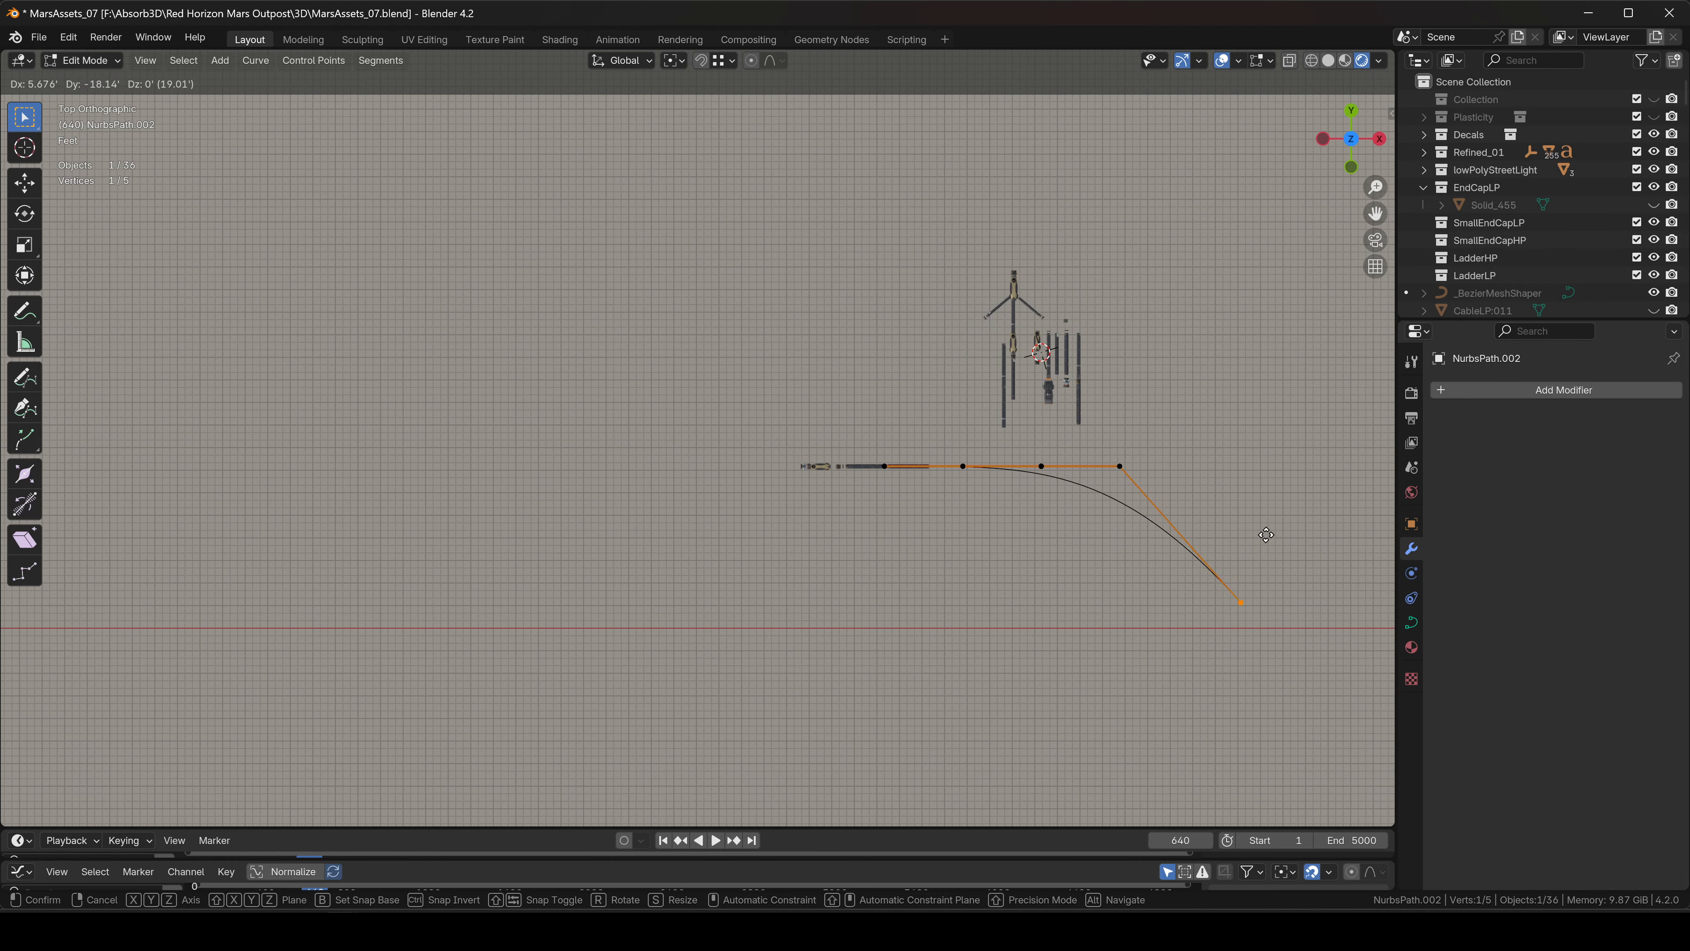
left_click(1267, 538)
Reposition the fourth and third control points to smooth the bend, then leave Edit Mode.
left_click(1116, 461)
key("g")
left_click(1200, 473)
left_click(1038, 464)
key("g")
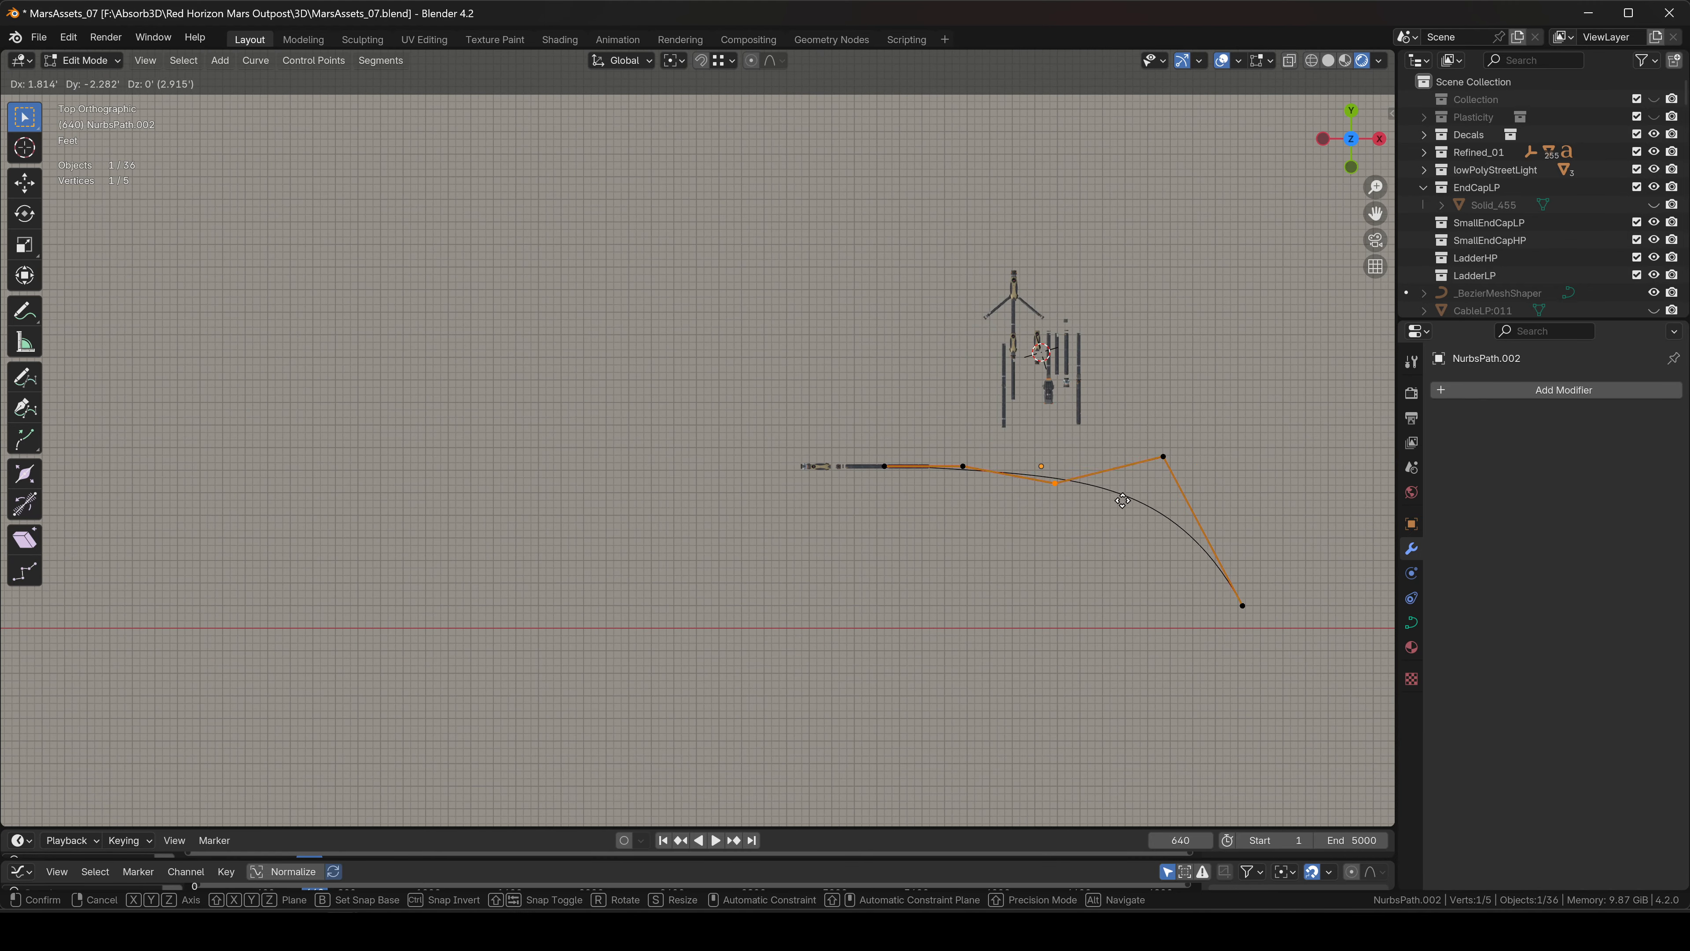
left_click(1073, 446)
left_click(986, 495)
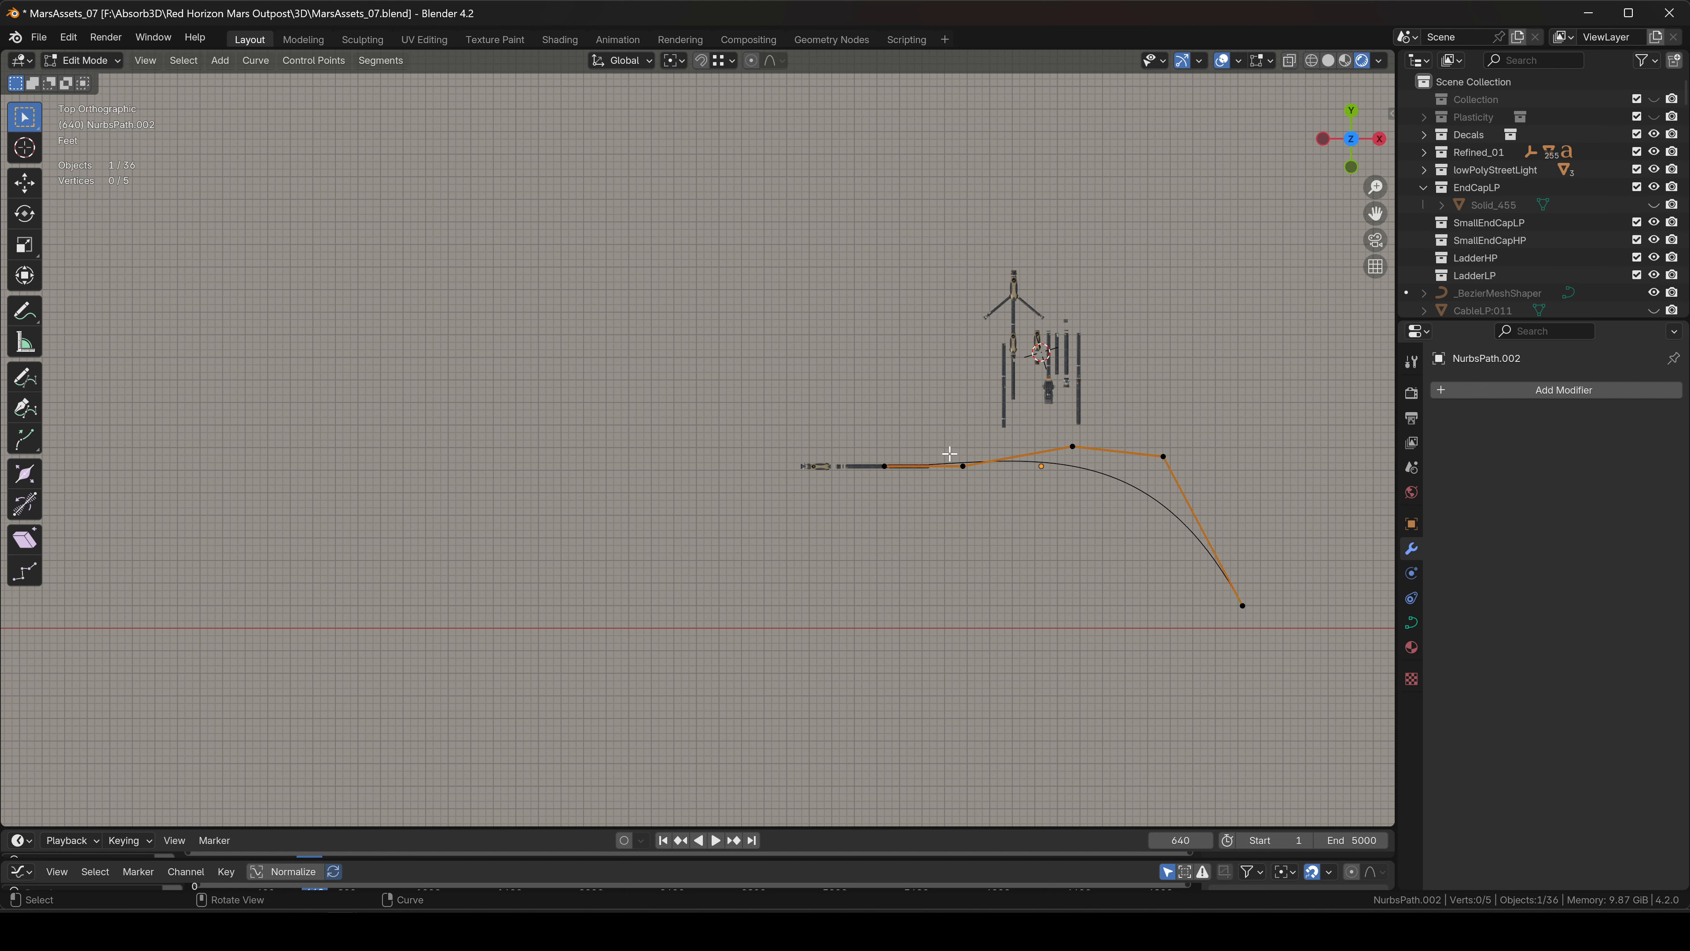
key("Tab")
scroll(1187, 502, "up", 4)
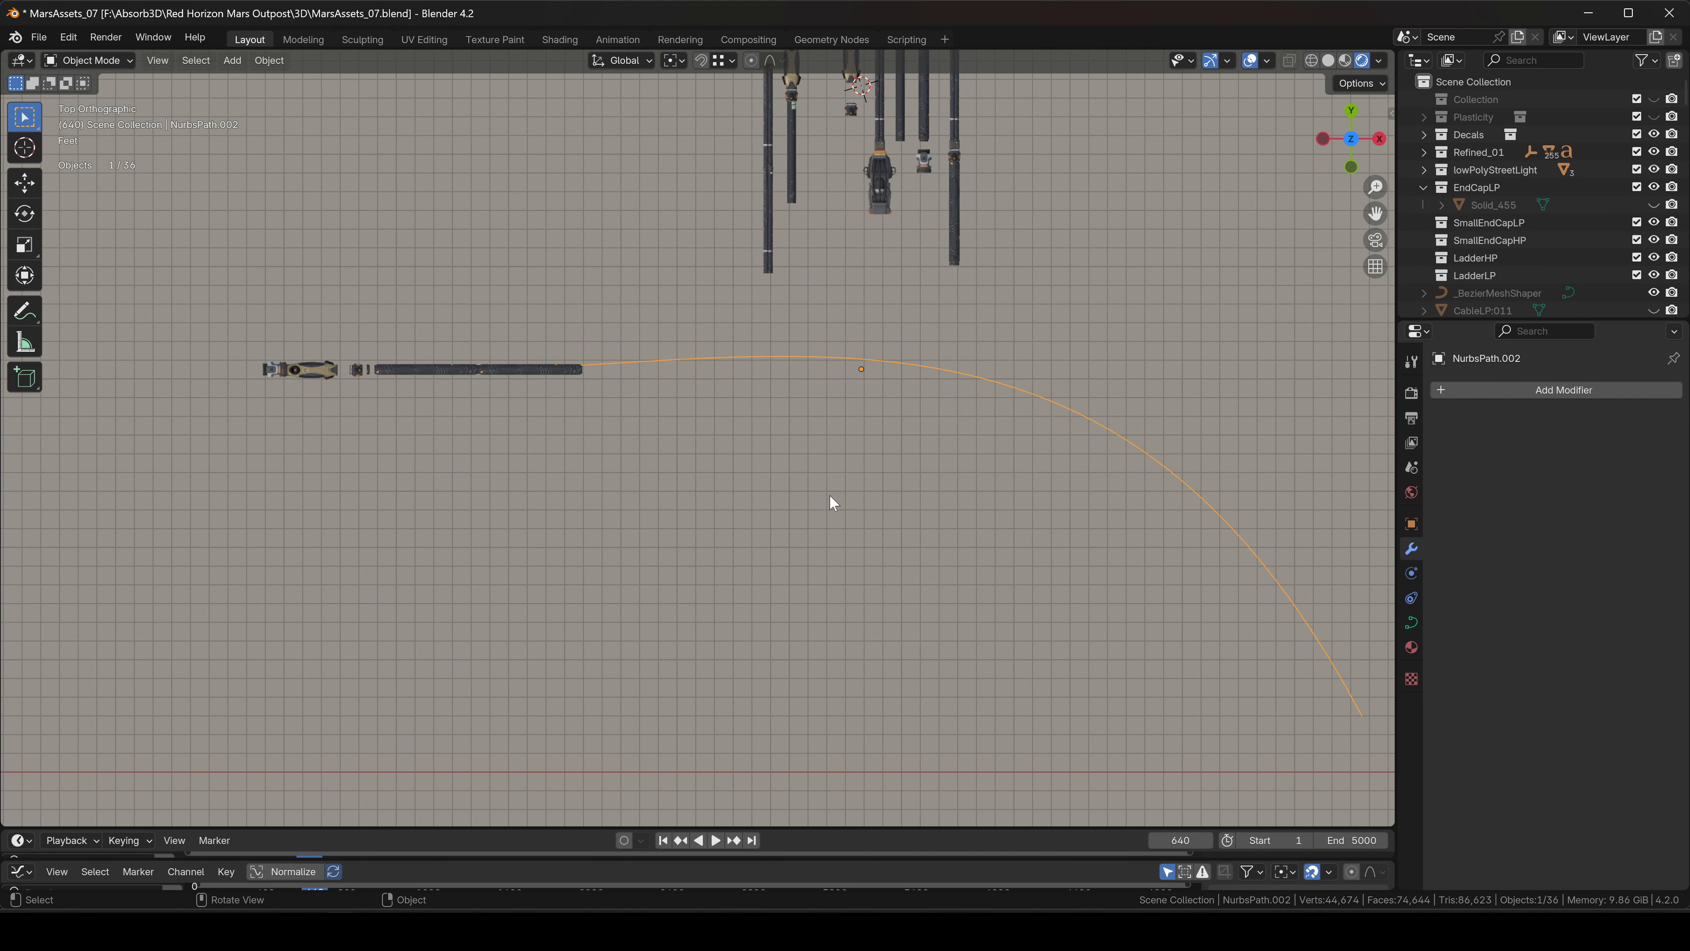
Raise Cylinder:005.004's array count to 3 and set NurbsPath.002 as its curve object.
left_click(522, 379)
middle_click_drag(908, 538, 881, 508, "shift")
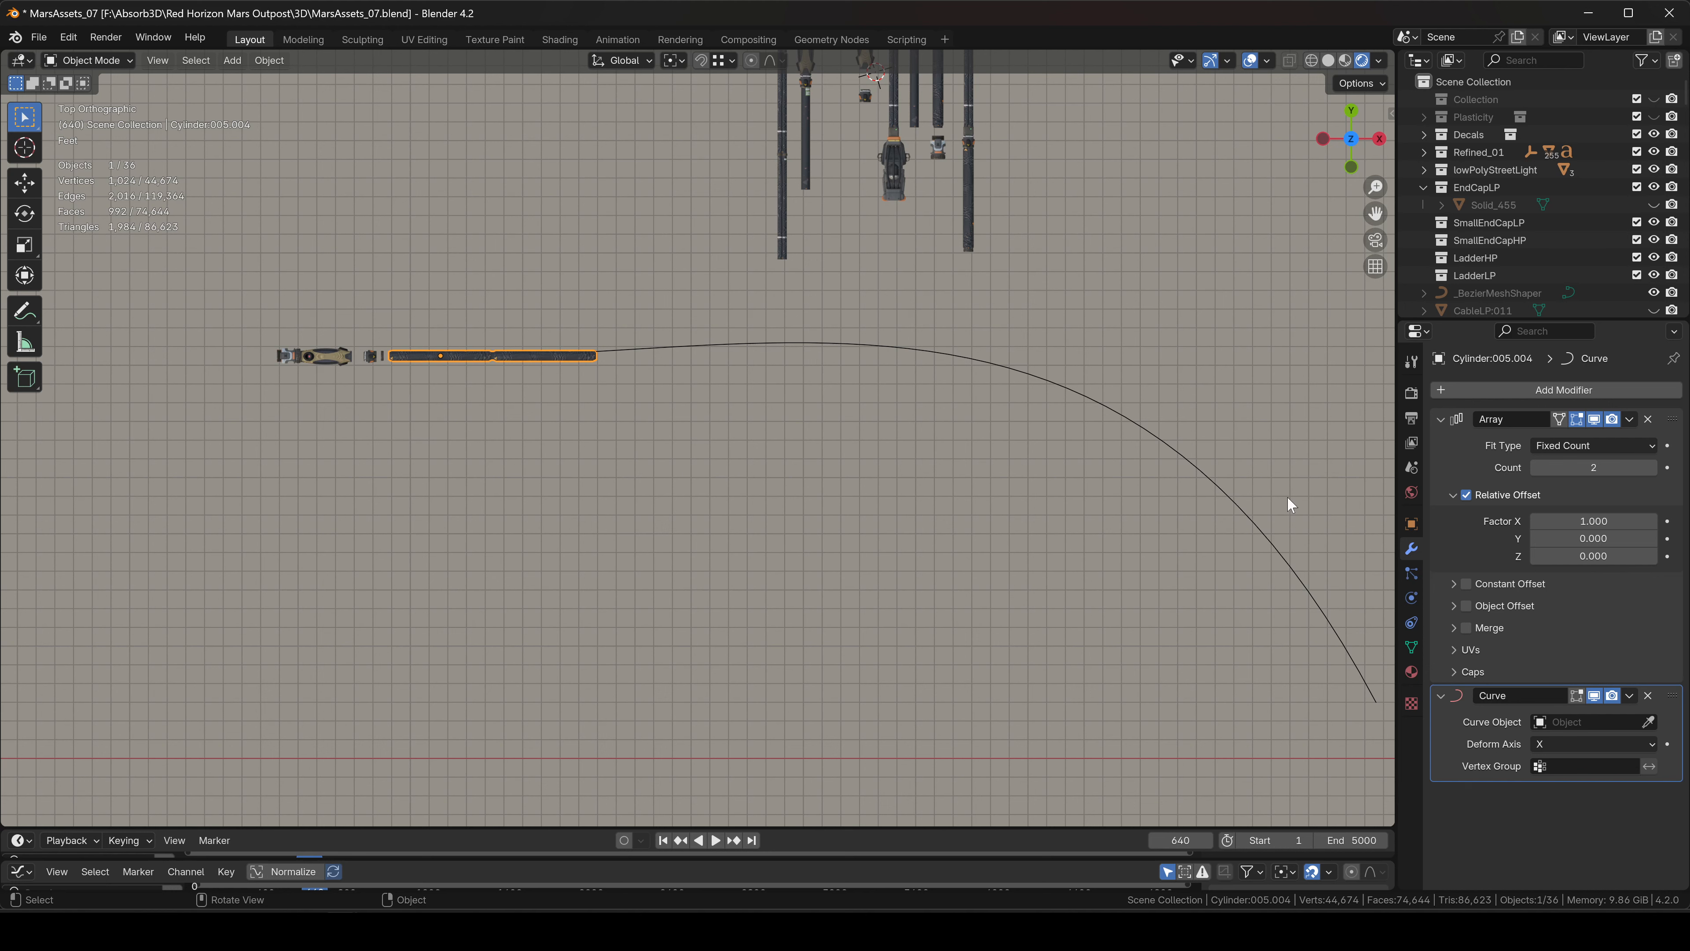
left_click(1652, 467)
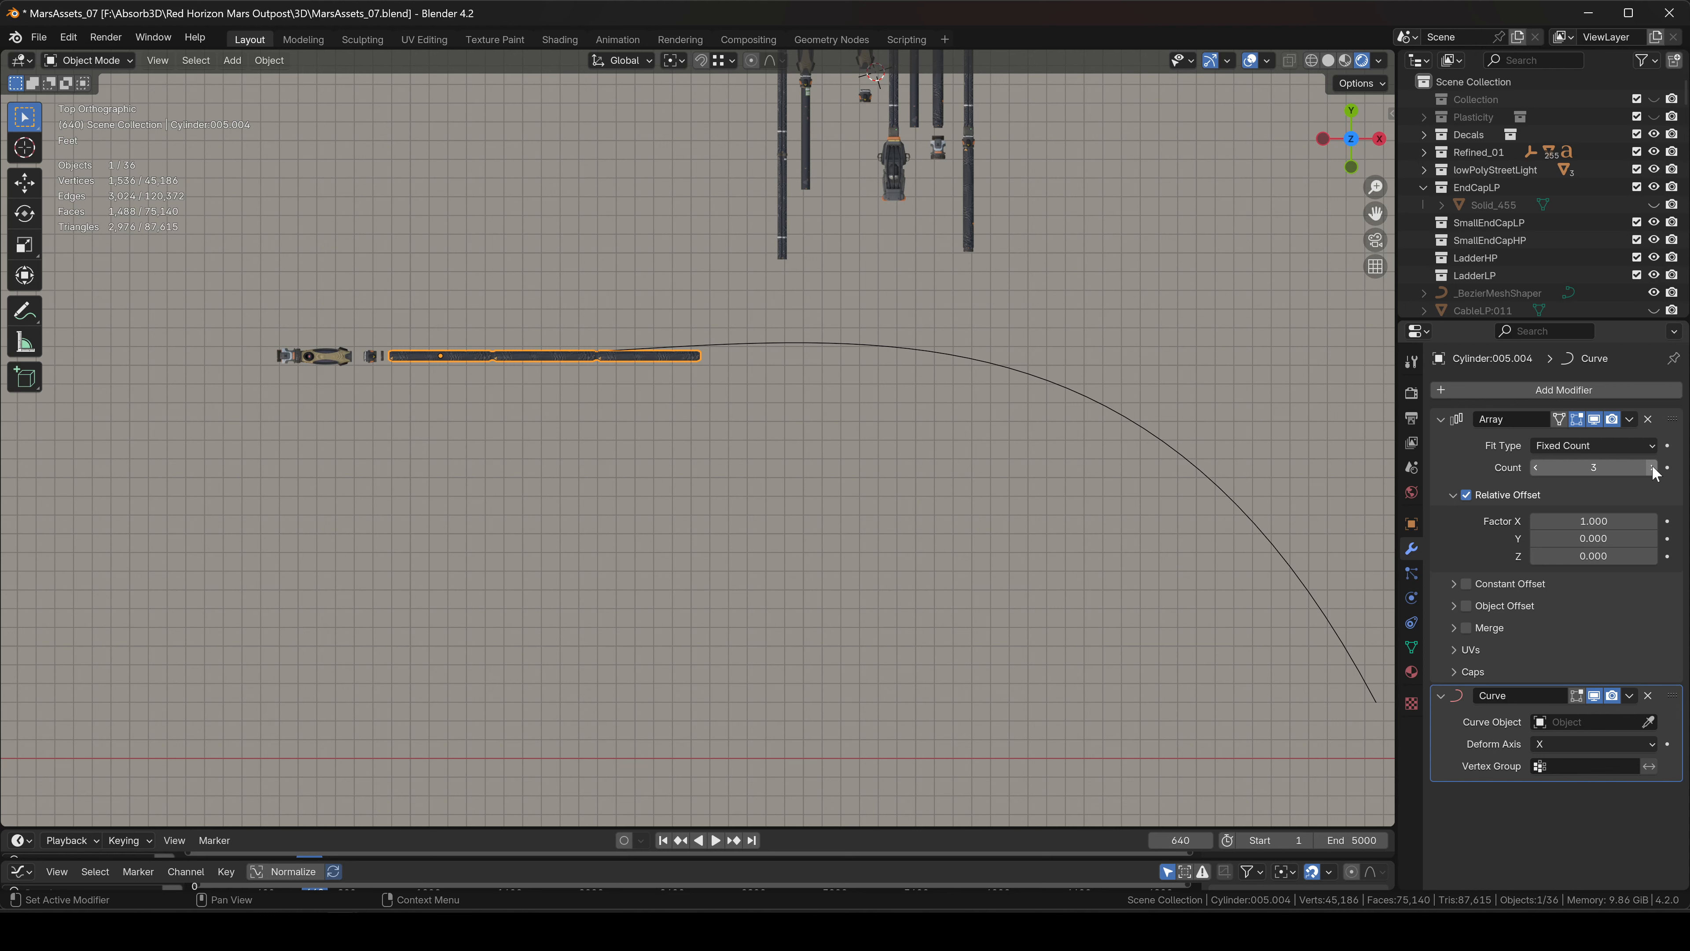
middle_click_drag(926, 535, 858, 512, "shift")
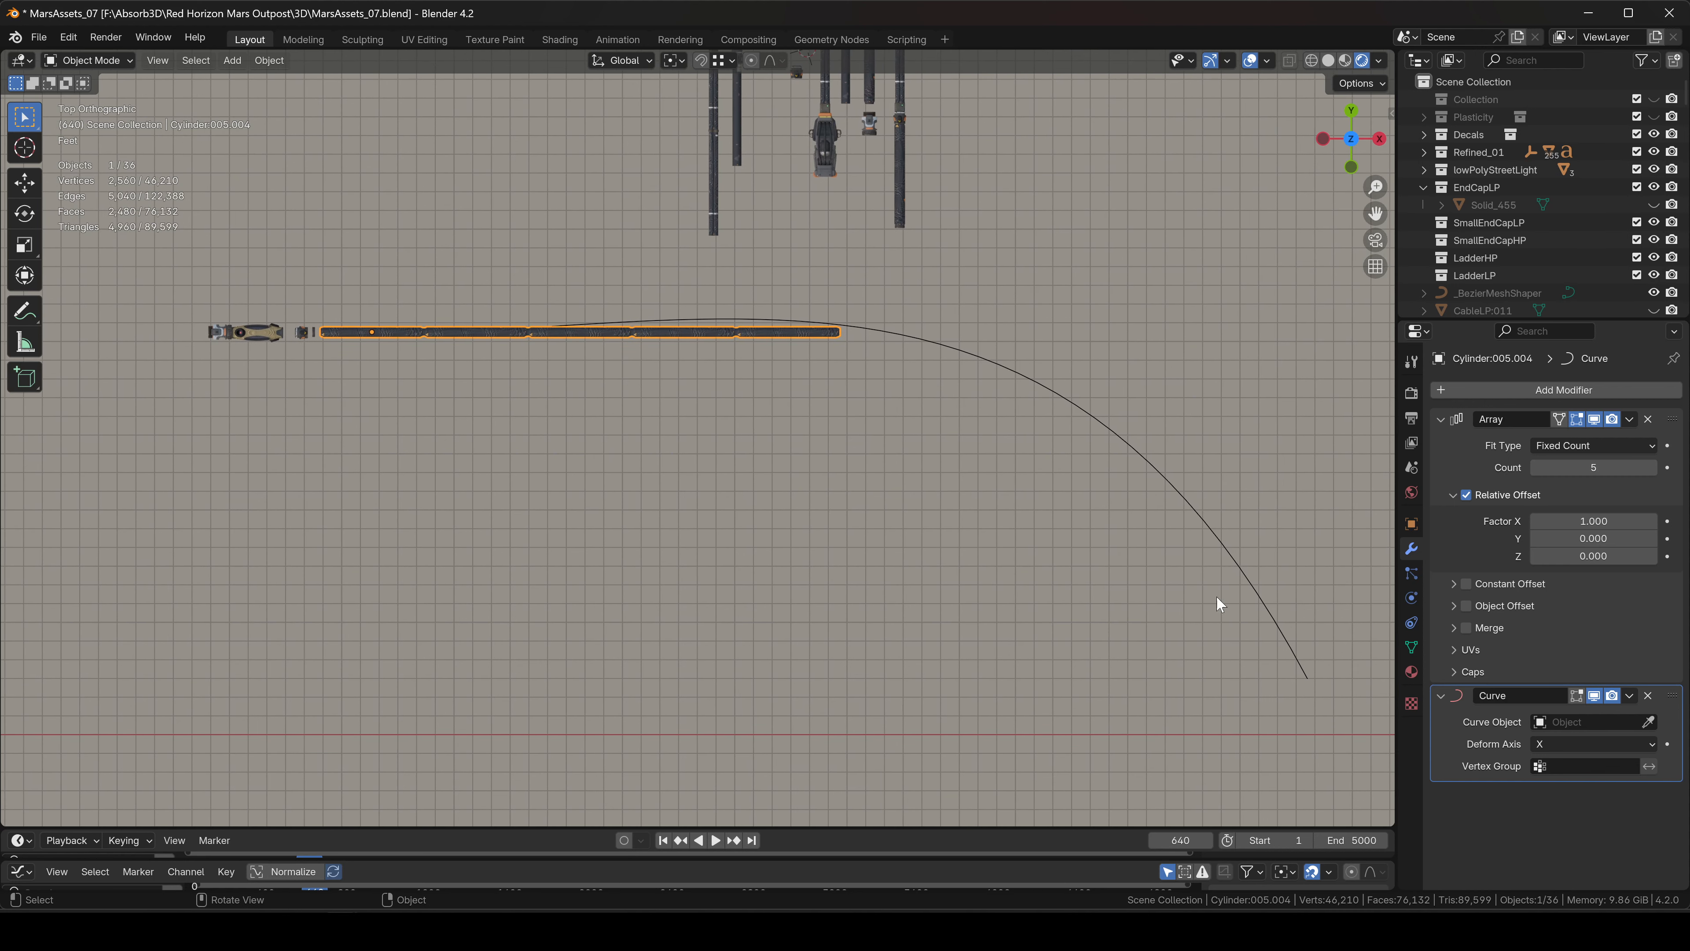
left_click(1649, 722)
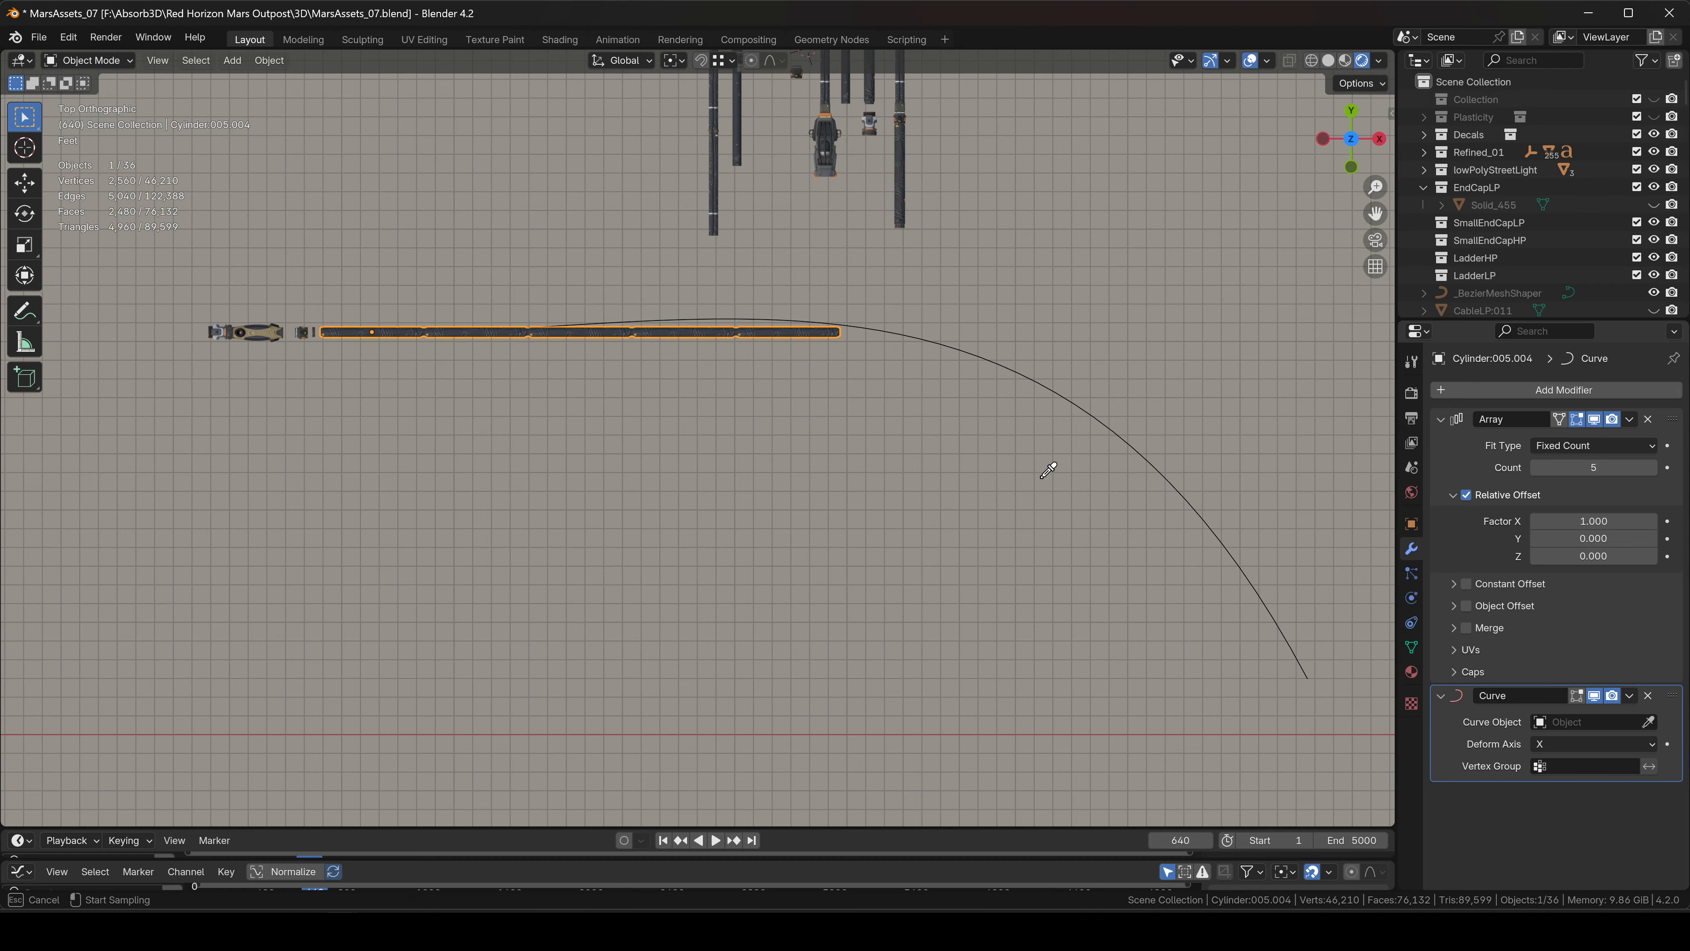
left_click(1032, 375)
Try the Curve modifier's deform axis as Y, Z, -X and -Y.
middle_click_drag(603, 409, 832, 485, "shift")
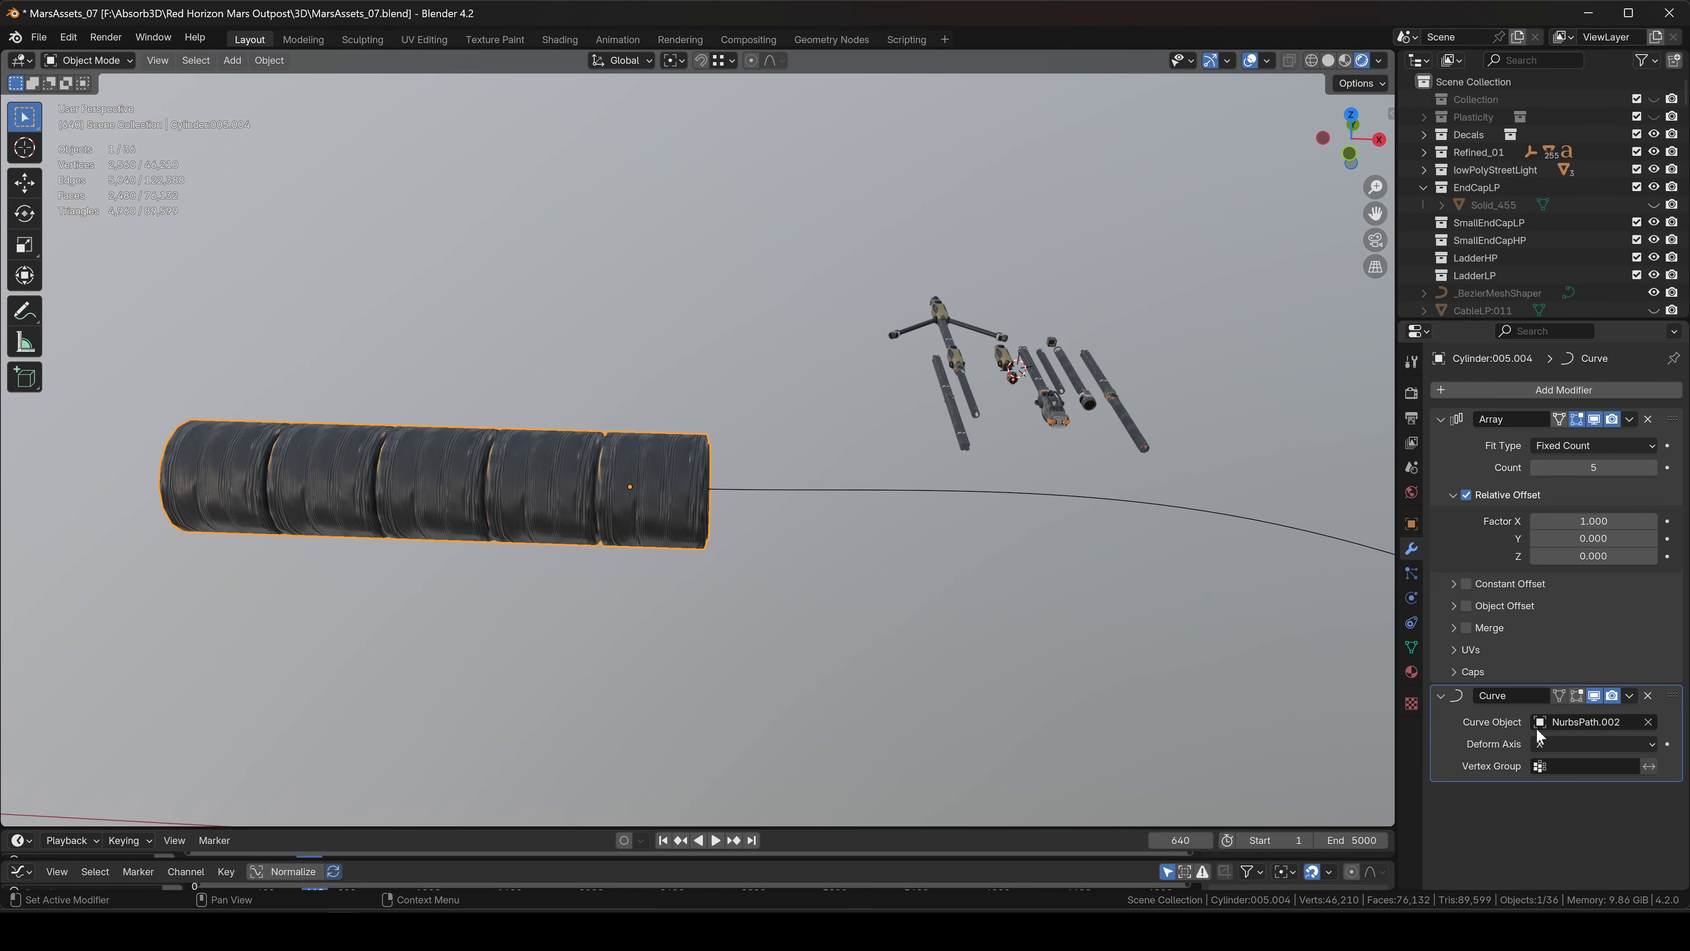
left_click(1565, 744)
left_click(1557, 782)
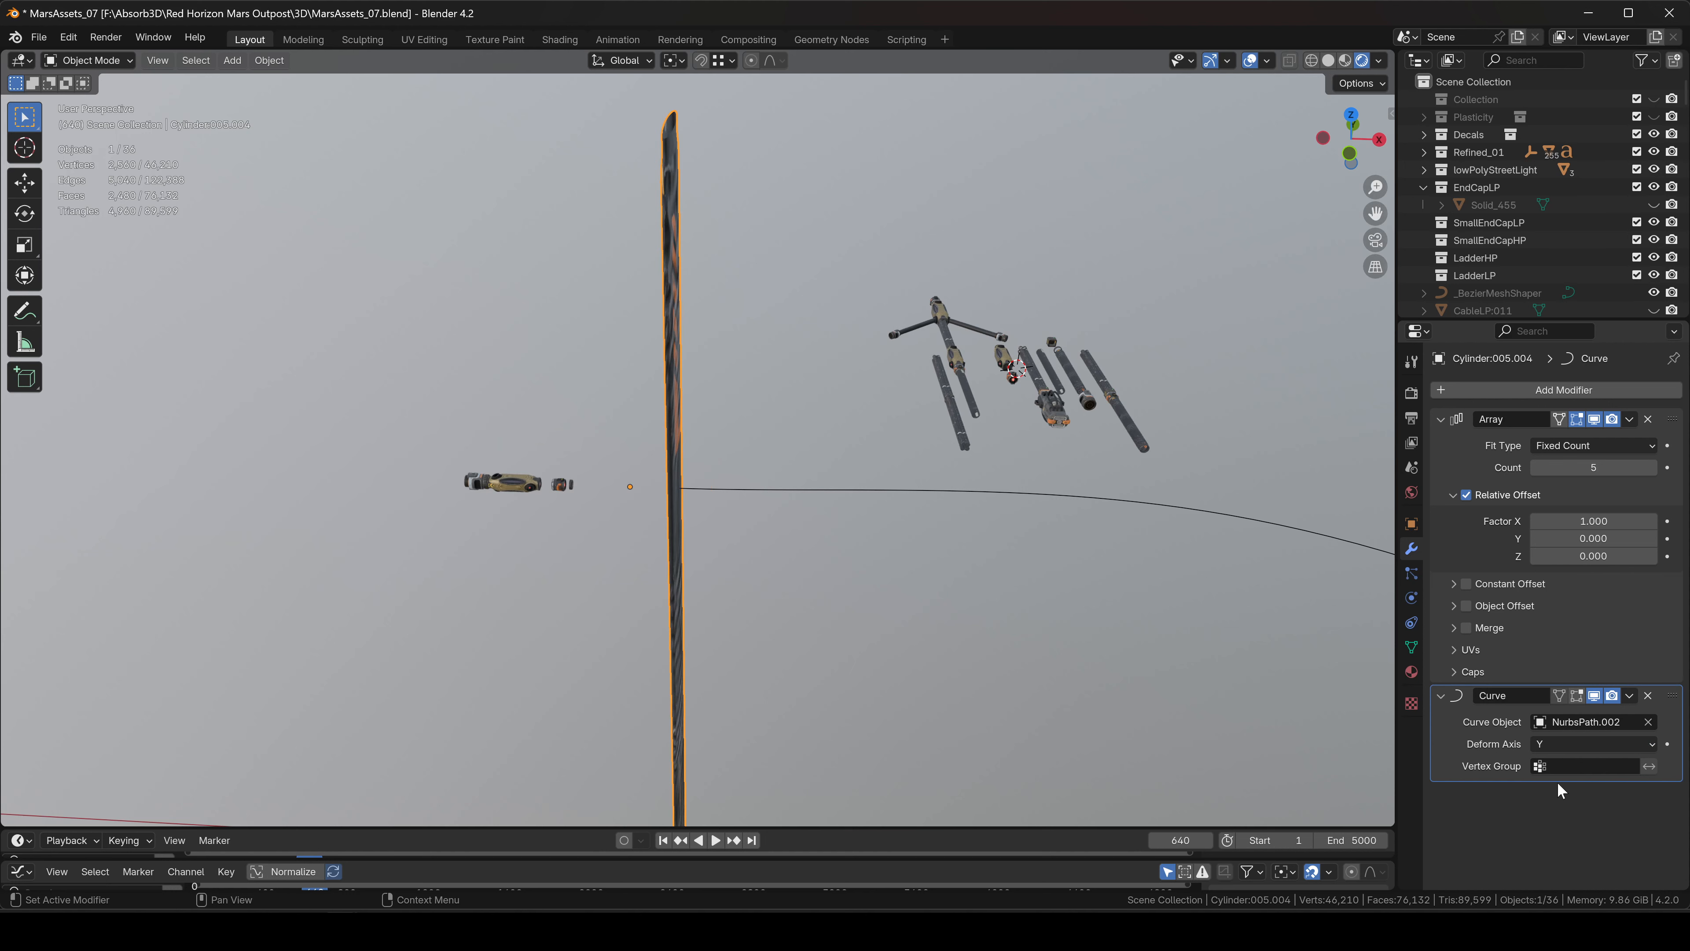
left_click(1568, 744)
left_click(1555, 803)
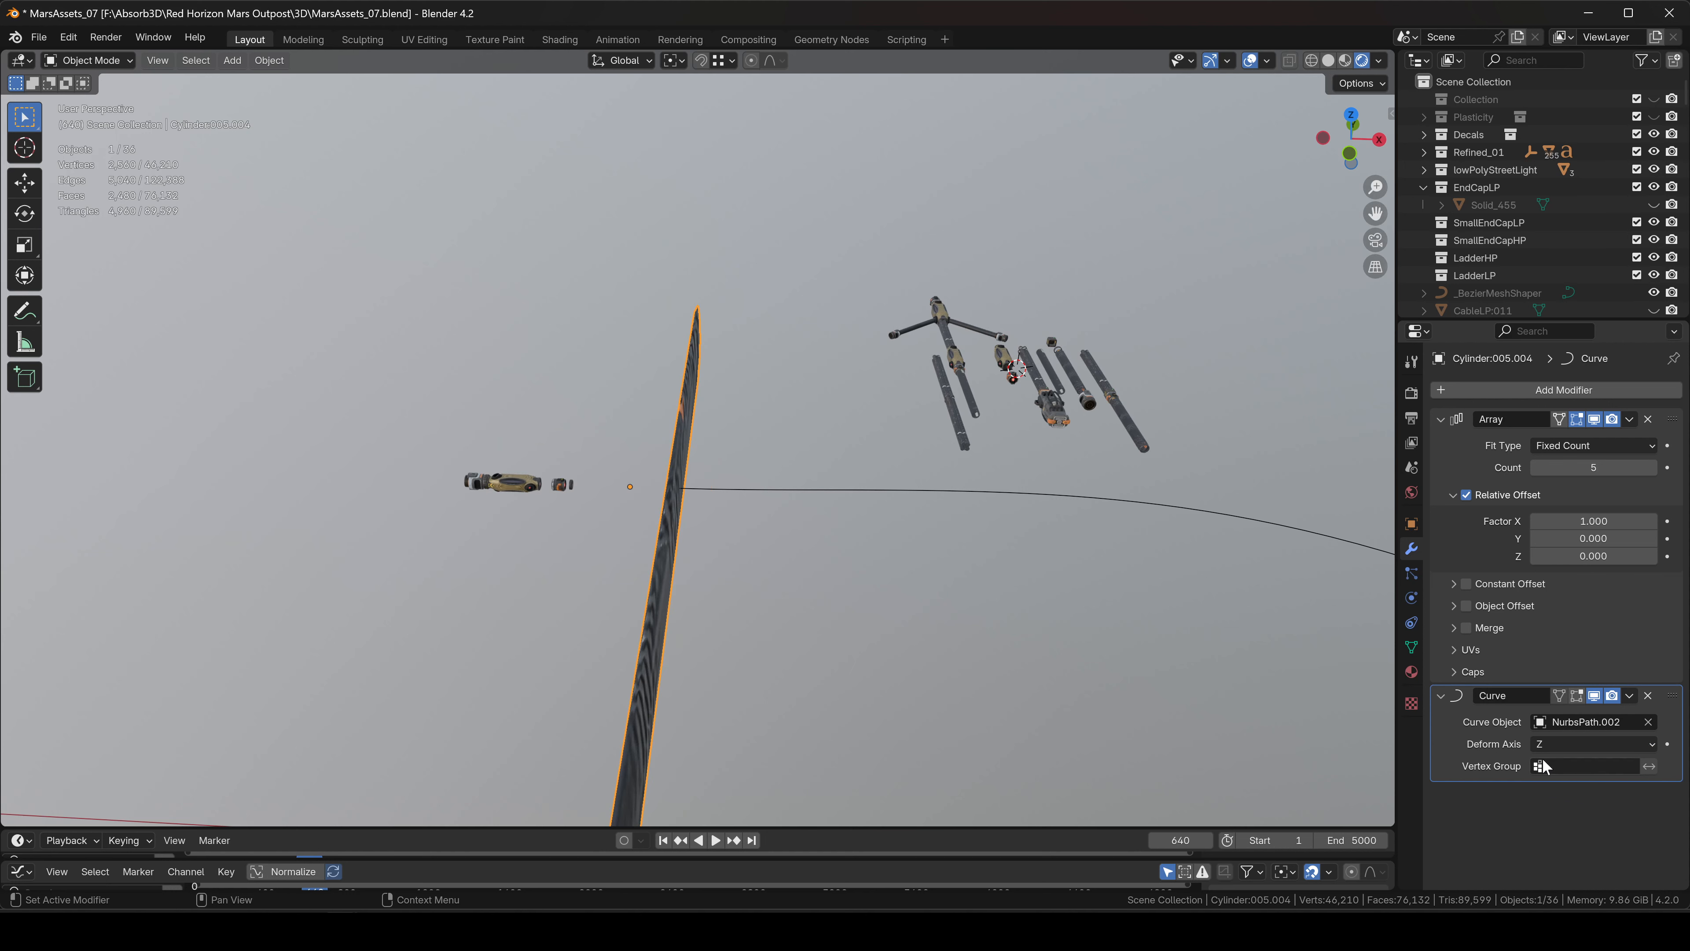
left_click(1550, 744)
left_click(1548, 822)
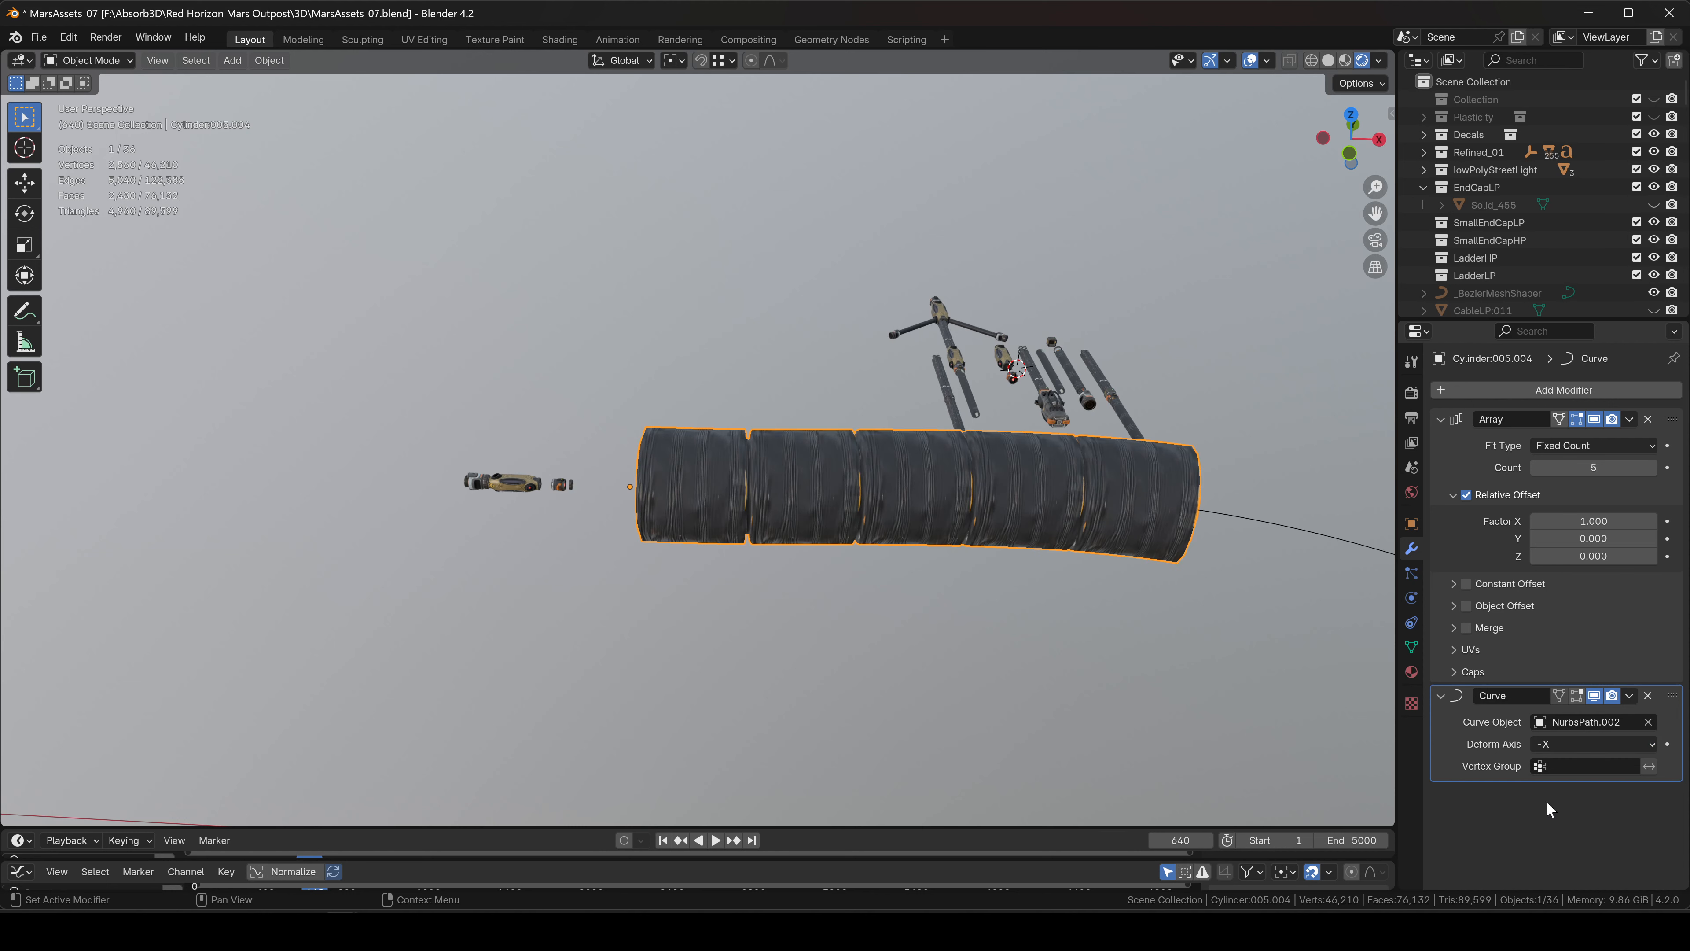
left_click(1582, 743)
left_click(1556, 841)
Settle the deform axis on -X after trying -Z, and orbit around the hose array.
left_click(1582, 743)
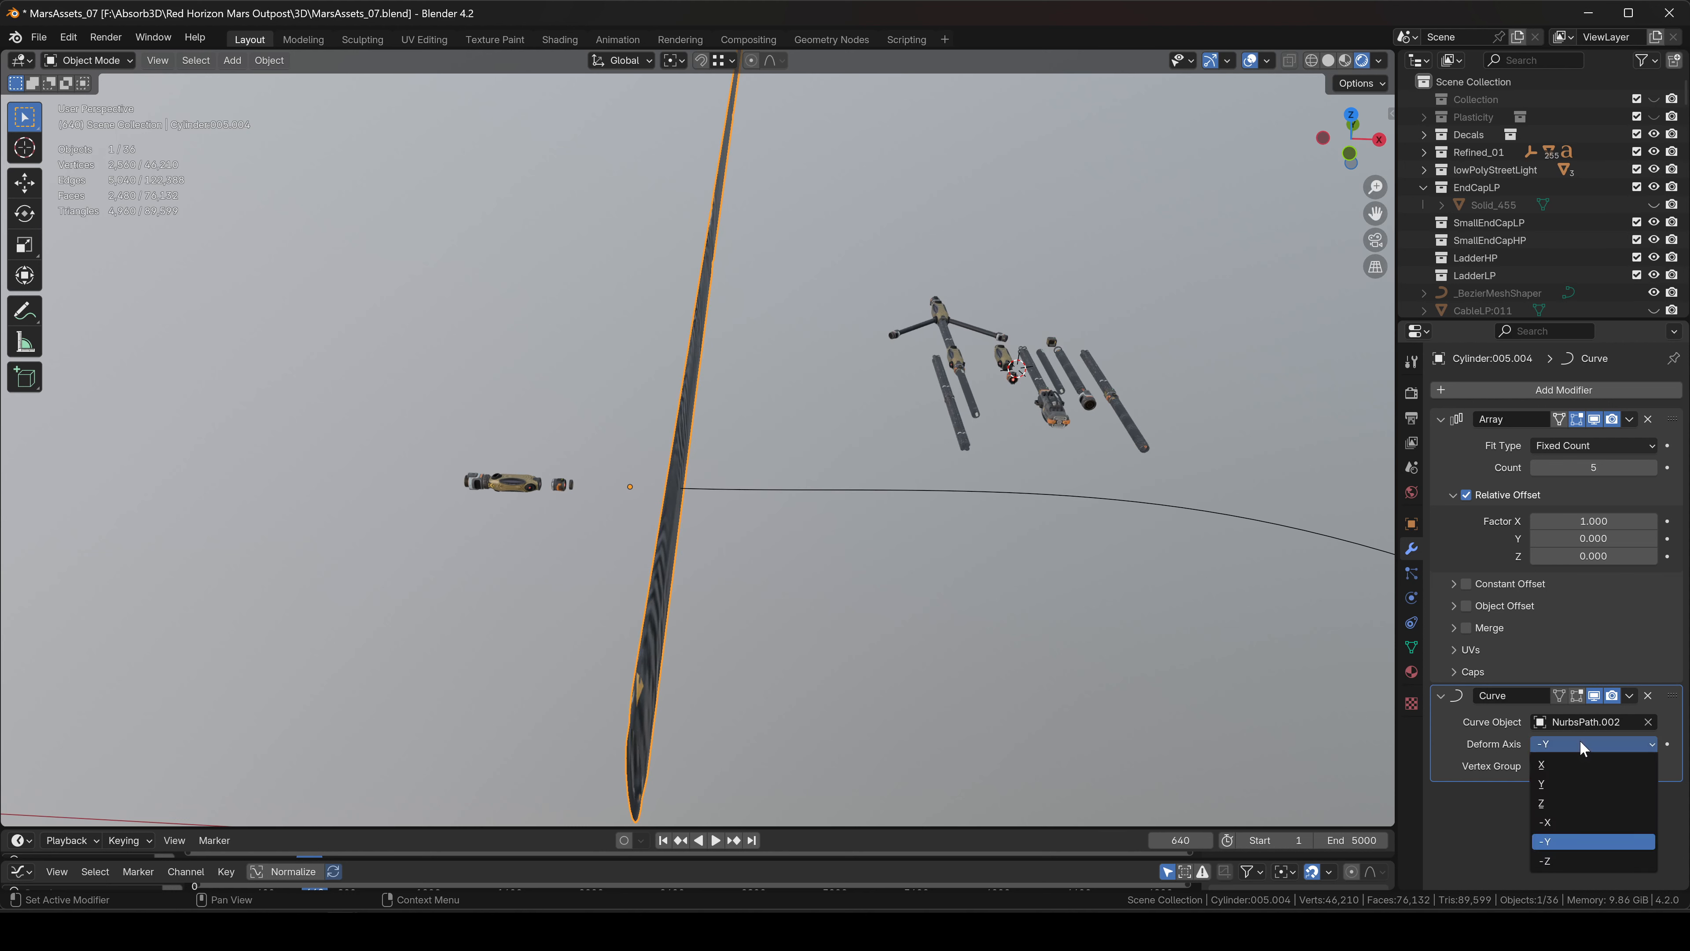
left_click(1562, 862)
left_click(1590, 744)
left_click(1547, 822)
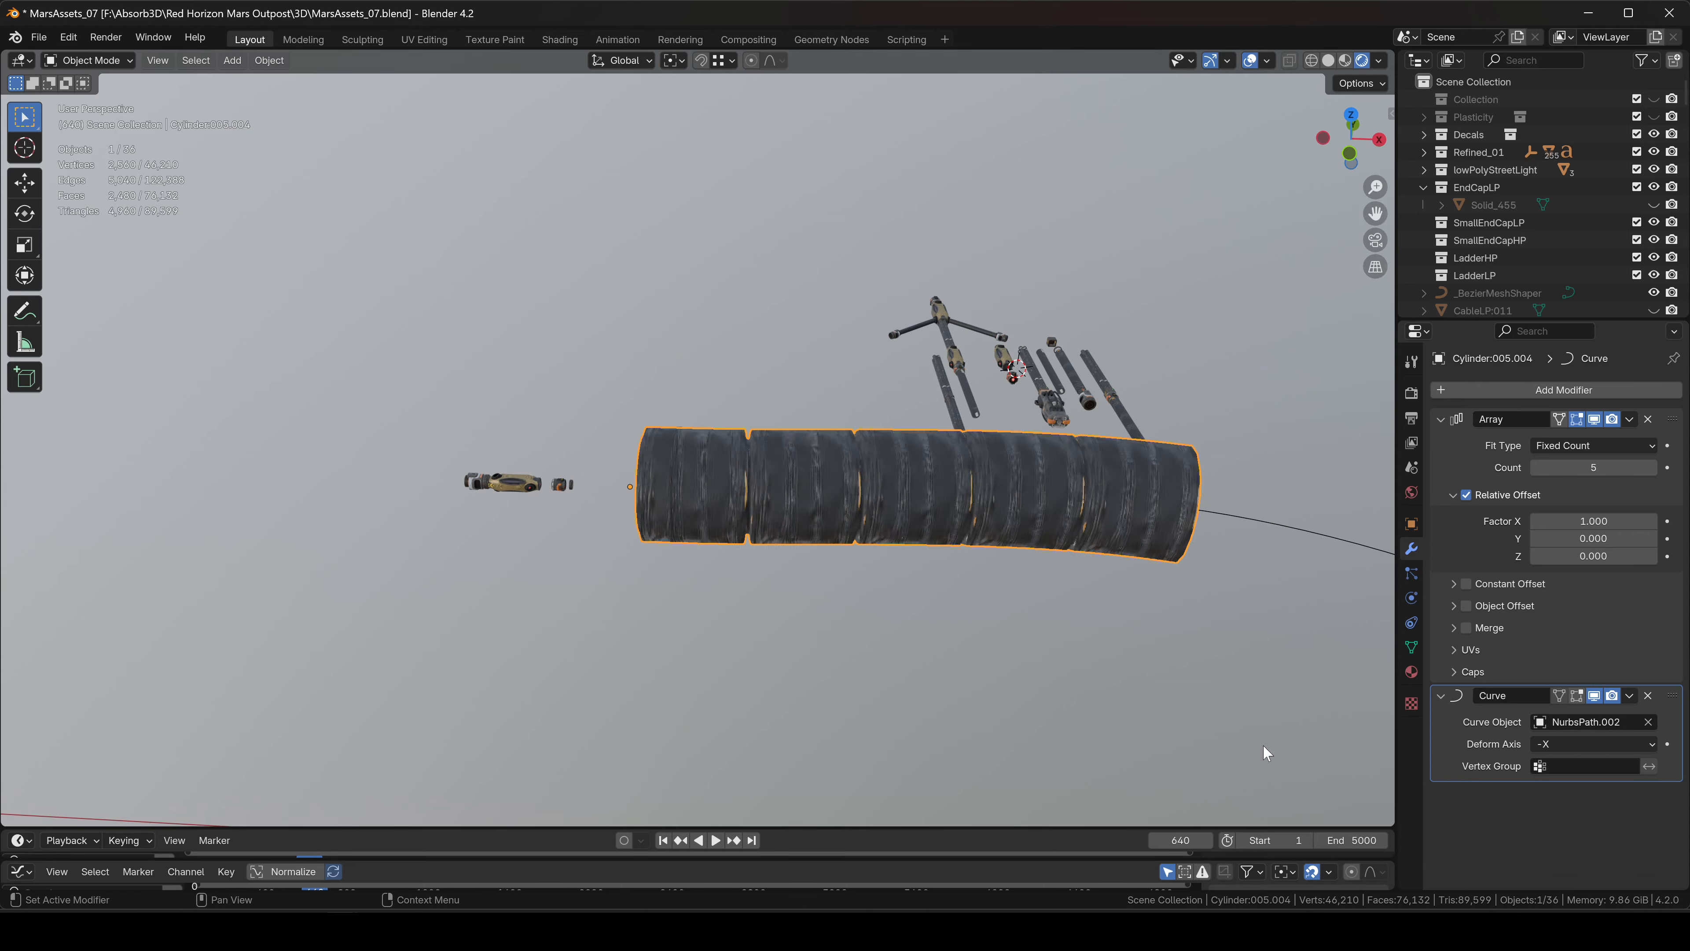
middle_click_drag(1262, 744, 963, 589)
Trial scaling and moving the hose array from the top view, cancelling each attempt.
left_click(1353, 117)
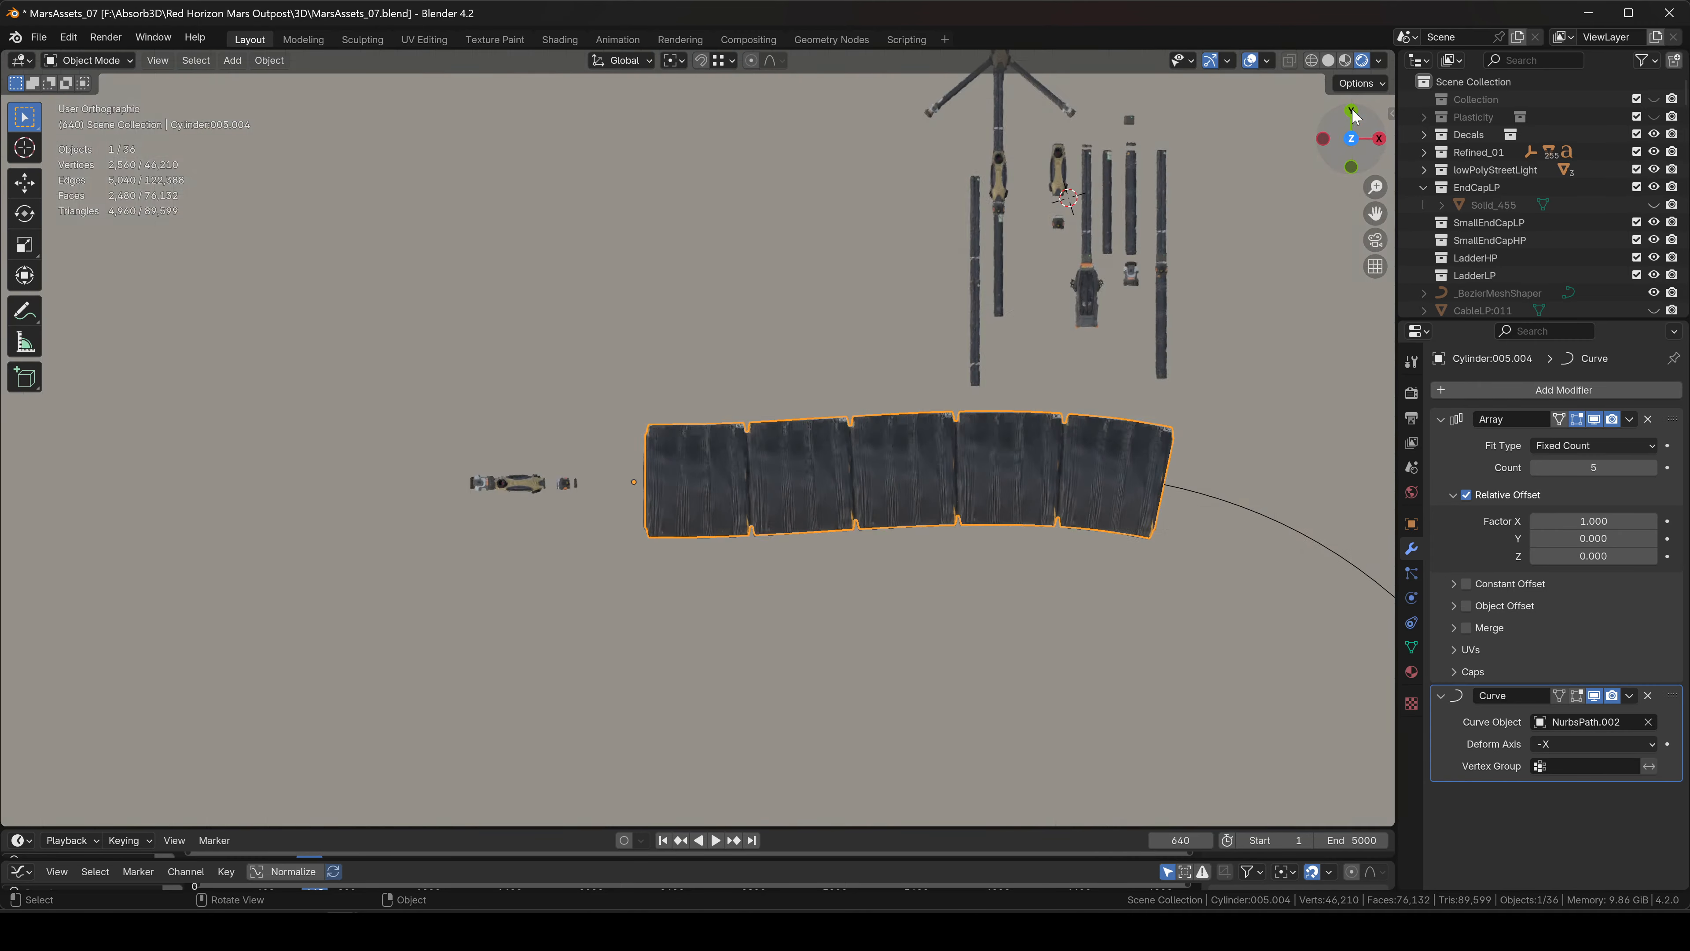
key("s")
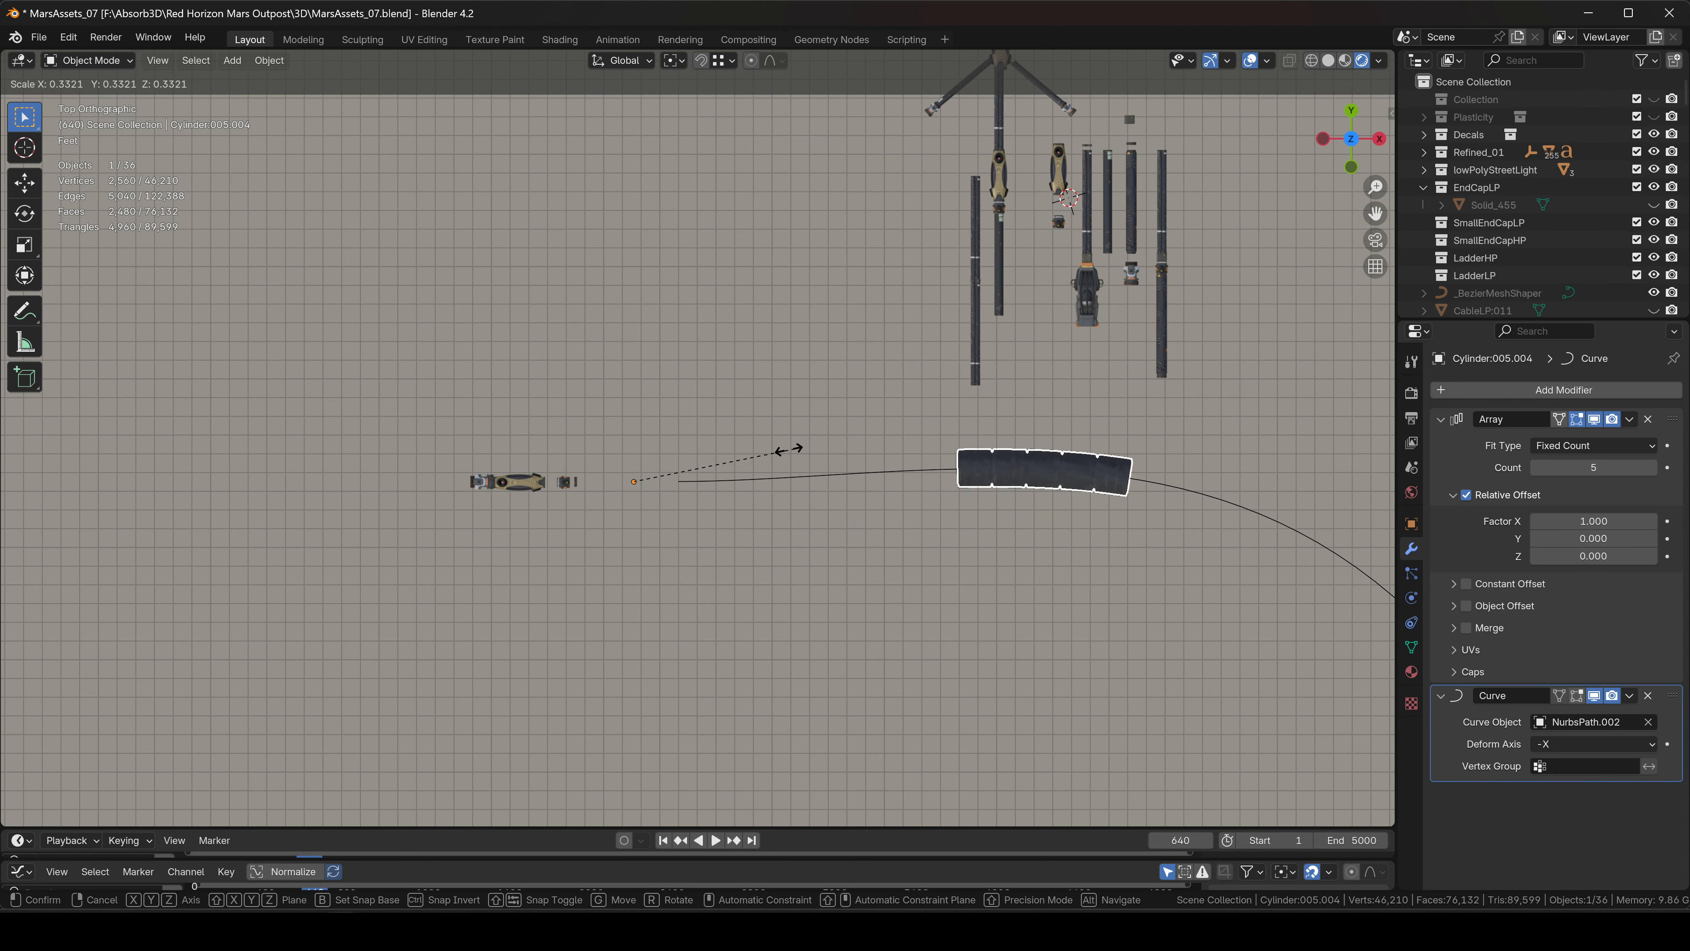
right_click(726, 460)
key("s")
key("x")
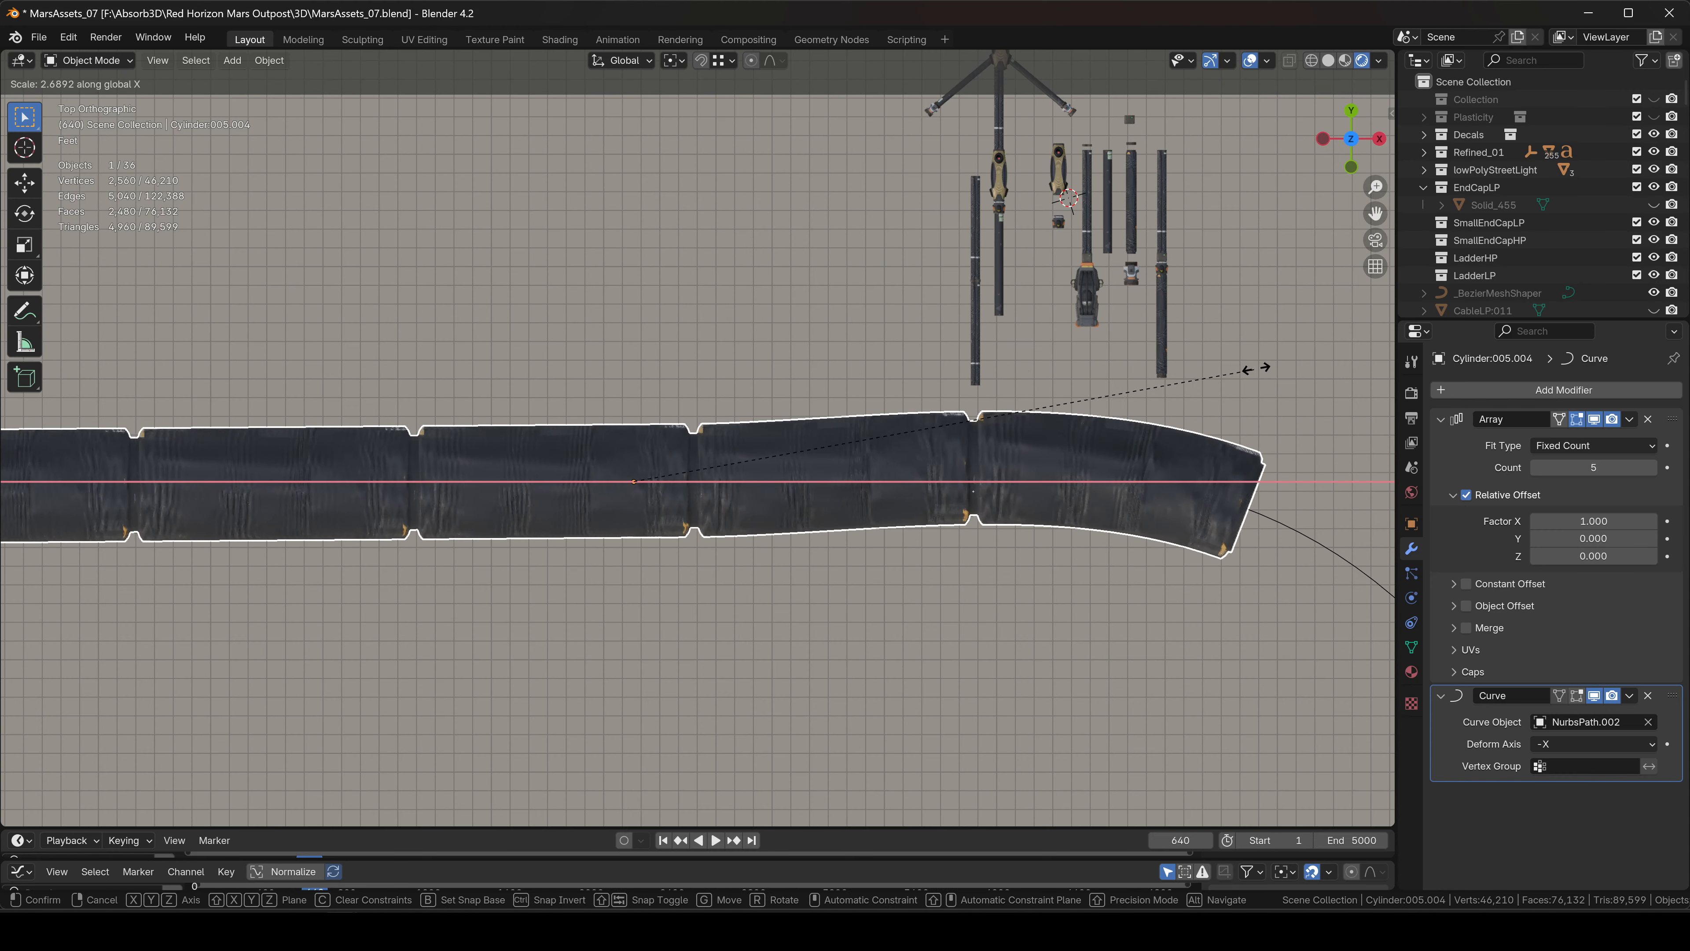
right_click(1224, 393)
middle_click_drag(1170, 457, 659, 345)
scroll(791, 356, "down", 2)
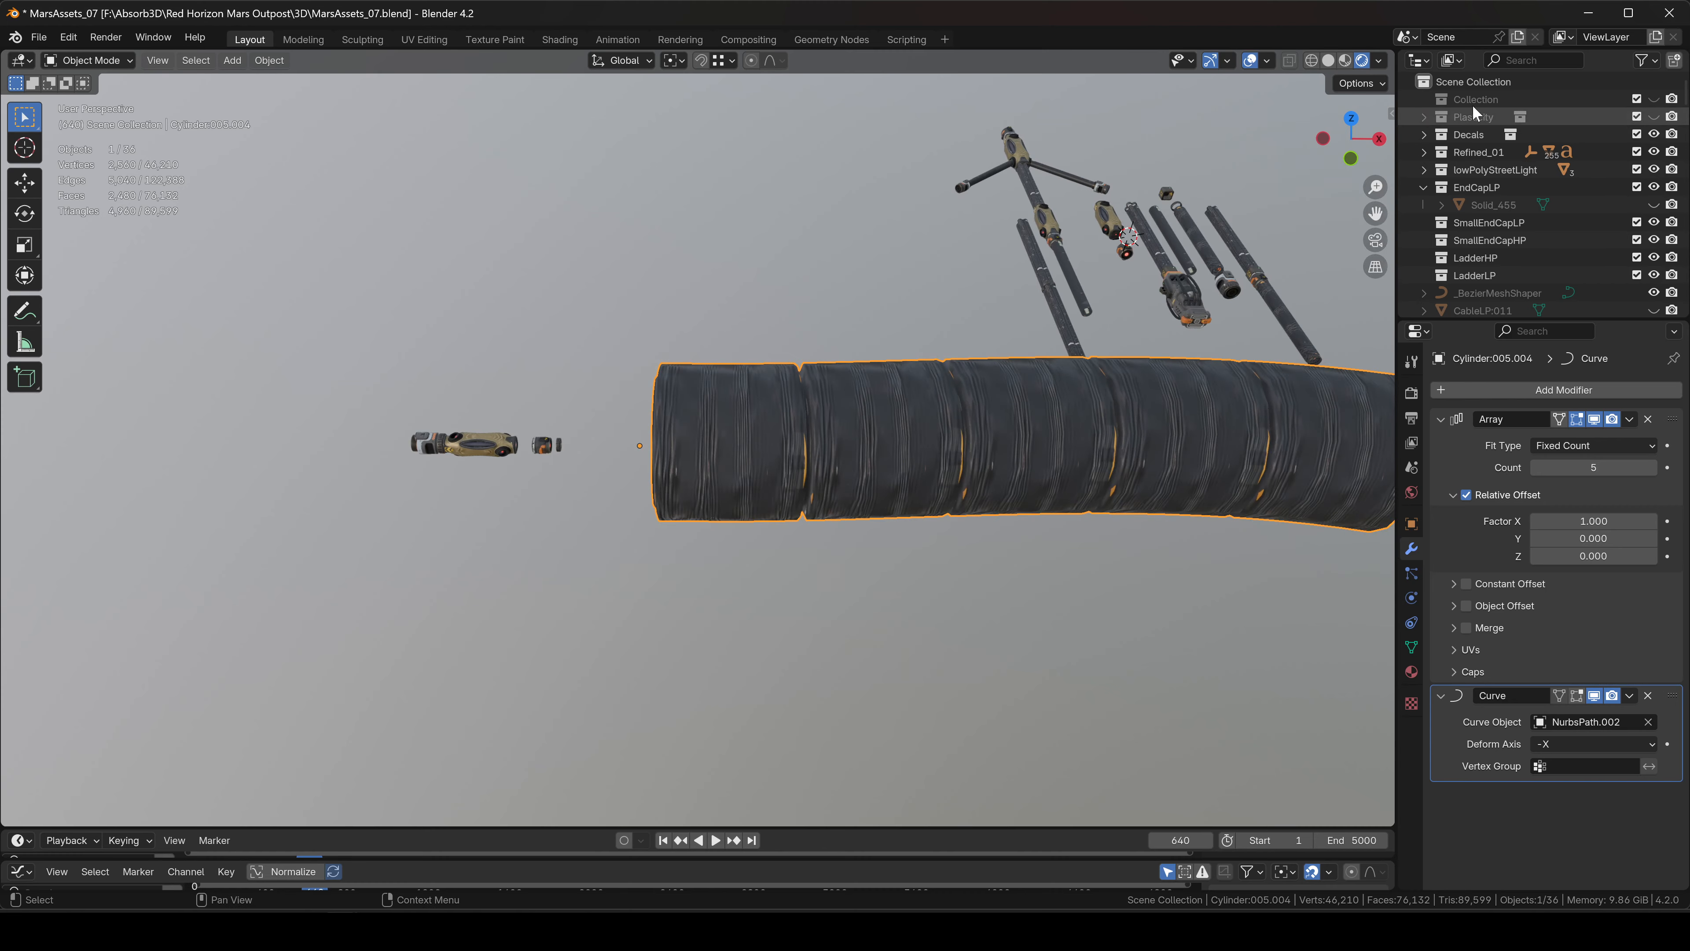
left_click(1350, 118)
scroll(1020, 360, "down", 4)
key("g")
key("x")
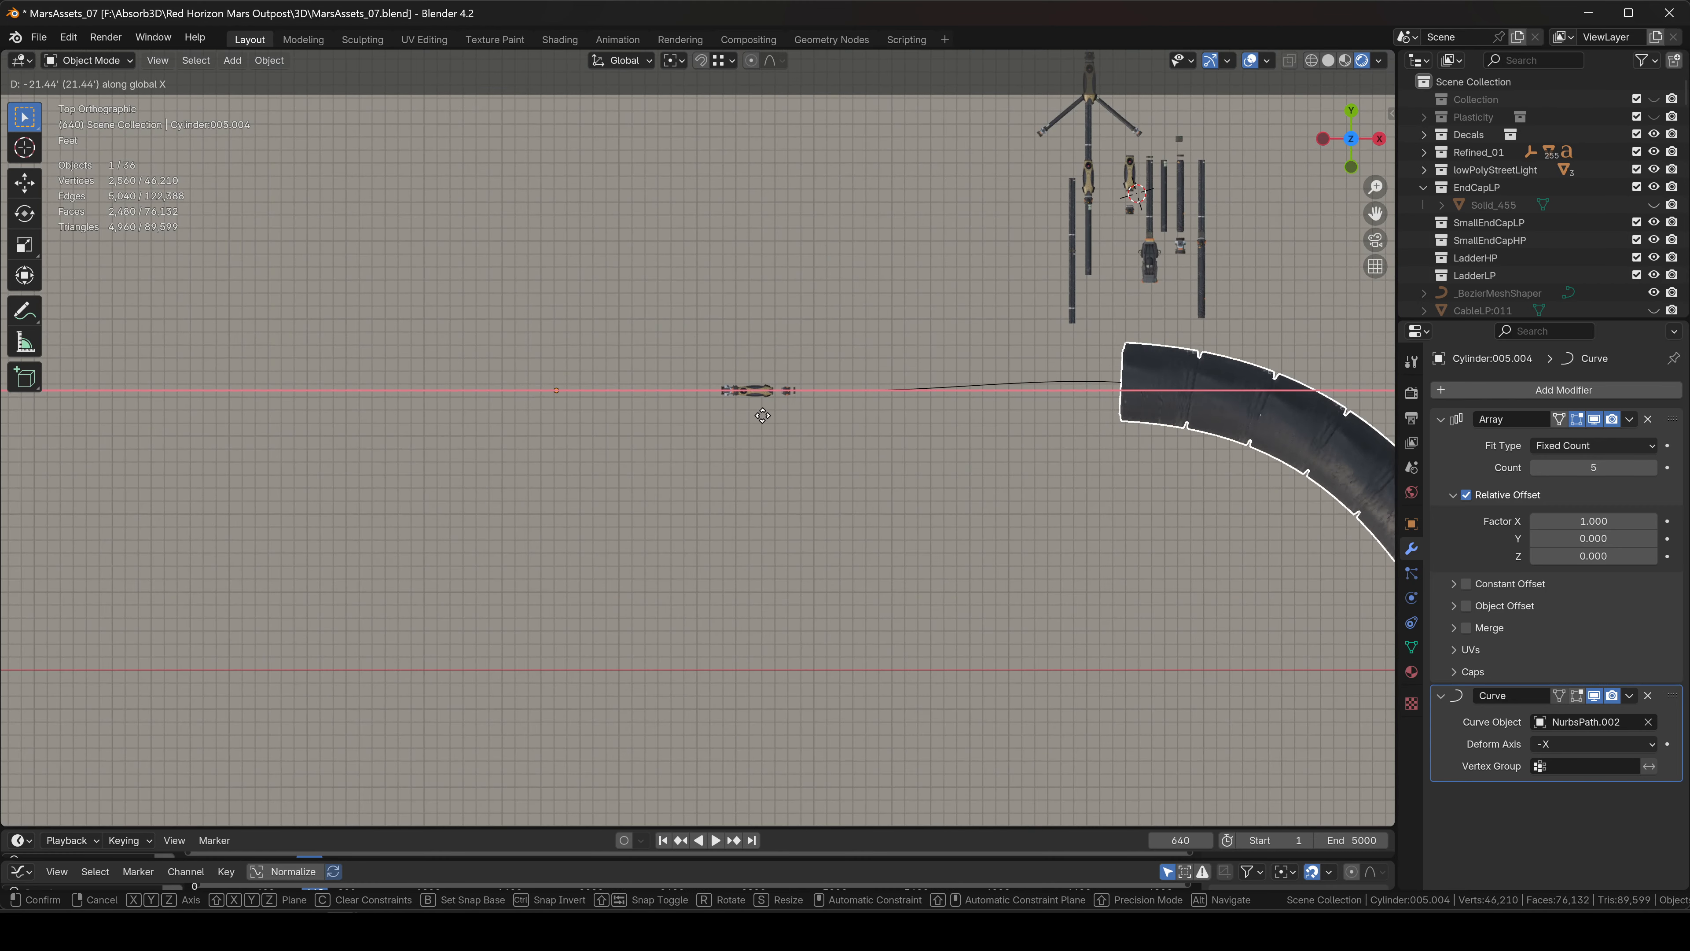
right_click(762, 412)
middle_click_drag(1002, 401, 793, 410, "shift")
key("g")
key("Escape")
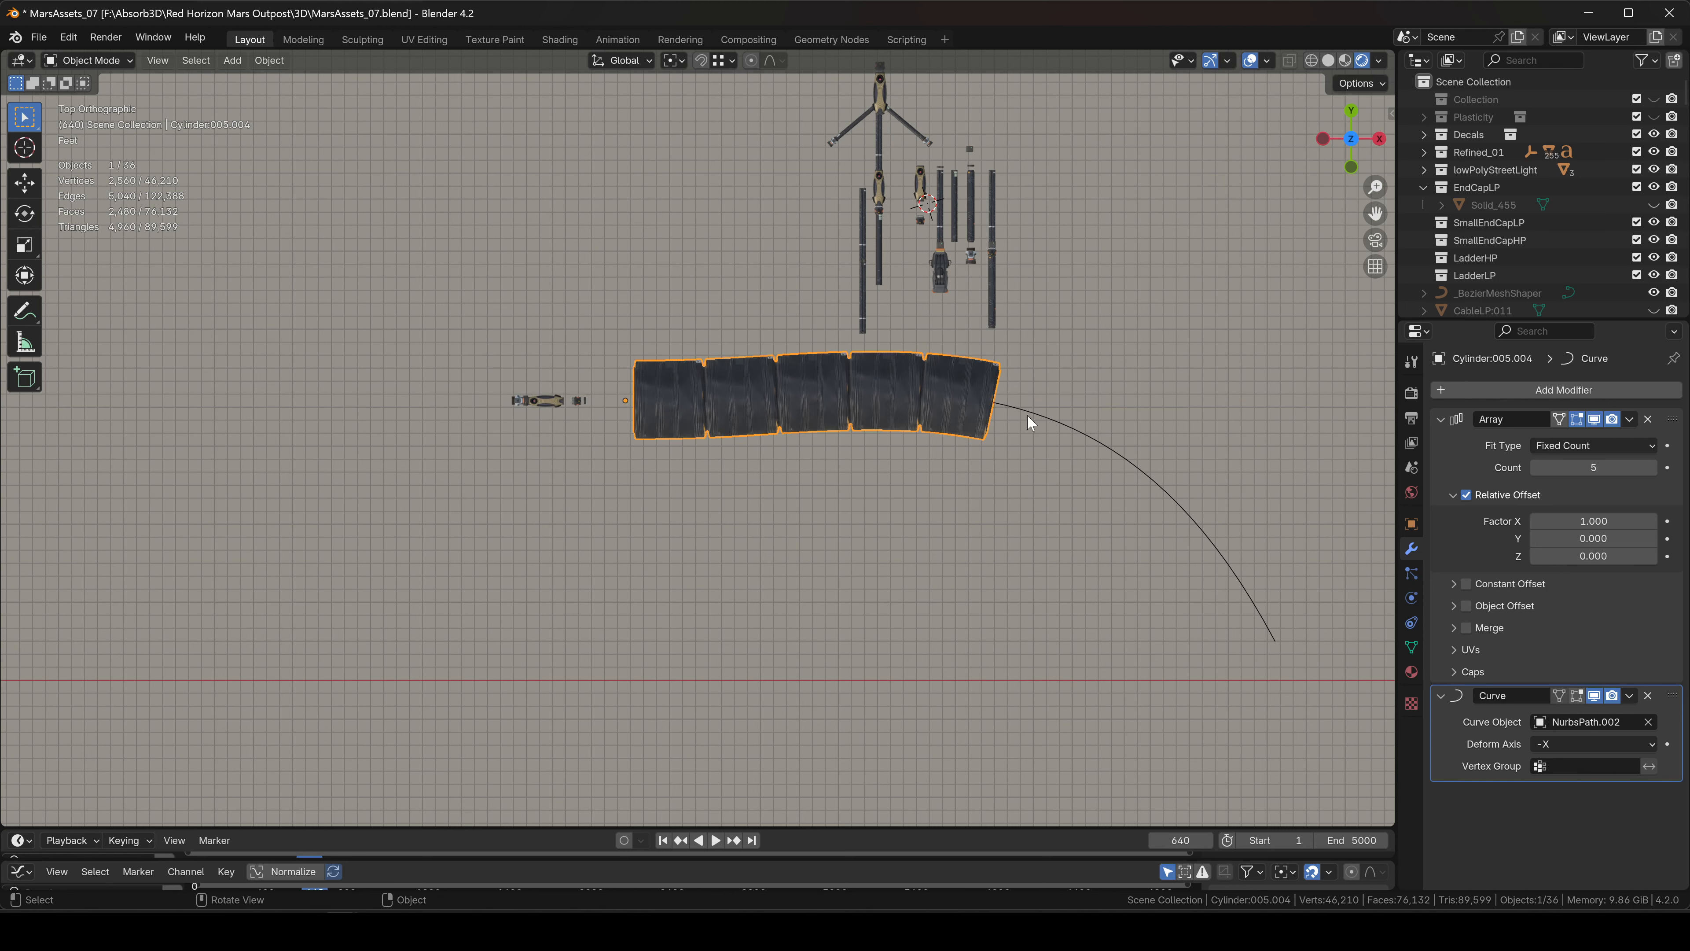
scroll(766, 405, "up", 4)
Apply all transforms to the hose and set its origin to geometry.
key("ctrl+a")
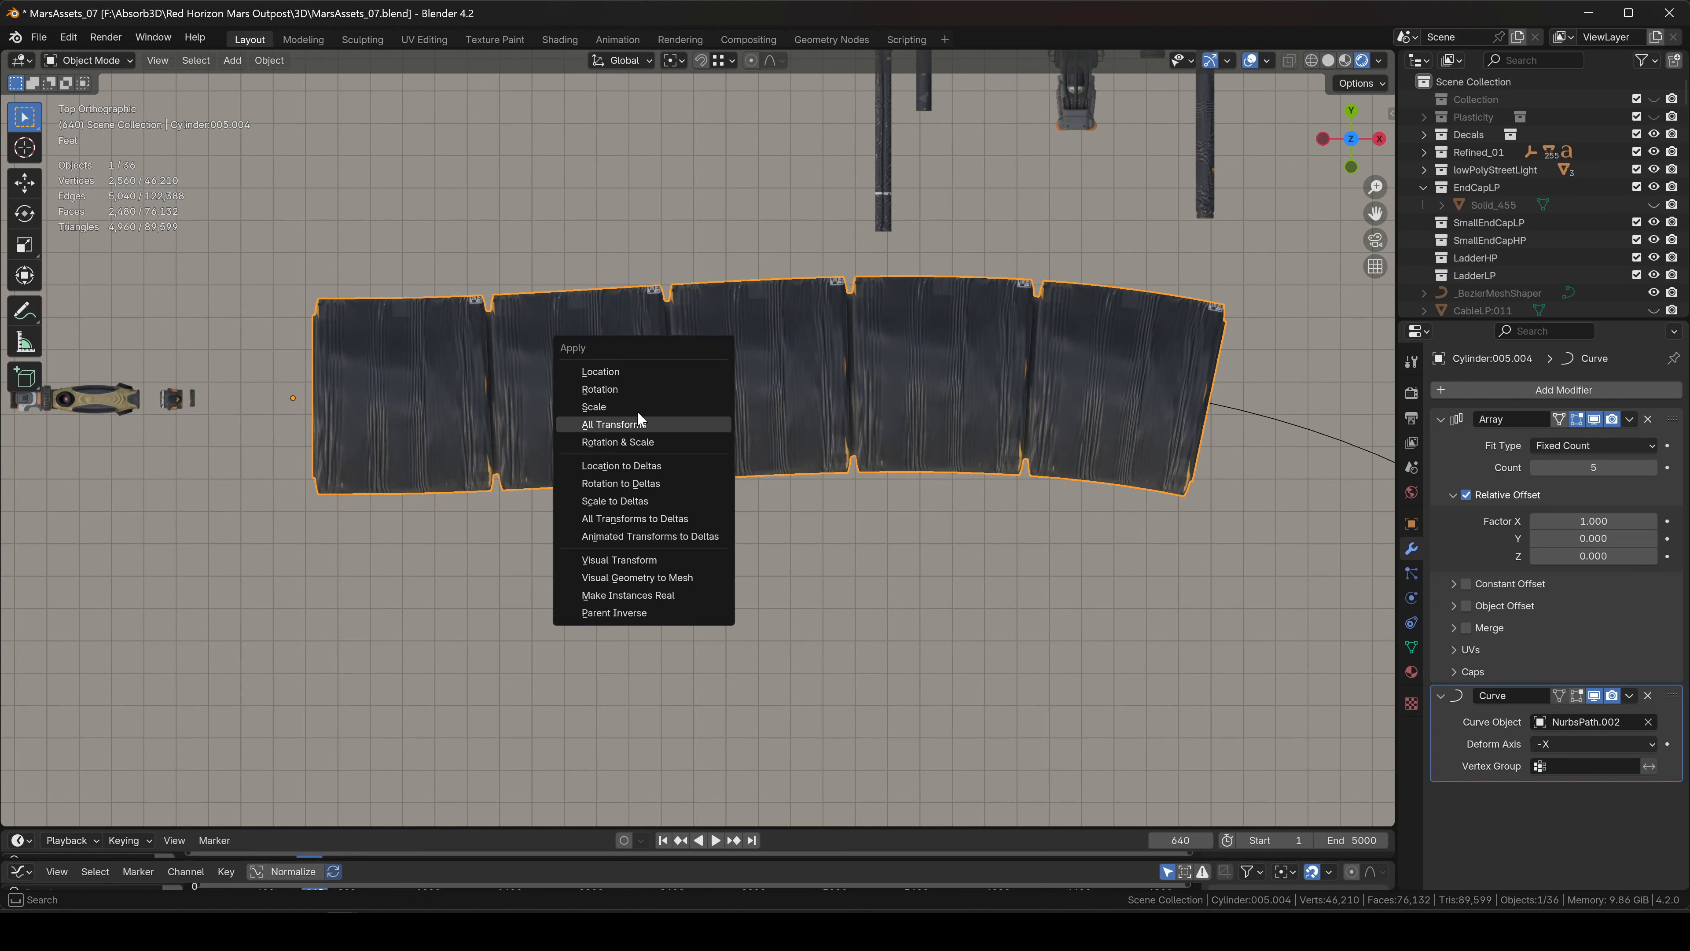
left_click(609, 422)
middle_click_drag(614, 421, 692, 455, "shift")
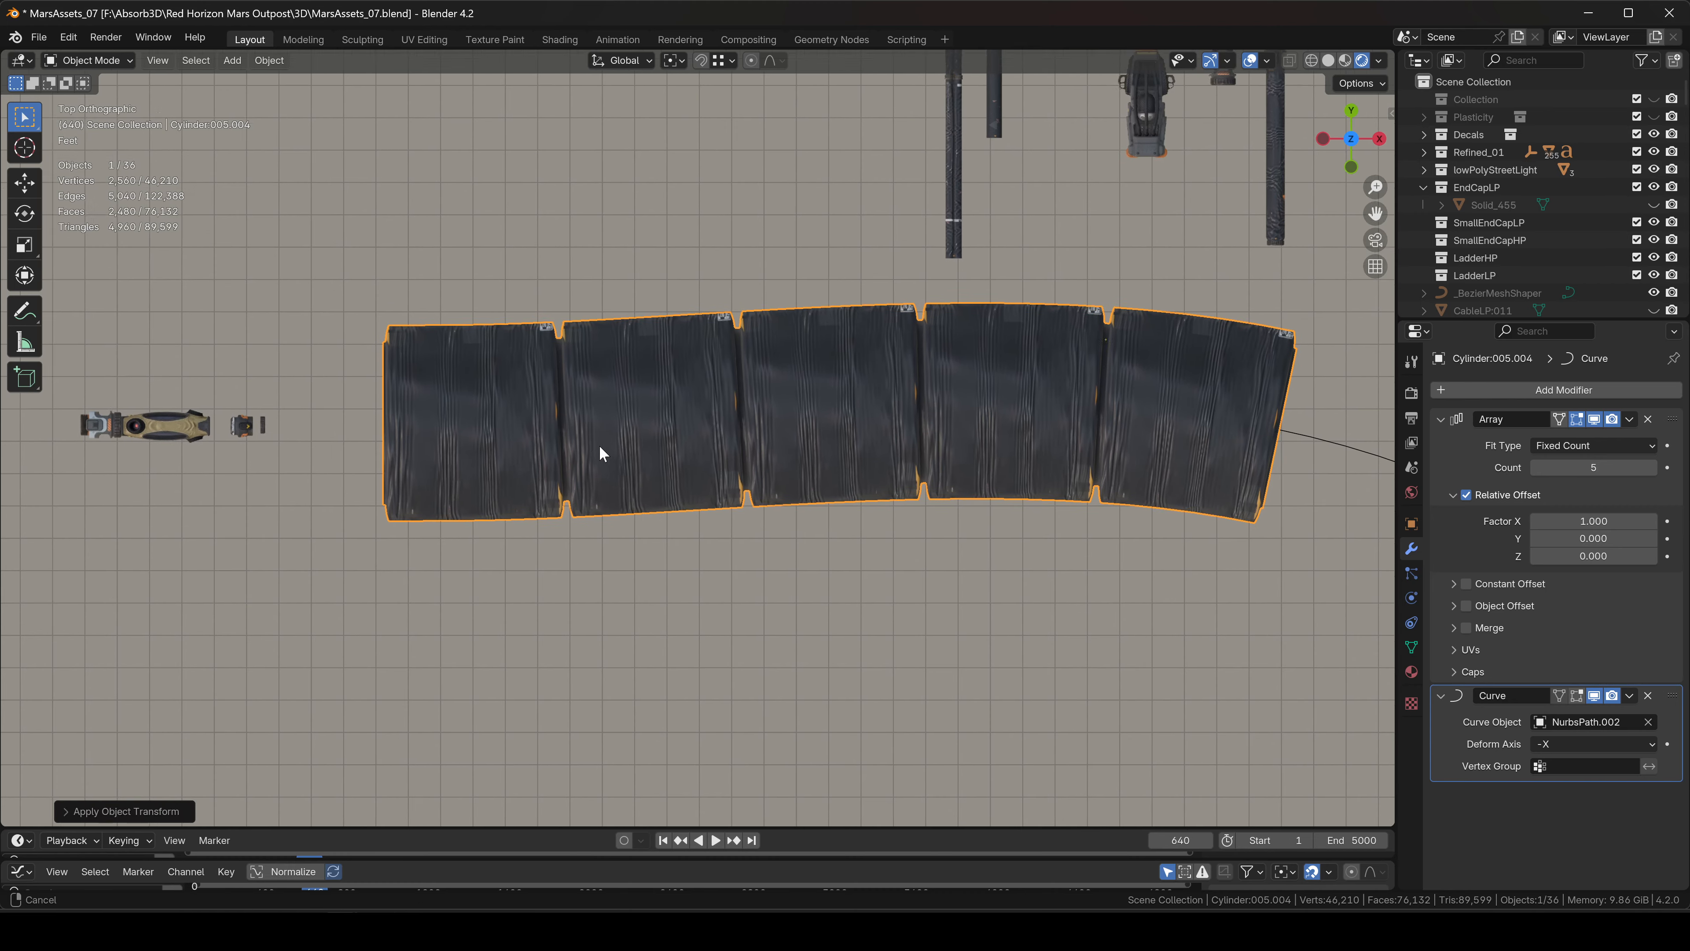
right_click(587, 439)
mouse_move(583, 436)
left_click(708, 452)
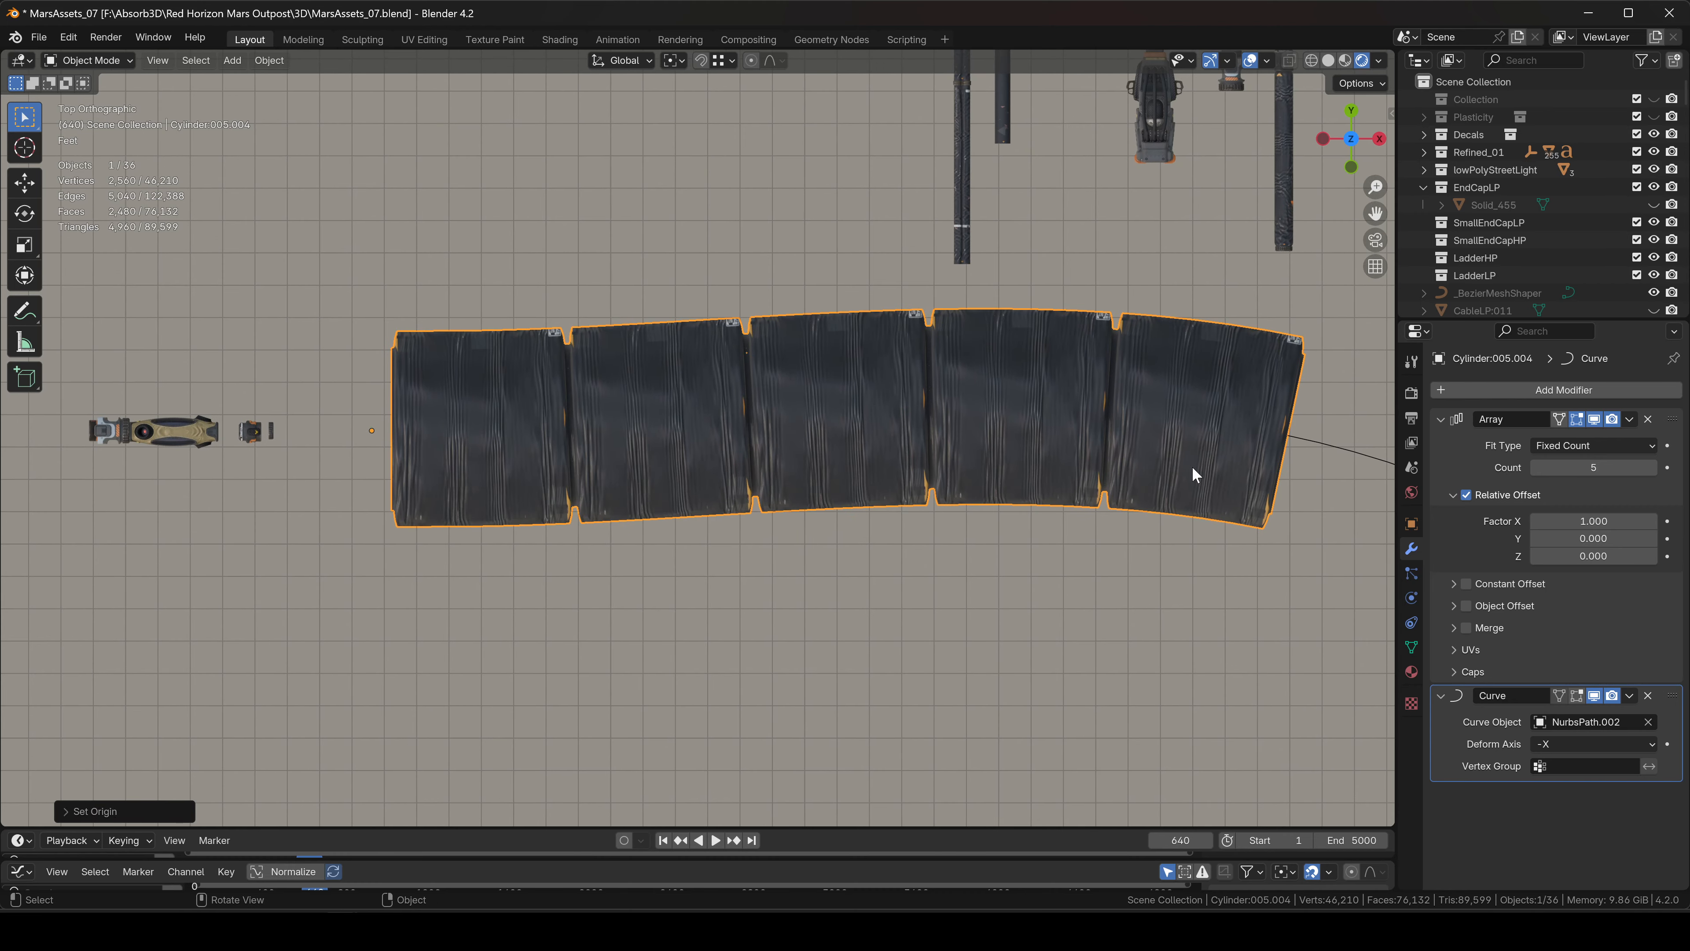
Select the NURBS path and rescale it.
middle_click_drag(1193, 474, 1083, 432)
left_click(1128, 433)
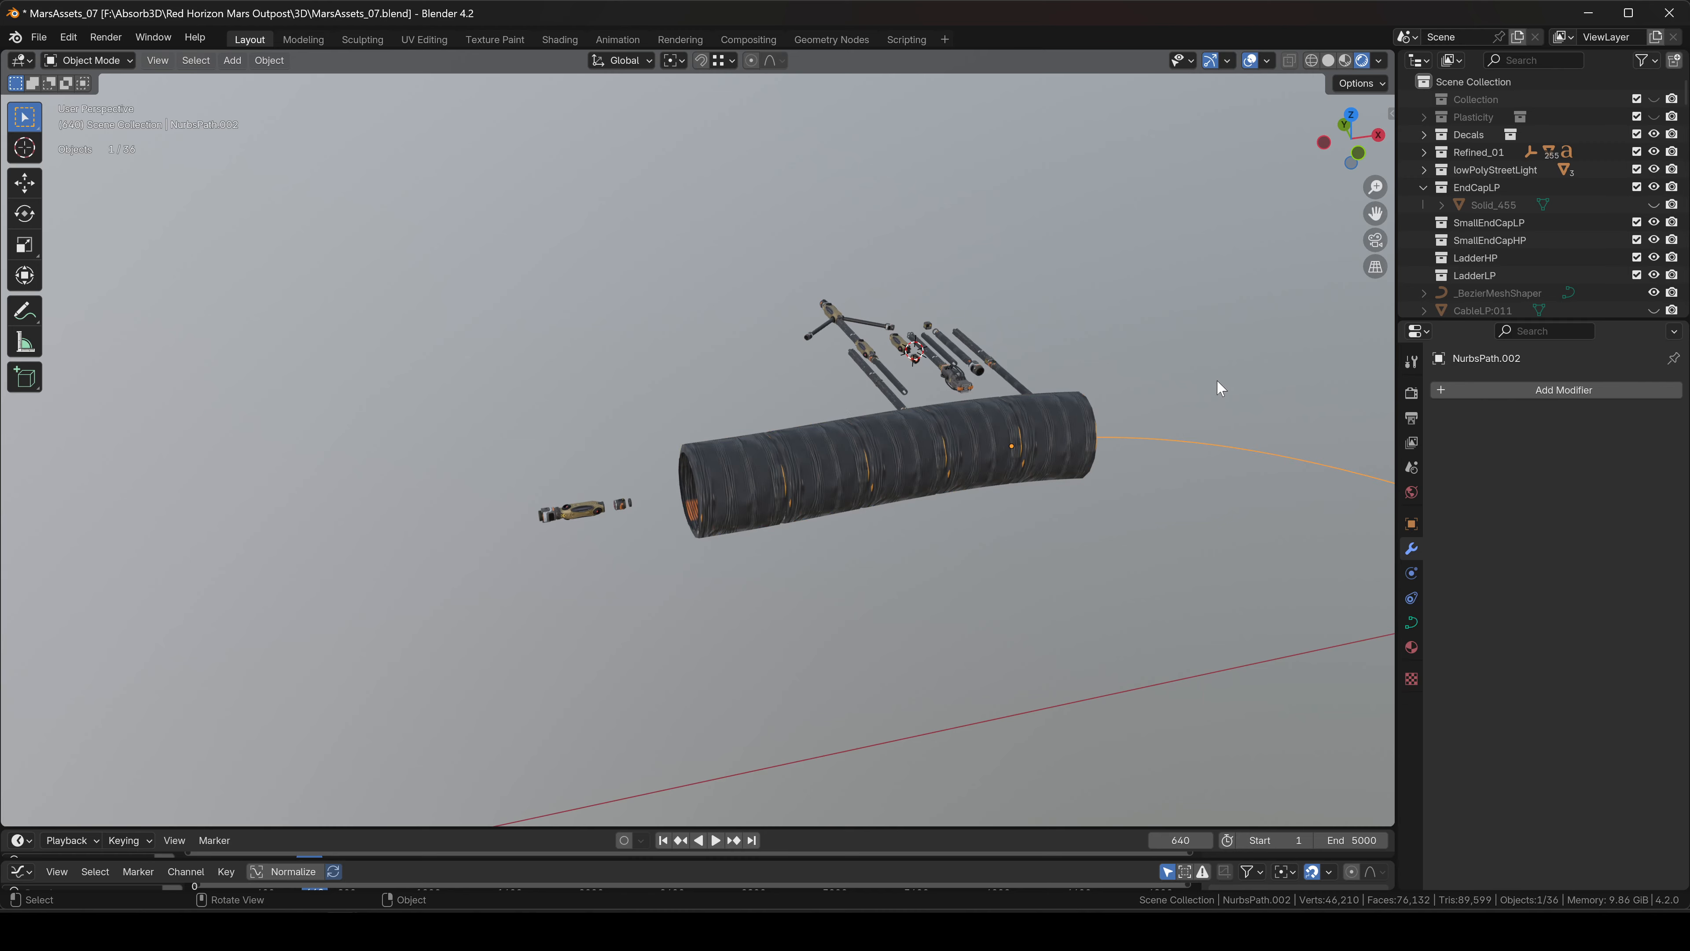
key("s")
left_click(1011, 439)
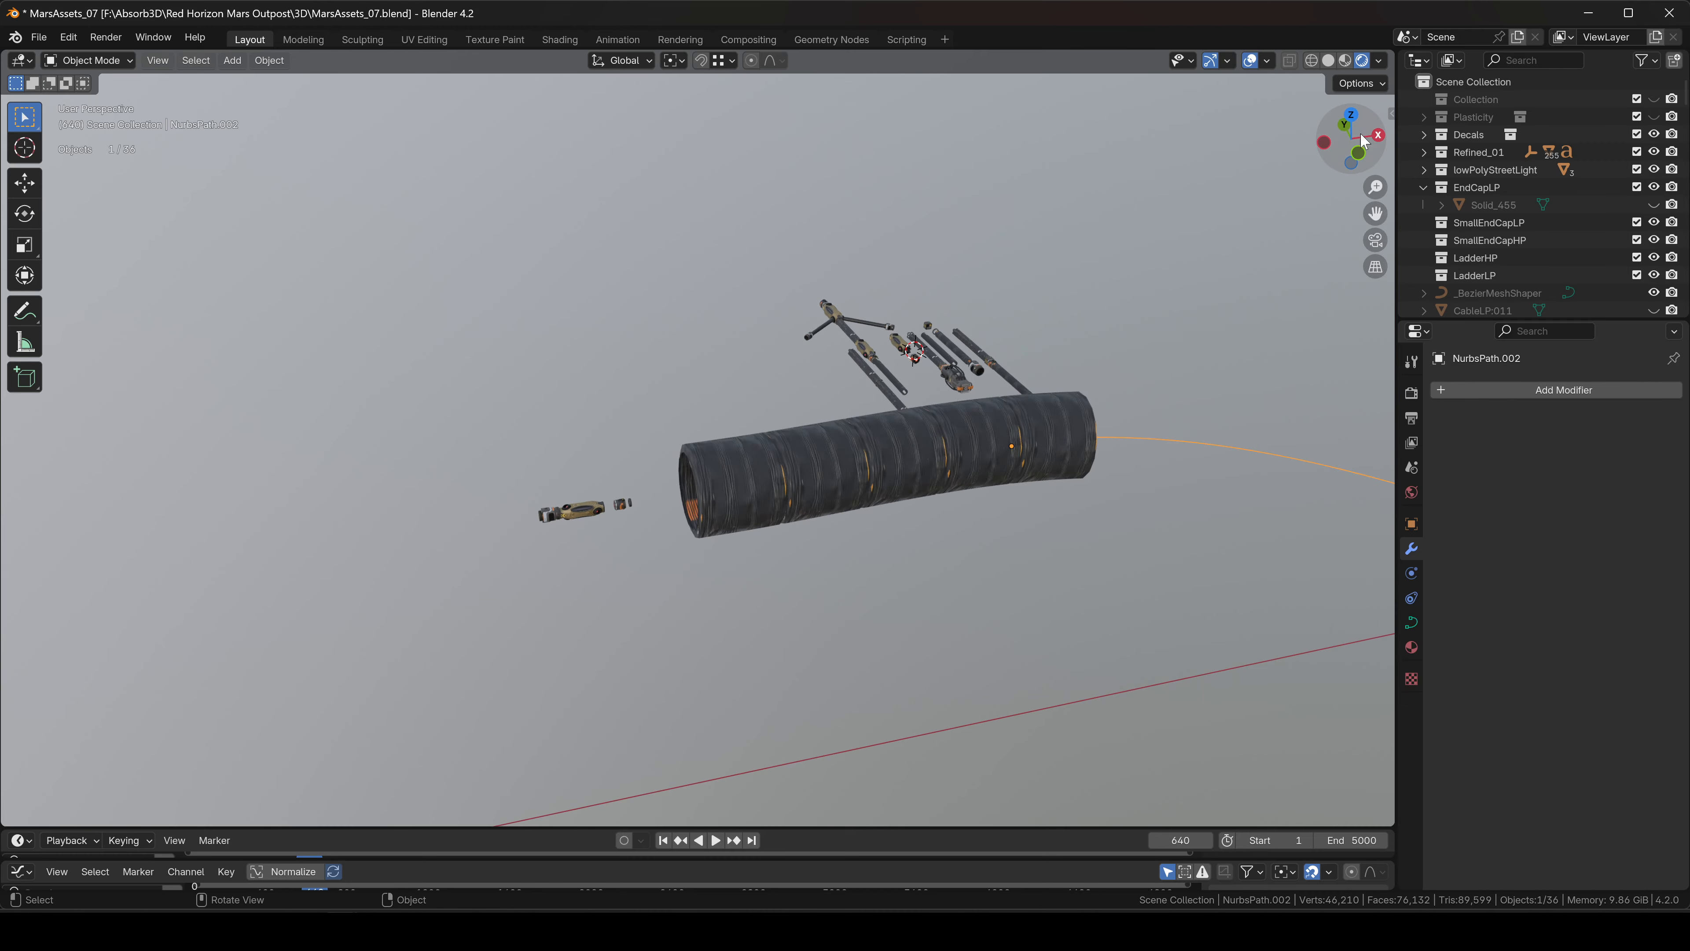
Stretch the hose about five times along X, then shrink it uniformly.
left_click(1351, 116)
left_click(883, 452)
scroll(886, 452, "down", 3)
scroll(887, 452, "up", 5)
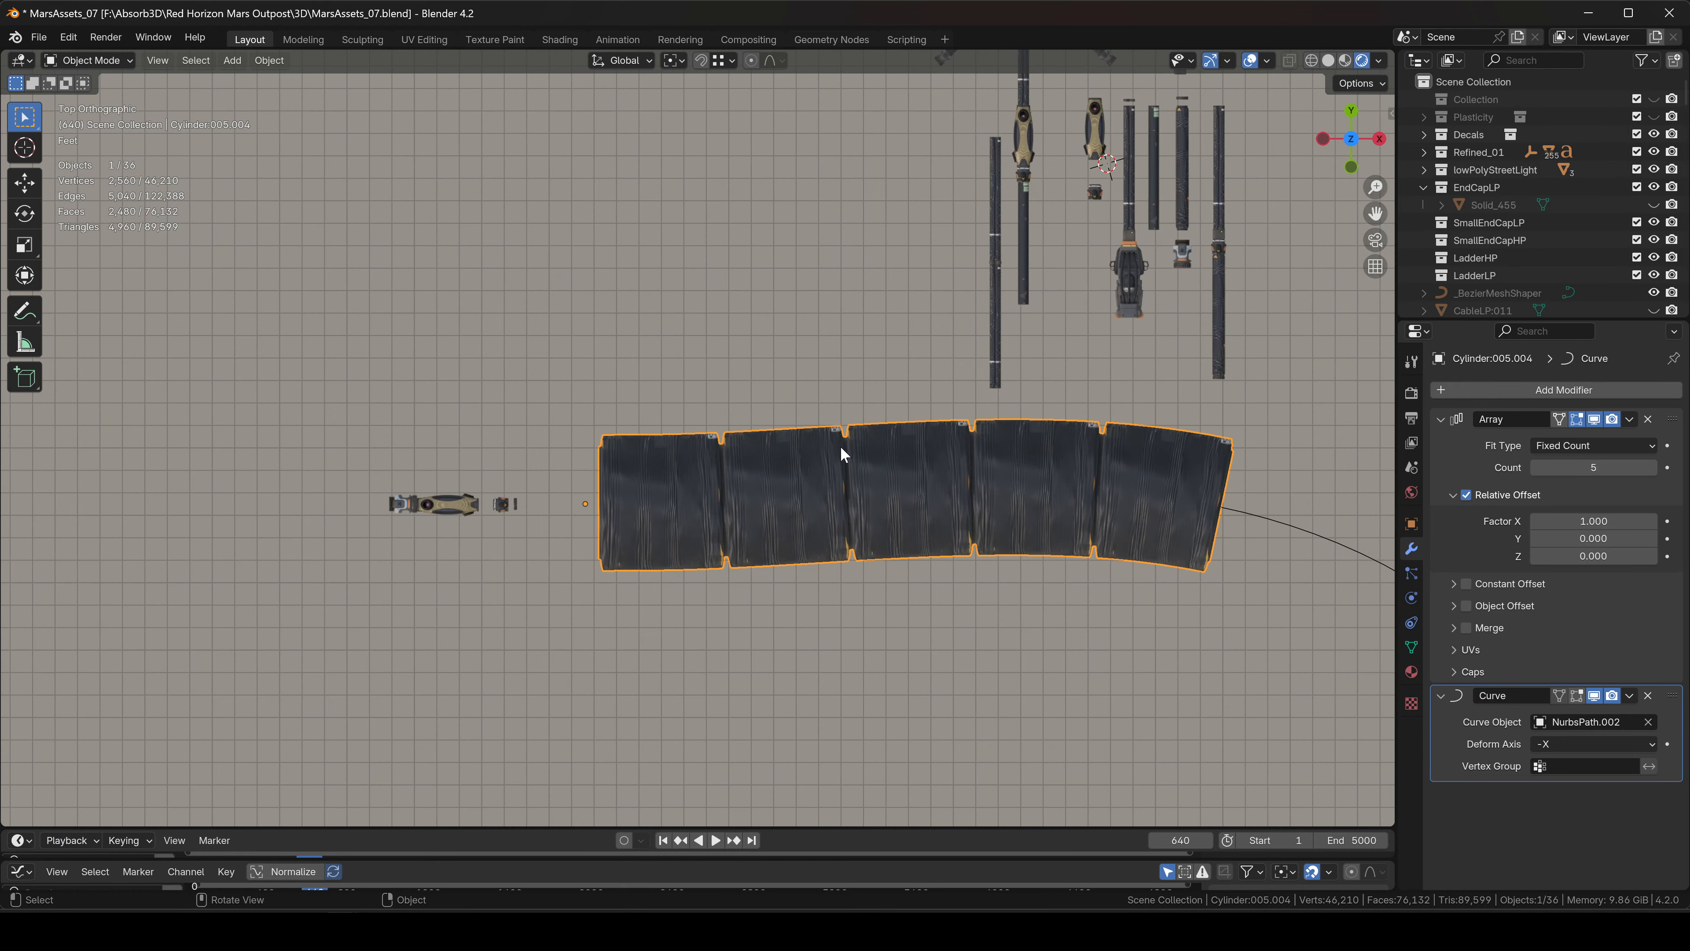
key("s")
key("x")
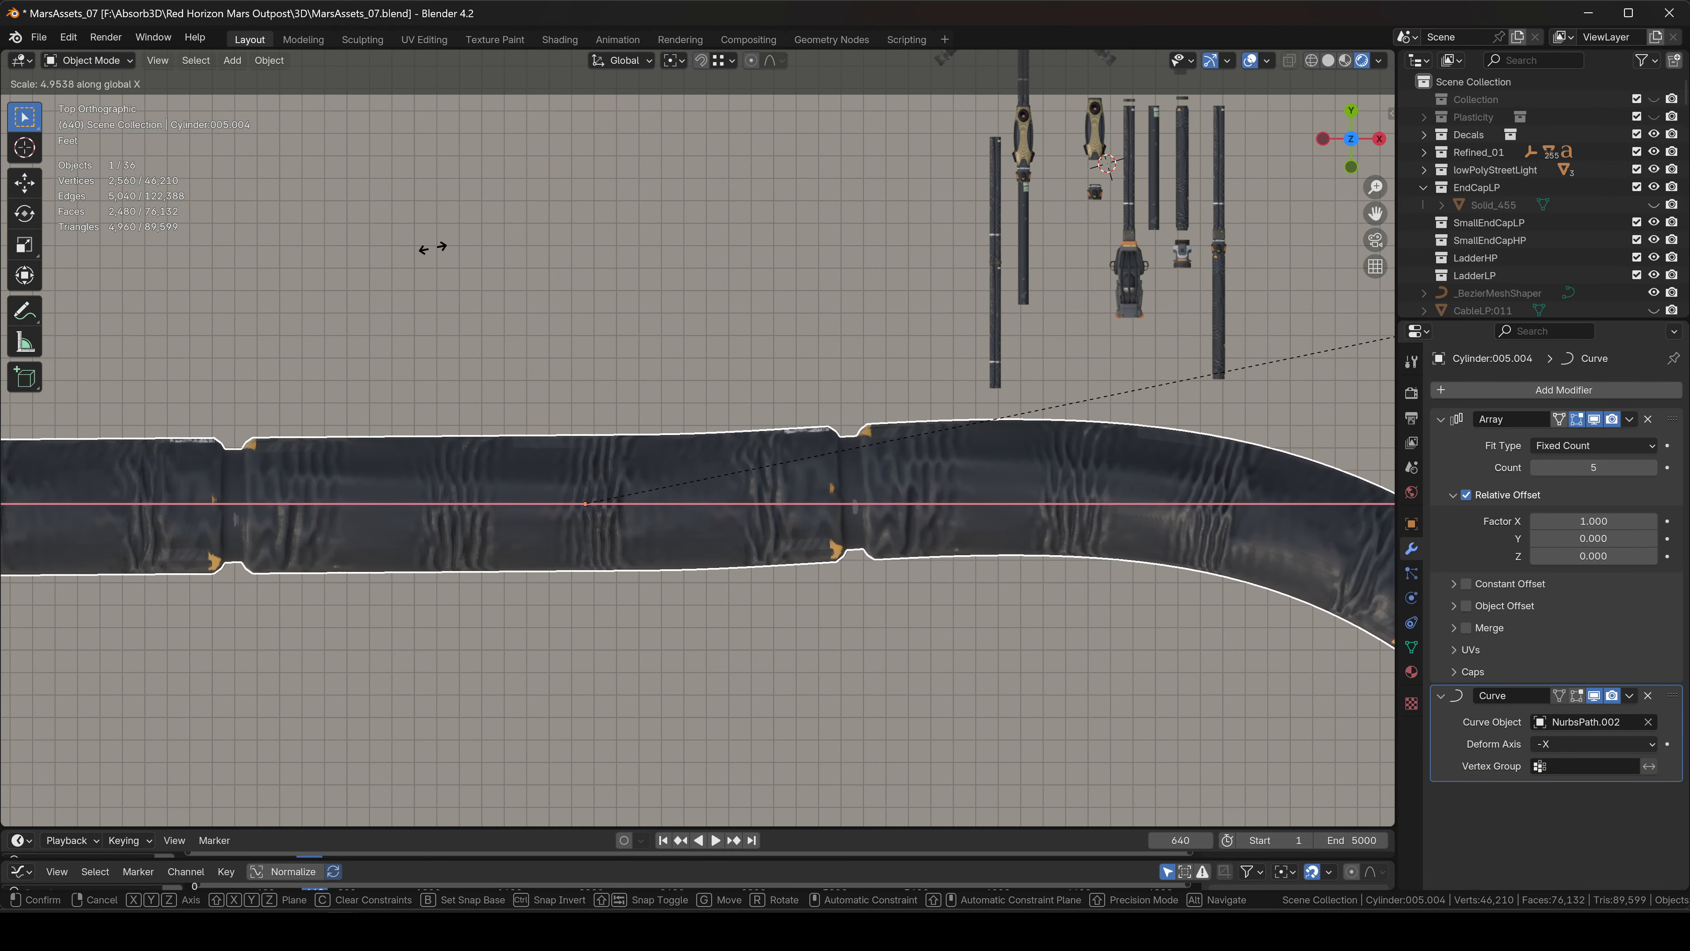
left_click(490, 249)
key("s")
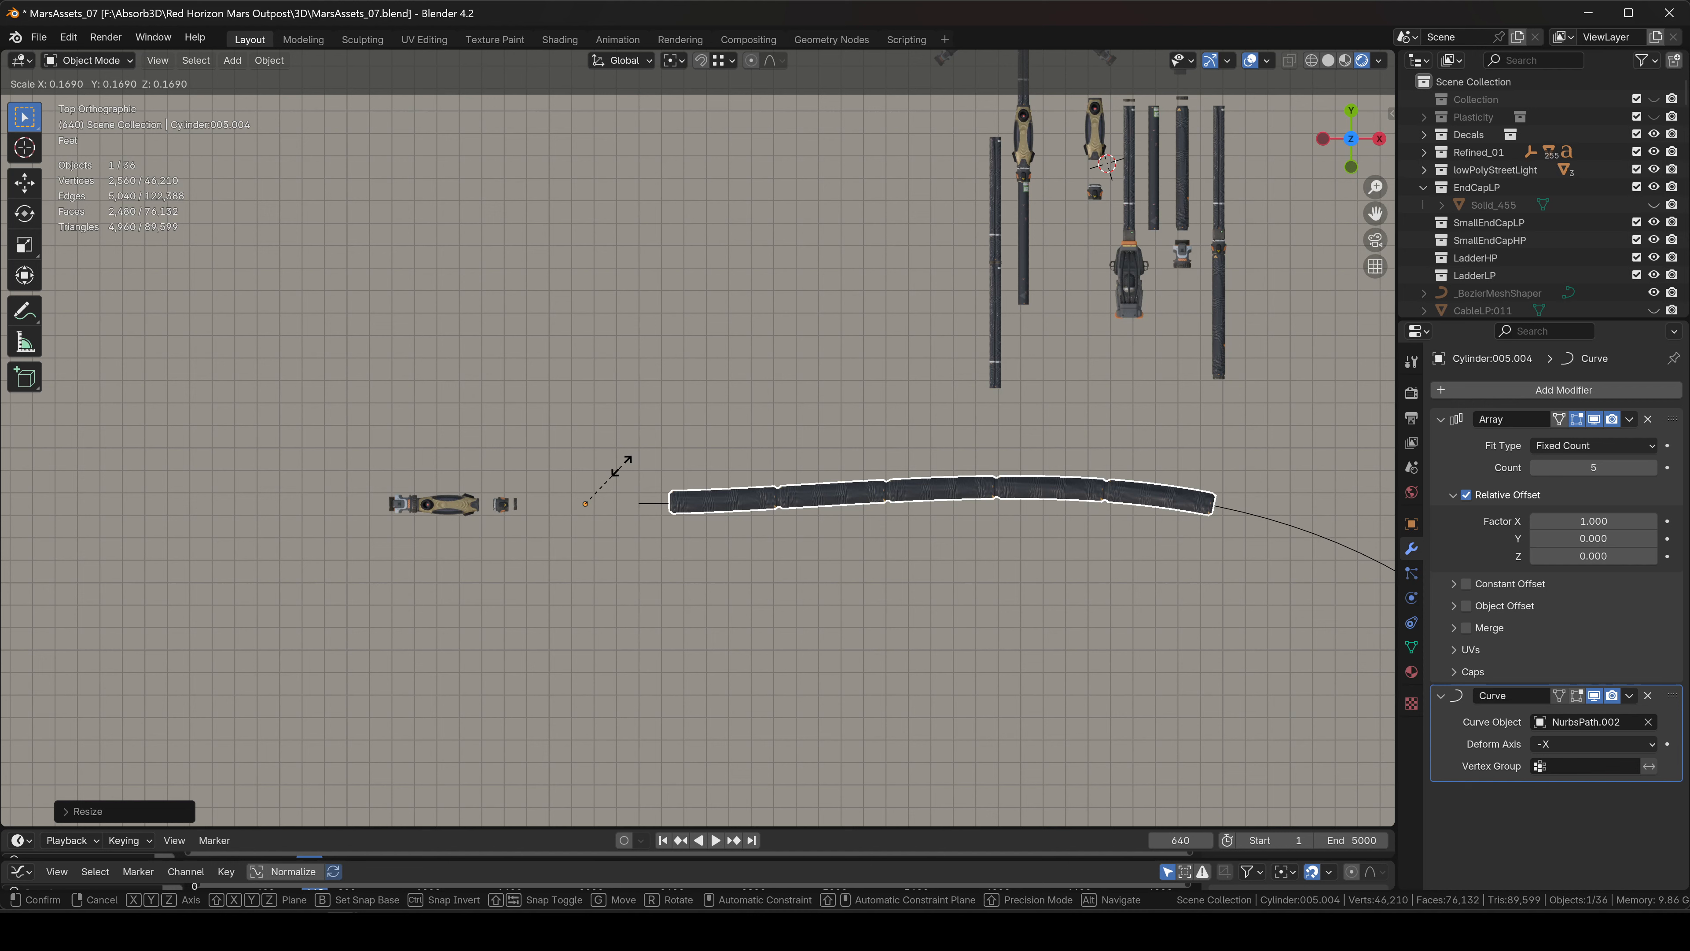
left_click(622, 461)
Slide the hose along X and reset its origin to its geometry.
key("s")
key("g")
key("x")
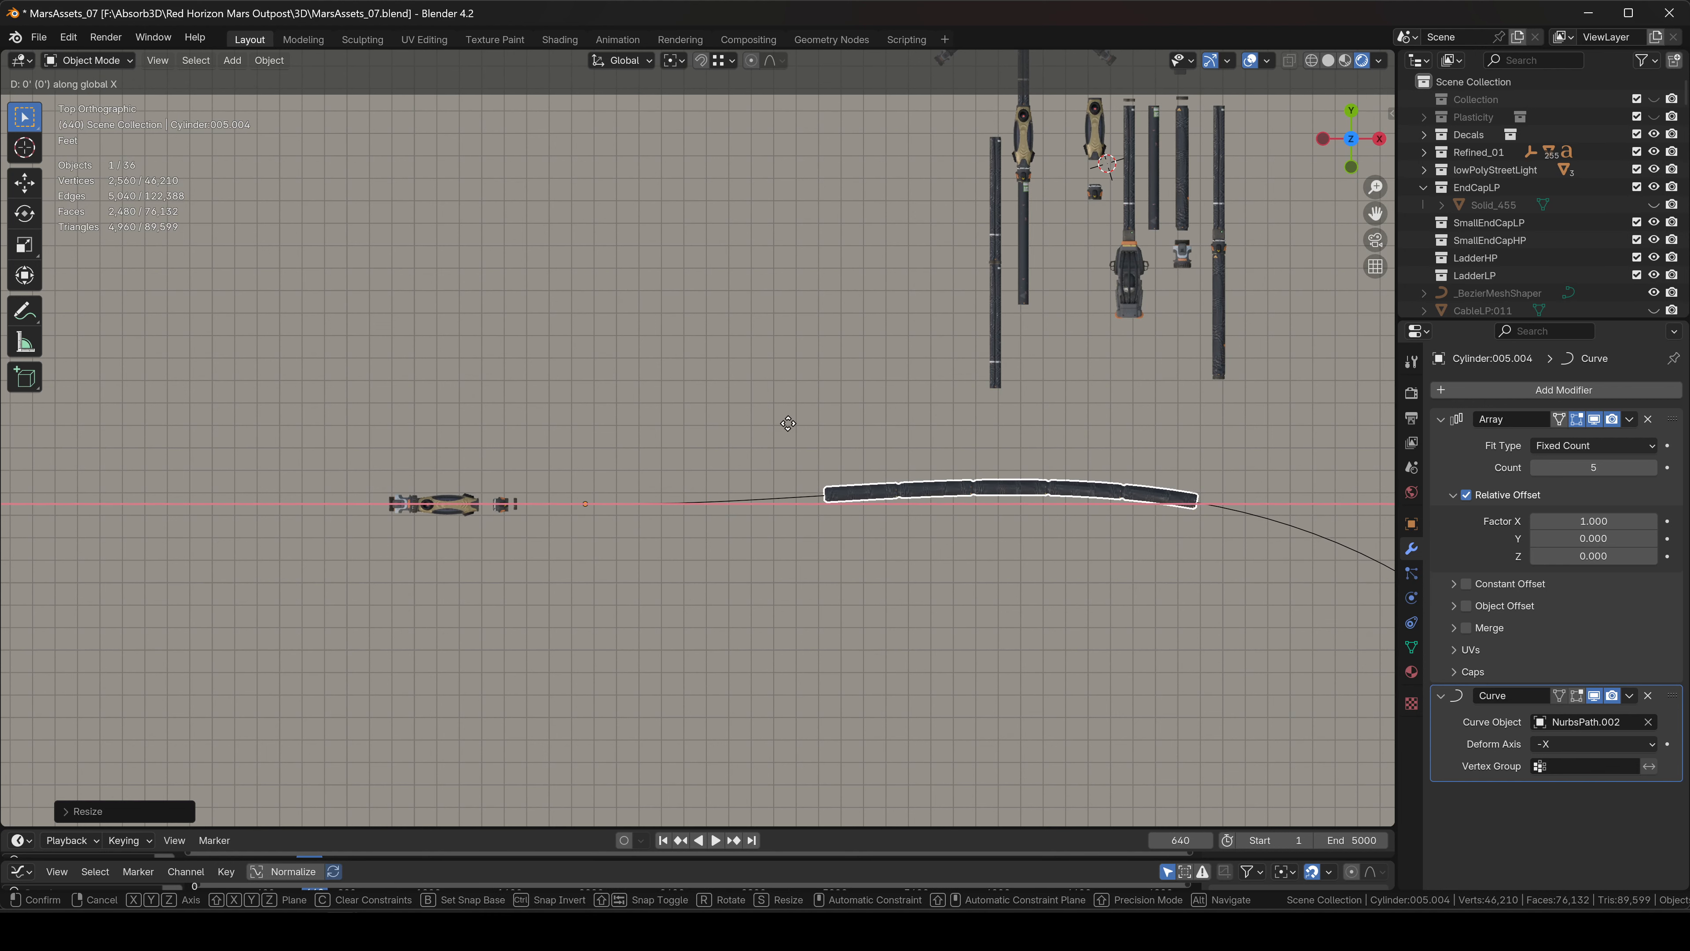
left_click(778, 424)
right_click(780, 426)
mouse_move(782, 431)
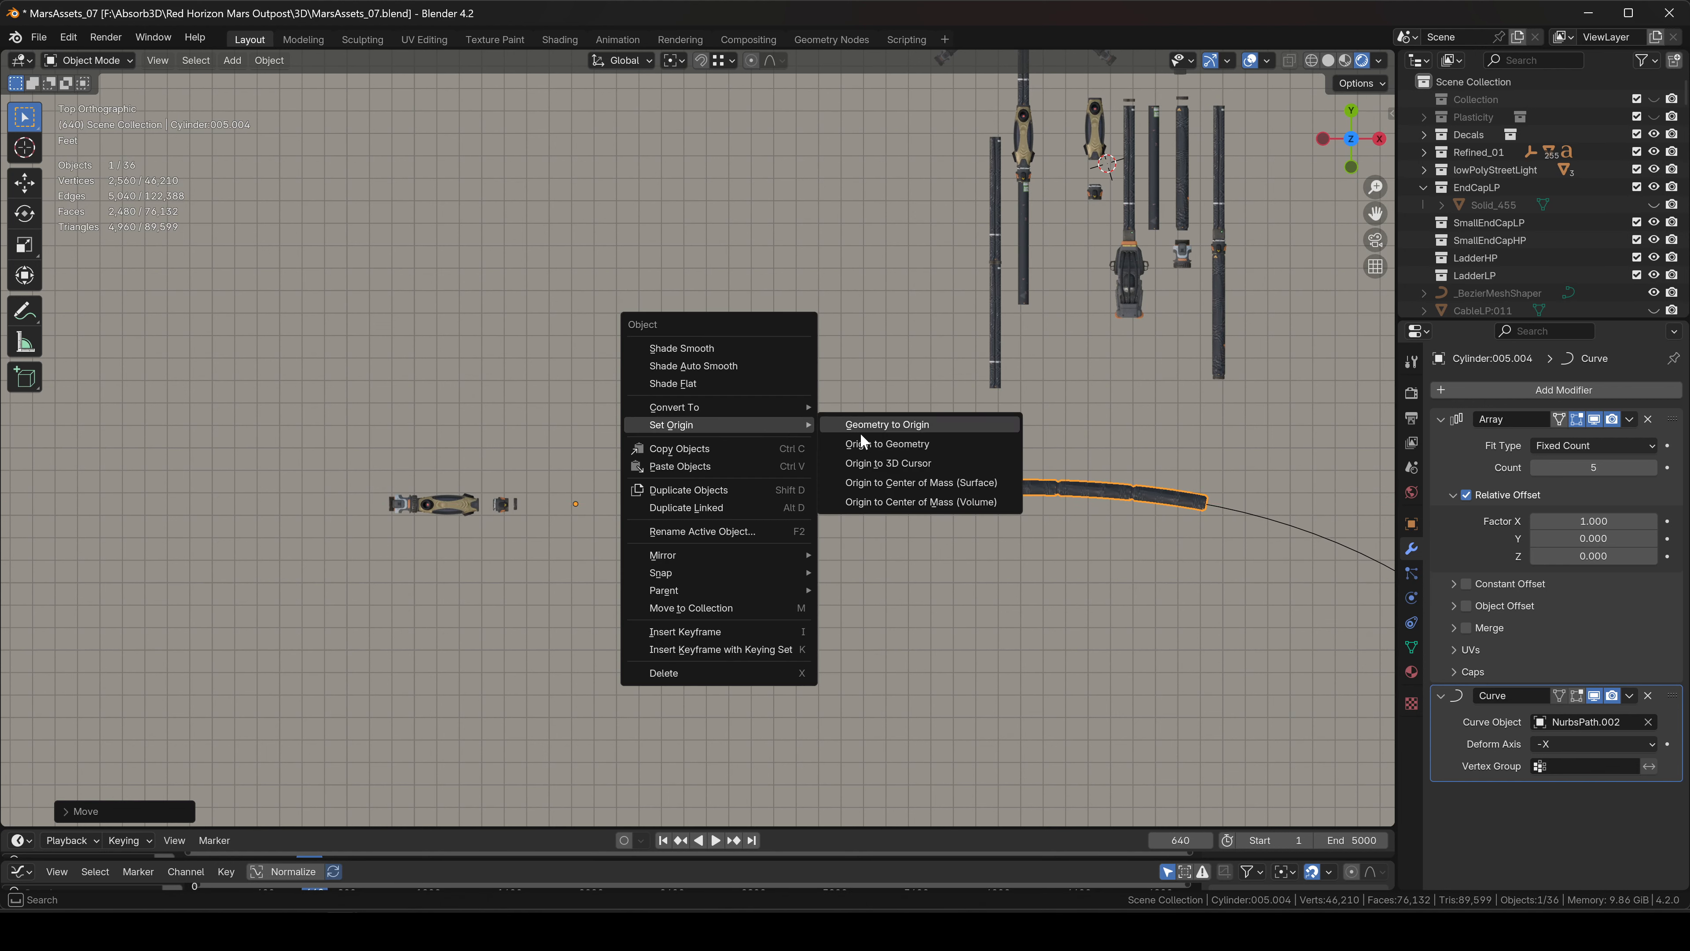
left_click(872, 443)
Undo the recent stretching, shrinking and moving of the hose.
scroll(837, 513, "up", 3)
scroll(875, 516, "down", 3)
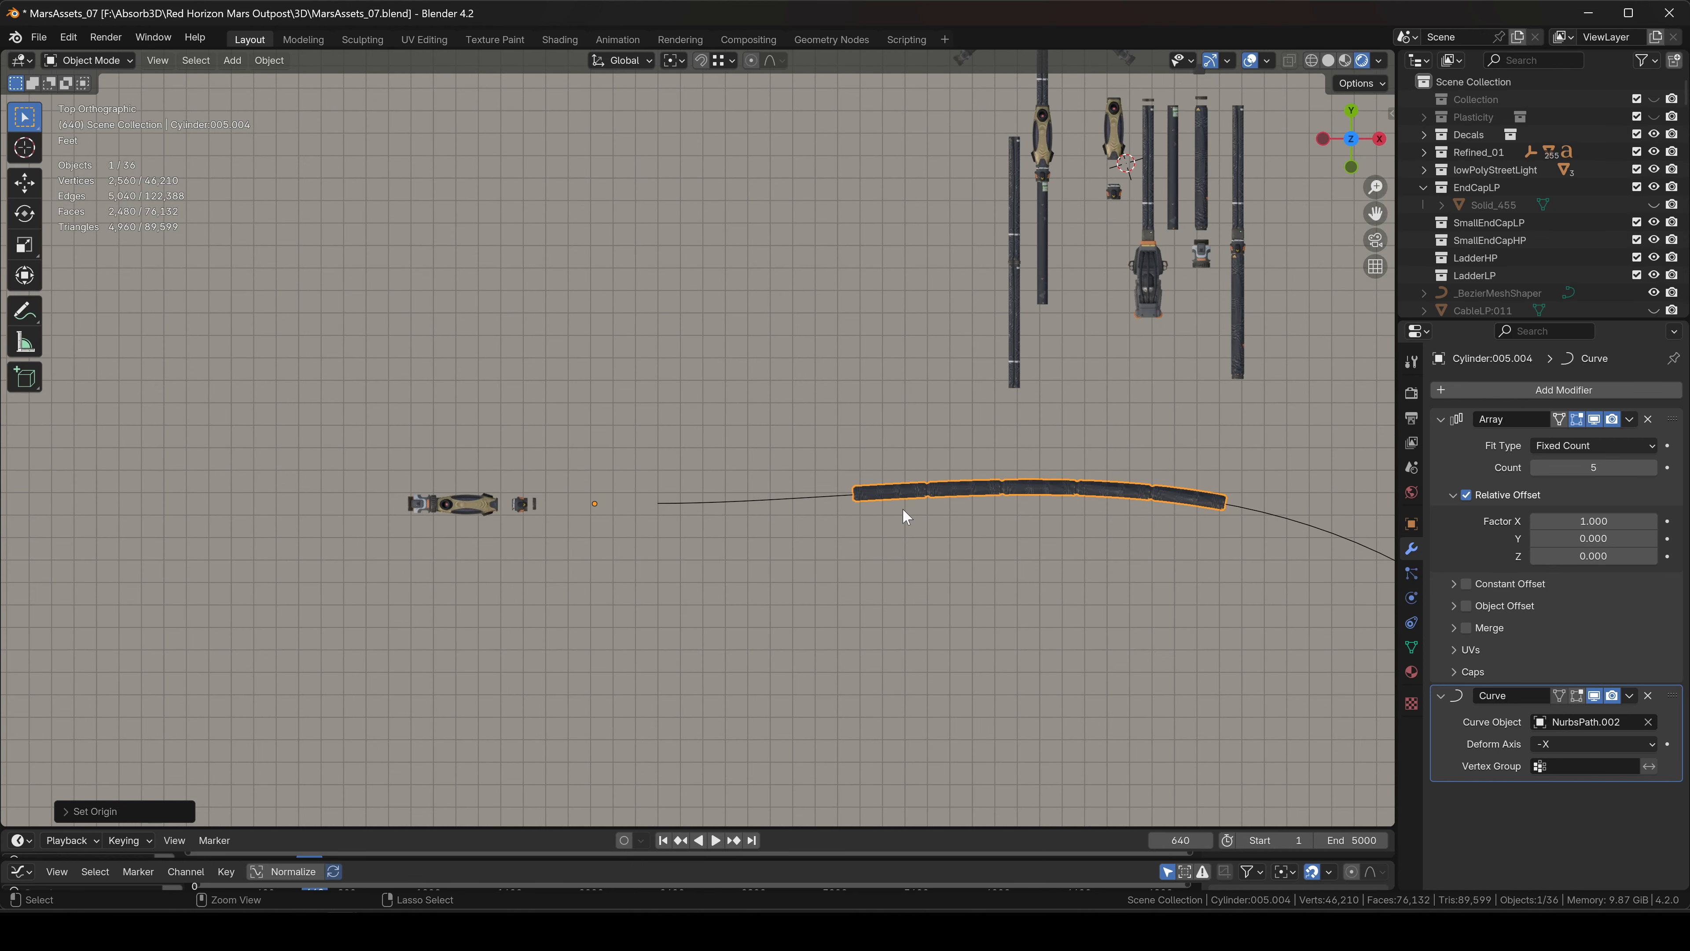
key("ctrl+z")
key("ctrl+z")
key("ctrl+z")
key("ctrl+z")
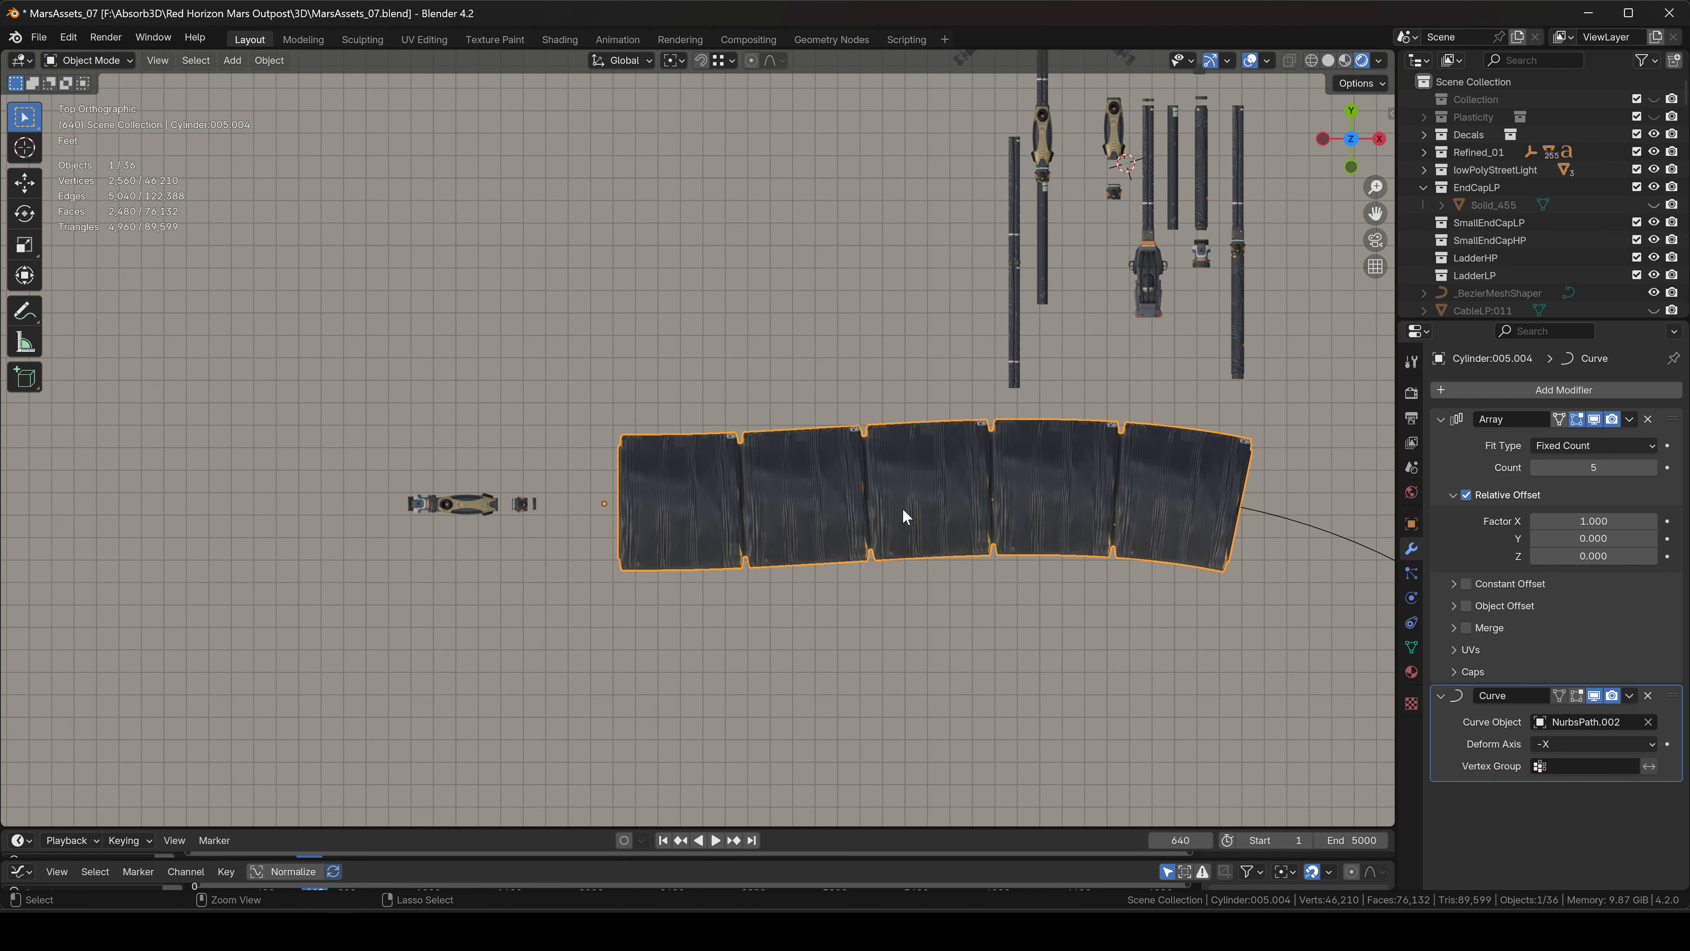
Undo back into Edit Mode and show the curve deformation while editing the mesh.
key("ctrl+z")
scroll(806, 480, "up", 4)
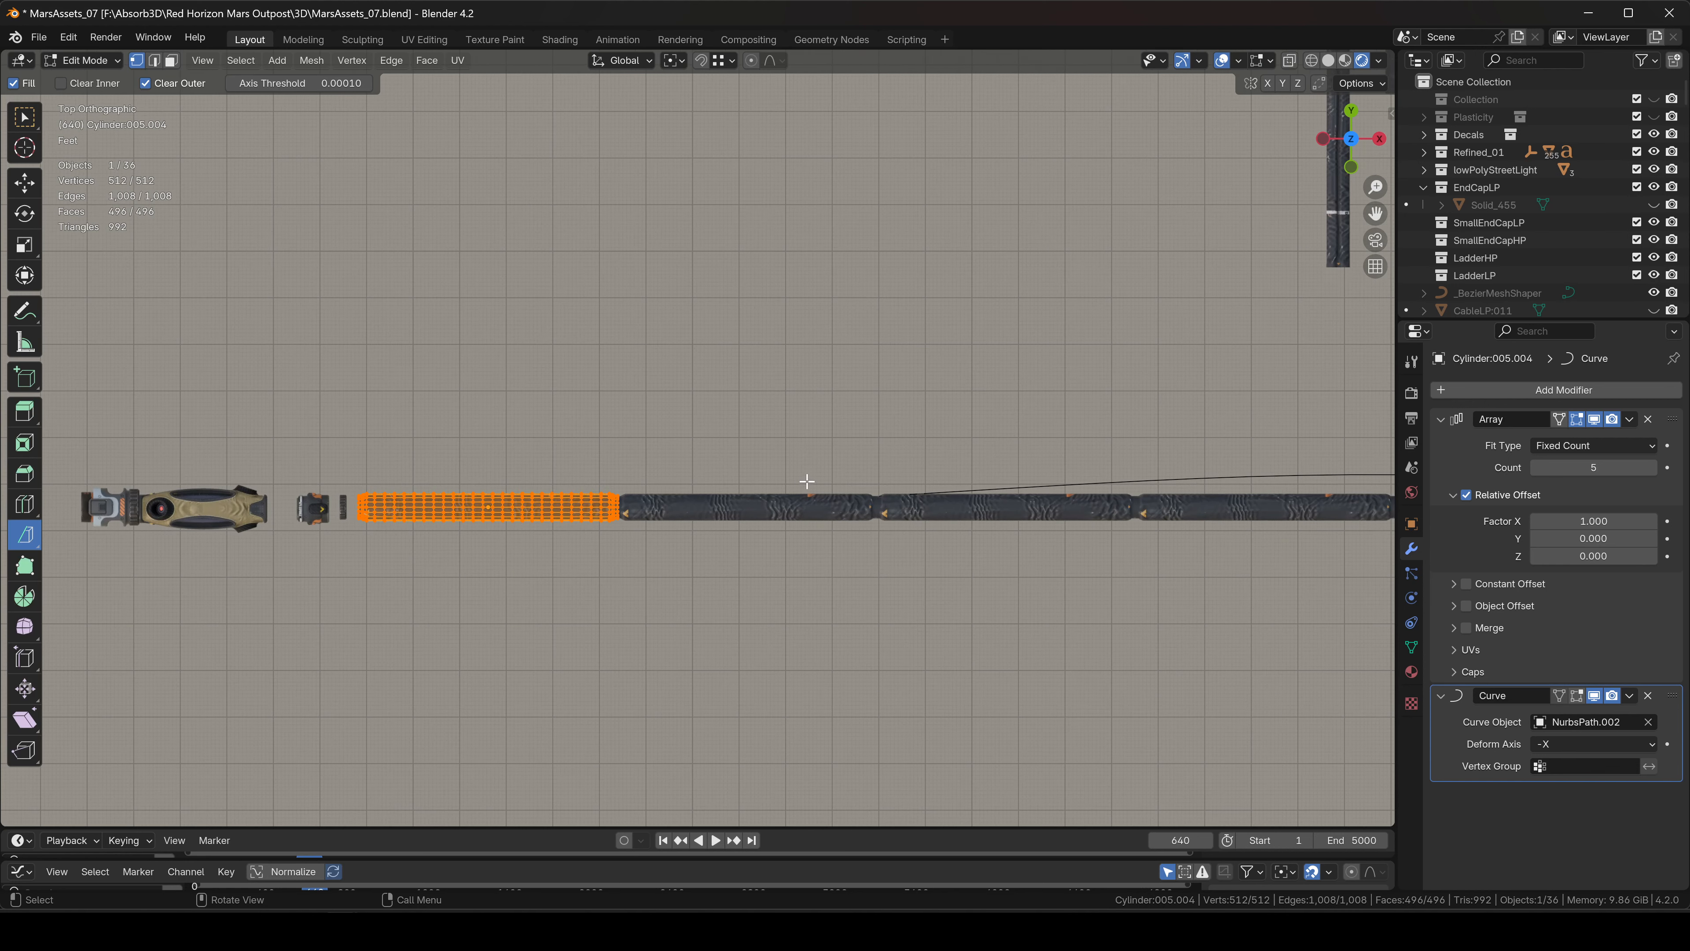
left_click(1576, 693)
left_click(1559, 694)
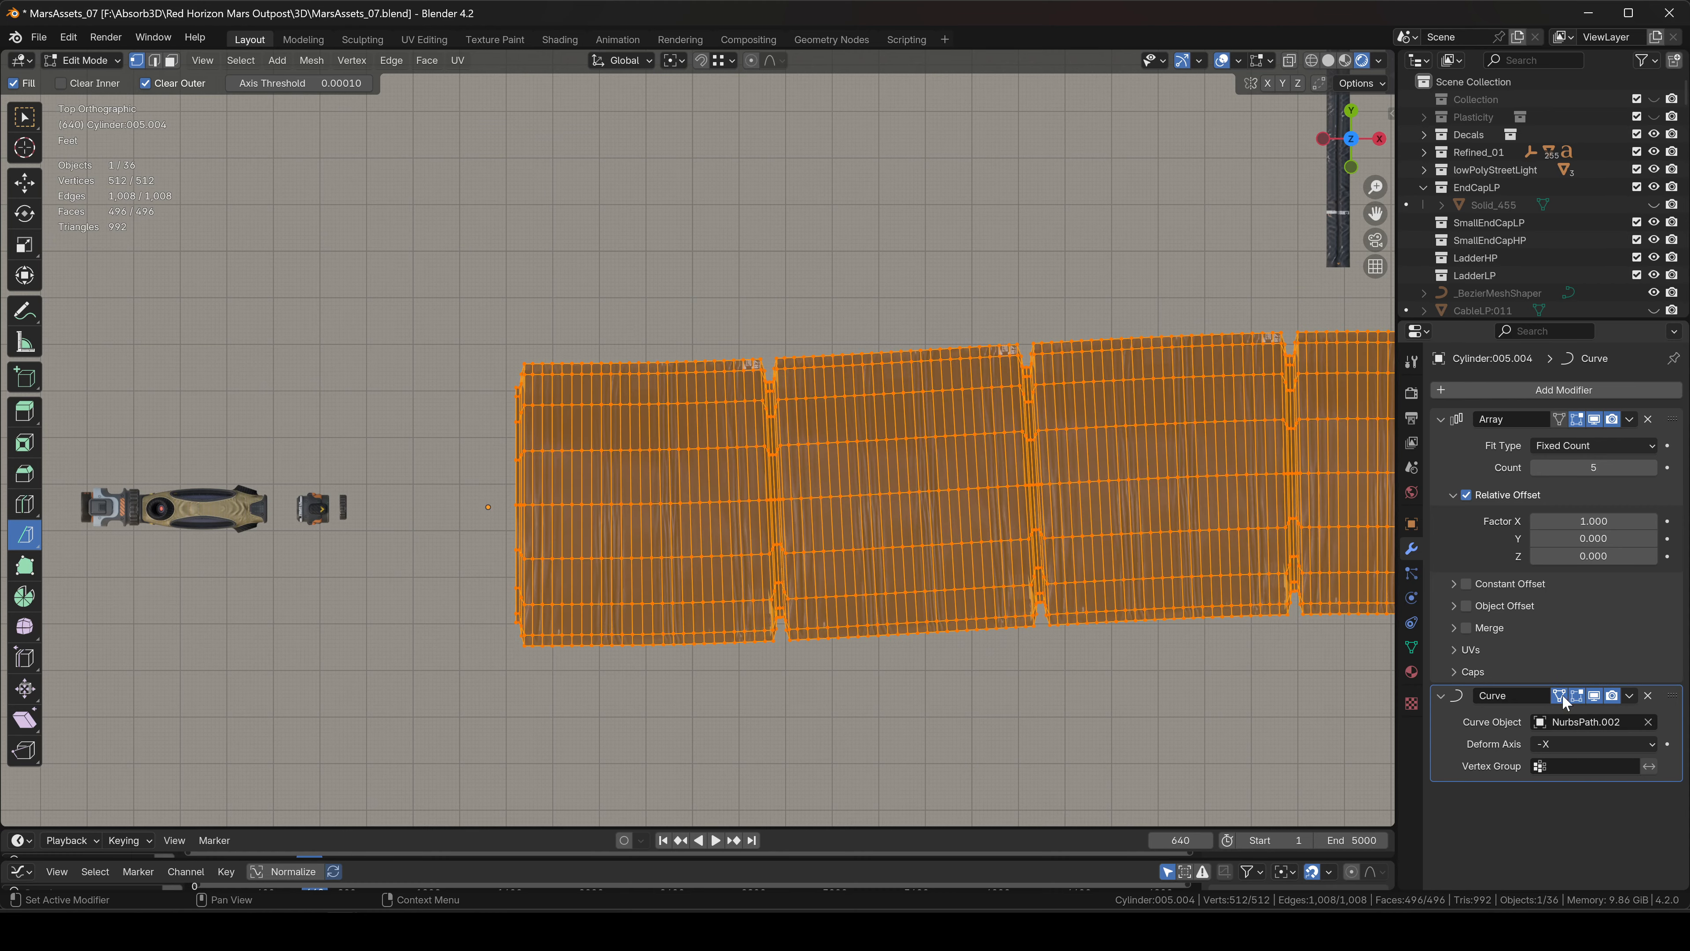
left_click(1563, 693)
scroll(984, 506, "down", 4)
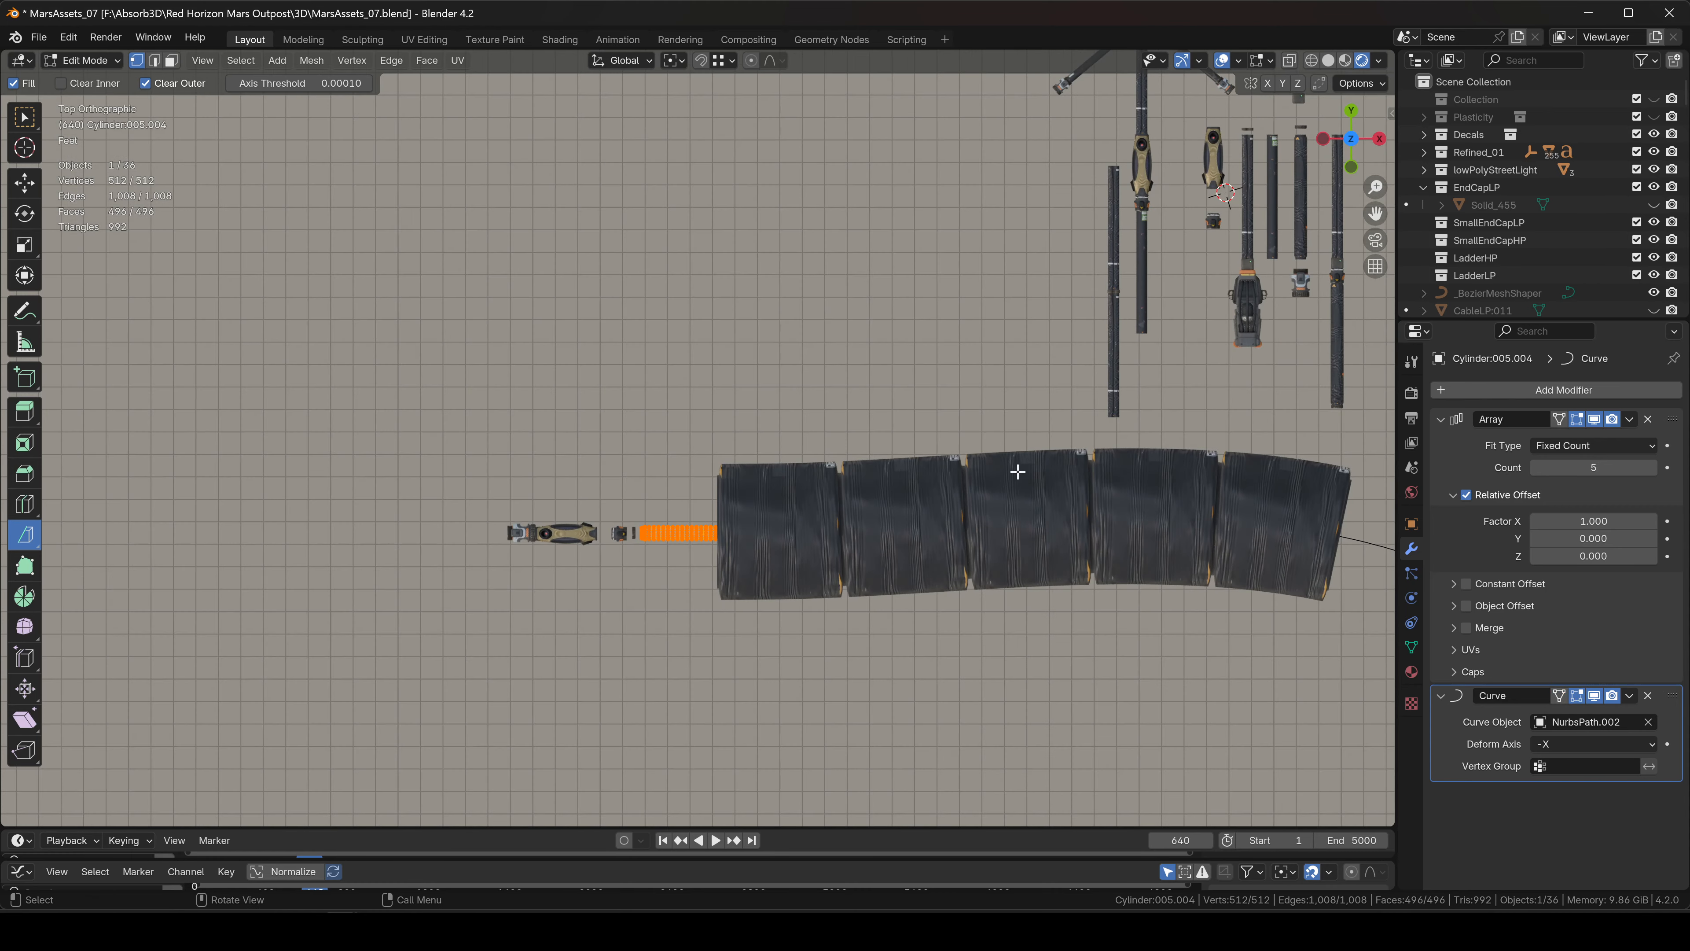
Shrink the hose mesh uniformly and shorten it along X.
key("s")
key("Escape")
key("s")
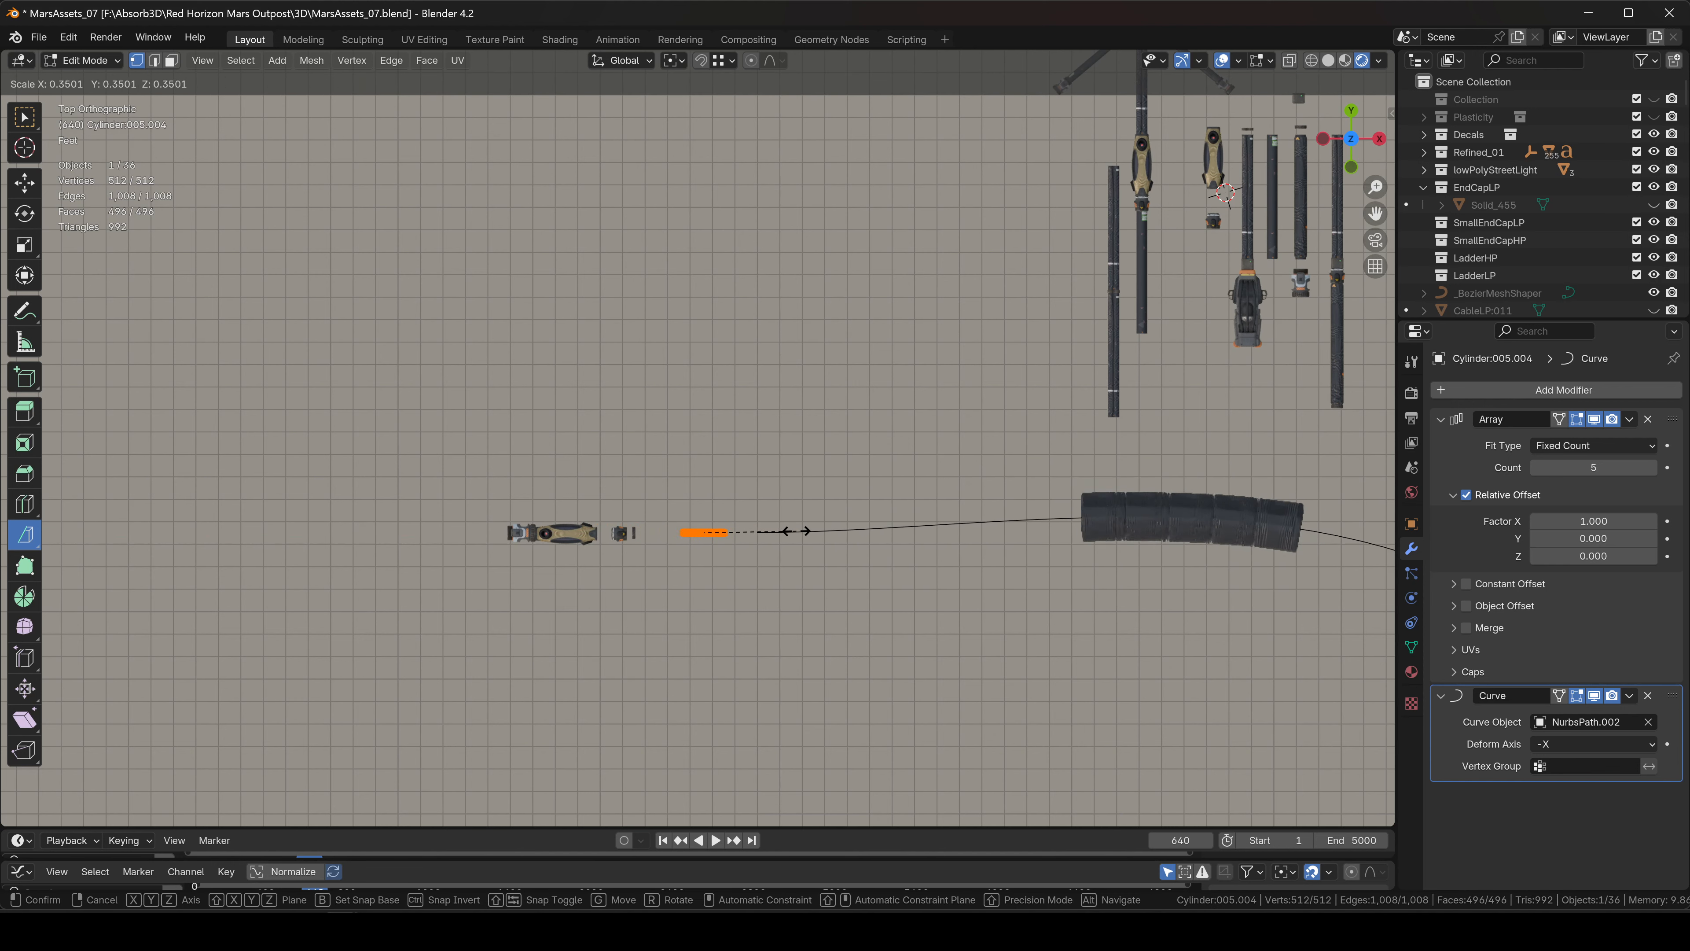
left_click(791, 531)
key("s")
key("x")
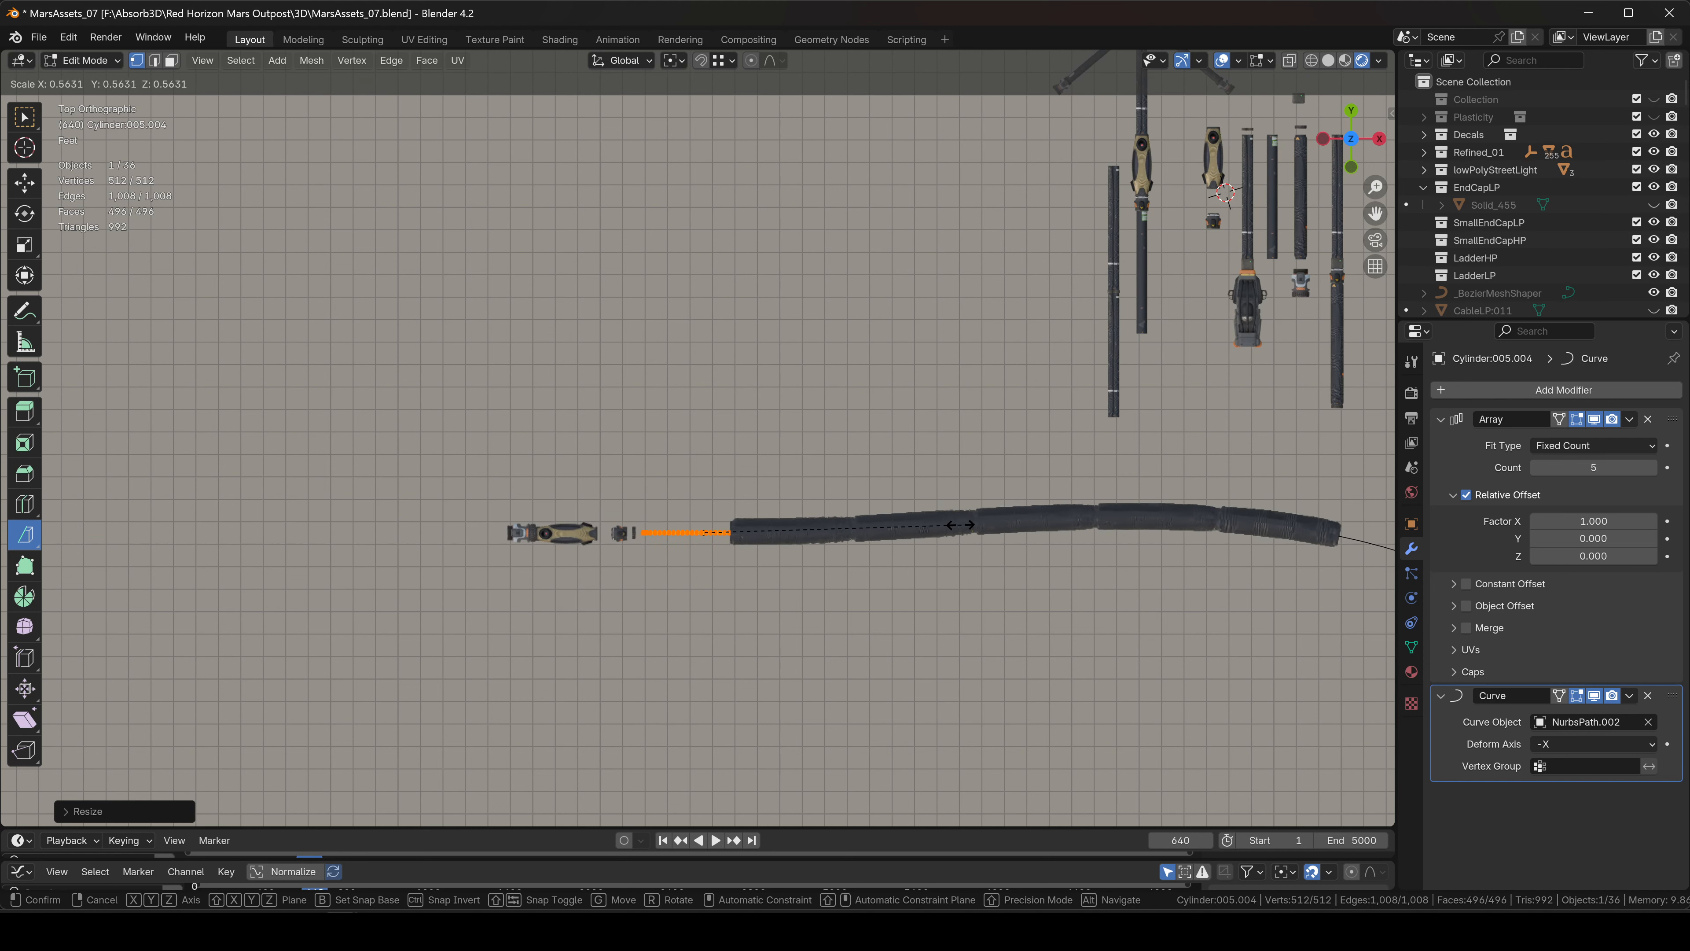
left_click(884, 529)
scroll(822, 531, "up", 4)
key("s")
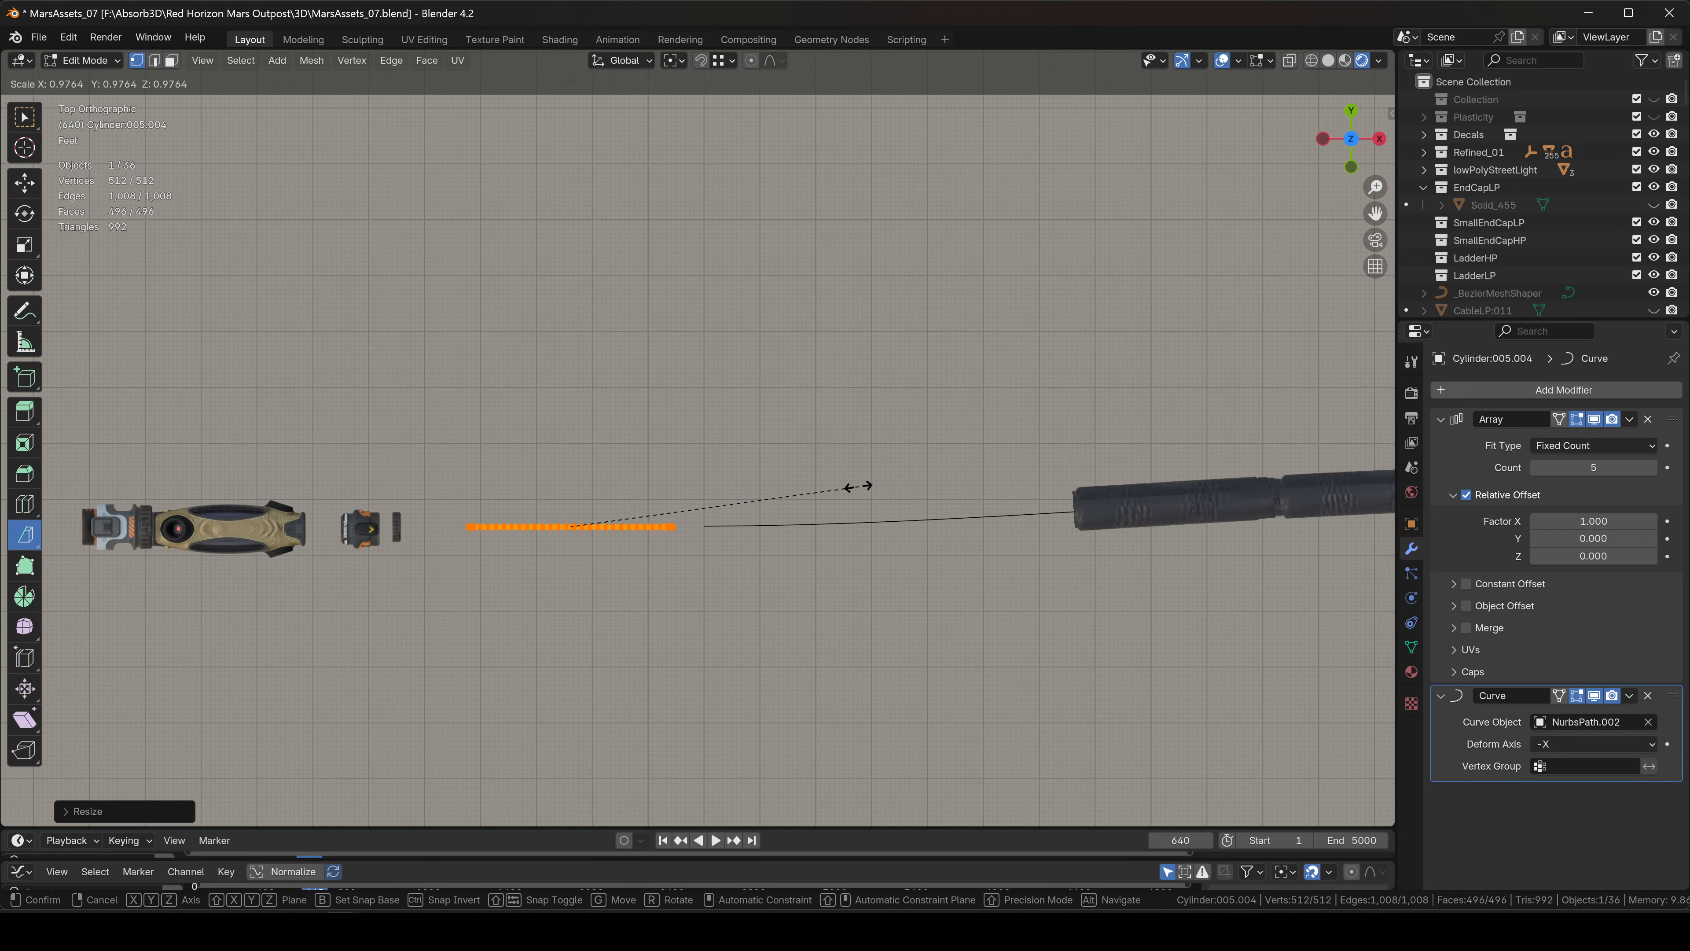
left_click(784, 506)
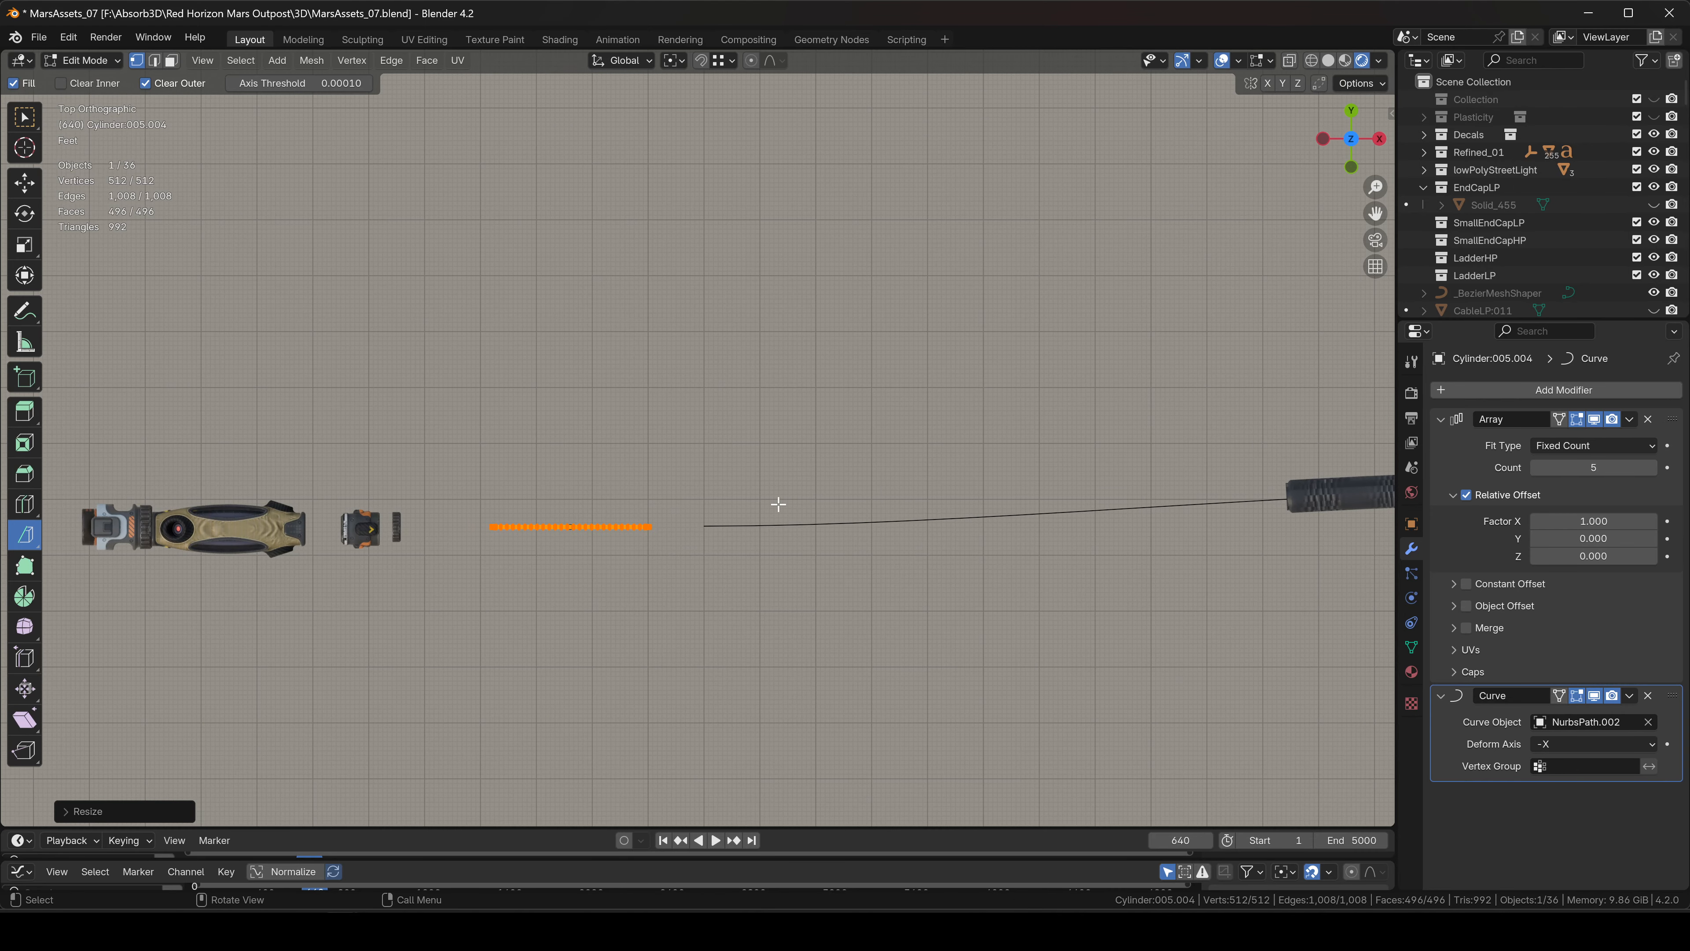
key("s")
left_click(725, 515)
Slide the hose mesh along the X axis to the start of the path.
scroll(787, 516, "down", 4)
middle_click_drag(890, 490, 650, 433, "shift")
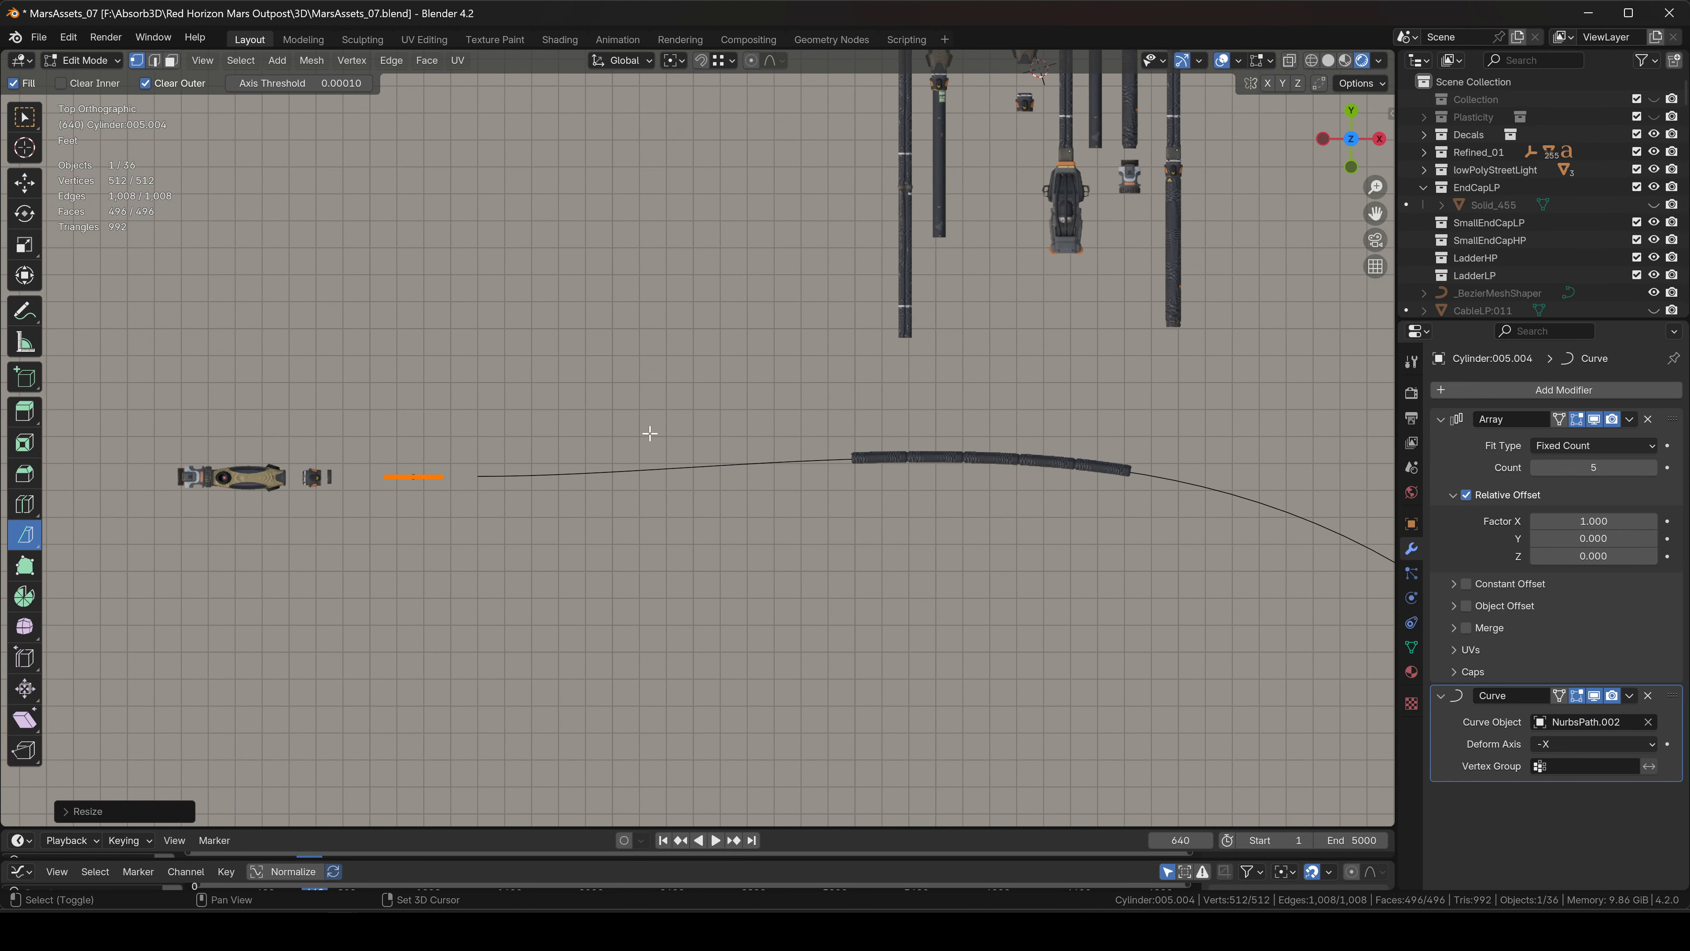
key("g")
key("x")
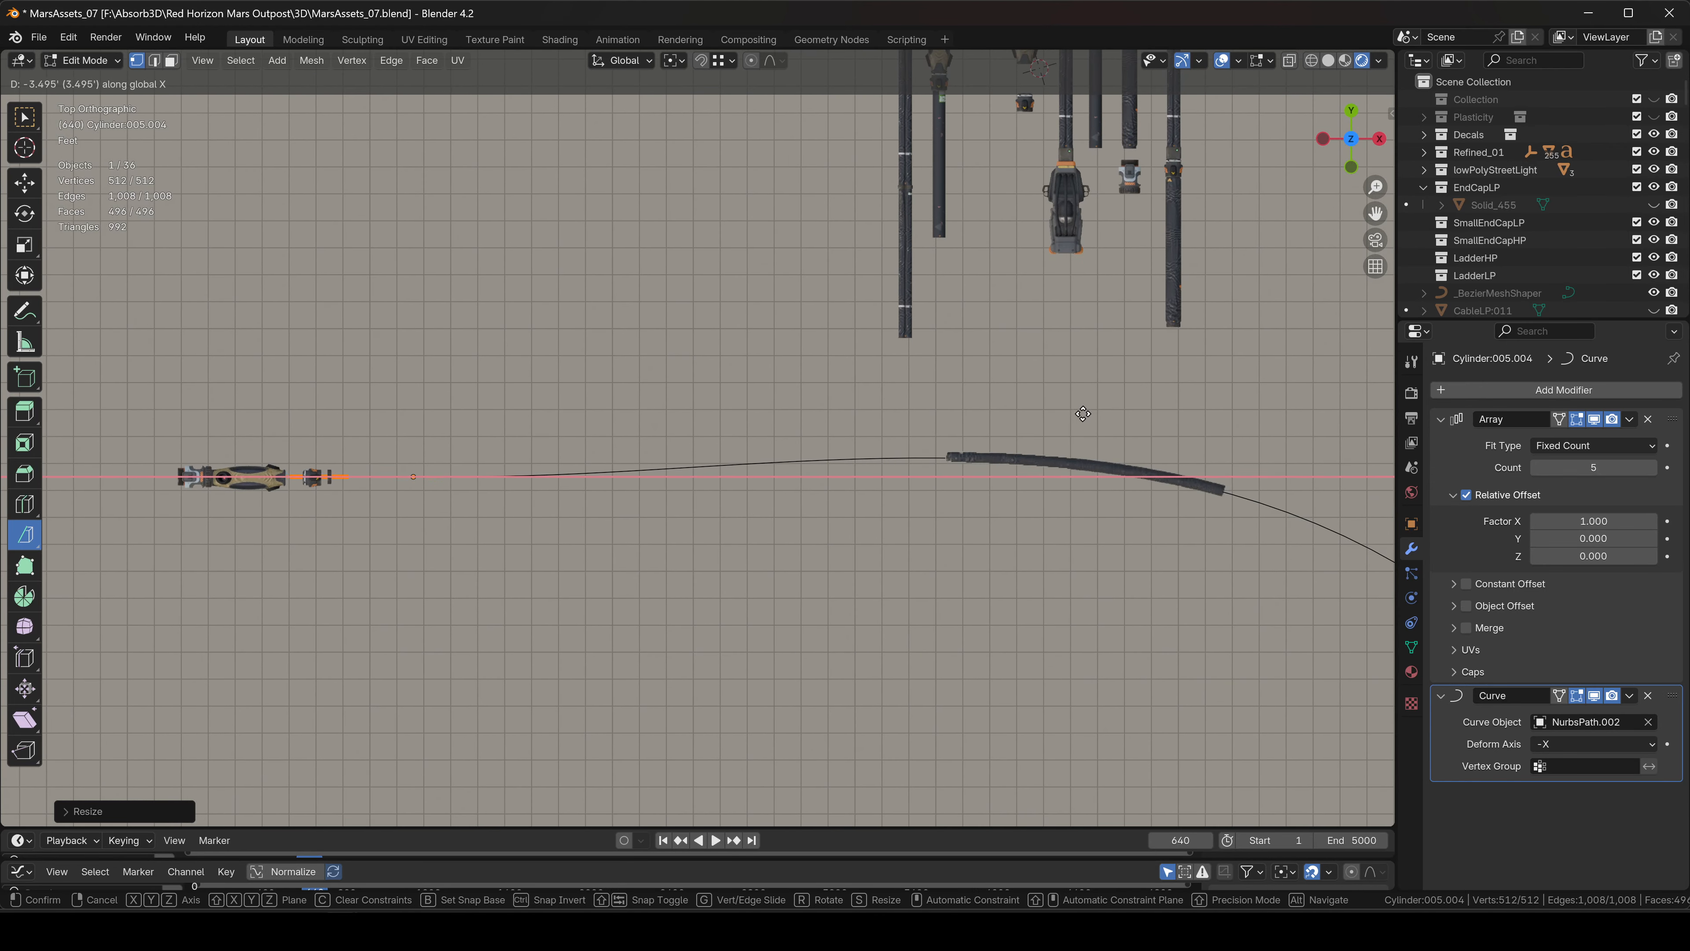
left_click(1376, 427)
scroll(1131, 392, "up", 6)
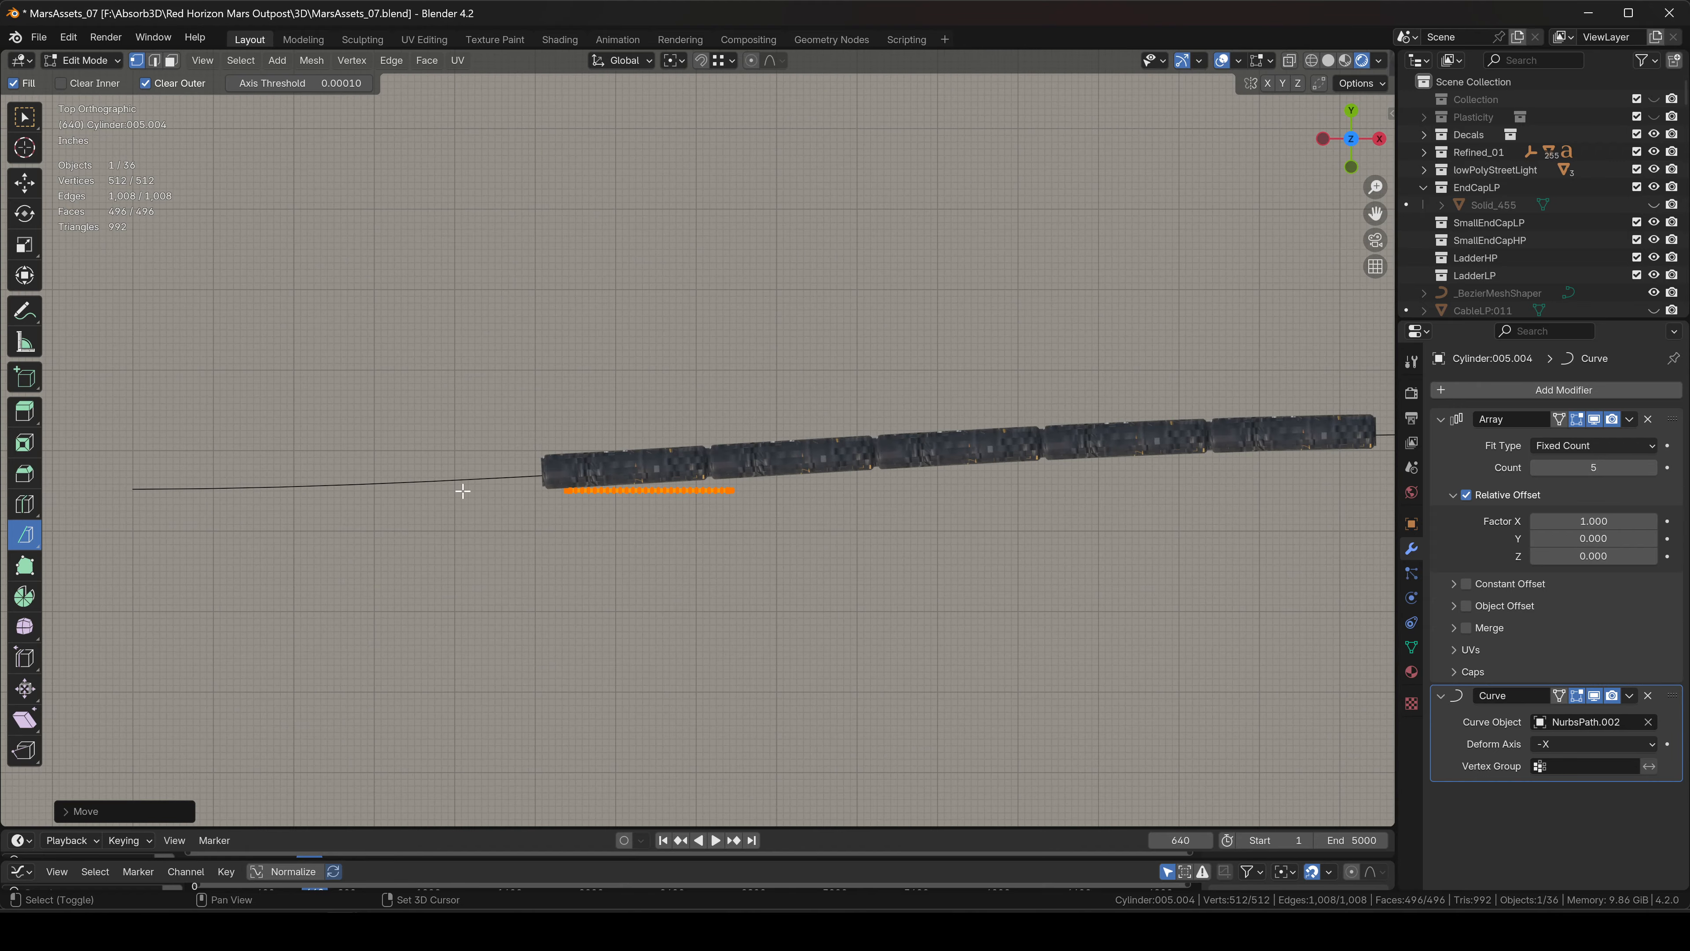
scroll(1127, 390, "down", 10)
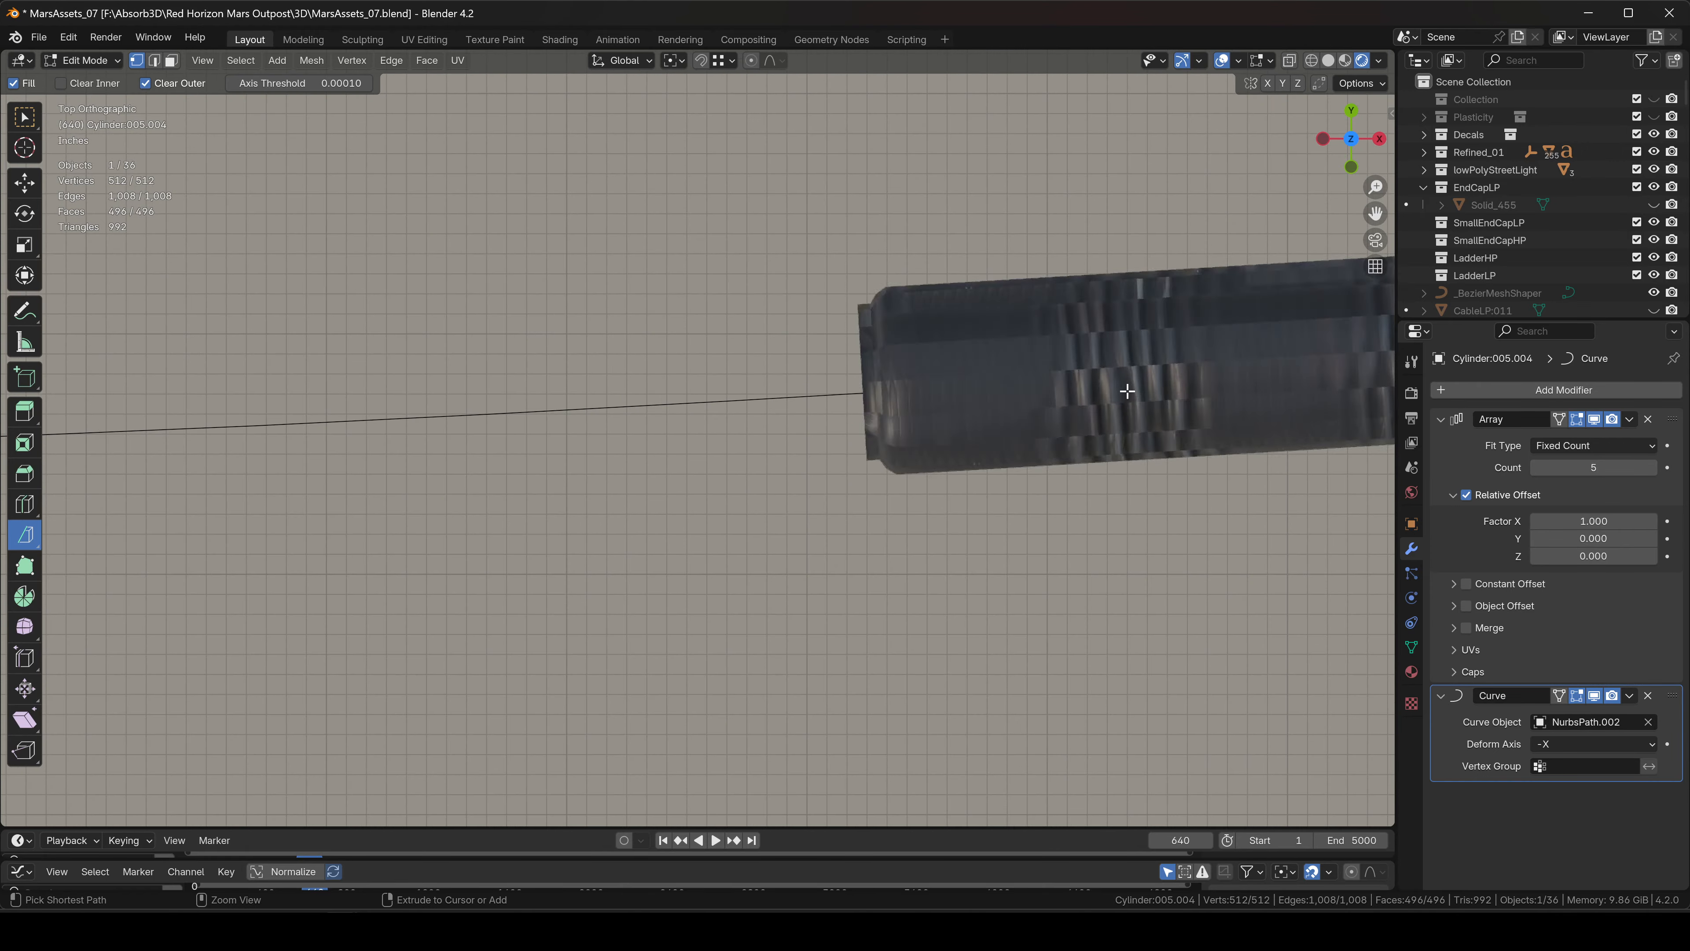
scroll(1063, 422, "down", 4)
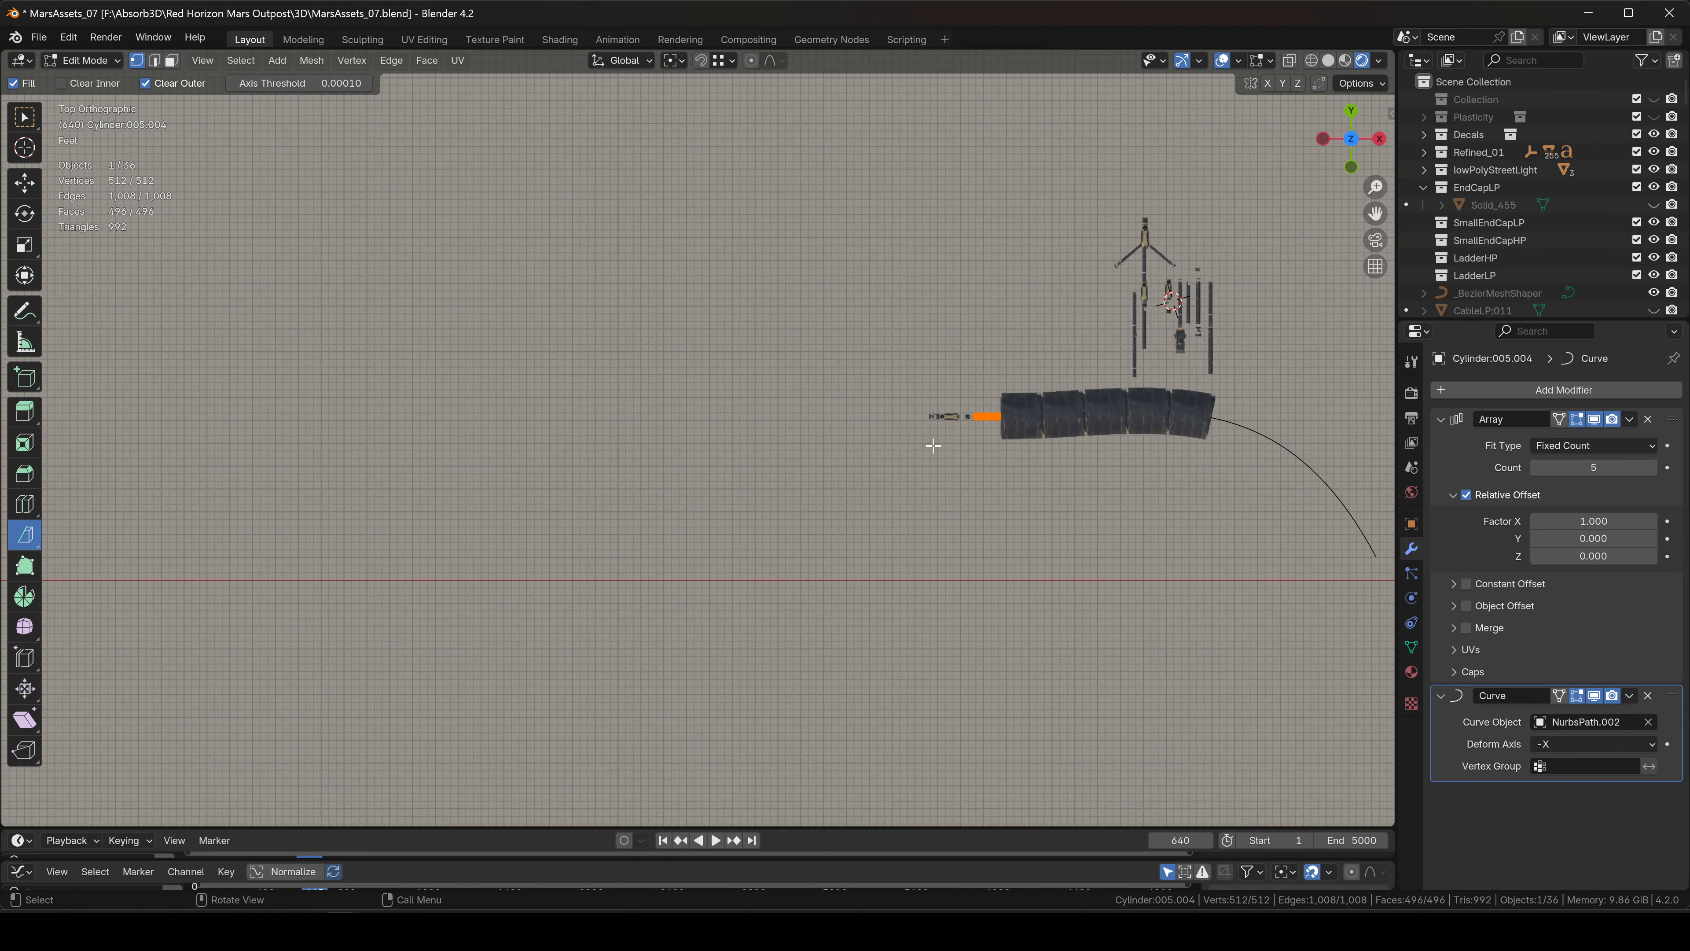
scroll(1071, 416, "up", 6)
key("ctrl+Tab")
In Object Mode, stretch the hose along X, shrink it, and slide it along X.
left_click(920, 414)
middle_click_drag(923, 398, 778, 410, "shift")
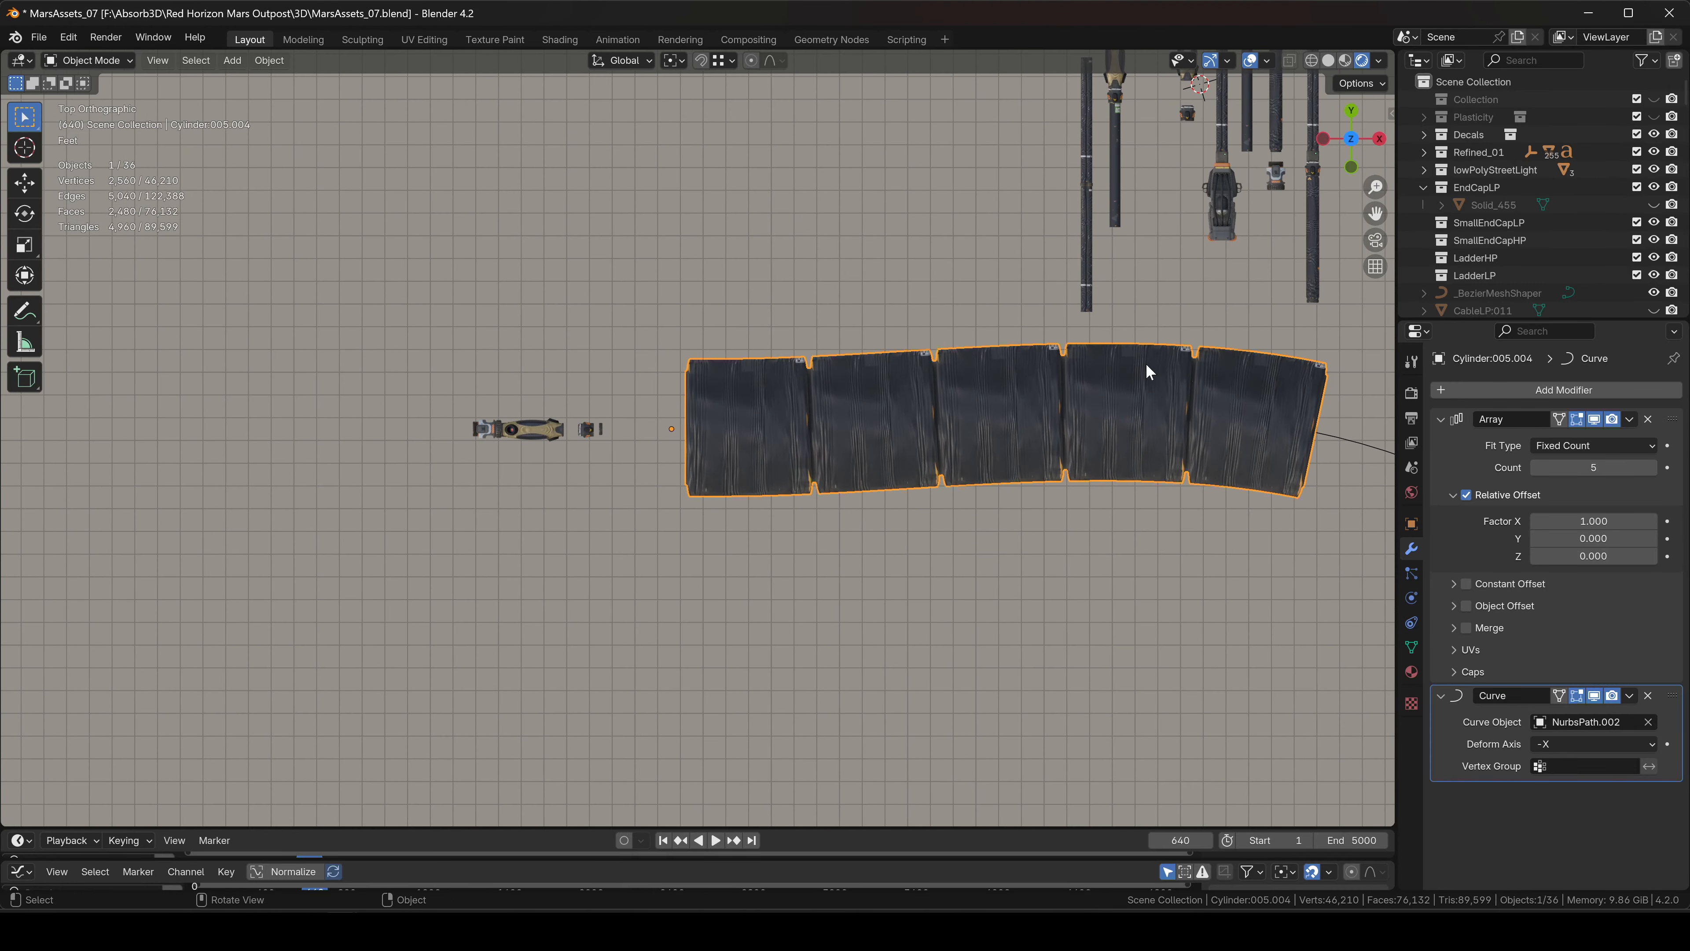
key("s")
key("x")
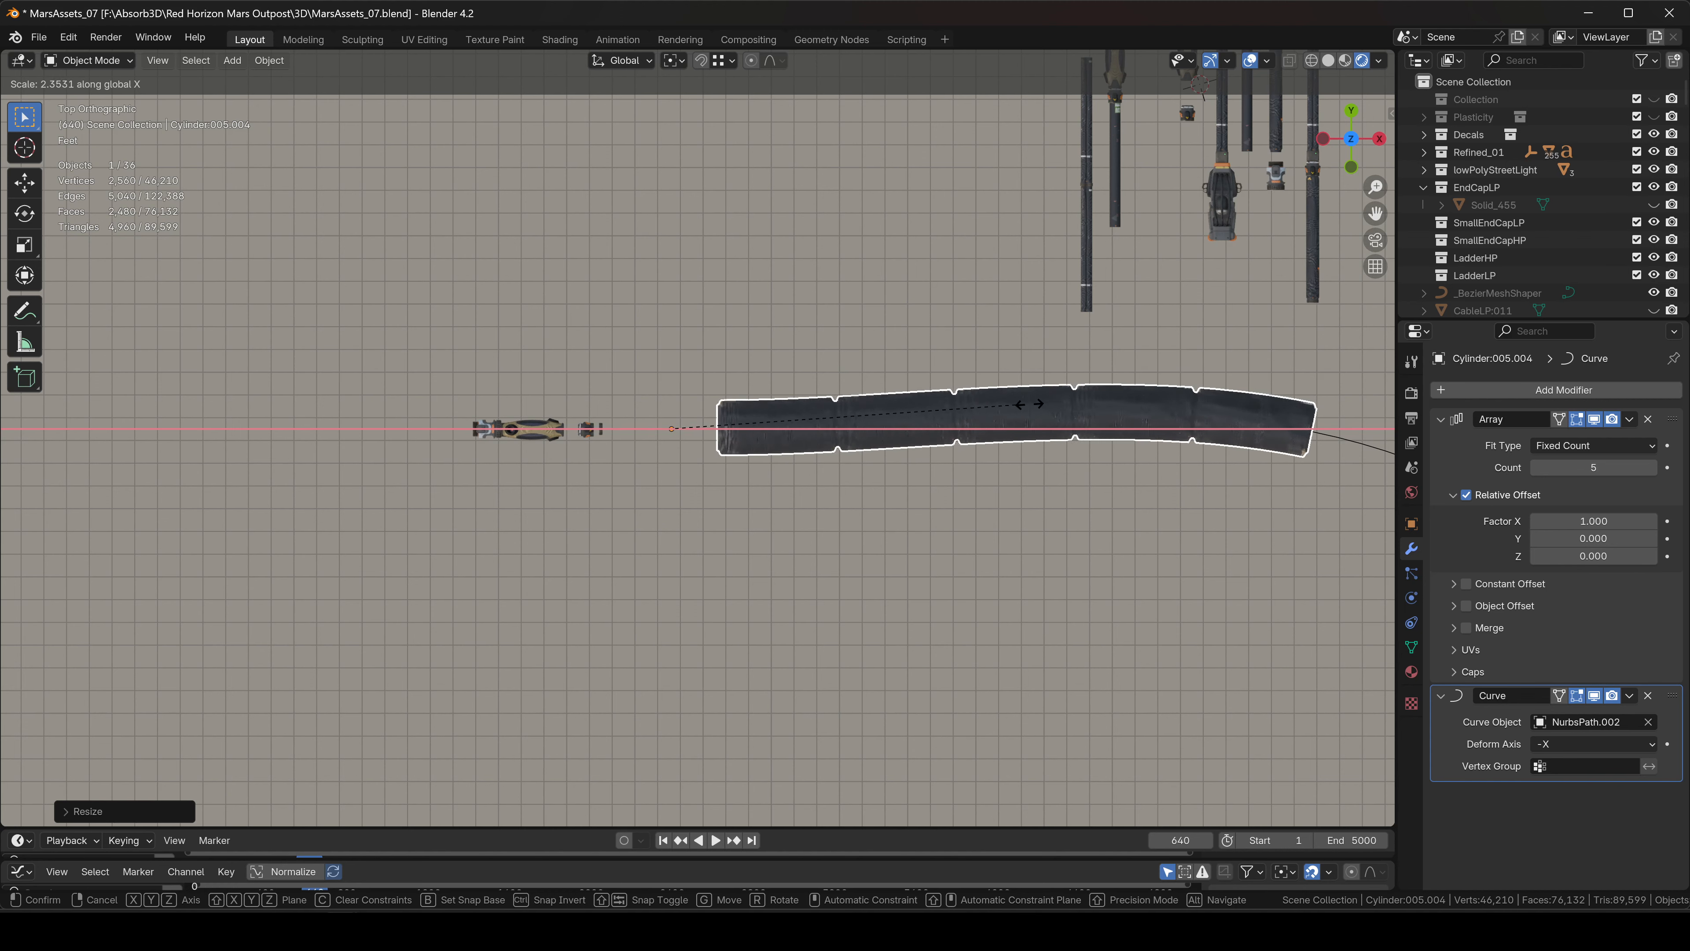
left_click(1350, 362)
key("s")
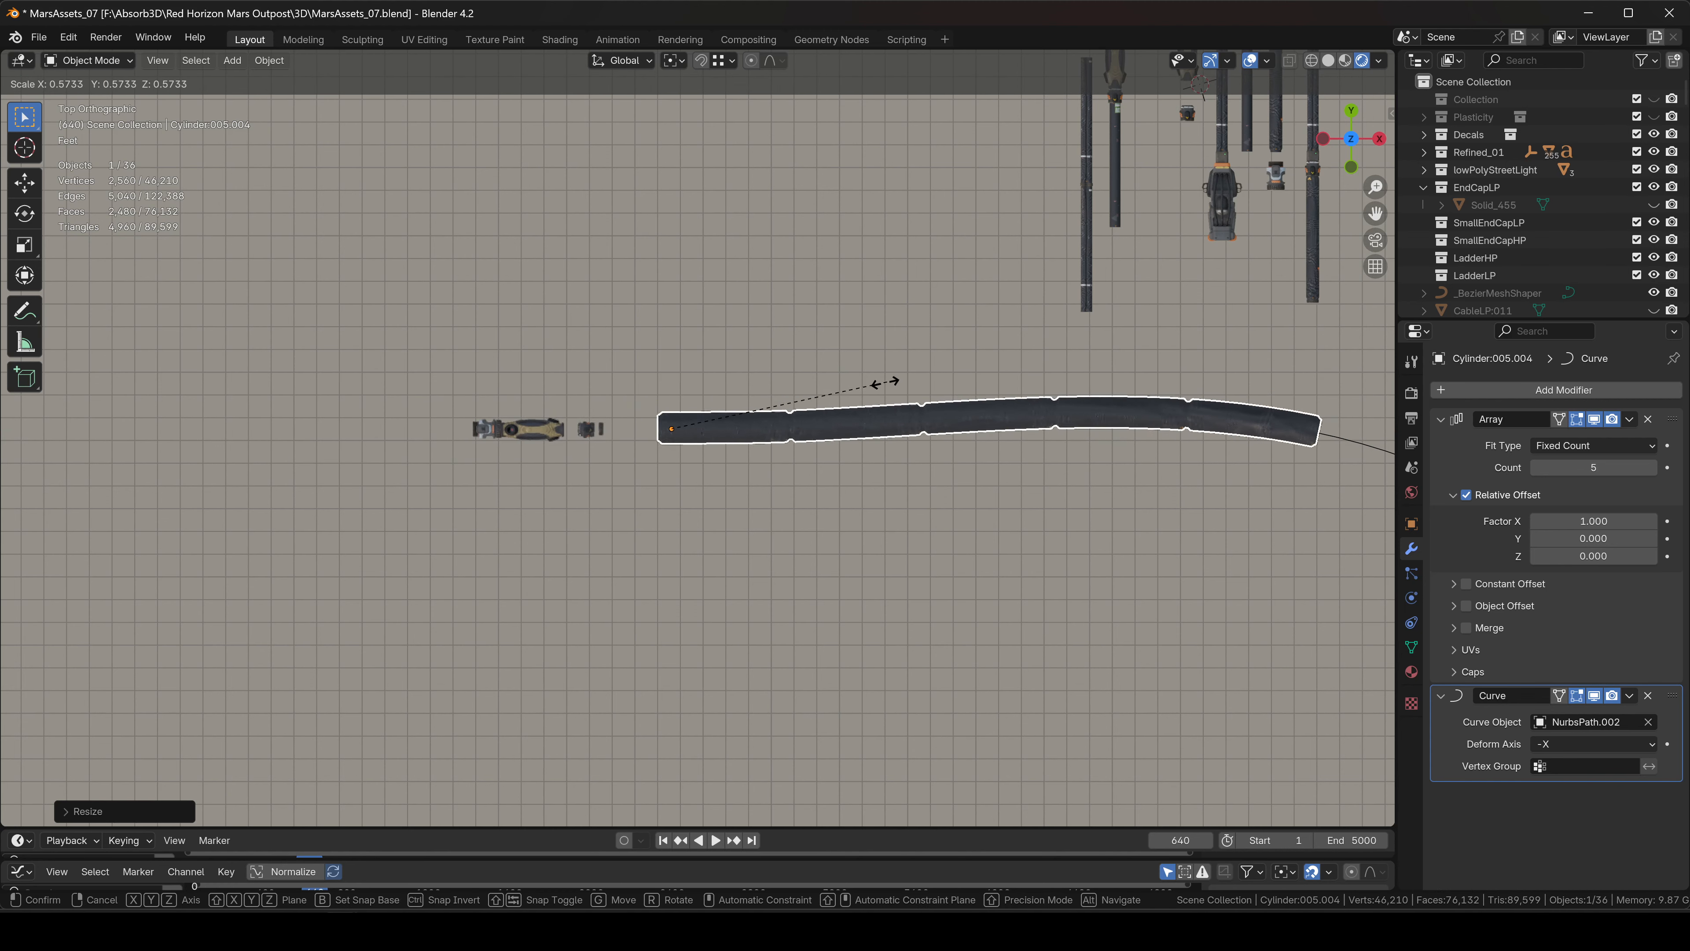
left_click(773, 414)
key("g")
key("x")
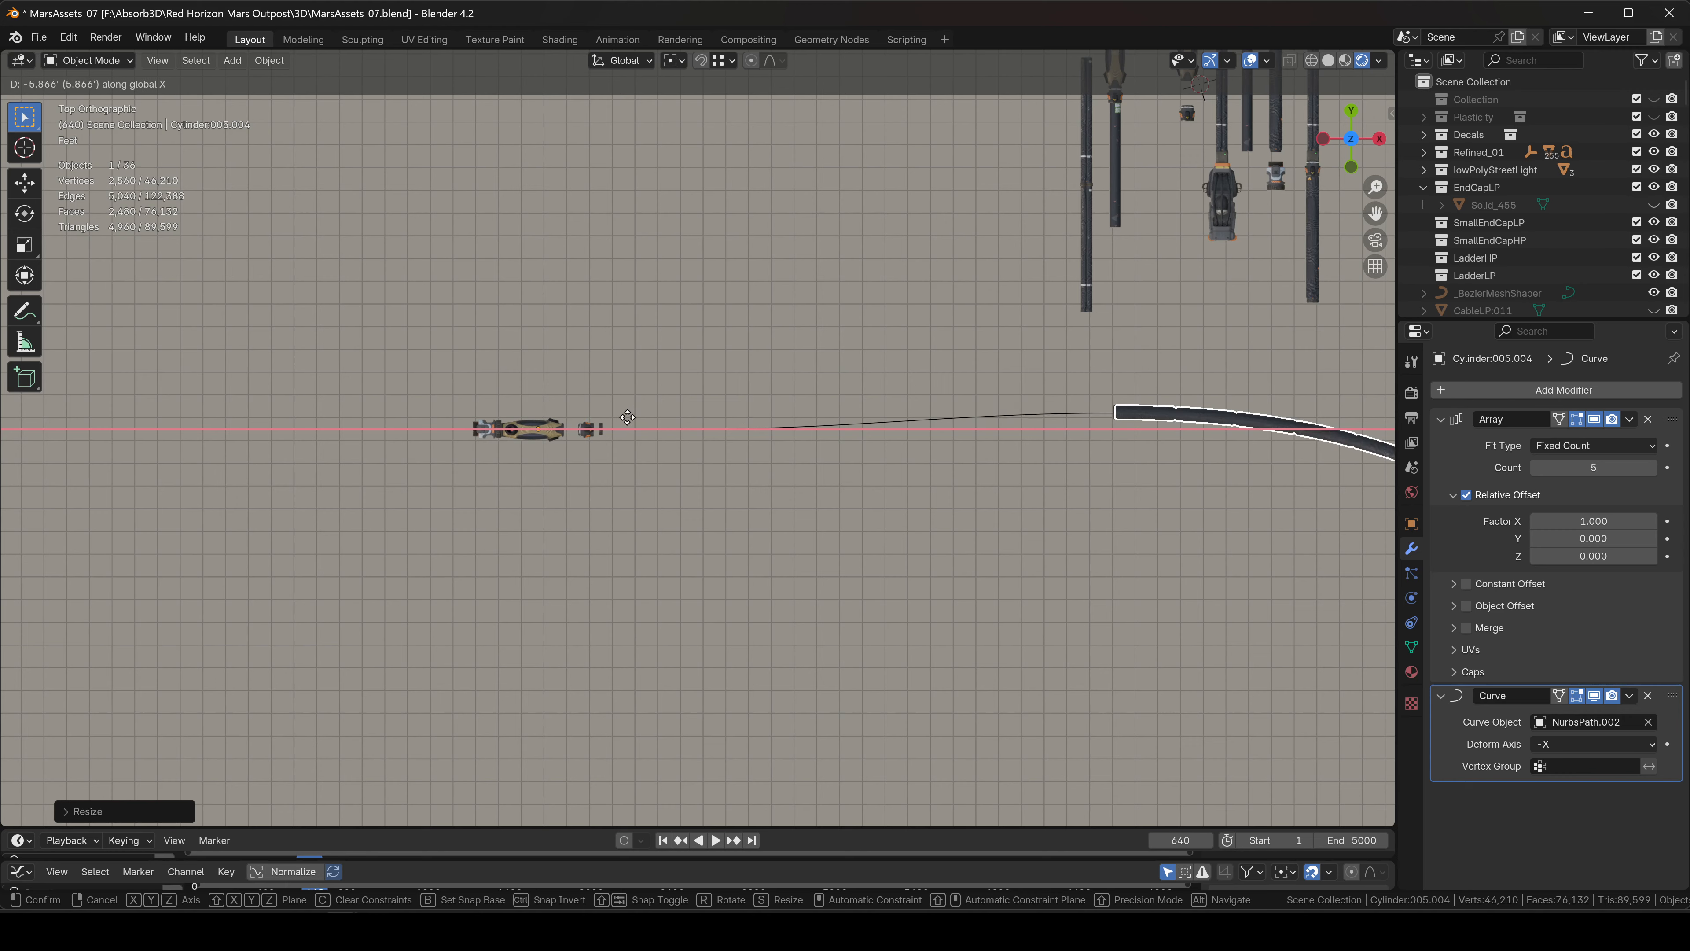
left_click(1106, 421)
Shrink the hose further, move it near the nozzle, and raise Array Count to 18.
scroll(626, 433, "up", 5)
key("s")
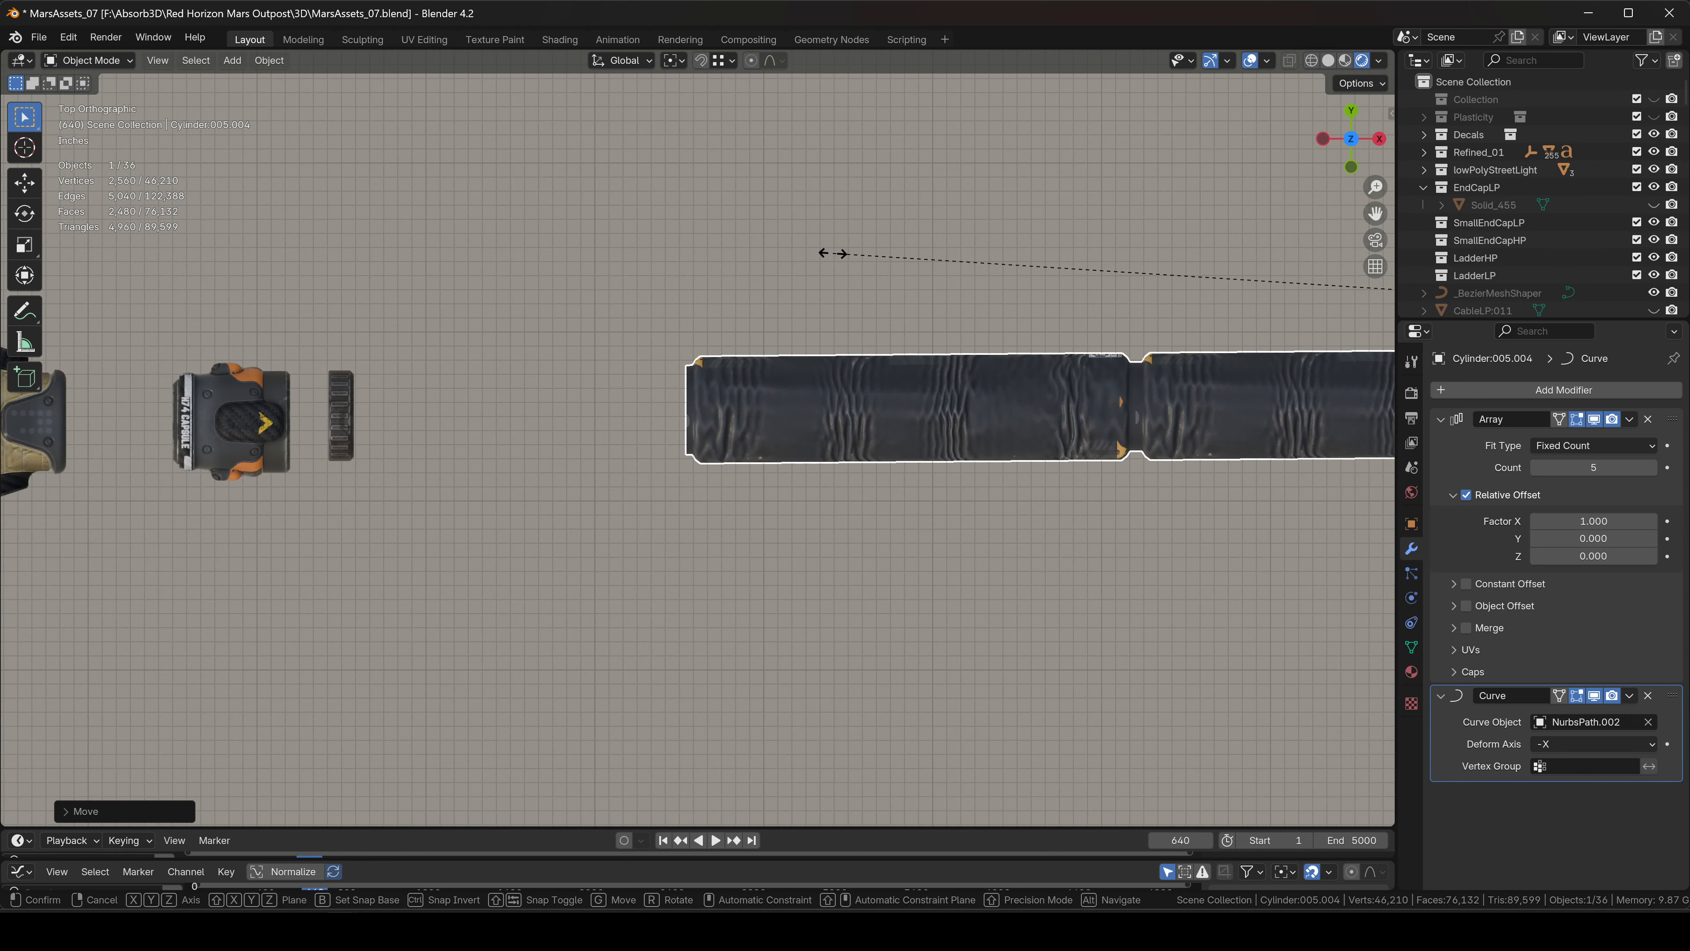
left_click(1343, 286)
key("g")
key("x")
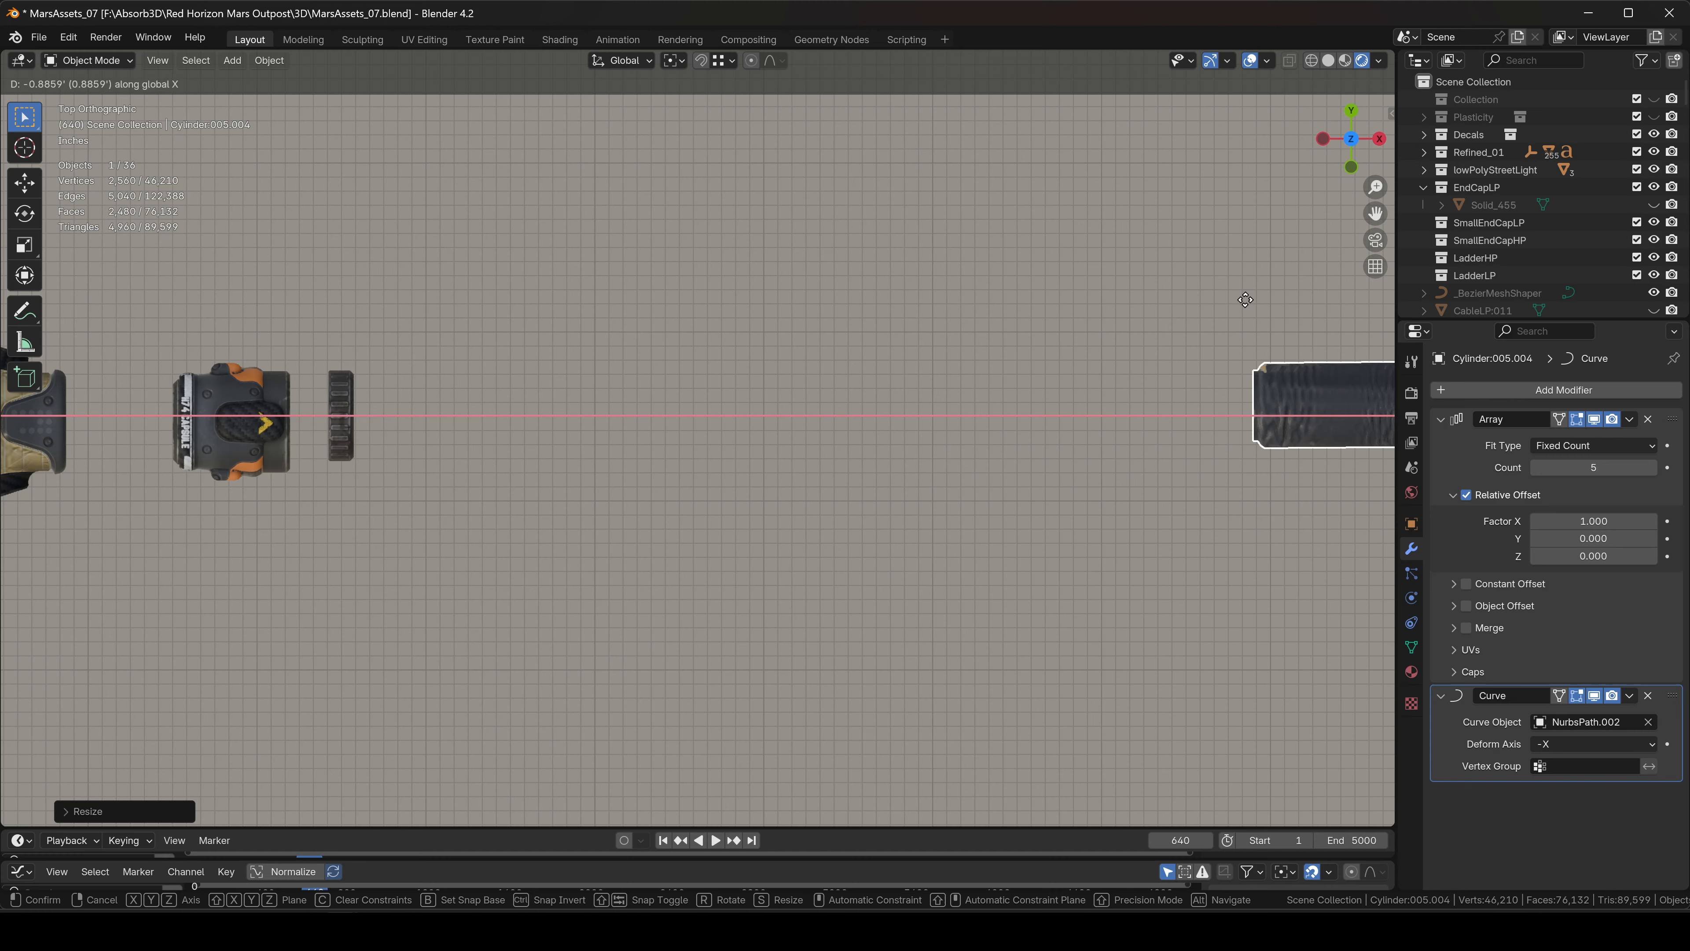
left_click(585, 365)
scroll(585, 365, "down", 10)
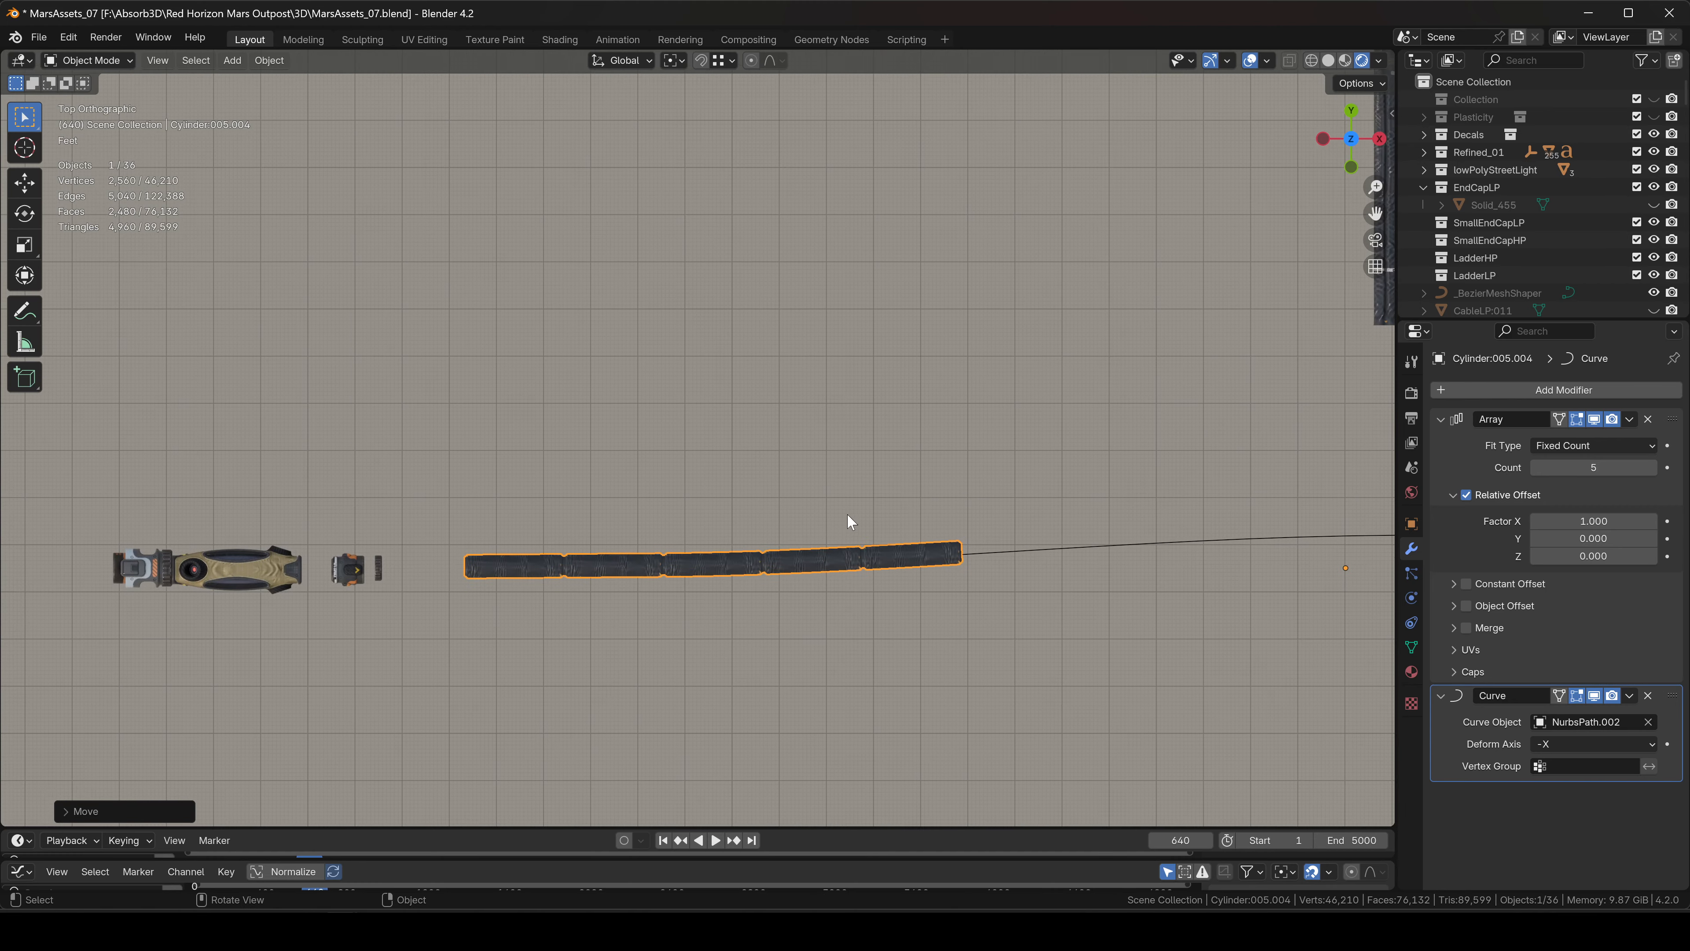
middle_click_drag(780, 416, 881, 380, "shift")
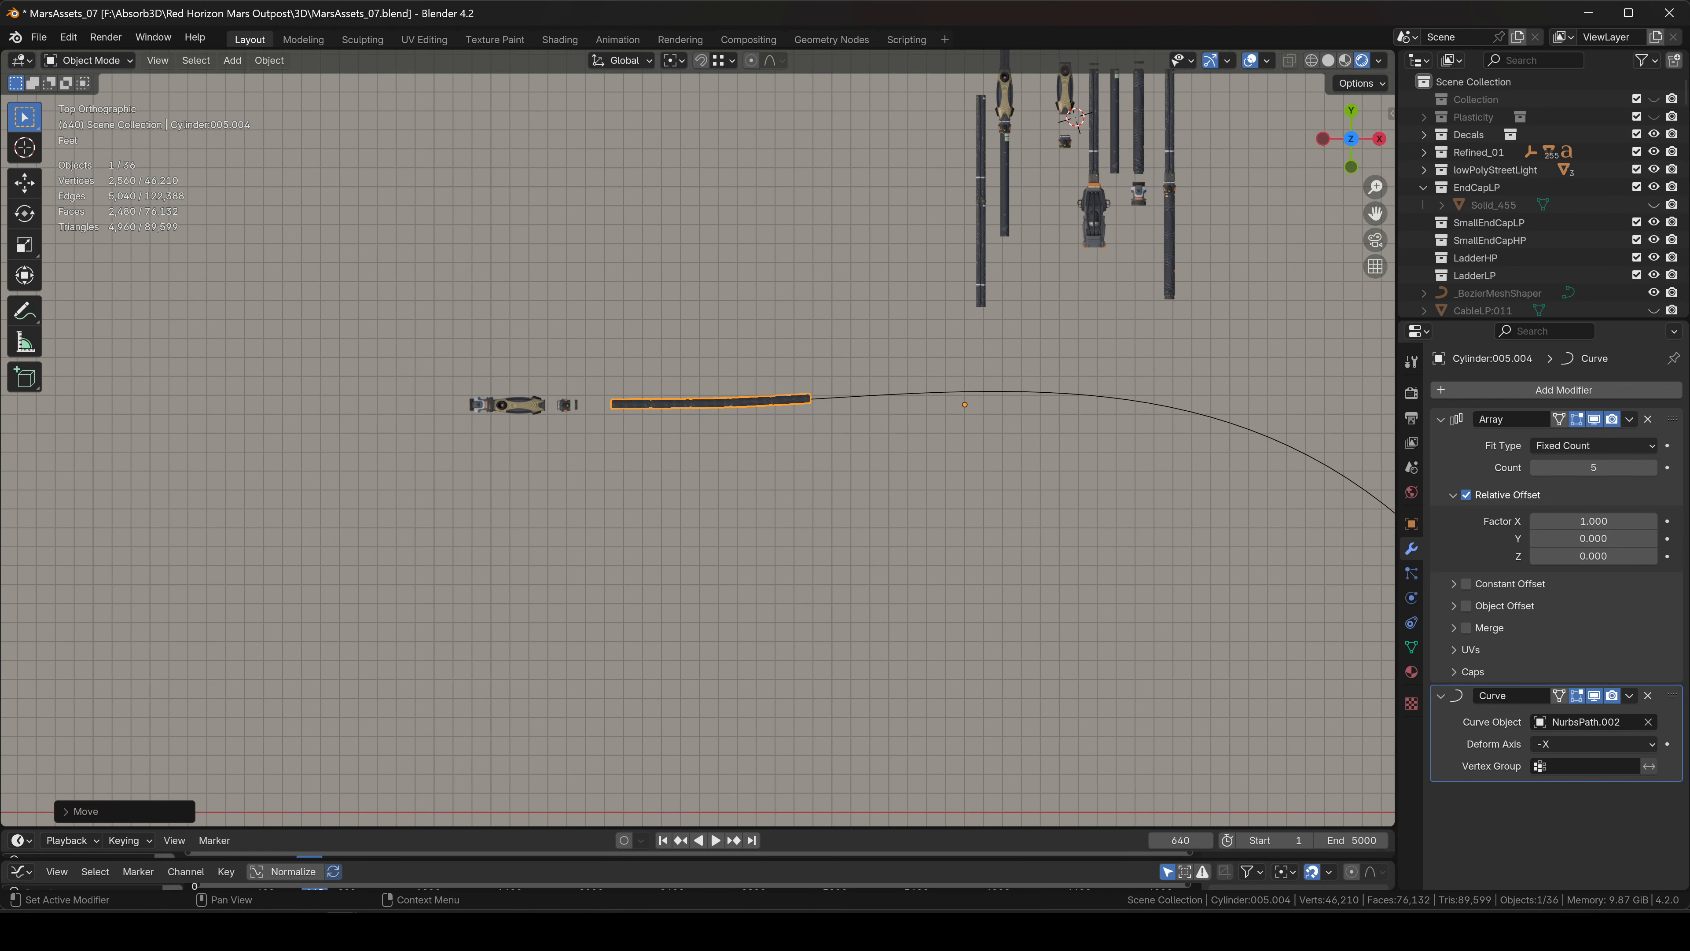
left_click_drag(1592, 468, 1644, 468)
Set the Curve modifier Deform Axis to X and raise Array Count to 23.
left_click(1561, 742)
left_click(1542, 741)
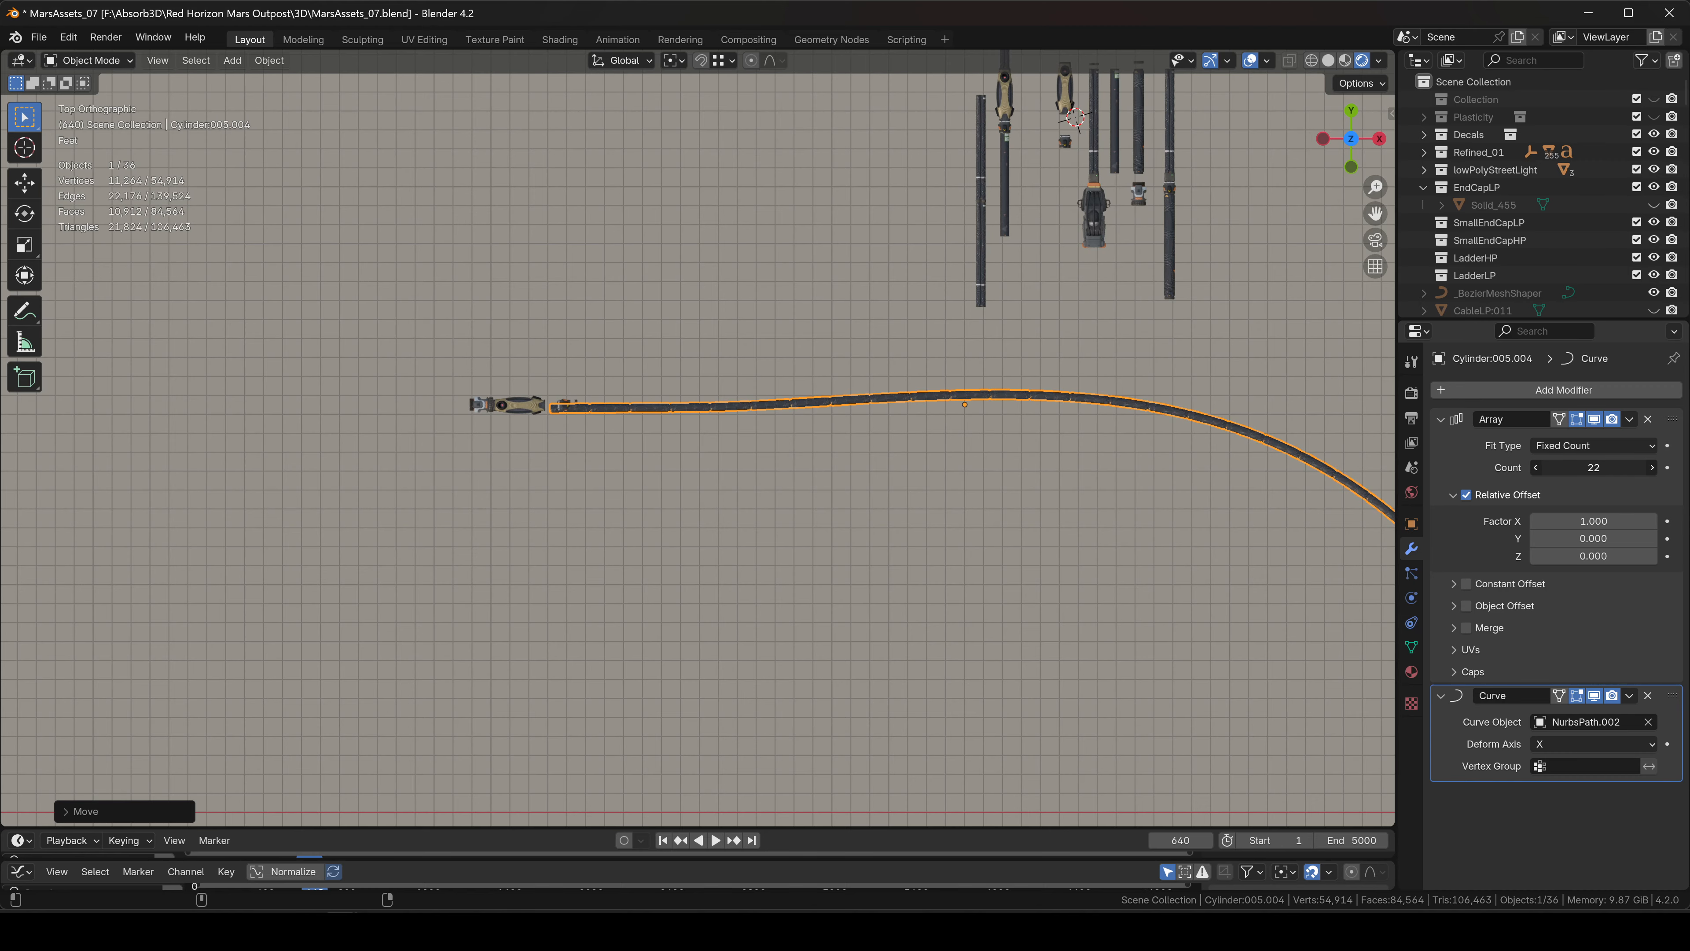
left_click_drag(1593, 468, 1601, 468)
middle_click_drag(938, 373, 599, 300, "shift")
middle_click_drag(921, 379, 841, 163)
scroll(1094, 525, "up", 2)
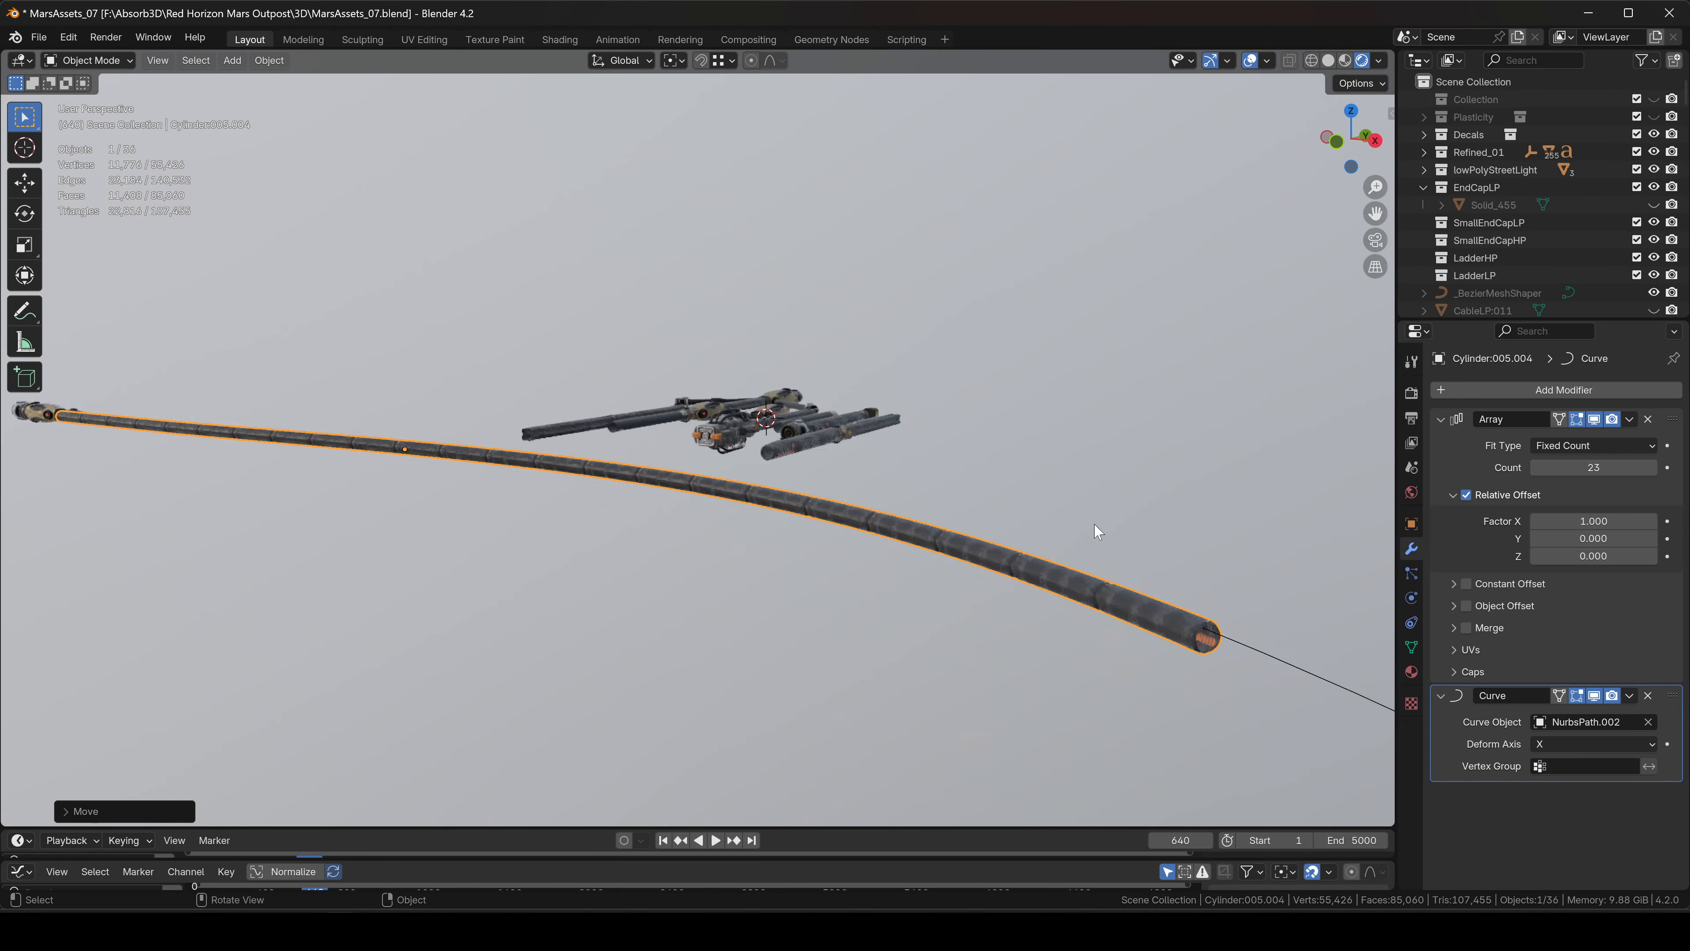
scroll(1095, 524, "up", 2)
middle_click_drag(1094, 524, 1152, 549)
scroll(1152, 548, "down", 4)
middle_click_drag(482, 513, 1244, 353, "shift")
middle_click_drag(888, 393, 838, 477)
In top orthographic view, nudge the hose right along X and inspect the whole curve.
left_click(1350, 122)
scroll(1162, 597, "down", 3)
middle_click_drag(1162, 597, 735, 573, "shift")
key("g")
key("x")
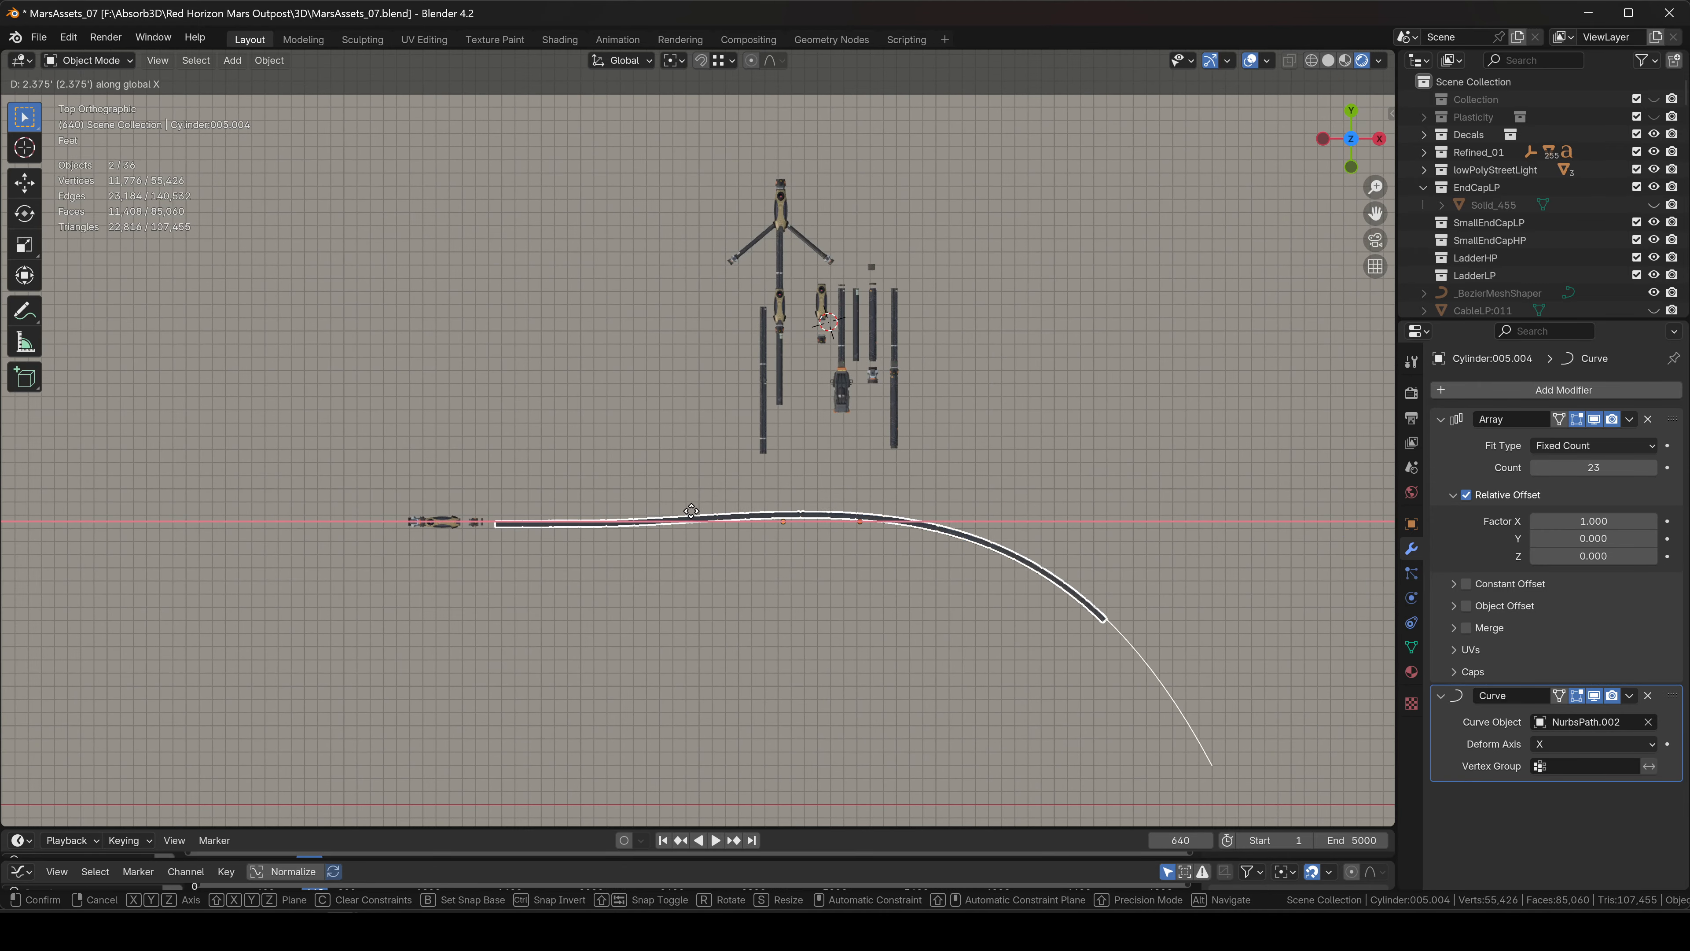
left_click(698, 511)
scroll(429, 542, "up", 10)
middle_click_drag(656, 442, 505, 480, "shift")
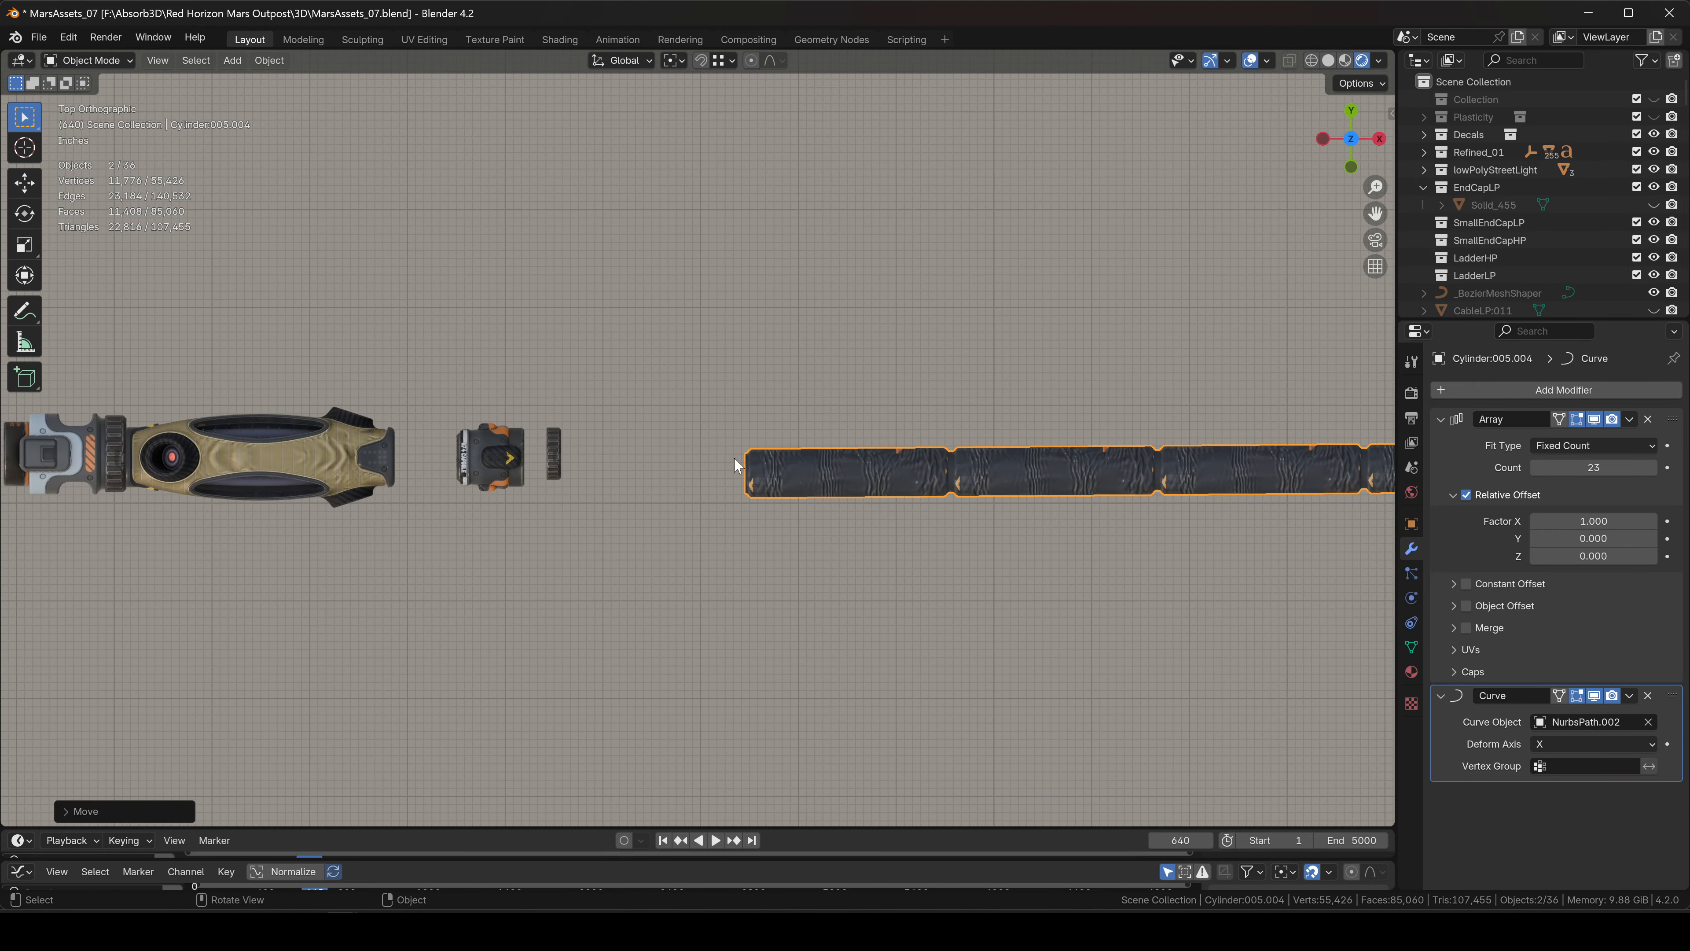
scroll(840, 396, "down", 6)
middle_click_drag(1211, 362, 676, 394, "shift")
scroll(643, 459, "down", 5)
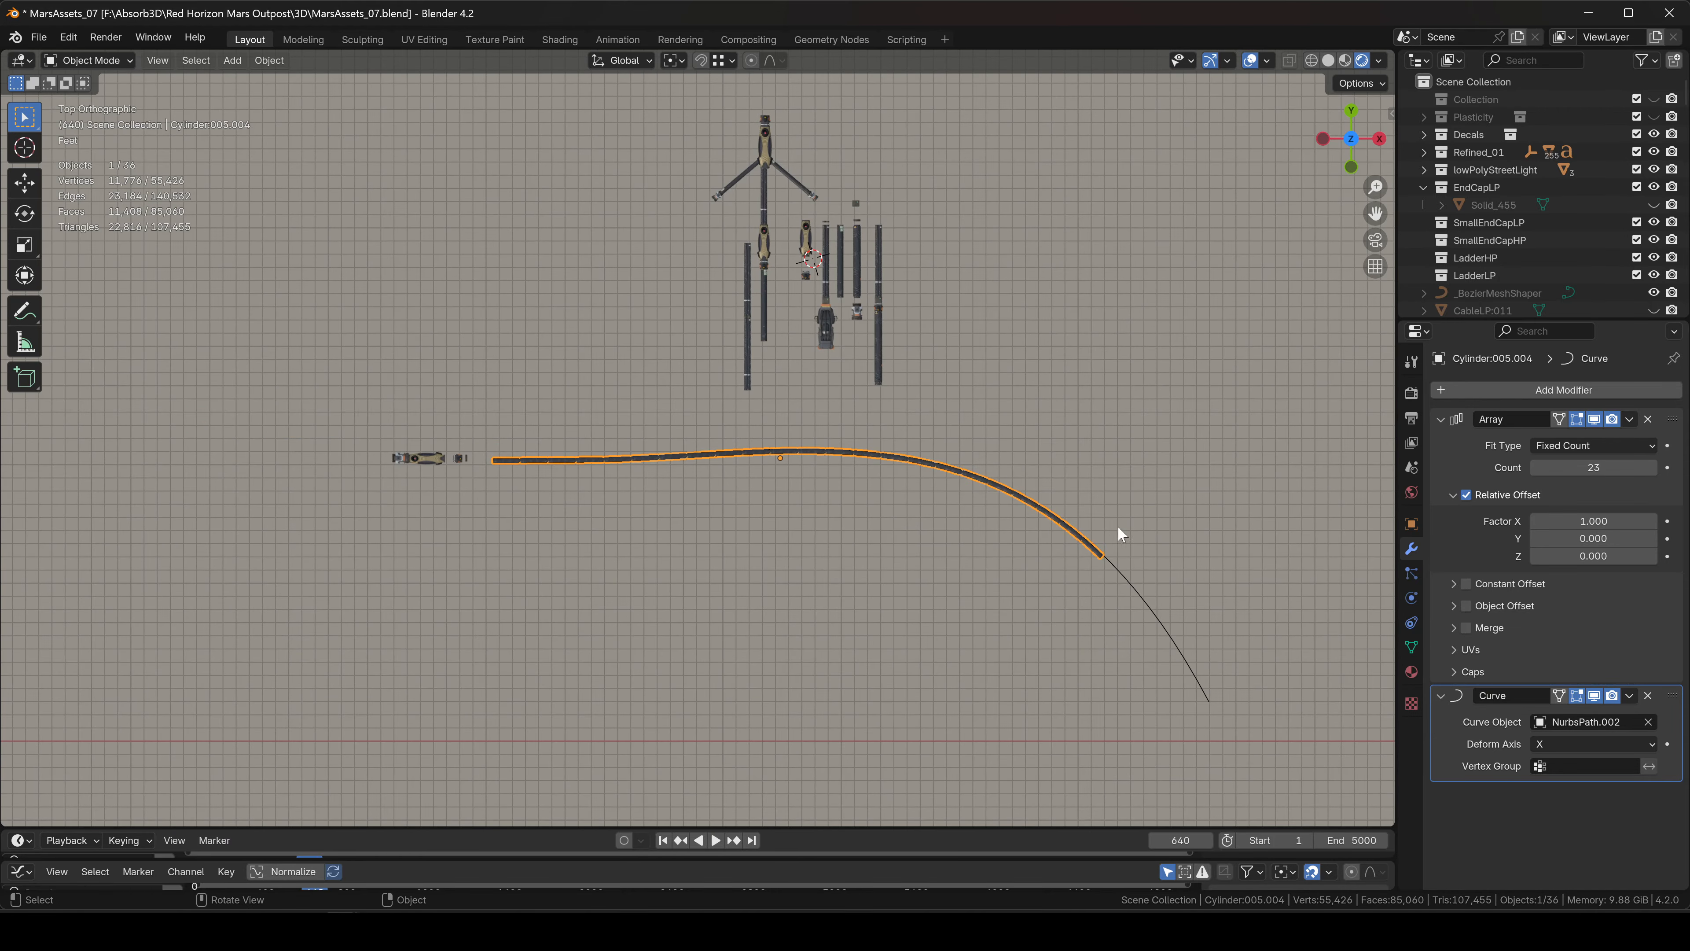
scroll(906, 435, "up", 6)
middle_click_drag(906, 435, 904, 488, "shift")
scroll(770, 438, "down", 5)
scroll(903, 488, "down", 4)
scroll(294, 408, "up", 7)
middle_click_drag(294, 408, 530, 453, "shift")
scroll(678, 555, "up", 5)
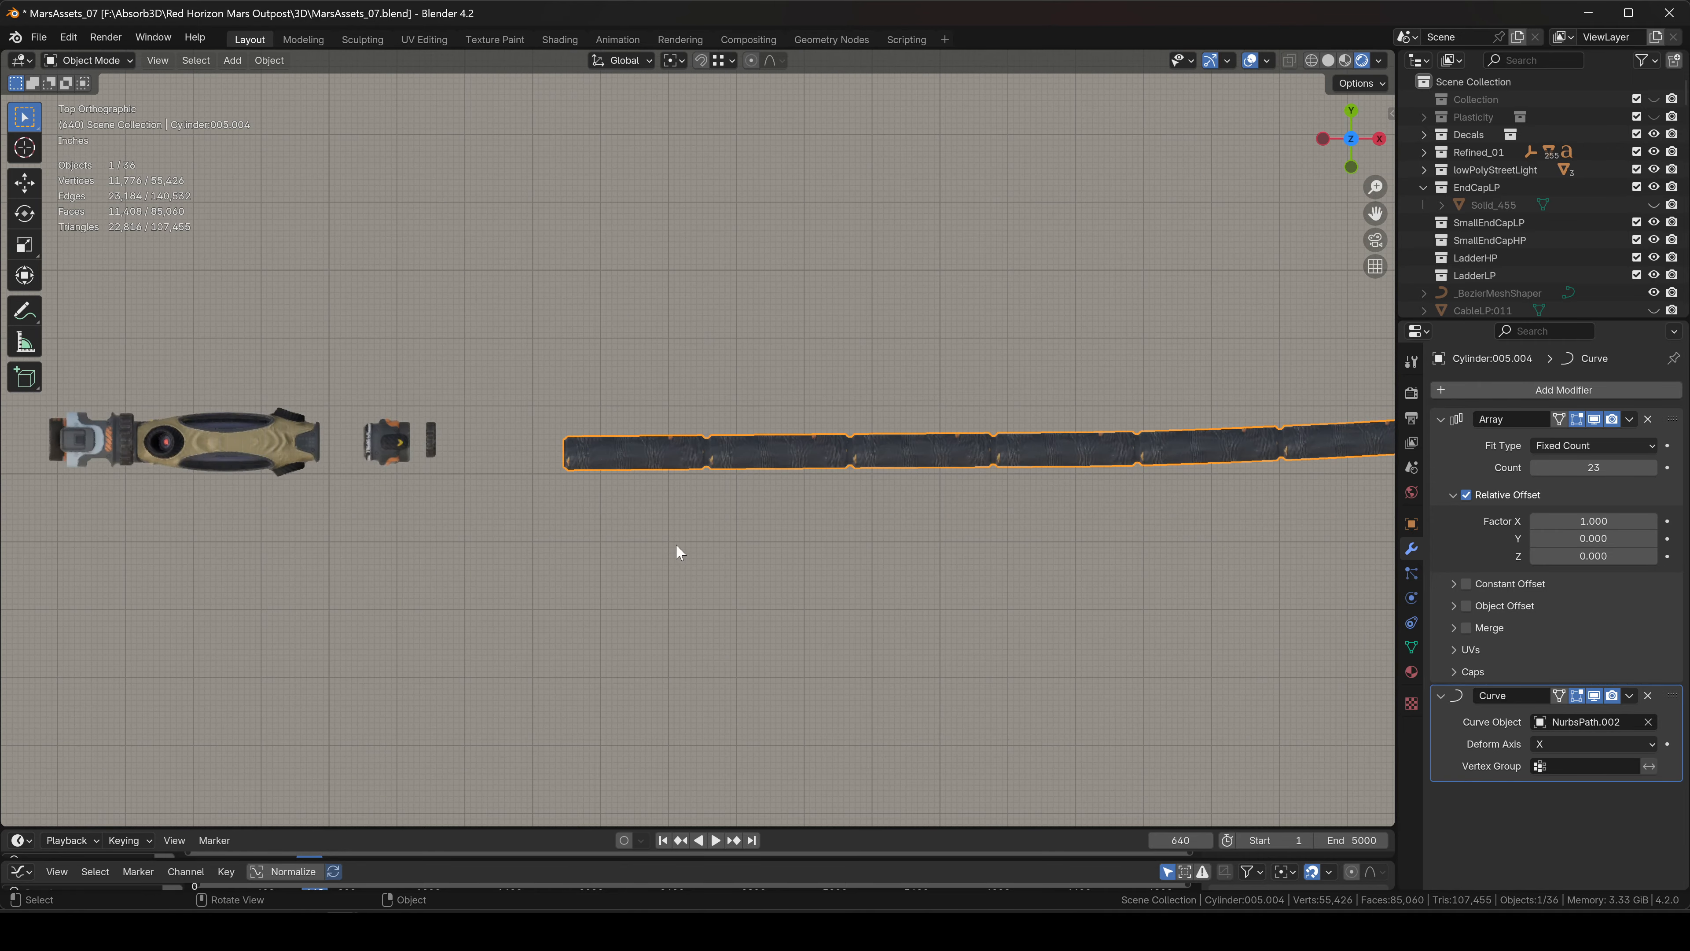
middle_click_drag(678, 555, 842, 586, "shift")
scroll(642, 517, "up", 2)
Move the ribbed clip Solid_20.011 right toward the hose, then add the hose to the selection.
left_click(664, 513)
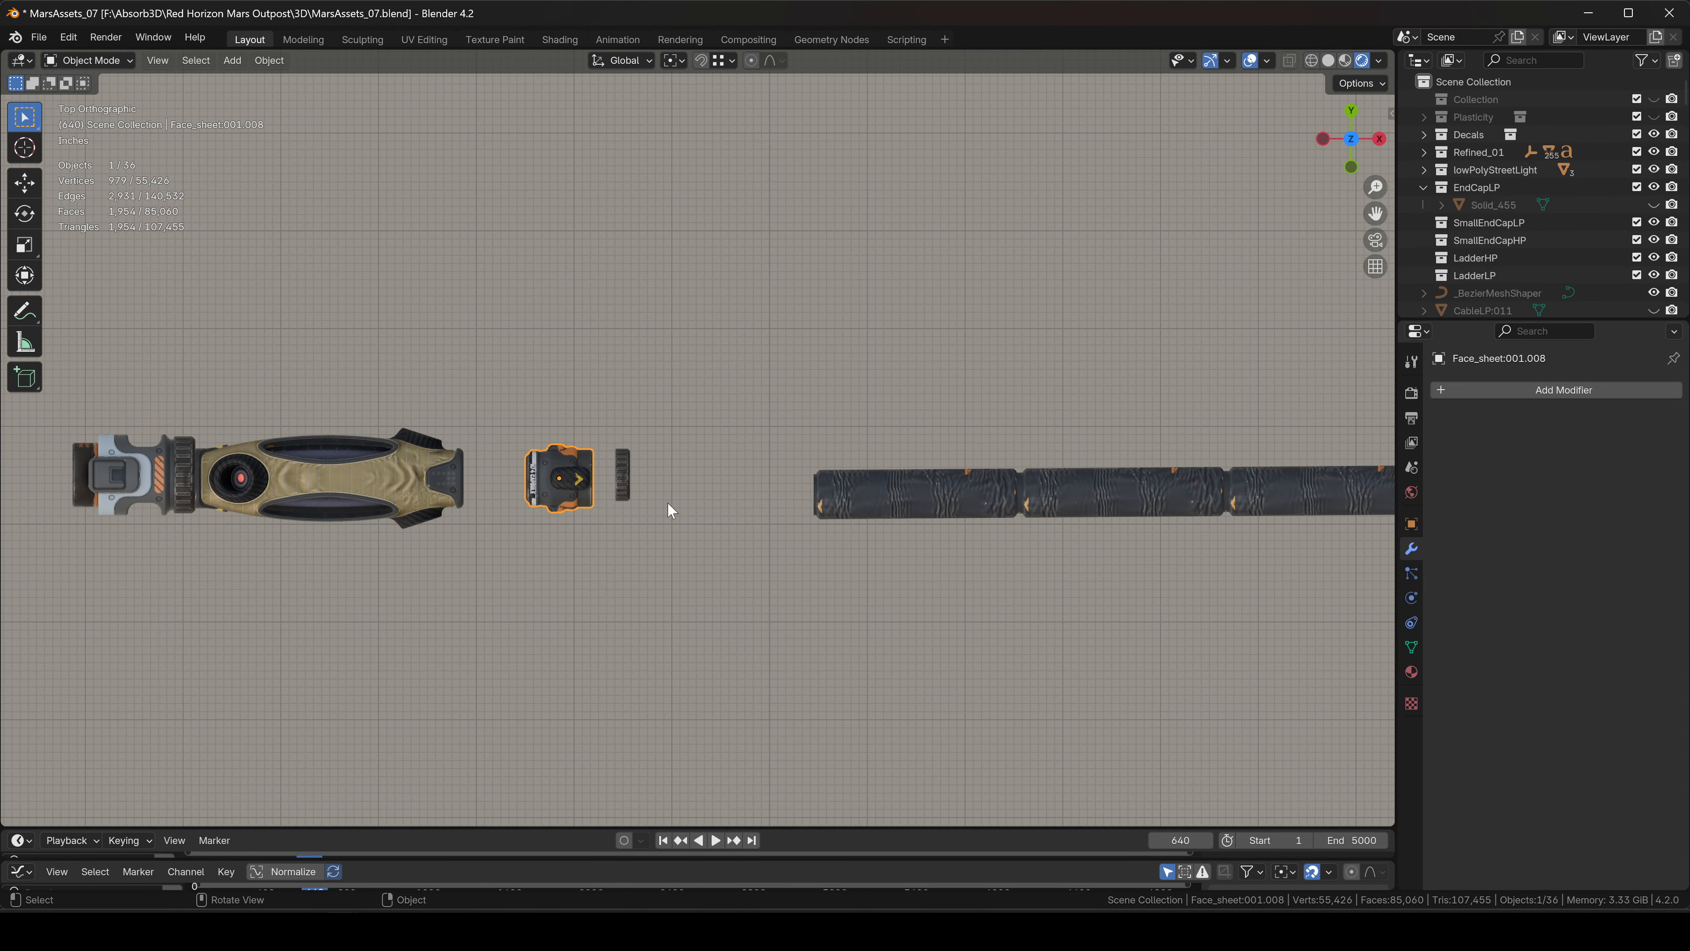
left_click(627, 469)
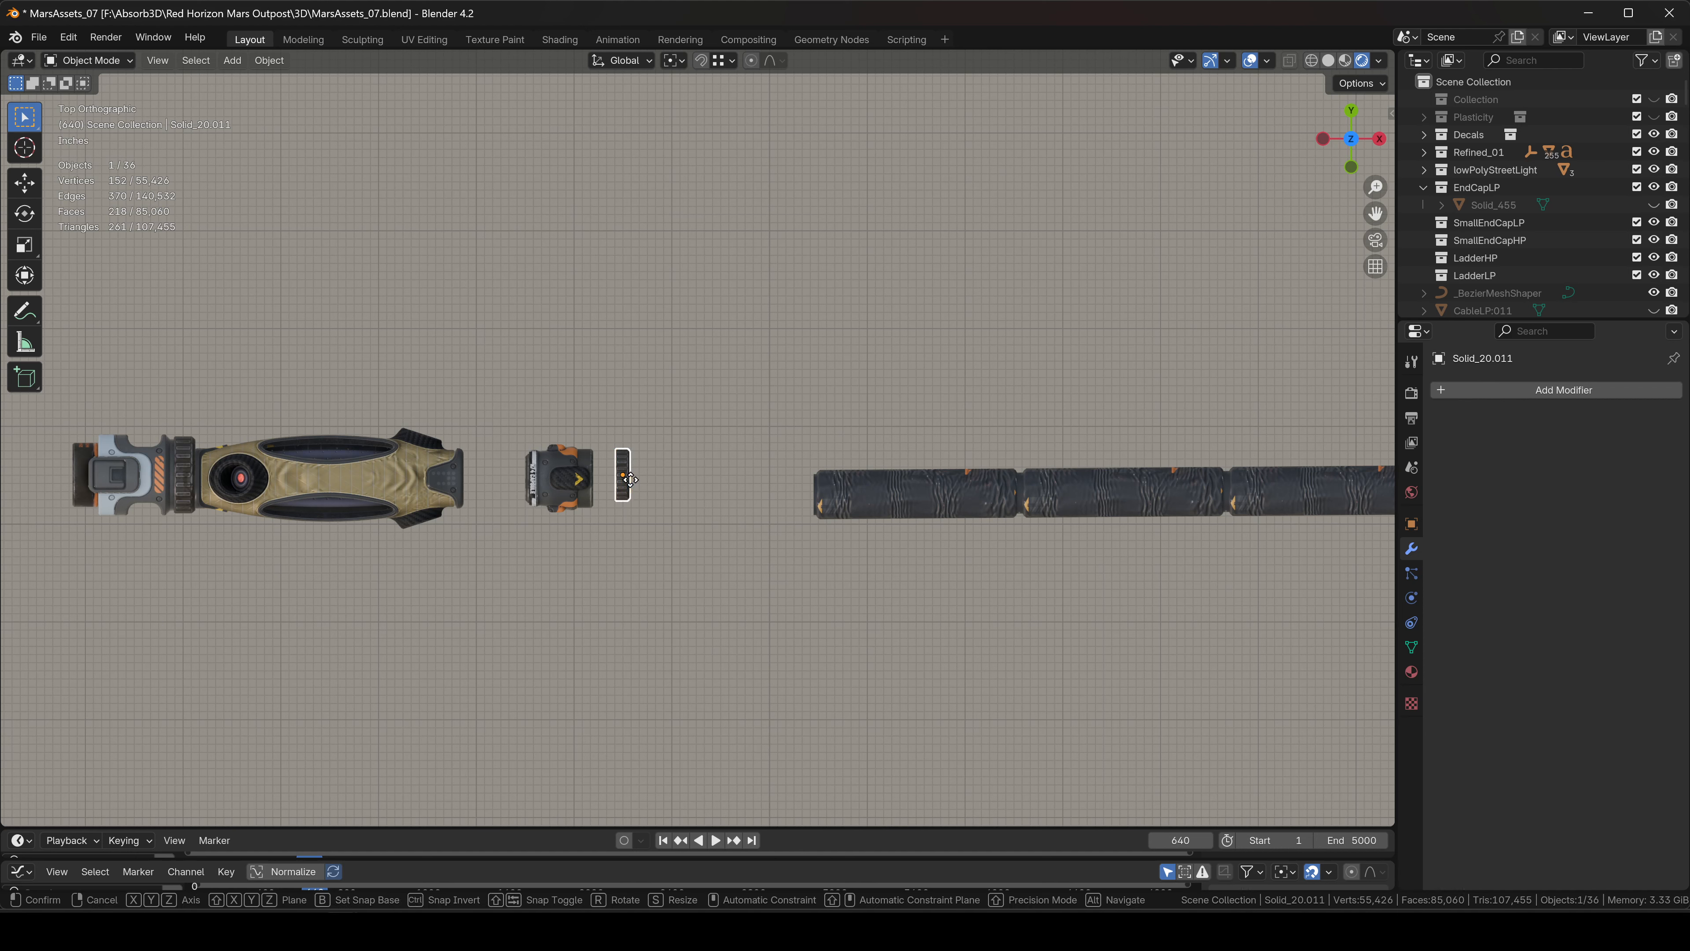
left_click_drag(631, 478, 689, 497)
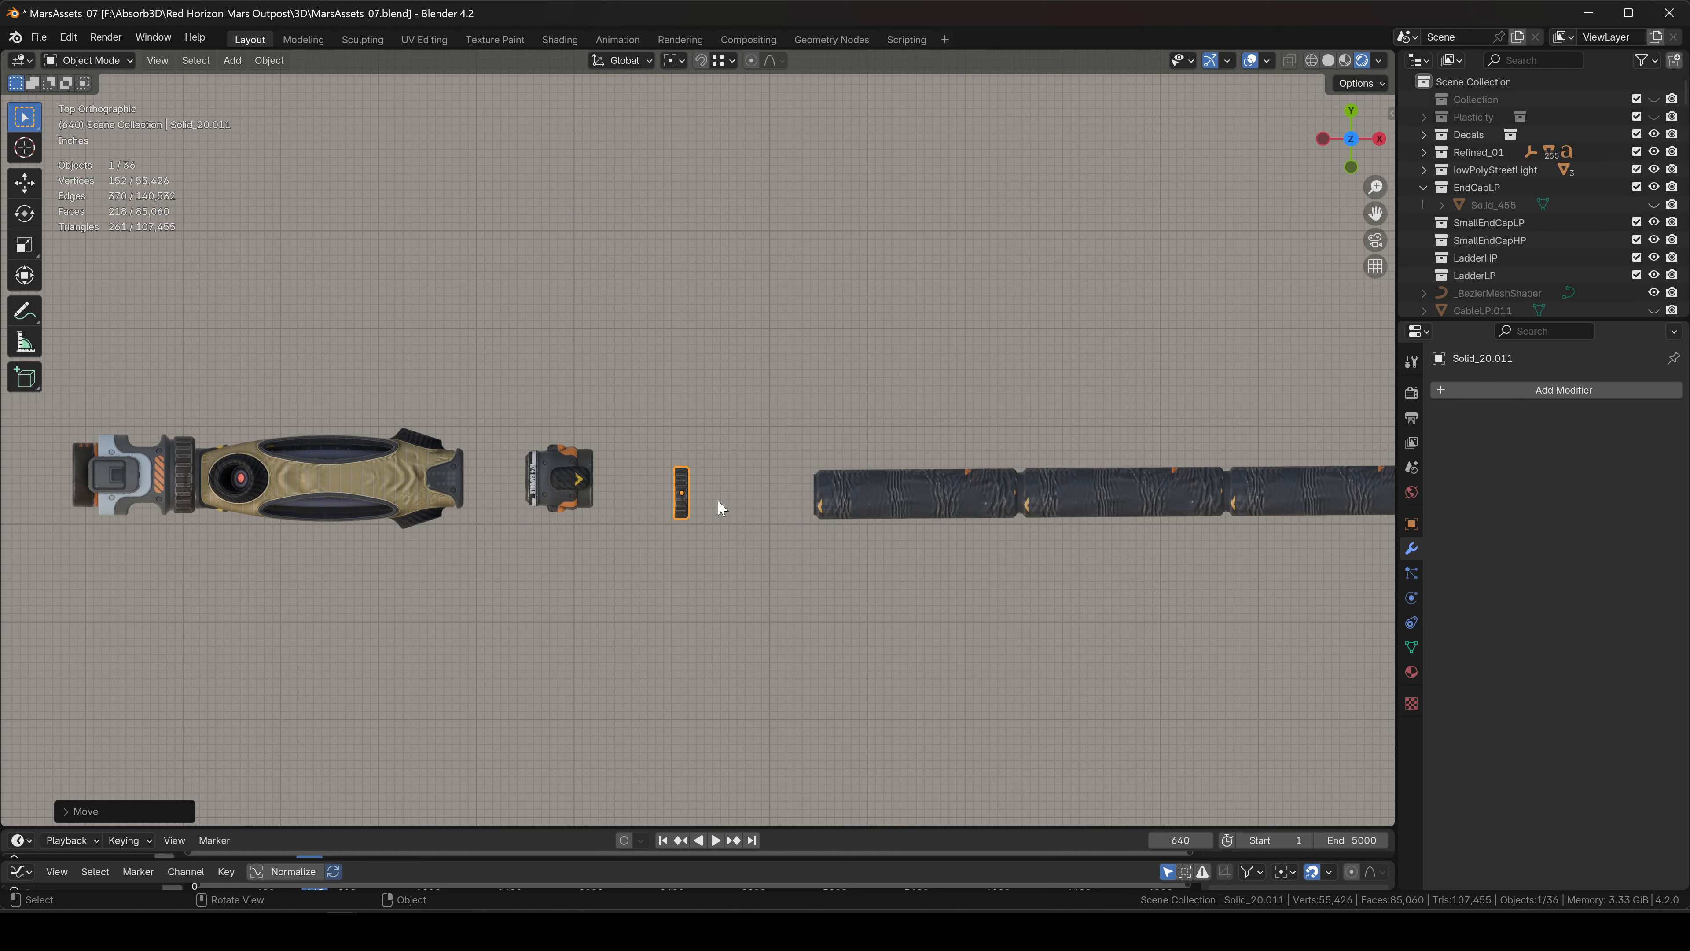
left_click(949, 486, "shift")
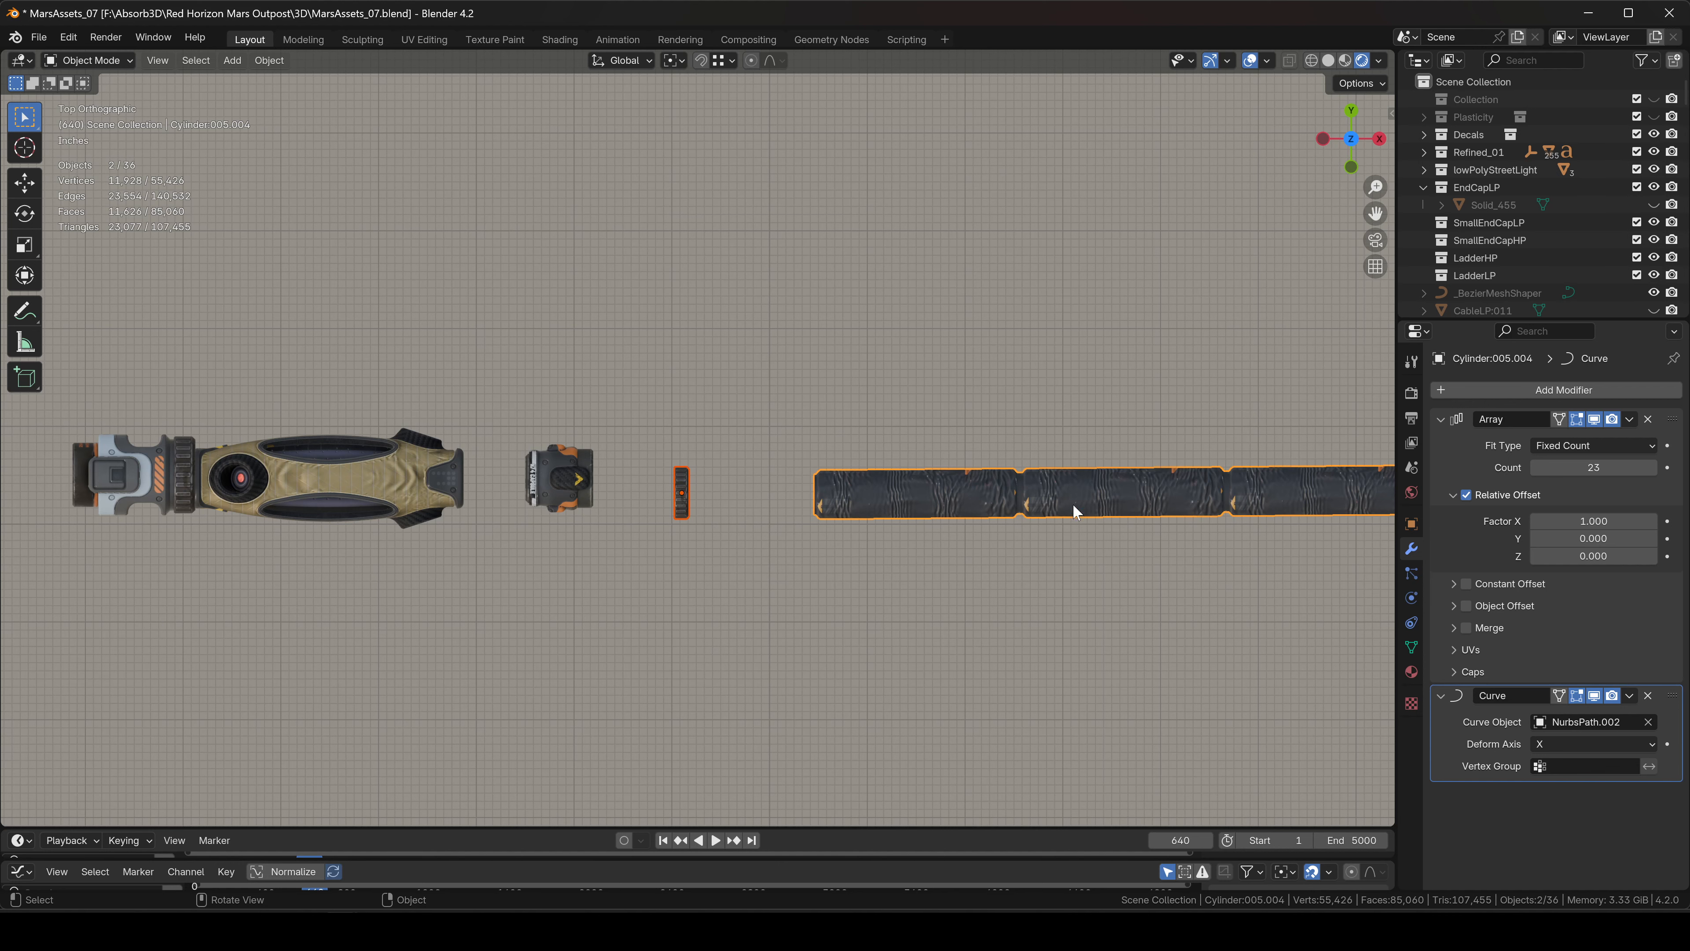
middle_click_drag(1054, 506, 818, 461, "shift")
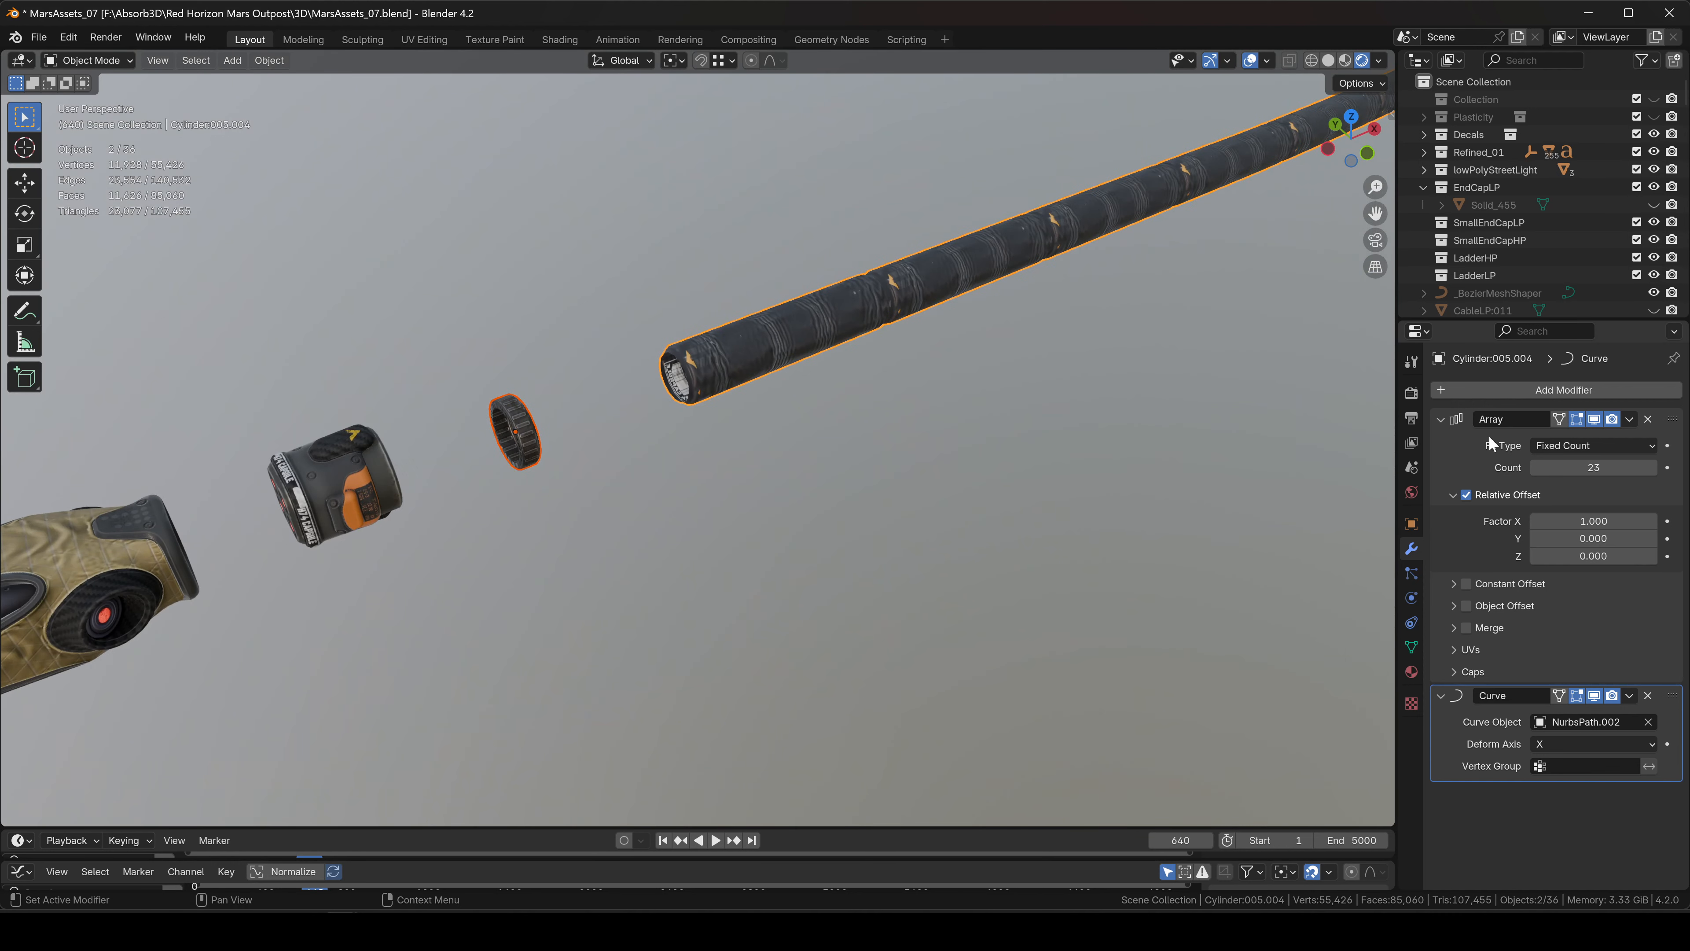
Copy the hose's Array and Curve modifiers onto the ribbed clip via Ctrl+L.
key("ctrl+l")
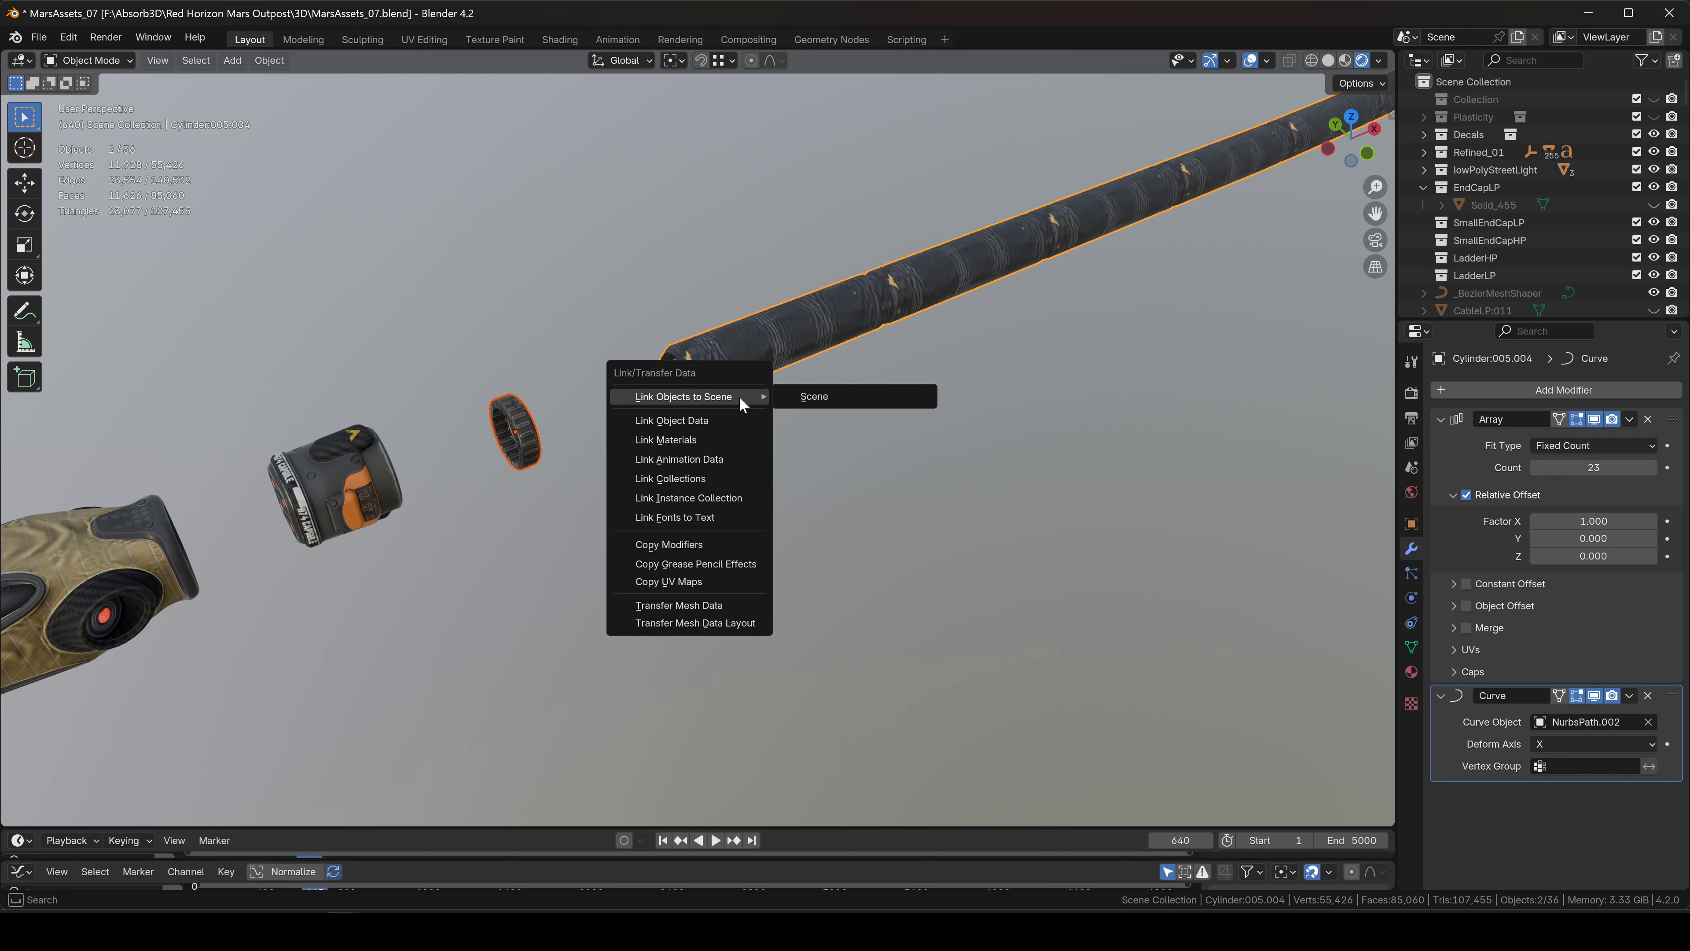
left_click(690, 545)
scroll(692, 549, "down", 6)
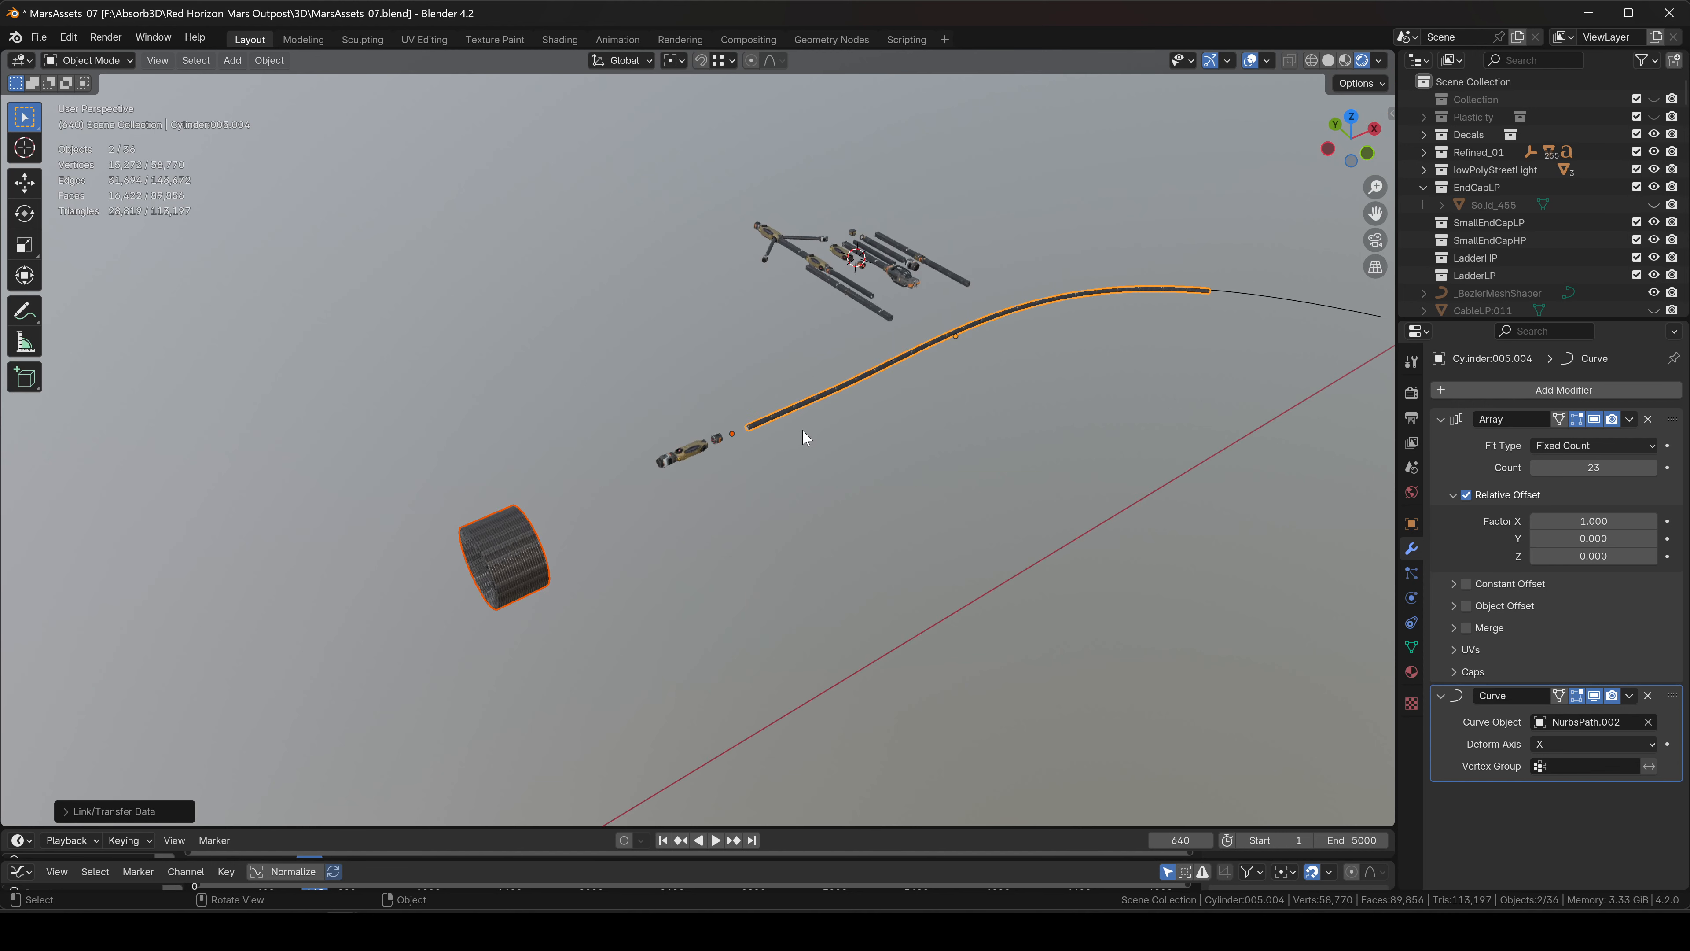
left_click(1347, 114)
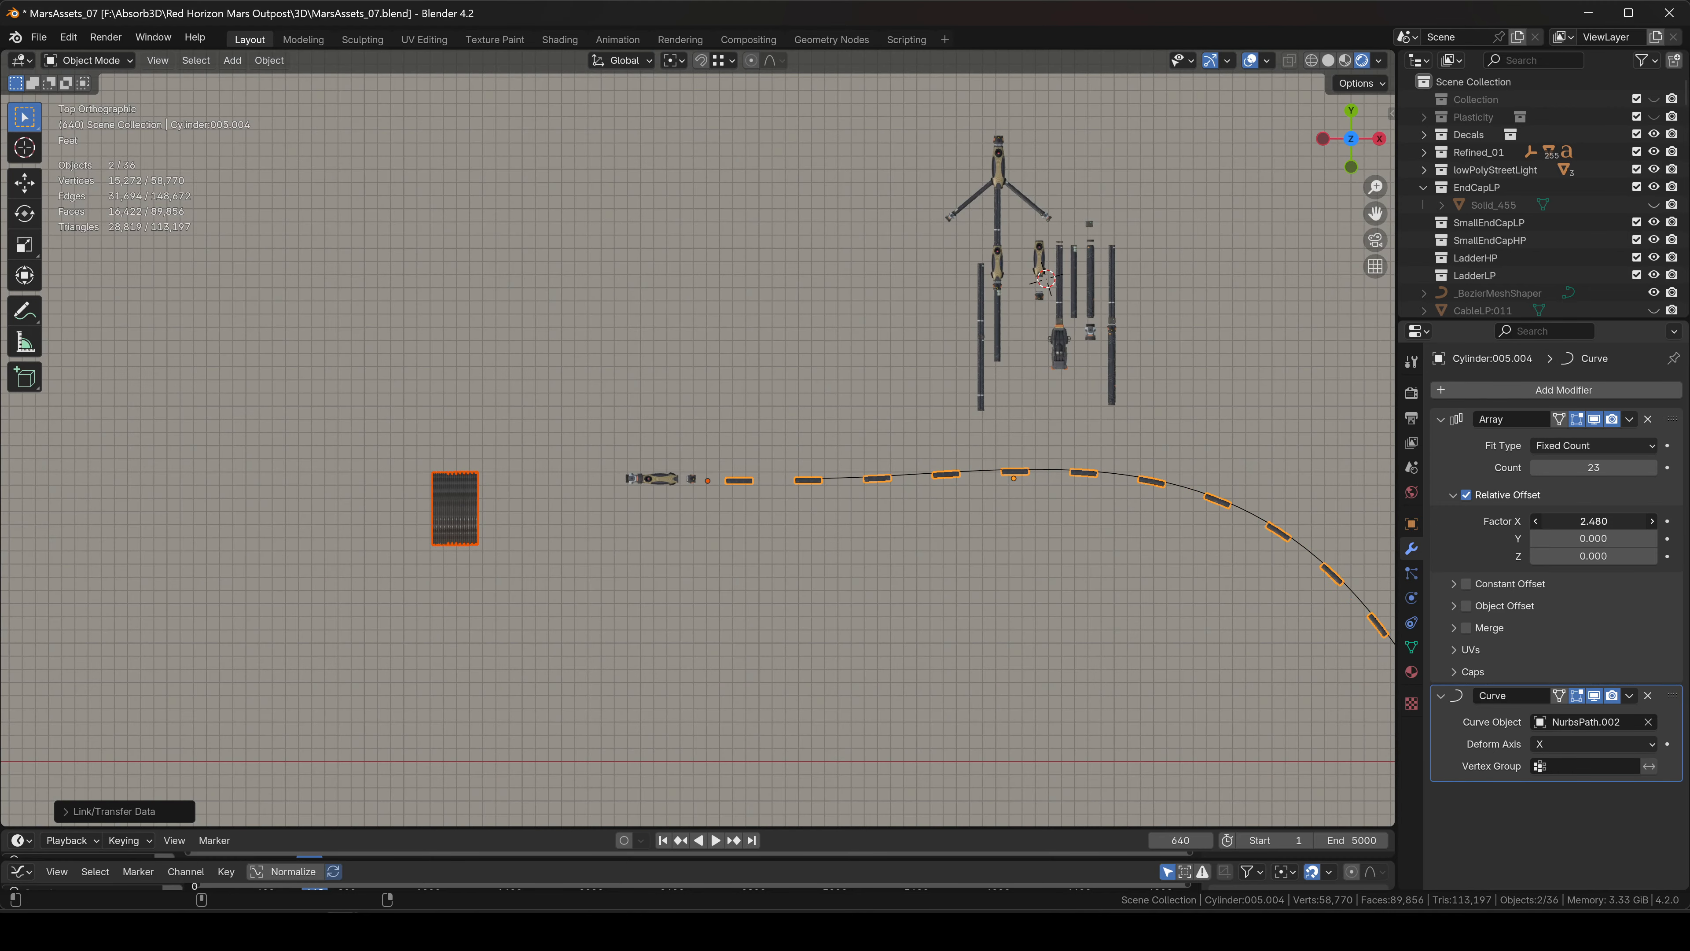
Select the clip, spread its array copies further apart, and shrink it.
left_click(476, 493)
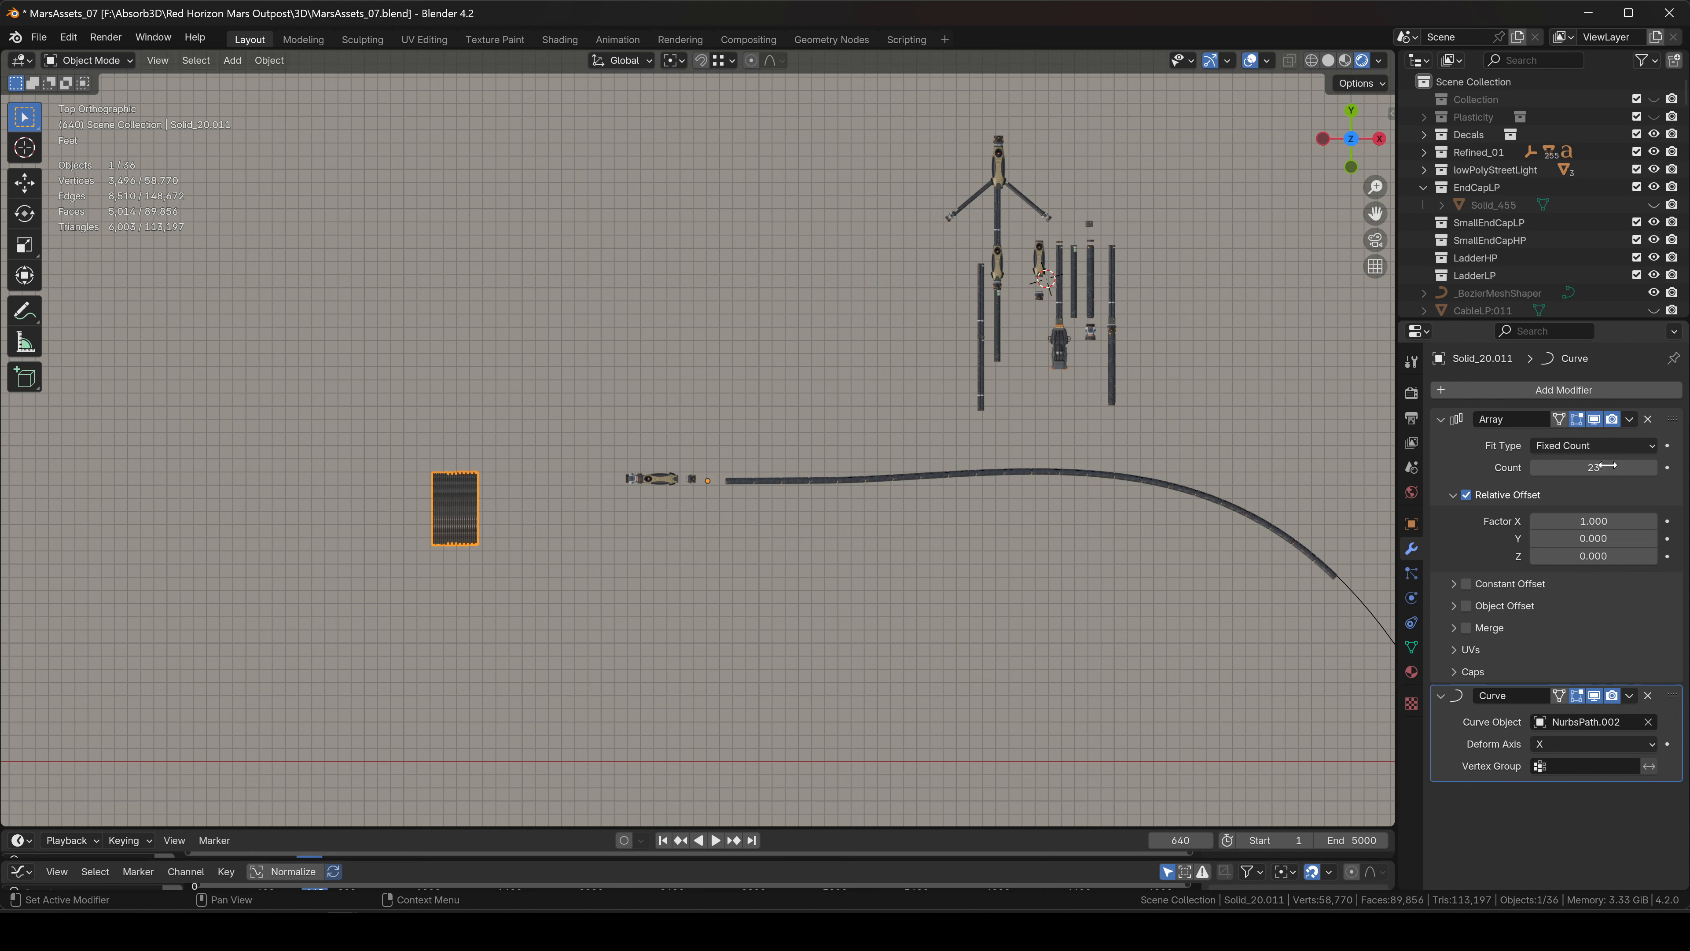
left_click_drag(1594, 520, 1657, 521)
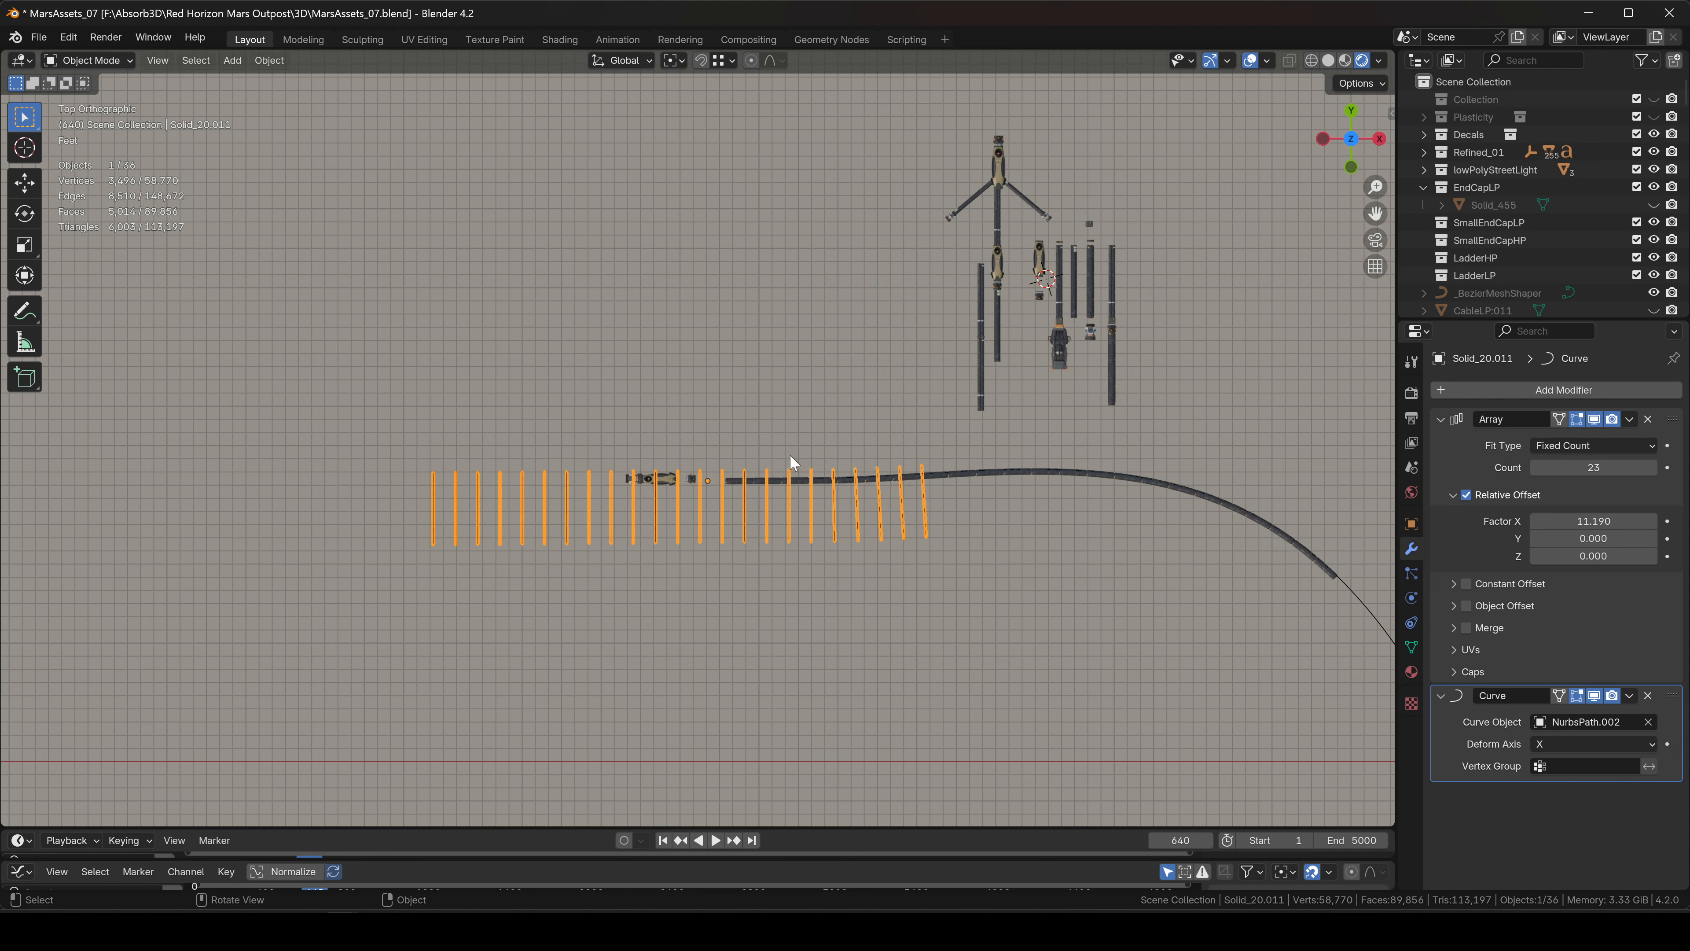
key("s")
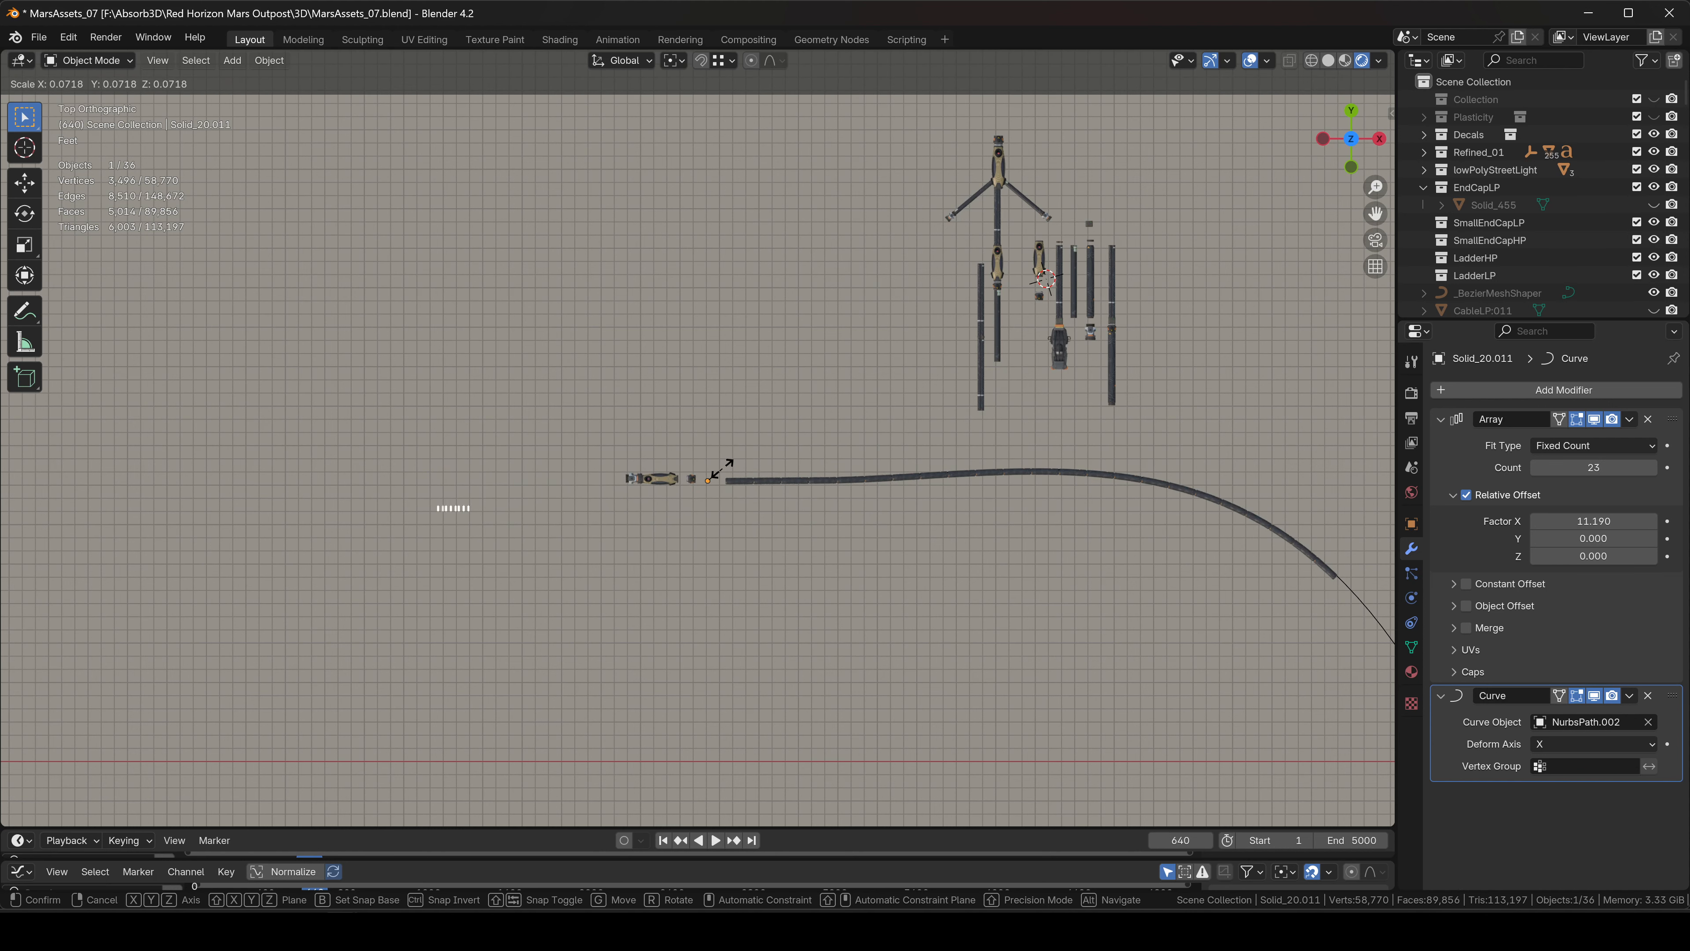
left_click(720, 470)
Move the collar array along X, then freely, to sit on the hose.
key("g")
key("x")
left_click(1041, 440)
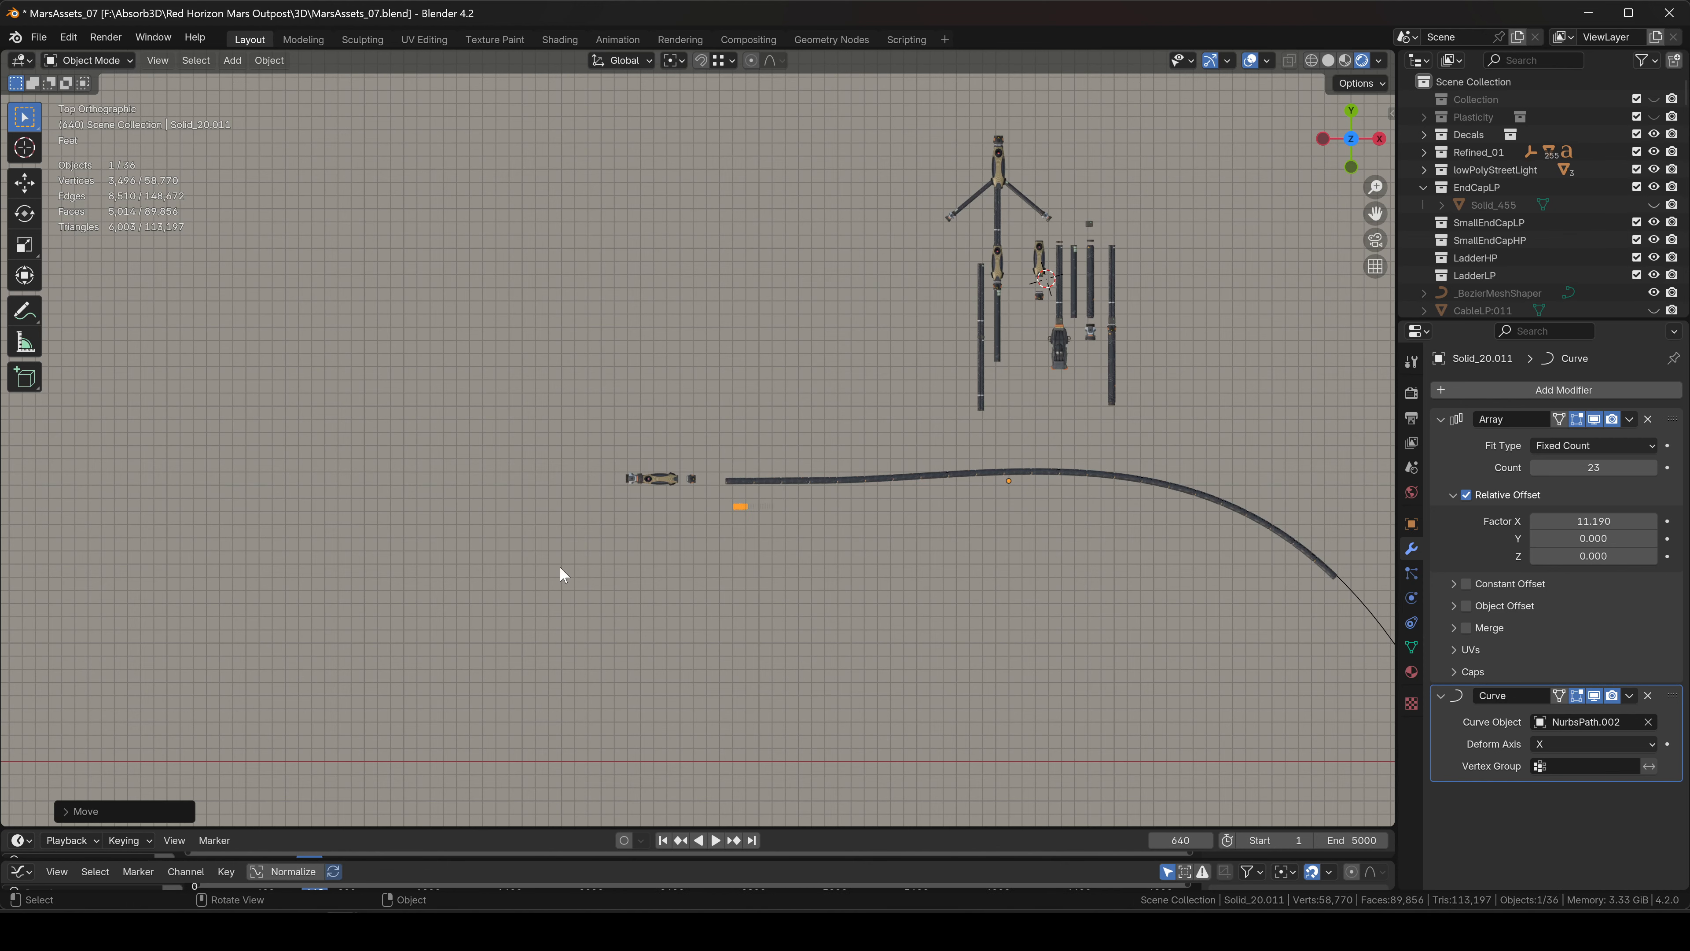
scroll(558, 574, "up", 6)
key("g")
left_click(910, 408)
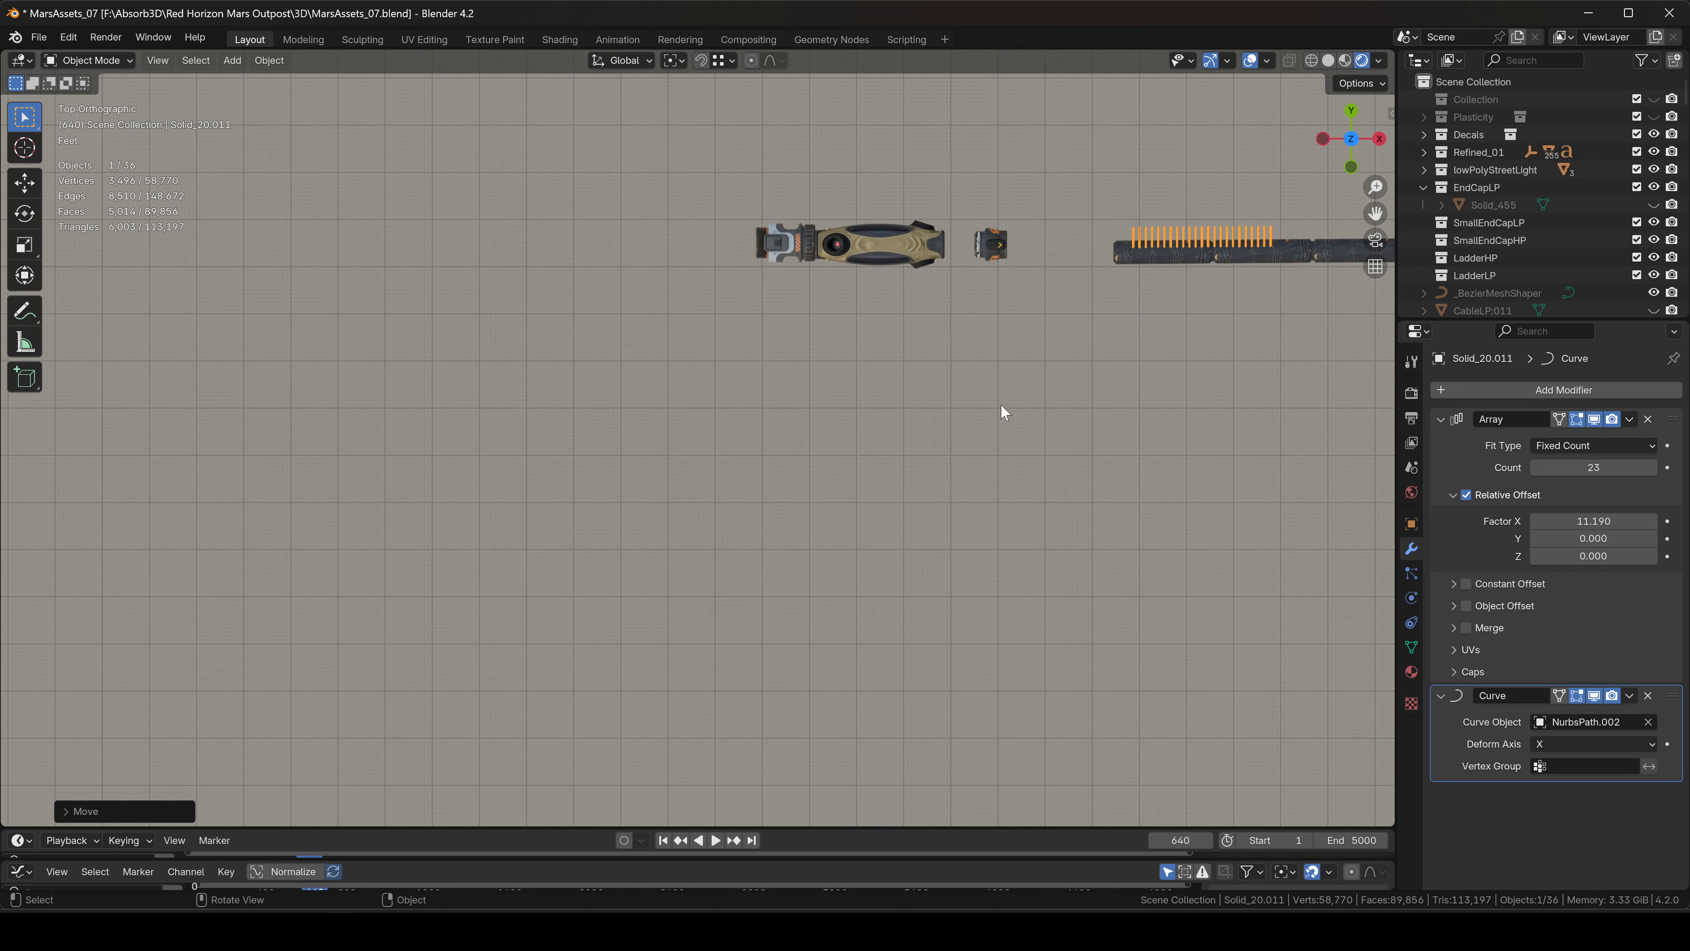
middle_click_drag(1084, 354, 773, 449, "shift")
scroll(825, 354, "down", 4)
key("g")
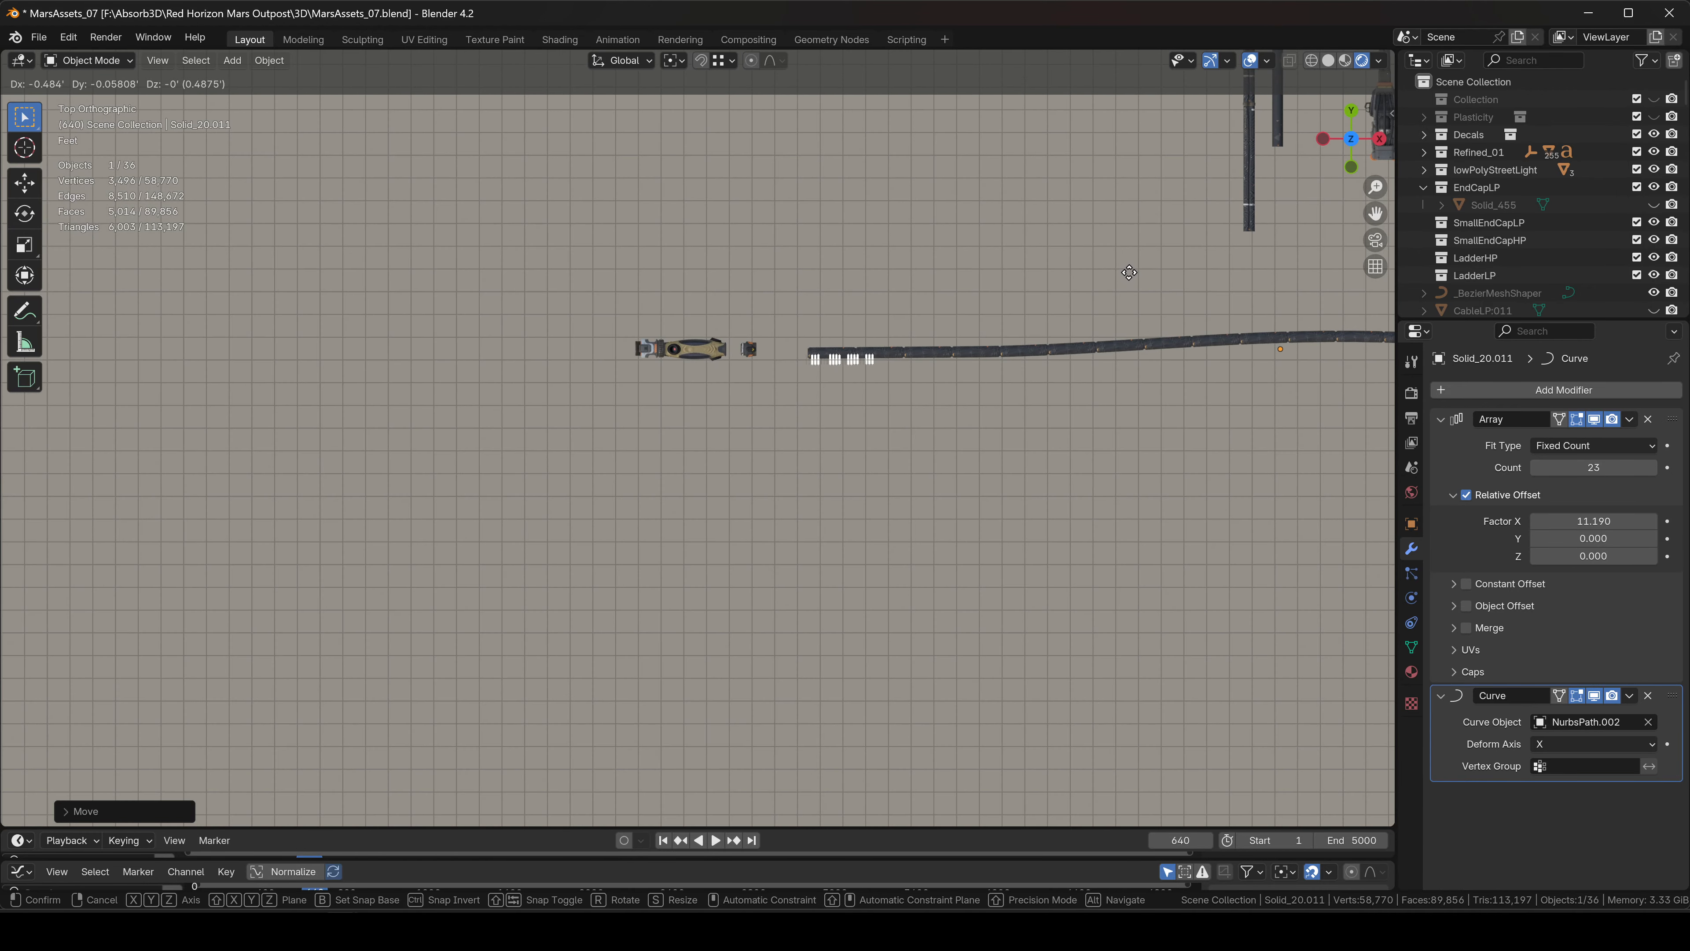
left_click(1130, 271)
Stretch the collar array along X so it wraps the hose.
scroll(861, 339, "up", 10)
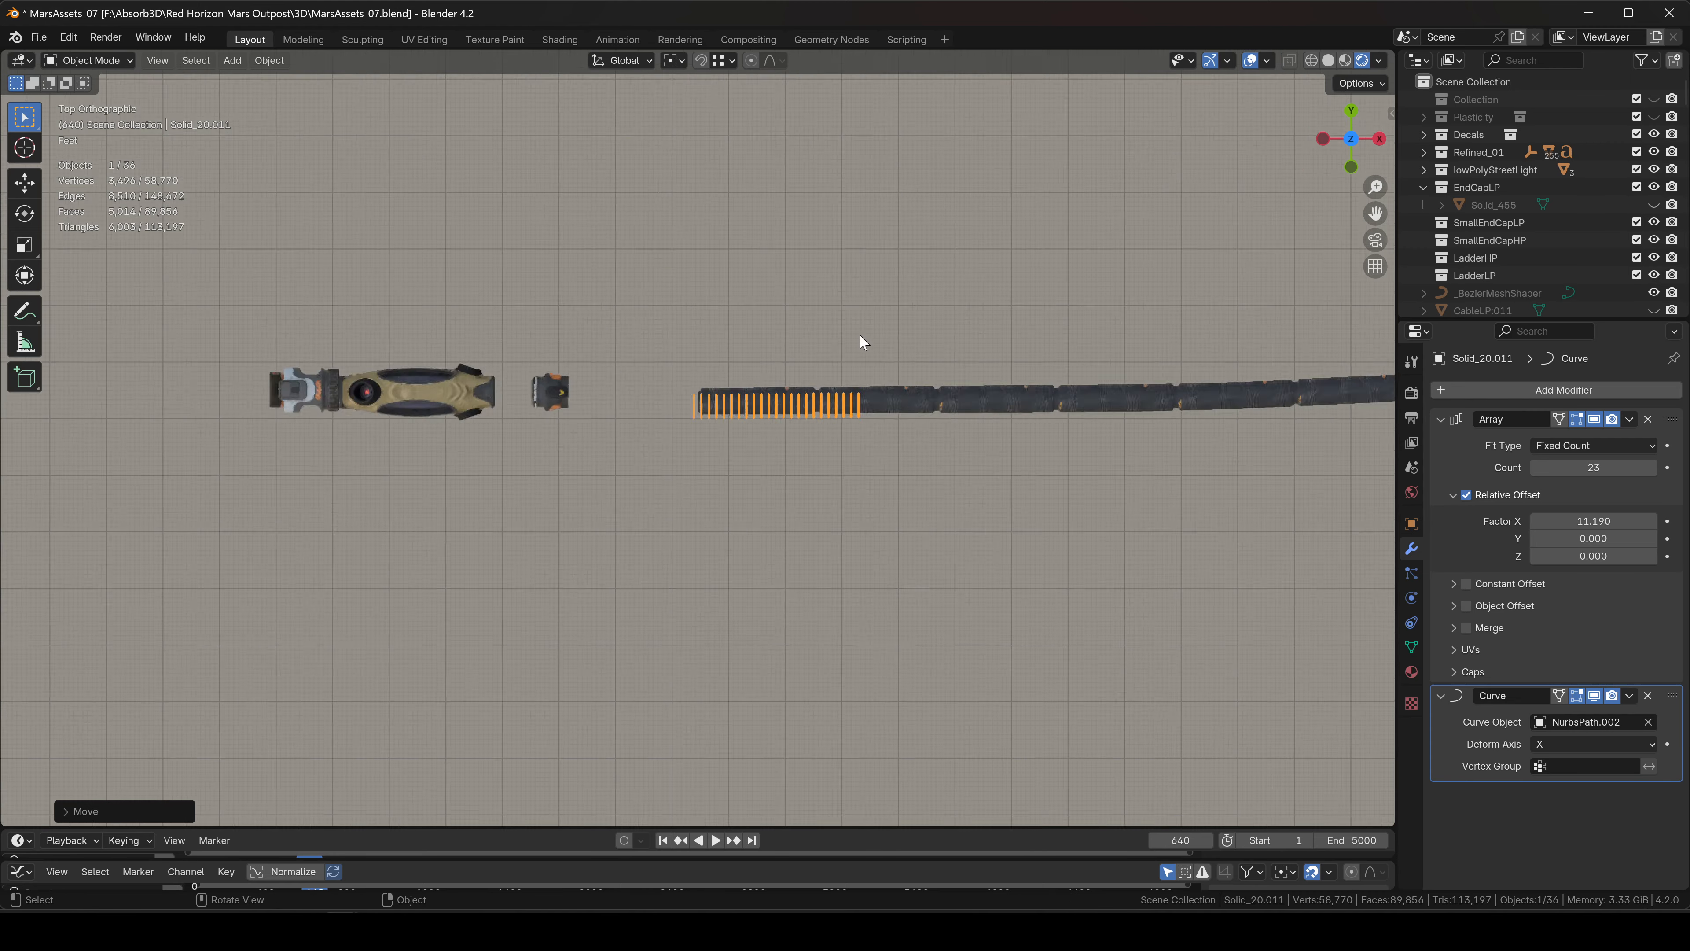
key("s")
key("x")
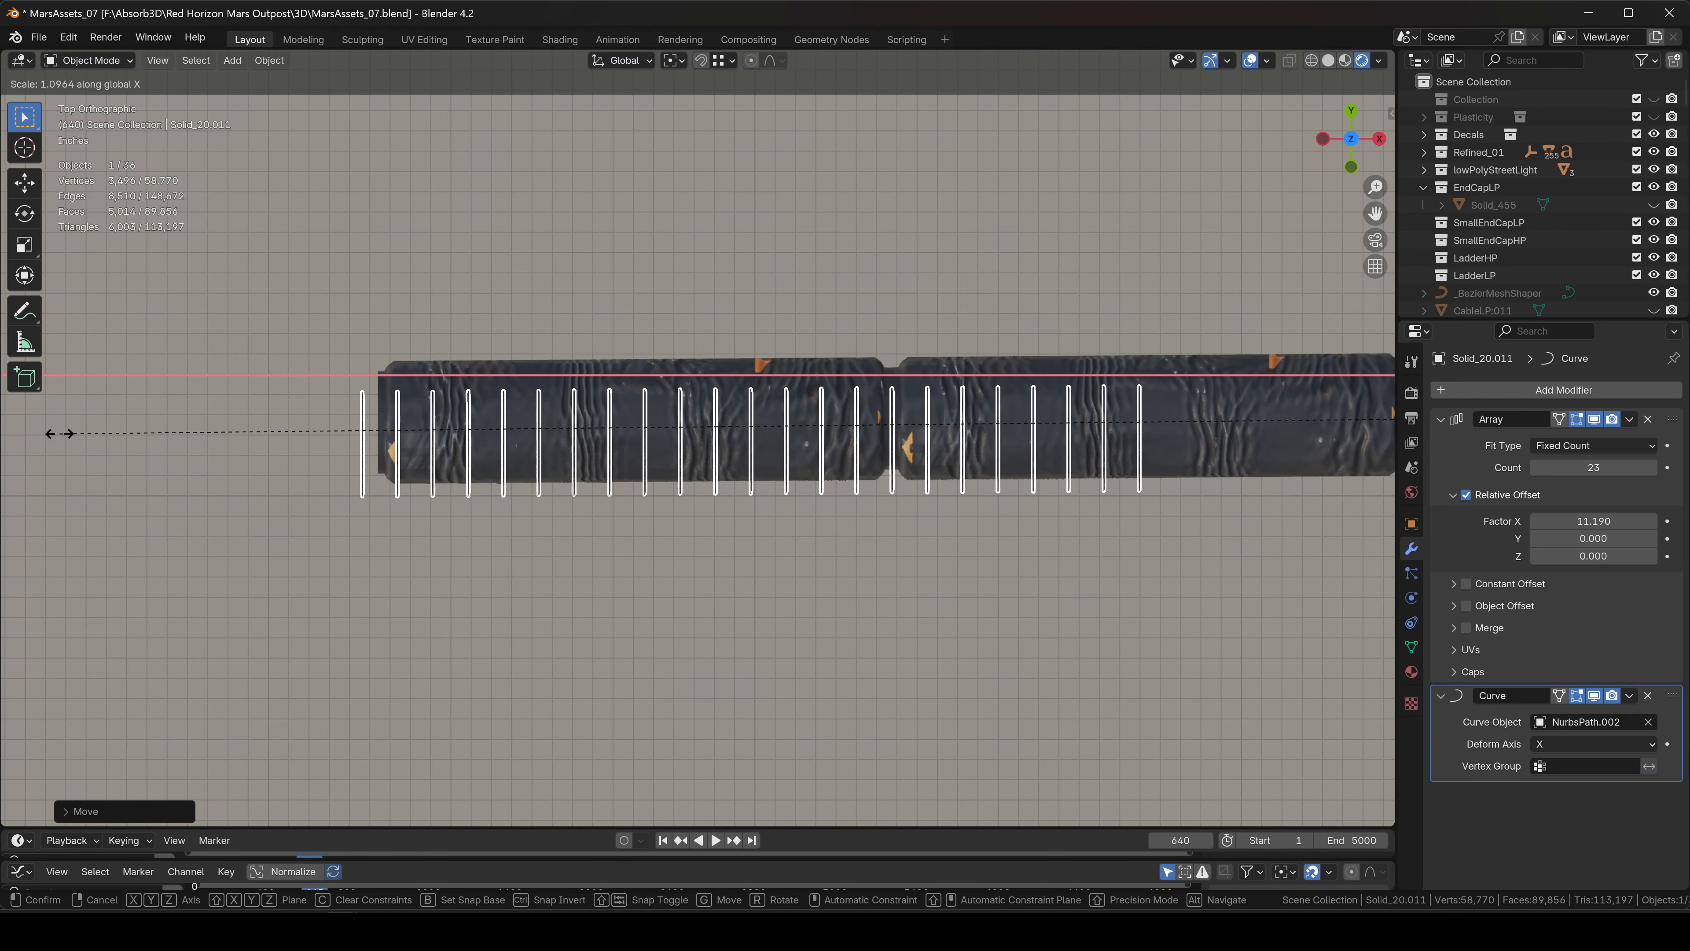
left_click(1377, 443)
scroll(965, 453, "down", 7)
scroll(1065, 449, "down", 5)
key("s")
key("x")
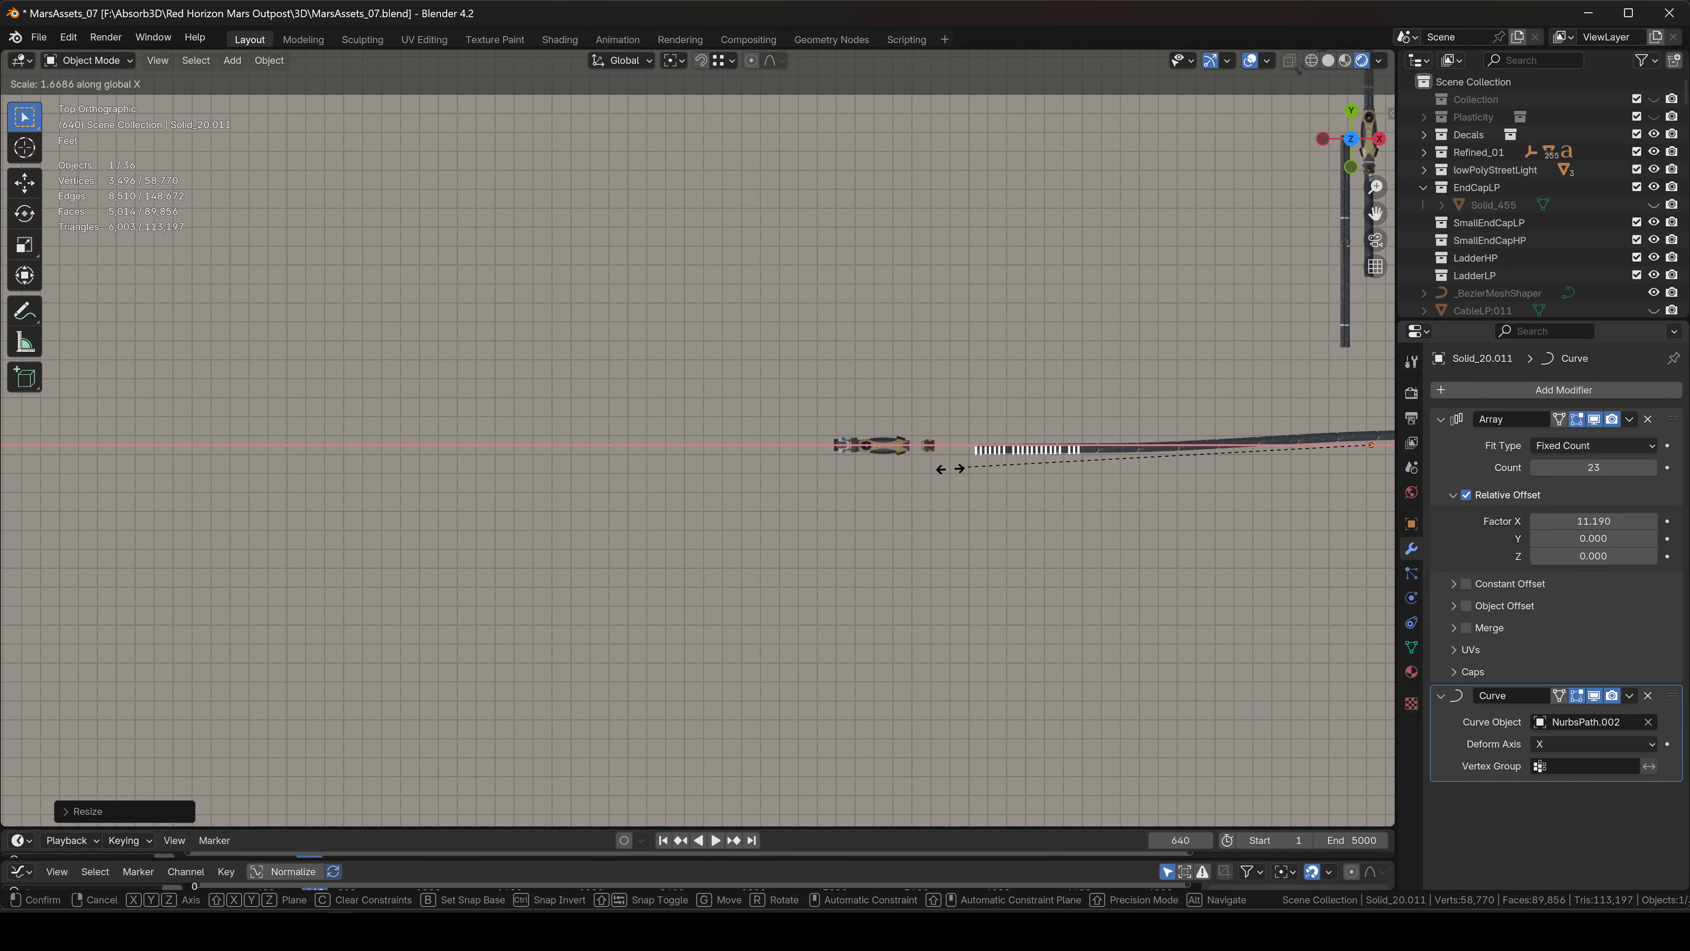
left_click(526, 477)
Resize the collars along X and Z, reposition them, and scale them uniformly to fit.
key("s")
key("x")
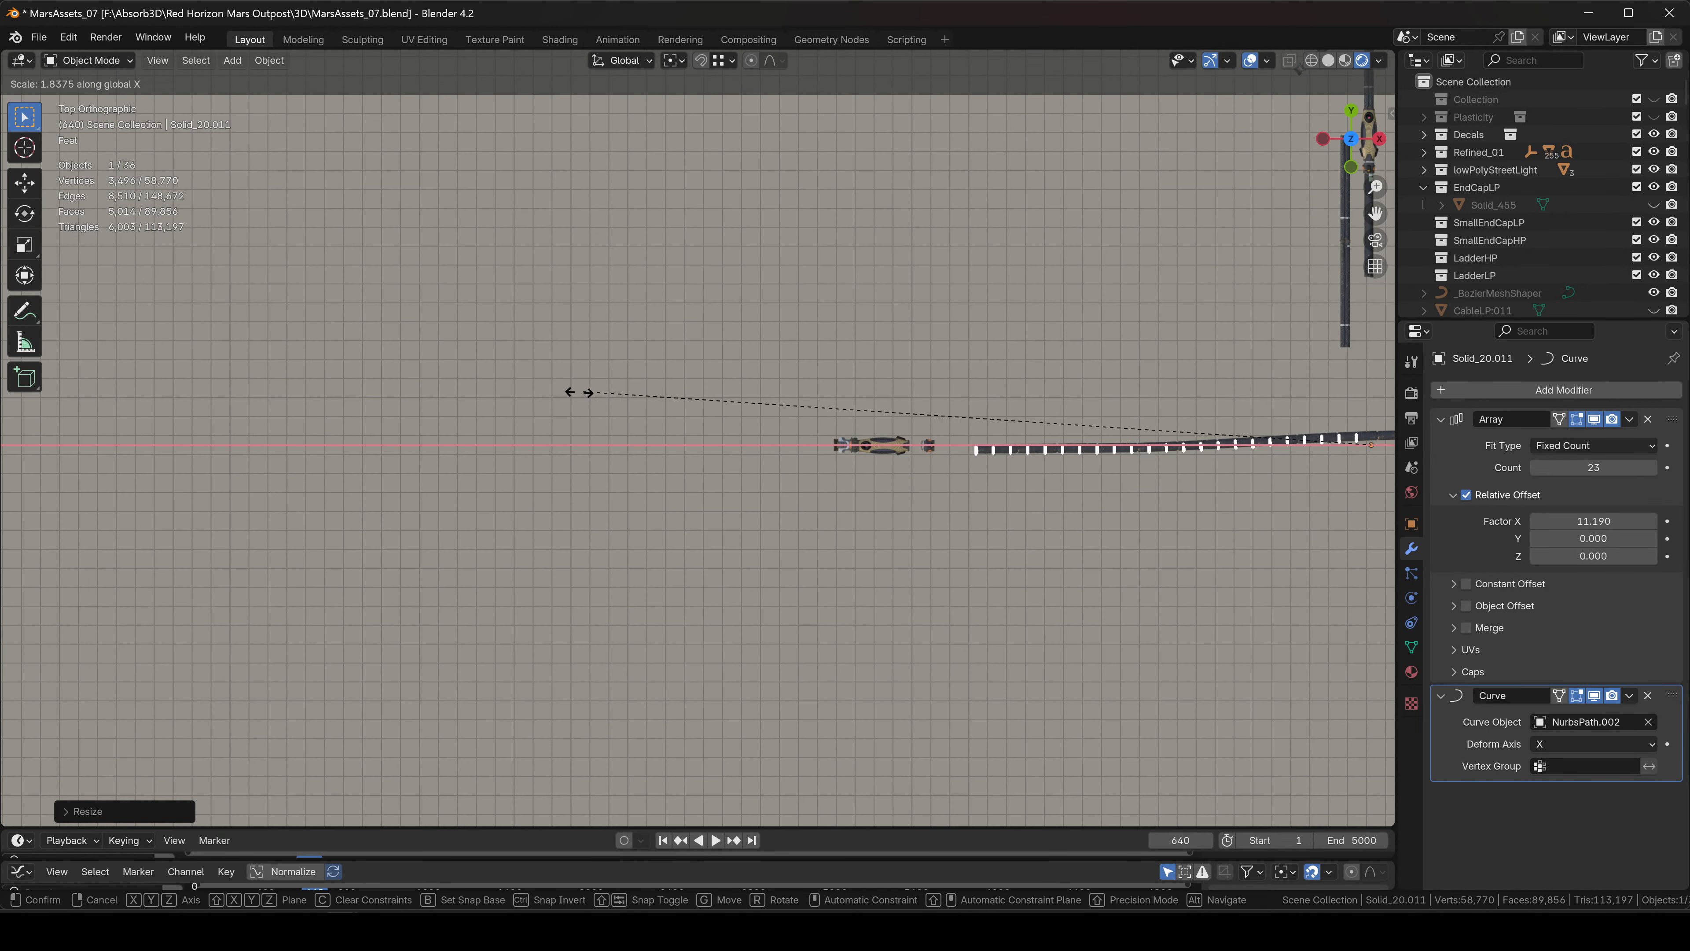
scroll(892, 427, "up", 10)
key("z")
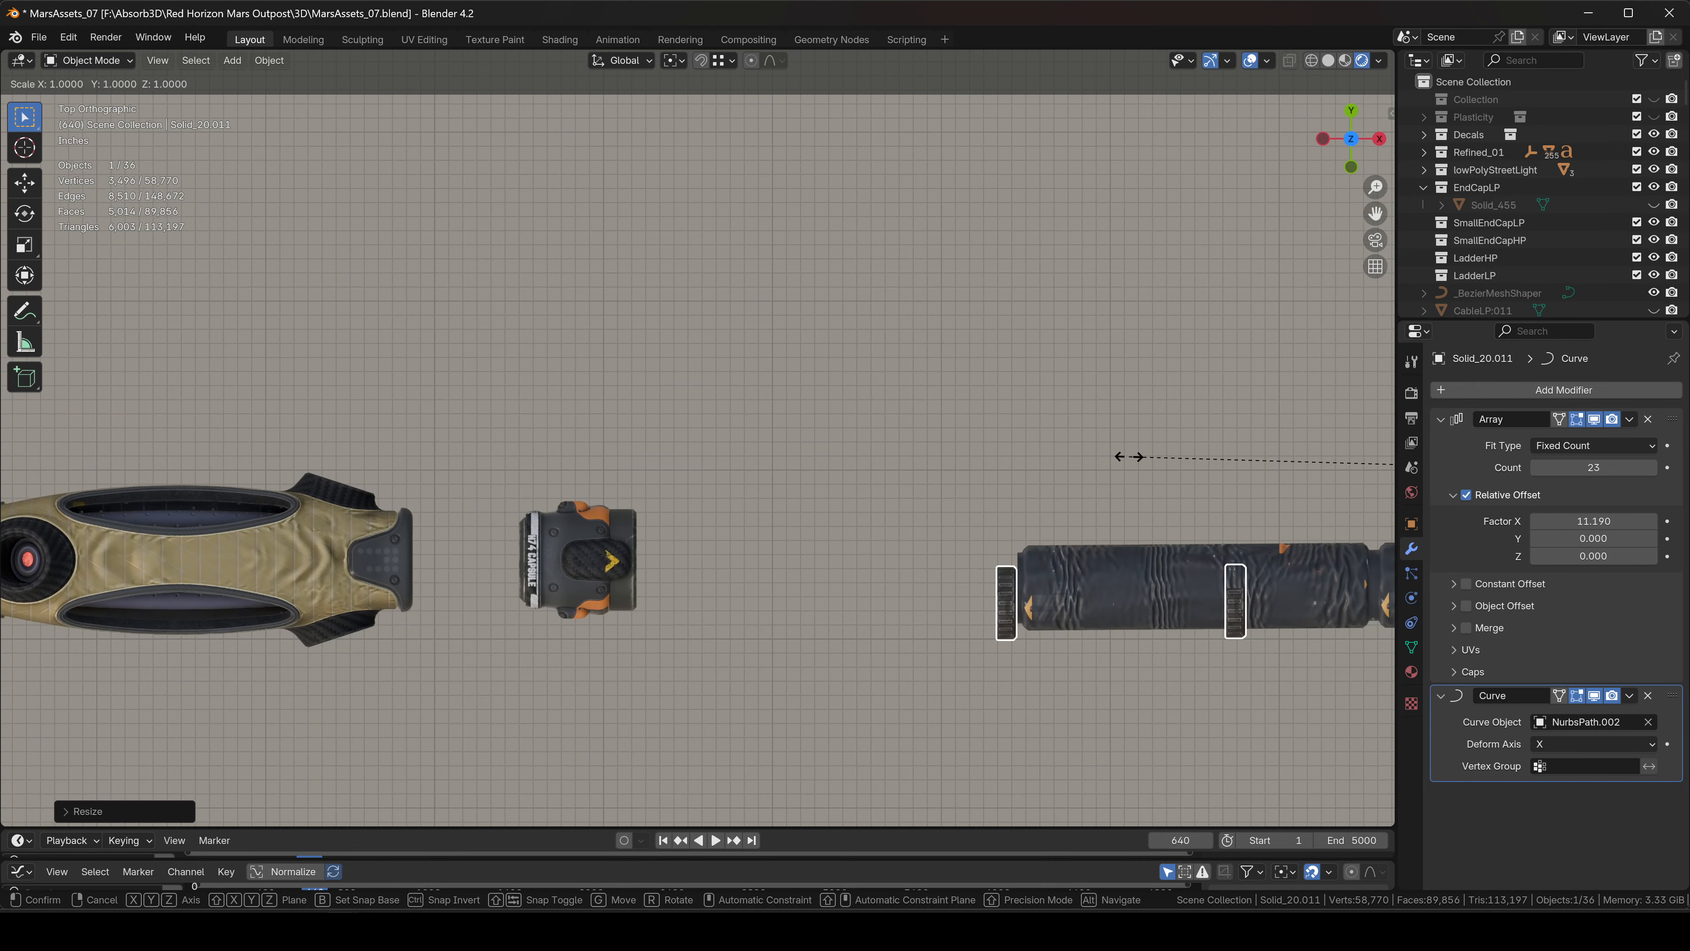
left_click(1025, 465)
key("s")
key("x")
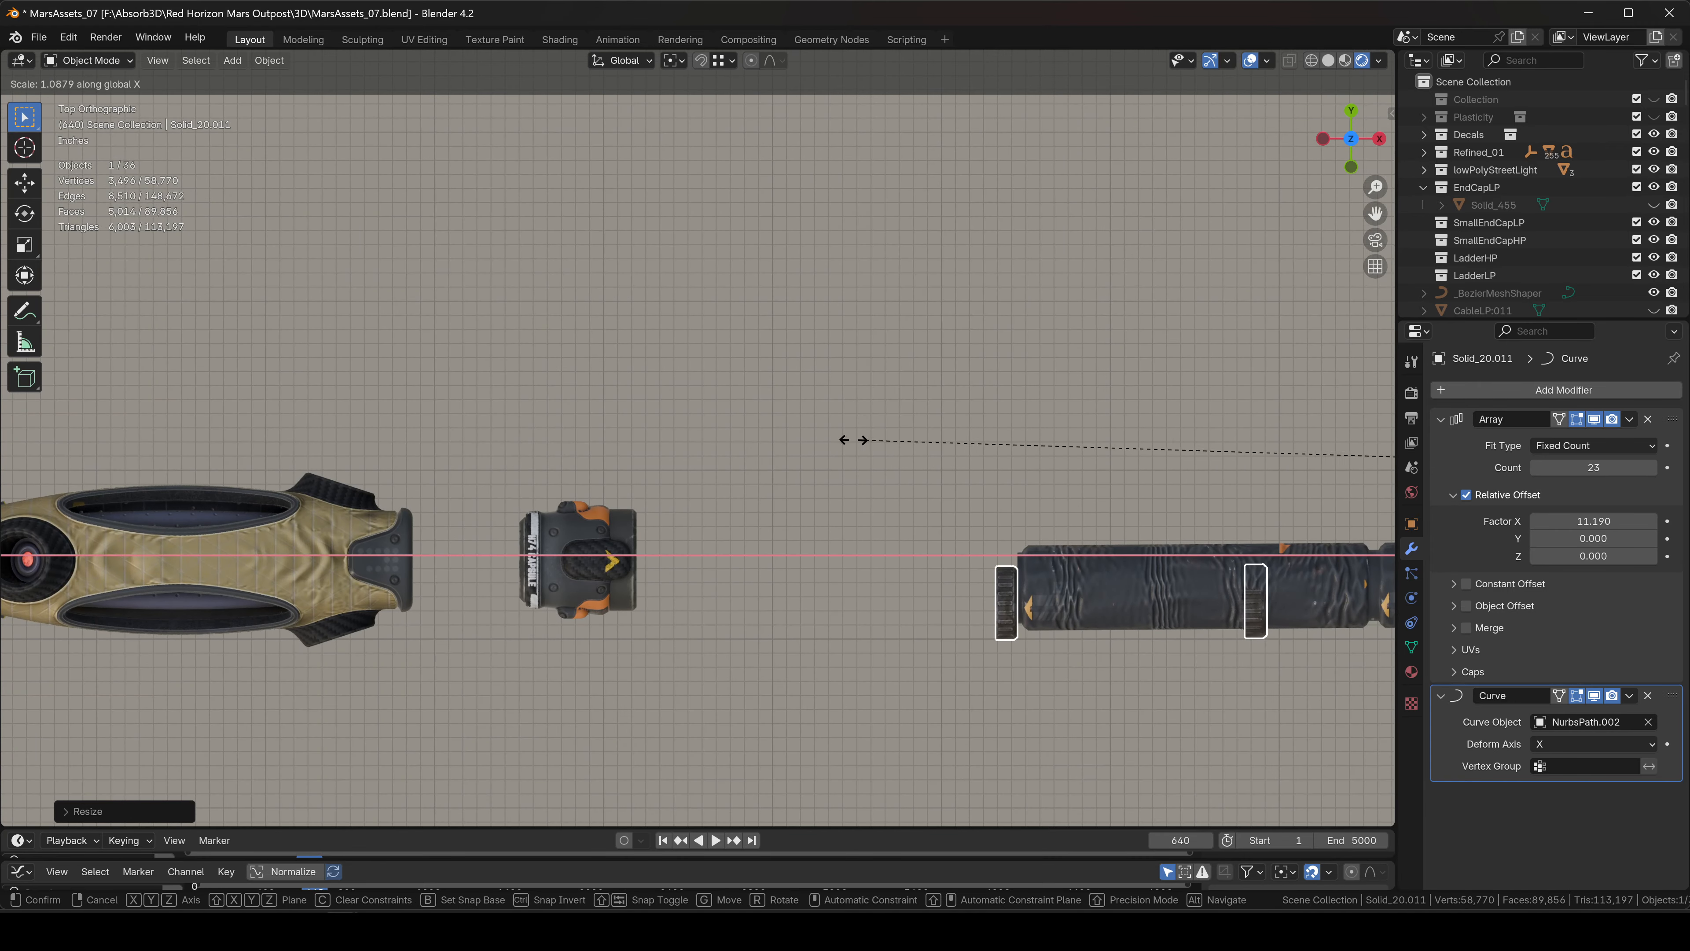
left_click(785, 437)
key("g")
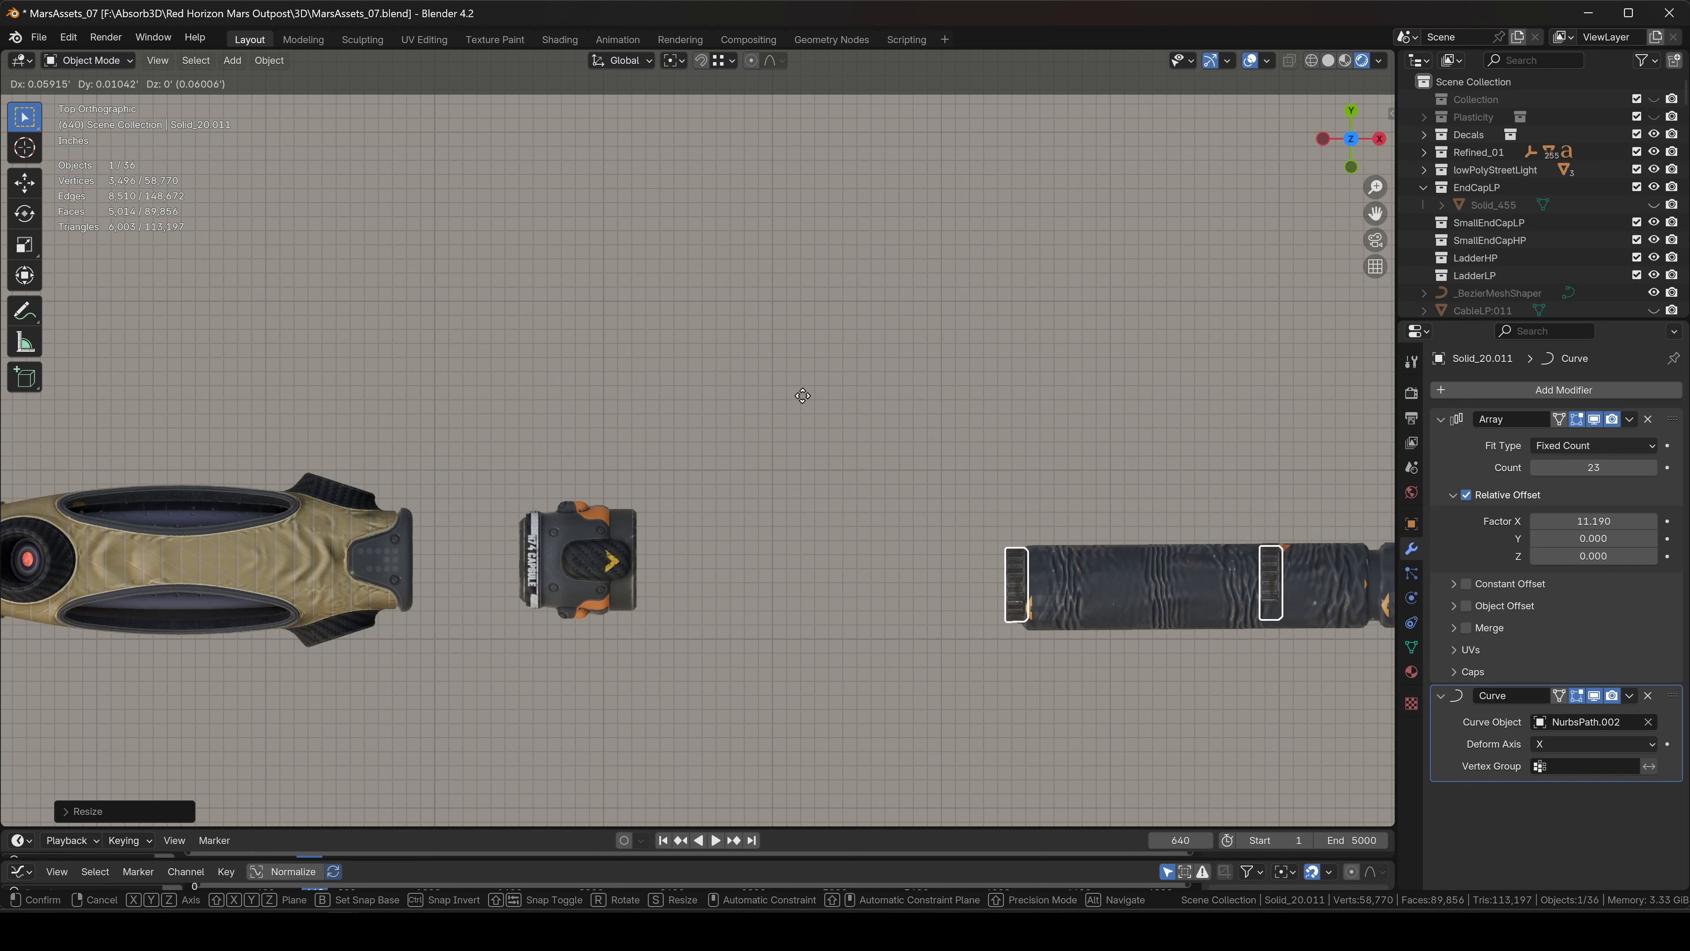
left_click(808, 406)
key("s")
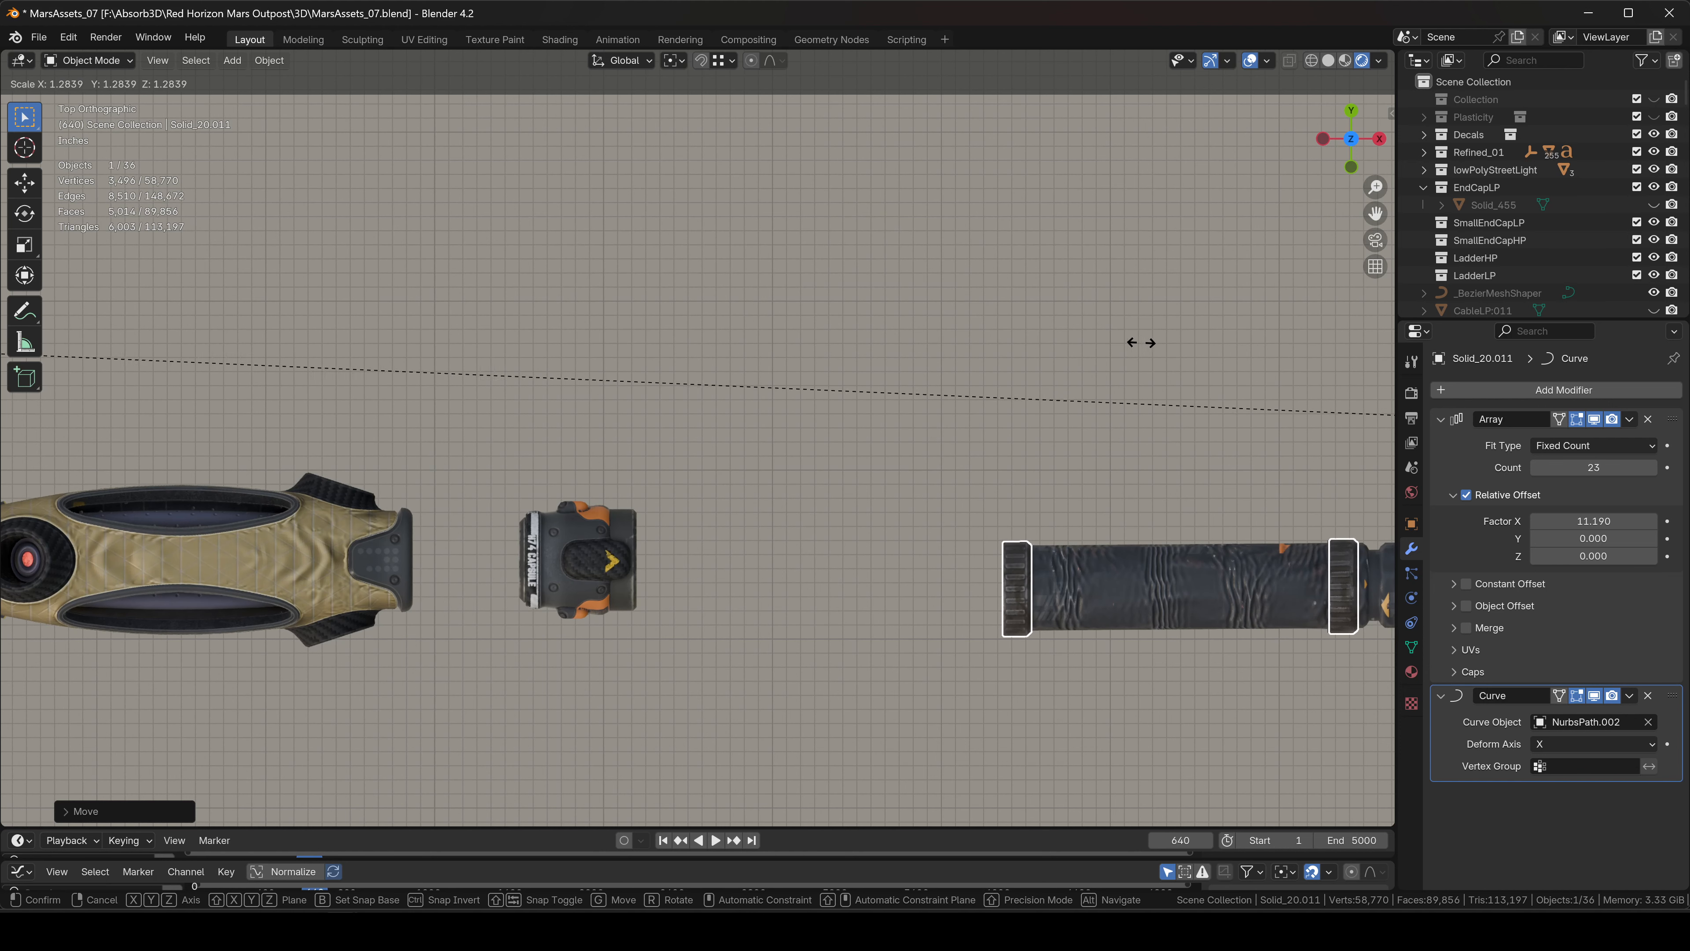
left_click(1008, 351)
Set the collar Array Relative Offset Factor X to 11.900 and deselect the array.
scroll(1081, 465, "down", 6)
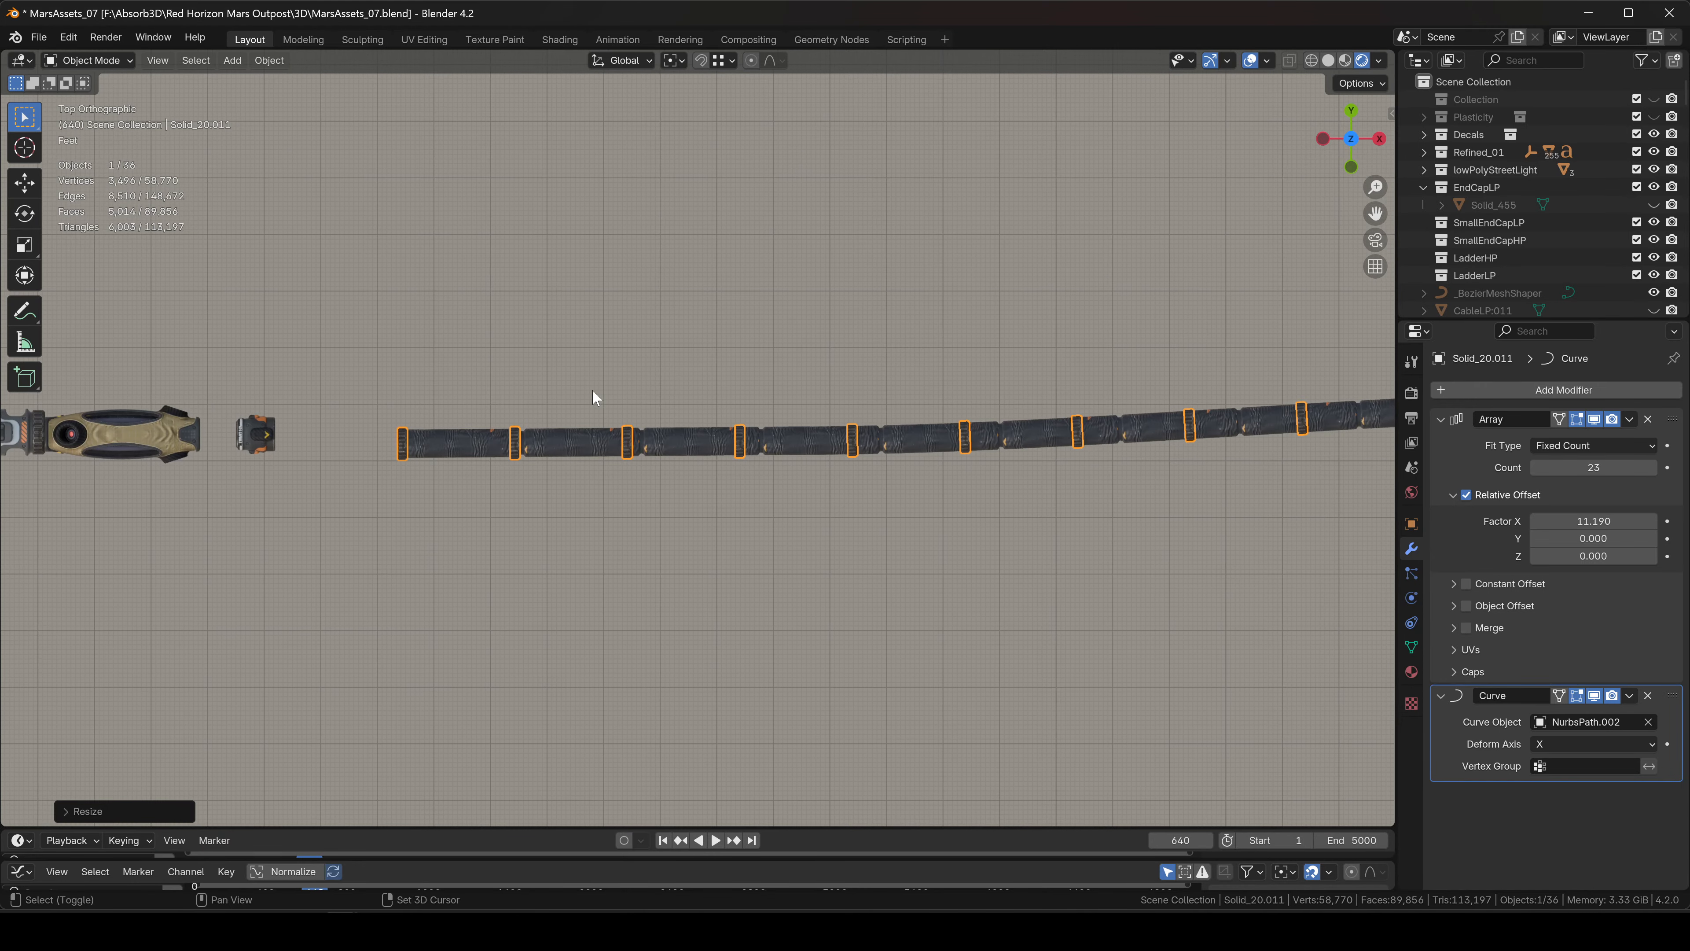
scroll(958, 439, "down", 2)
scroll(942, 438, "up", 6)
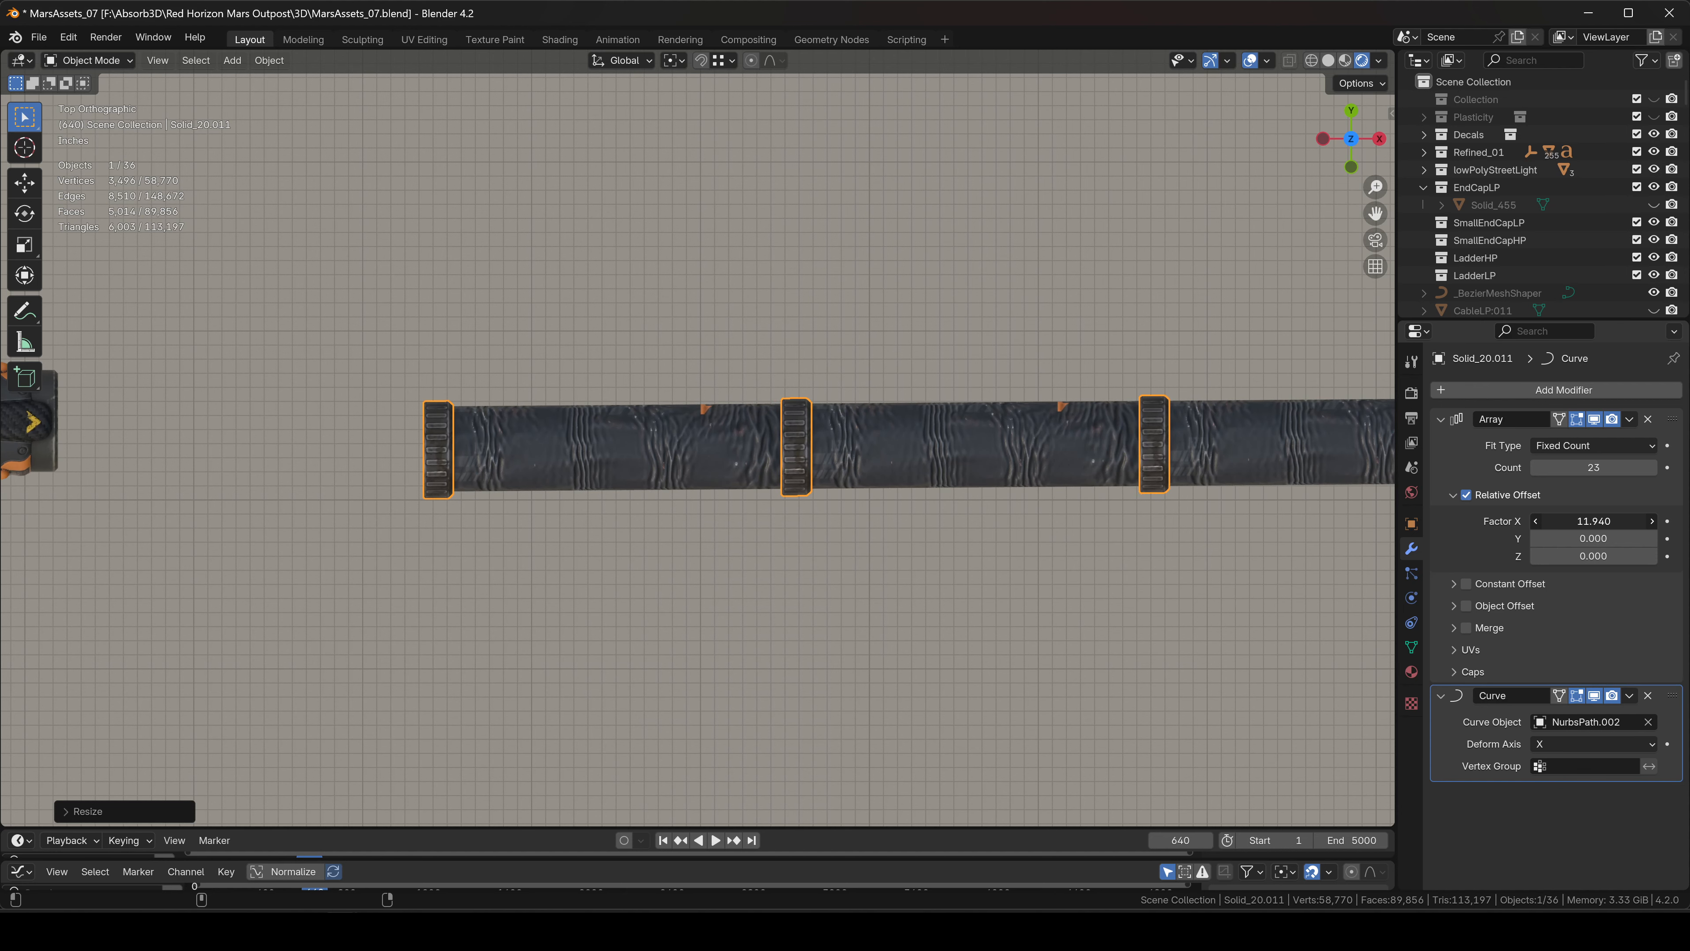
scroll(803, 426, "down", 5)
scroll(1087, 456, "up", 2)
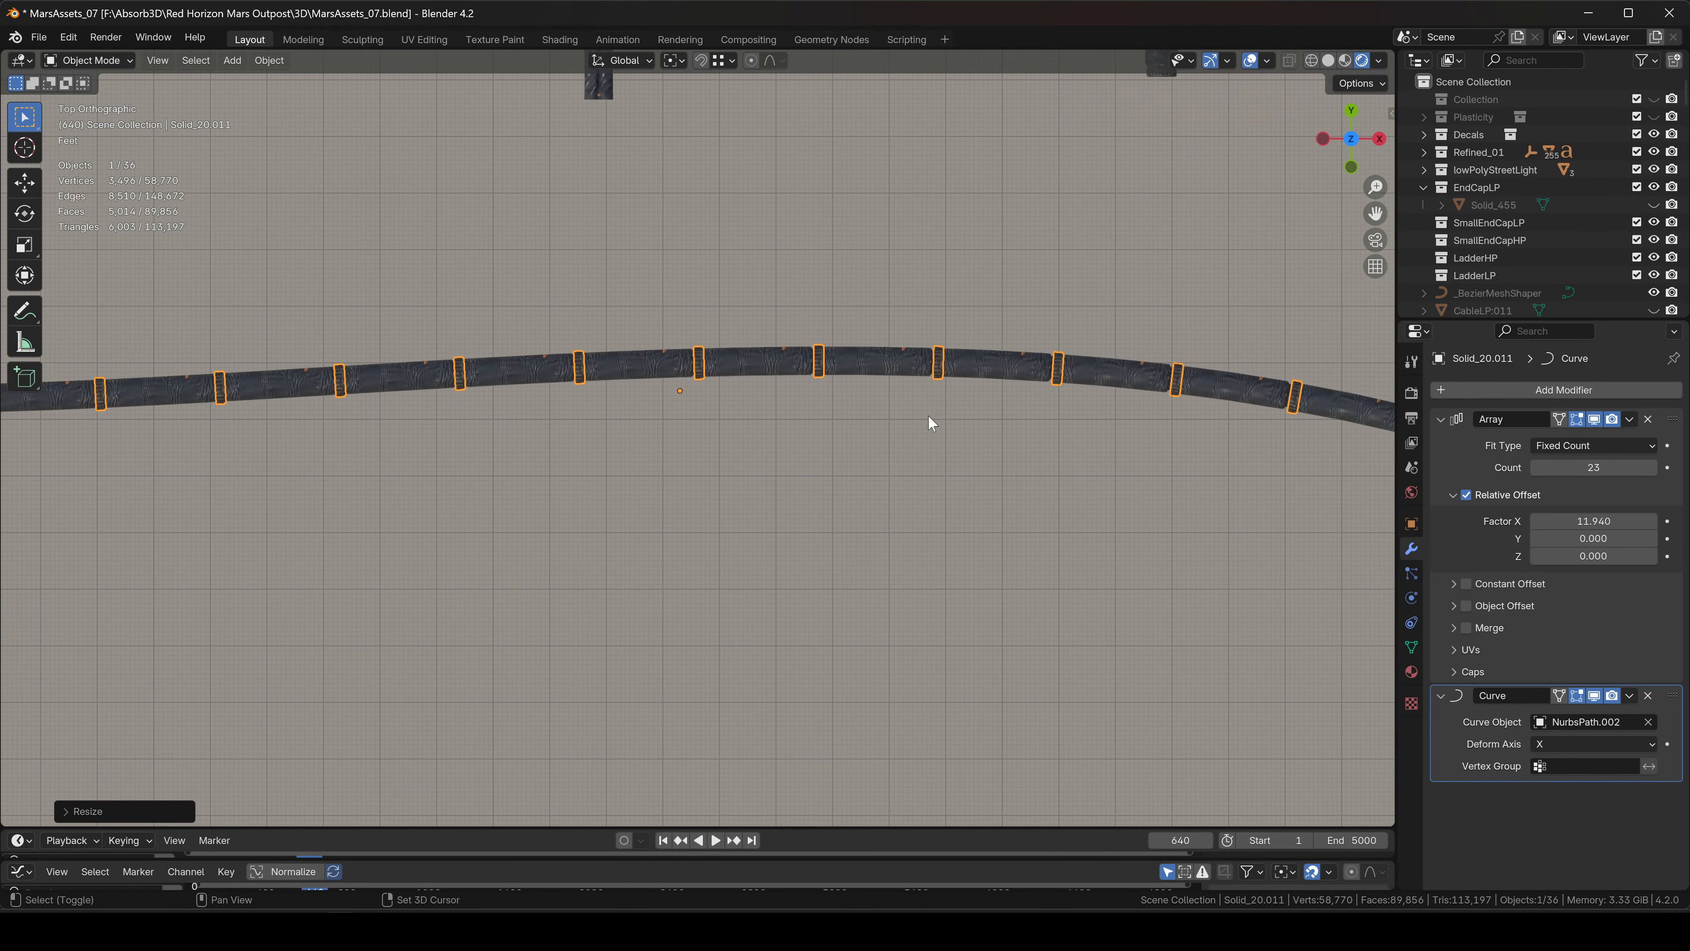
scroll(750, 464, "down", 2)
scroll(732, 442, "up", 4)
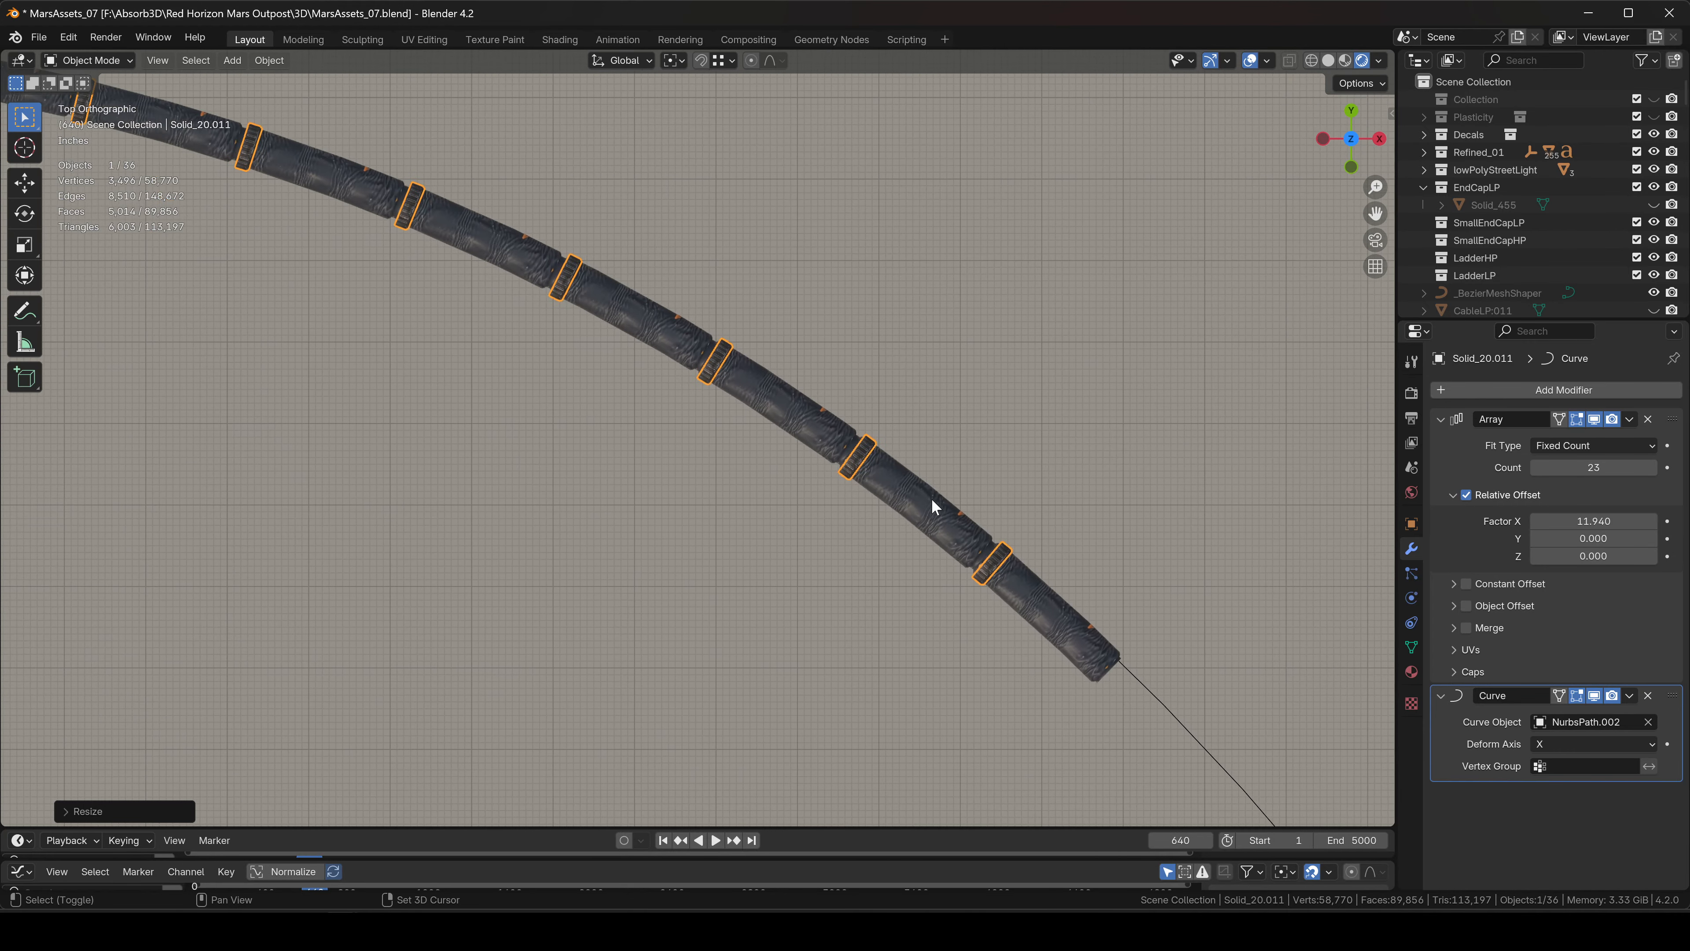
scroll(932, 500, "up", 3)
left_click_drag(1594, 521, 1581, 521)
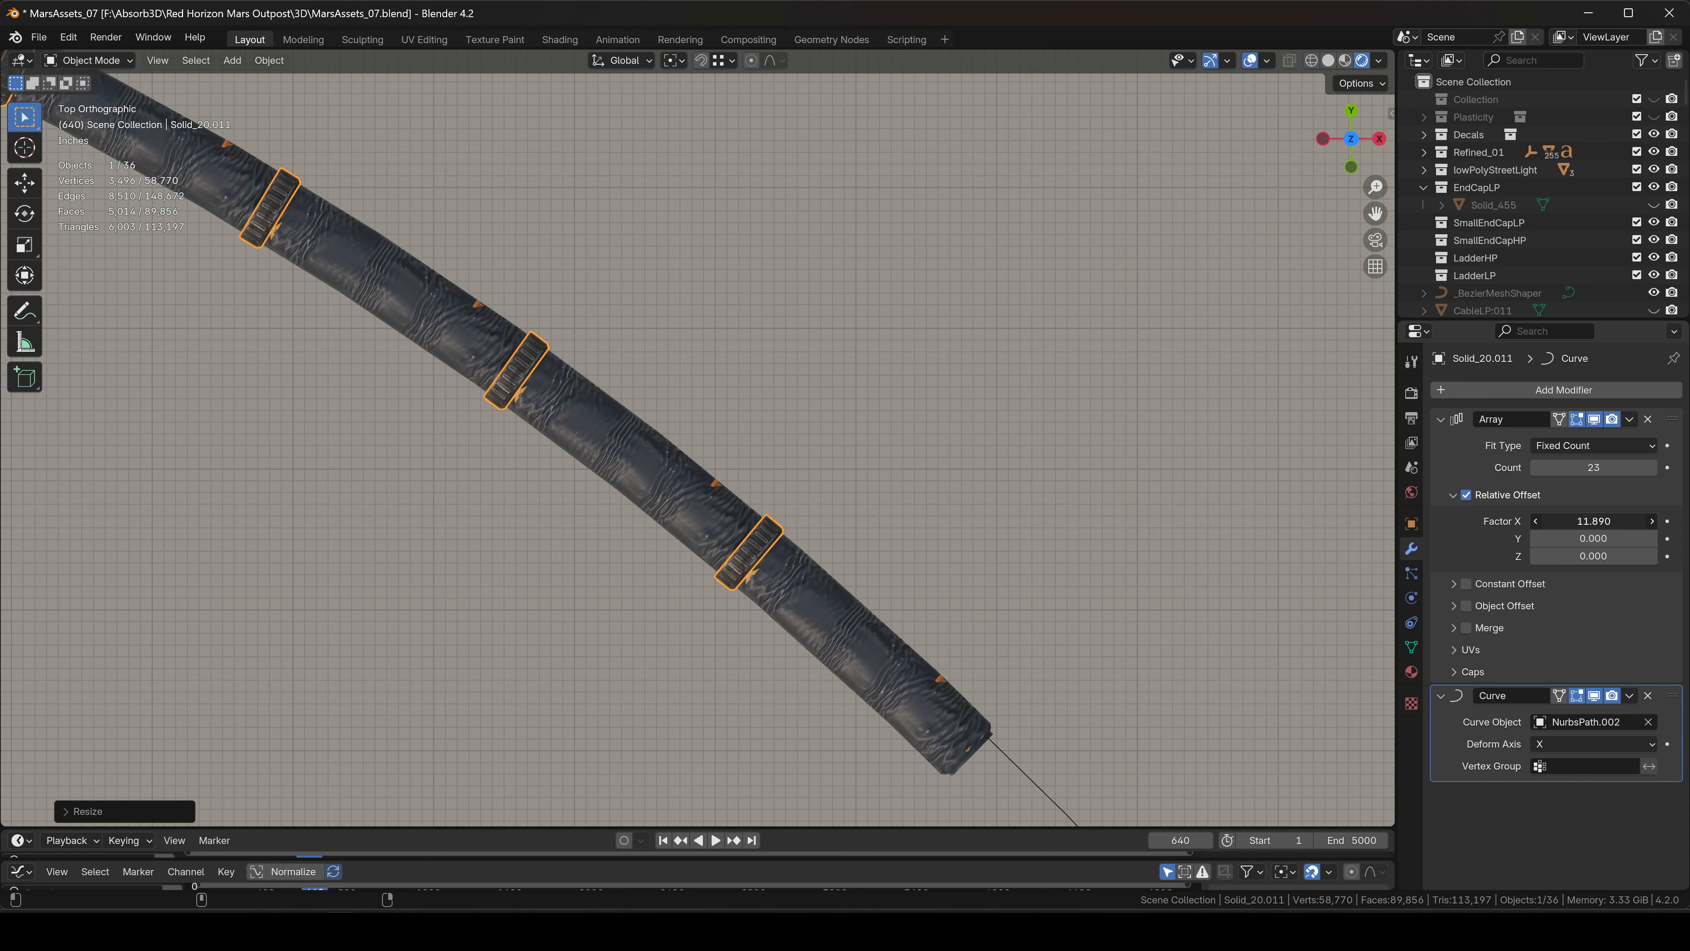
scroll(766, 461, "down", 6)
left_click(486, 409)
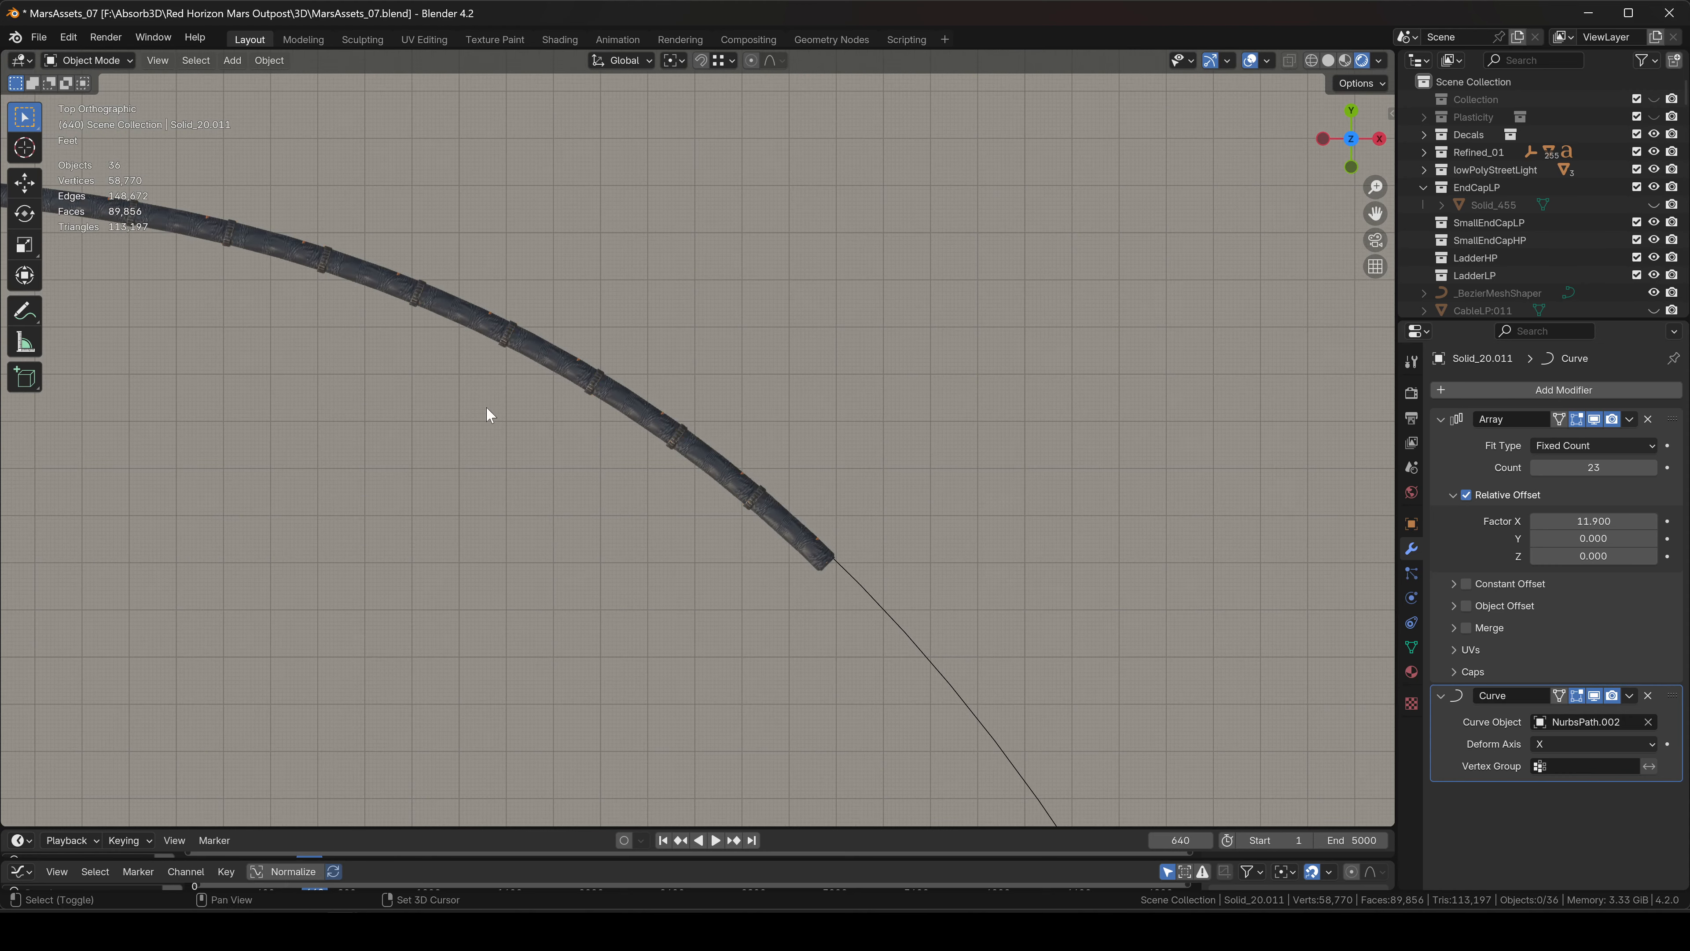
Lower the collar array slightly along Z so it centres on the hose.
scroll(732, 445, "up", 3)
middle_click_drag(746, 463, 778, 353)
scroll(865, 307, "up", 5)
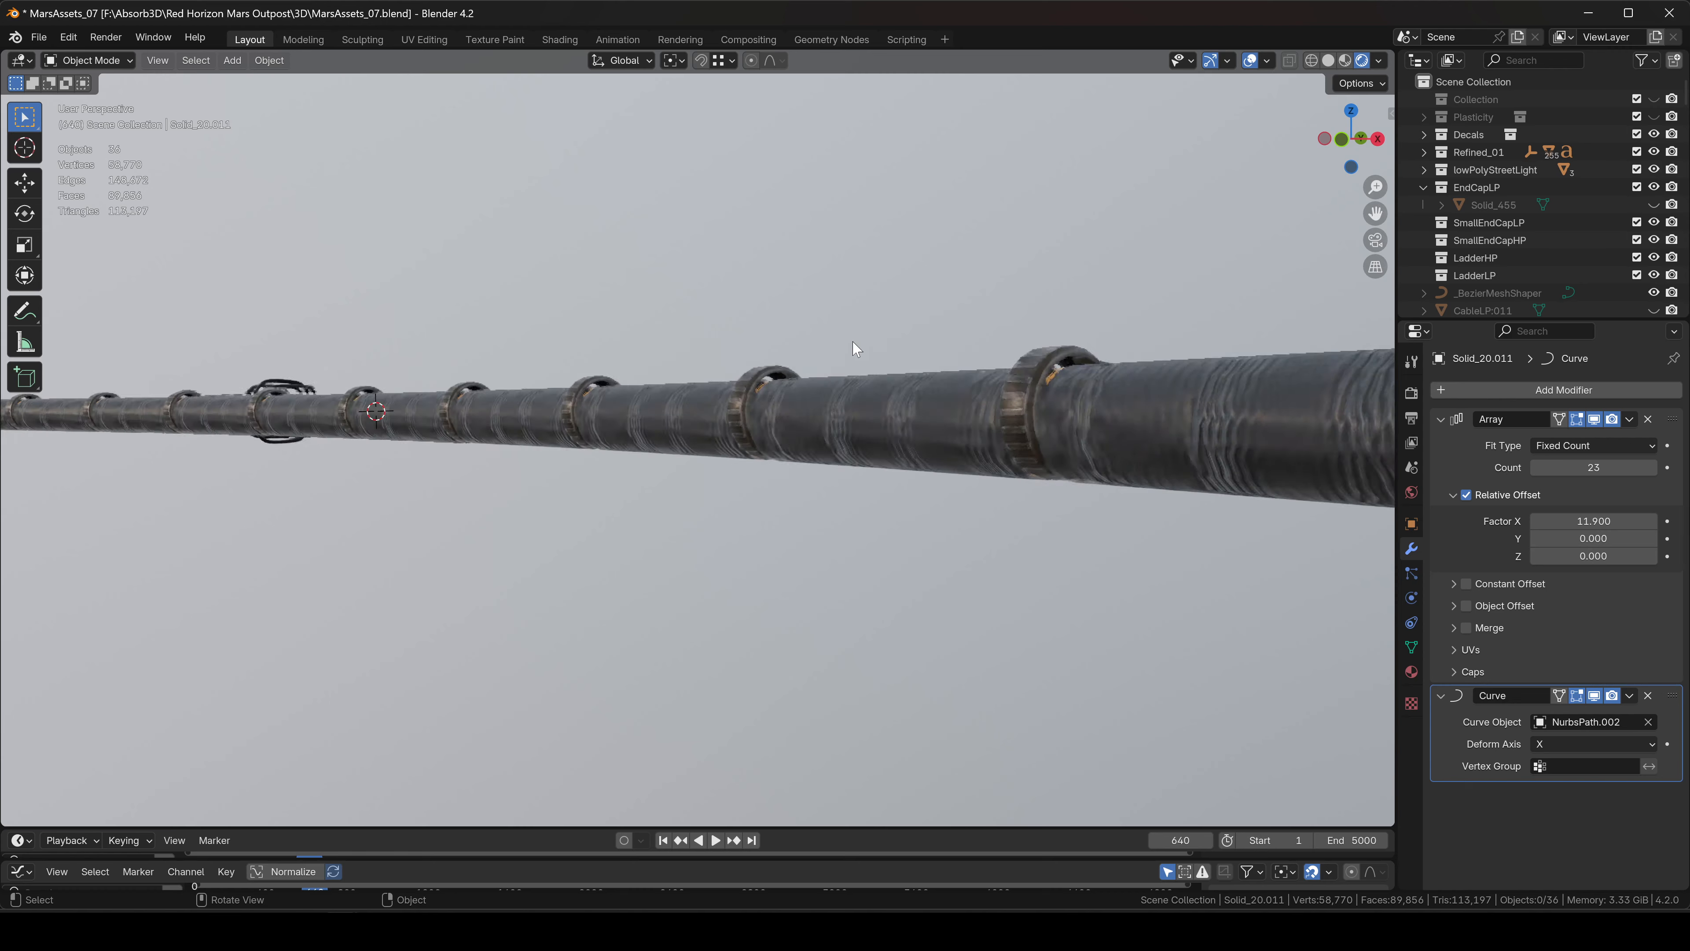
left_click(1132, 385)
key("g")
key("z")
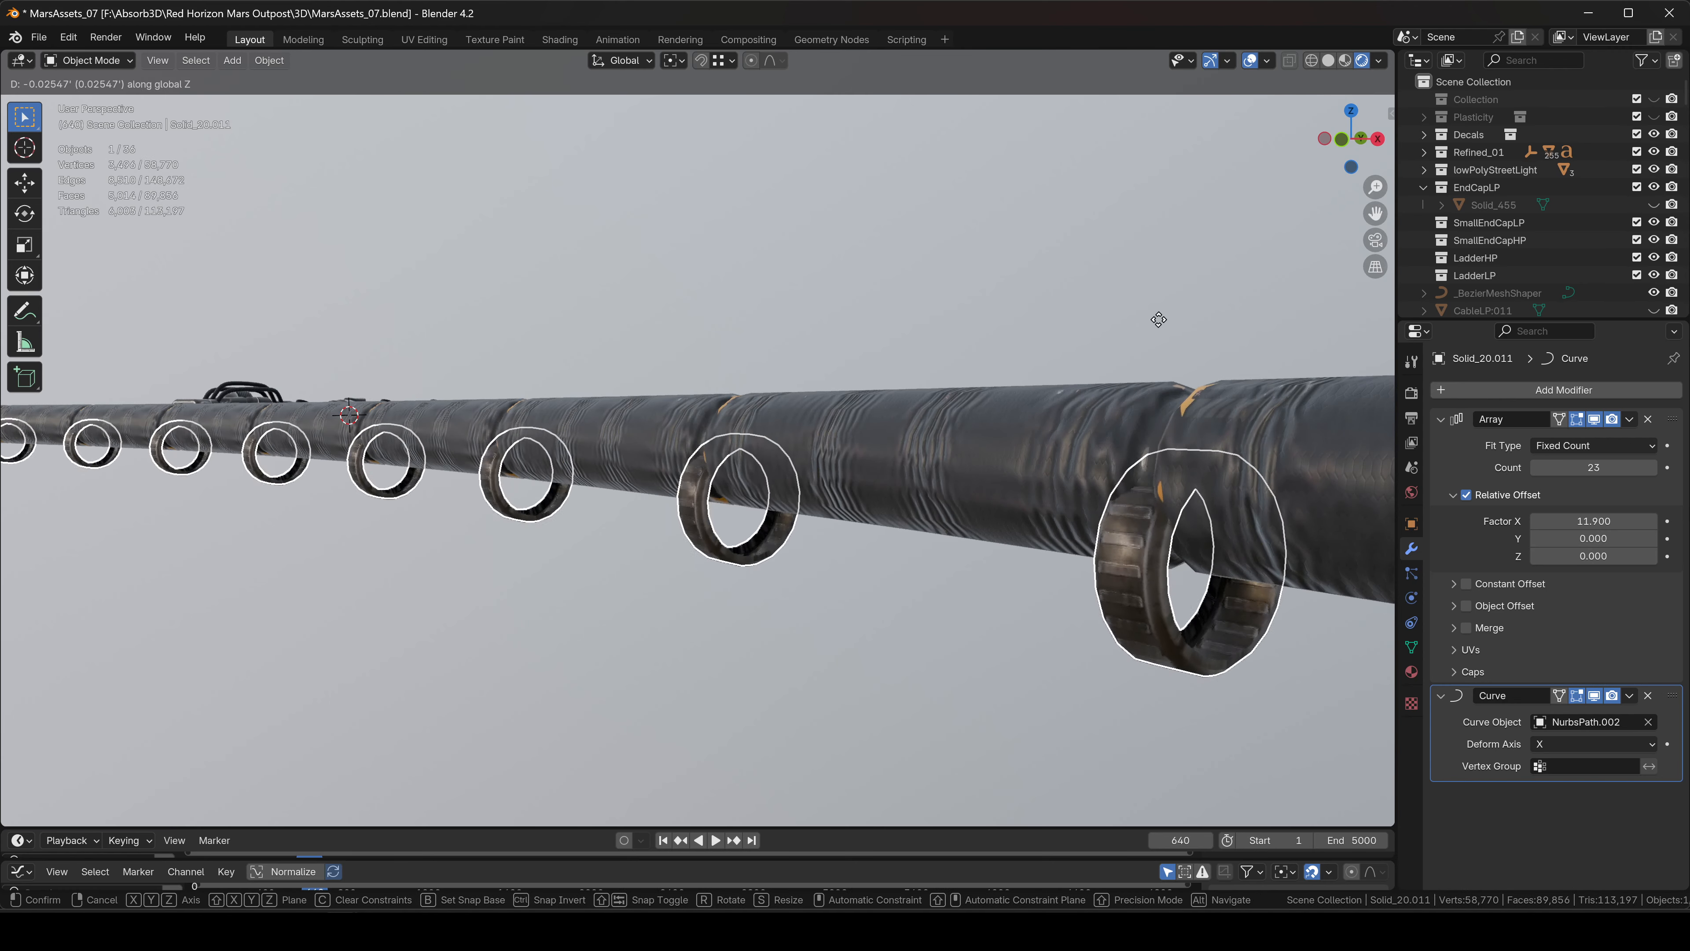
left_click(1165, 314)
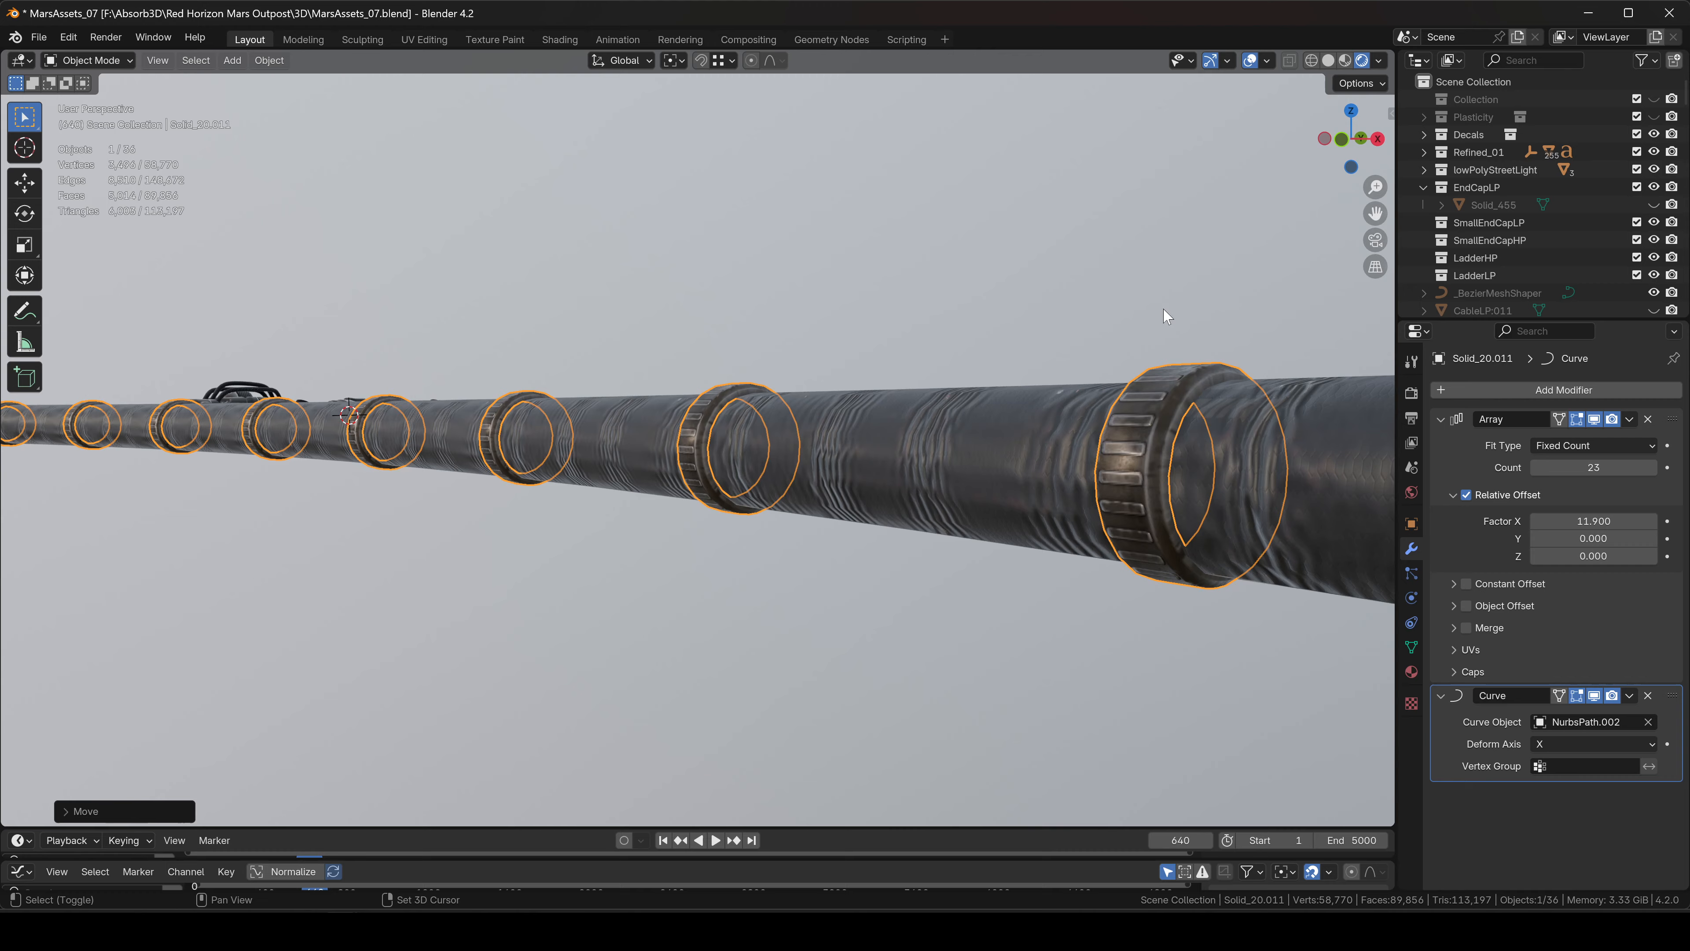
middle_click_drag(815, 333, 796, 338)
left_click(765, 318)
Return to Top Orthographic view and select the left end cap.
scroll(666, 352, "down", 8)
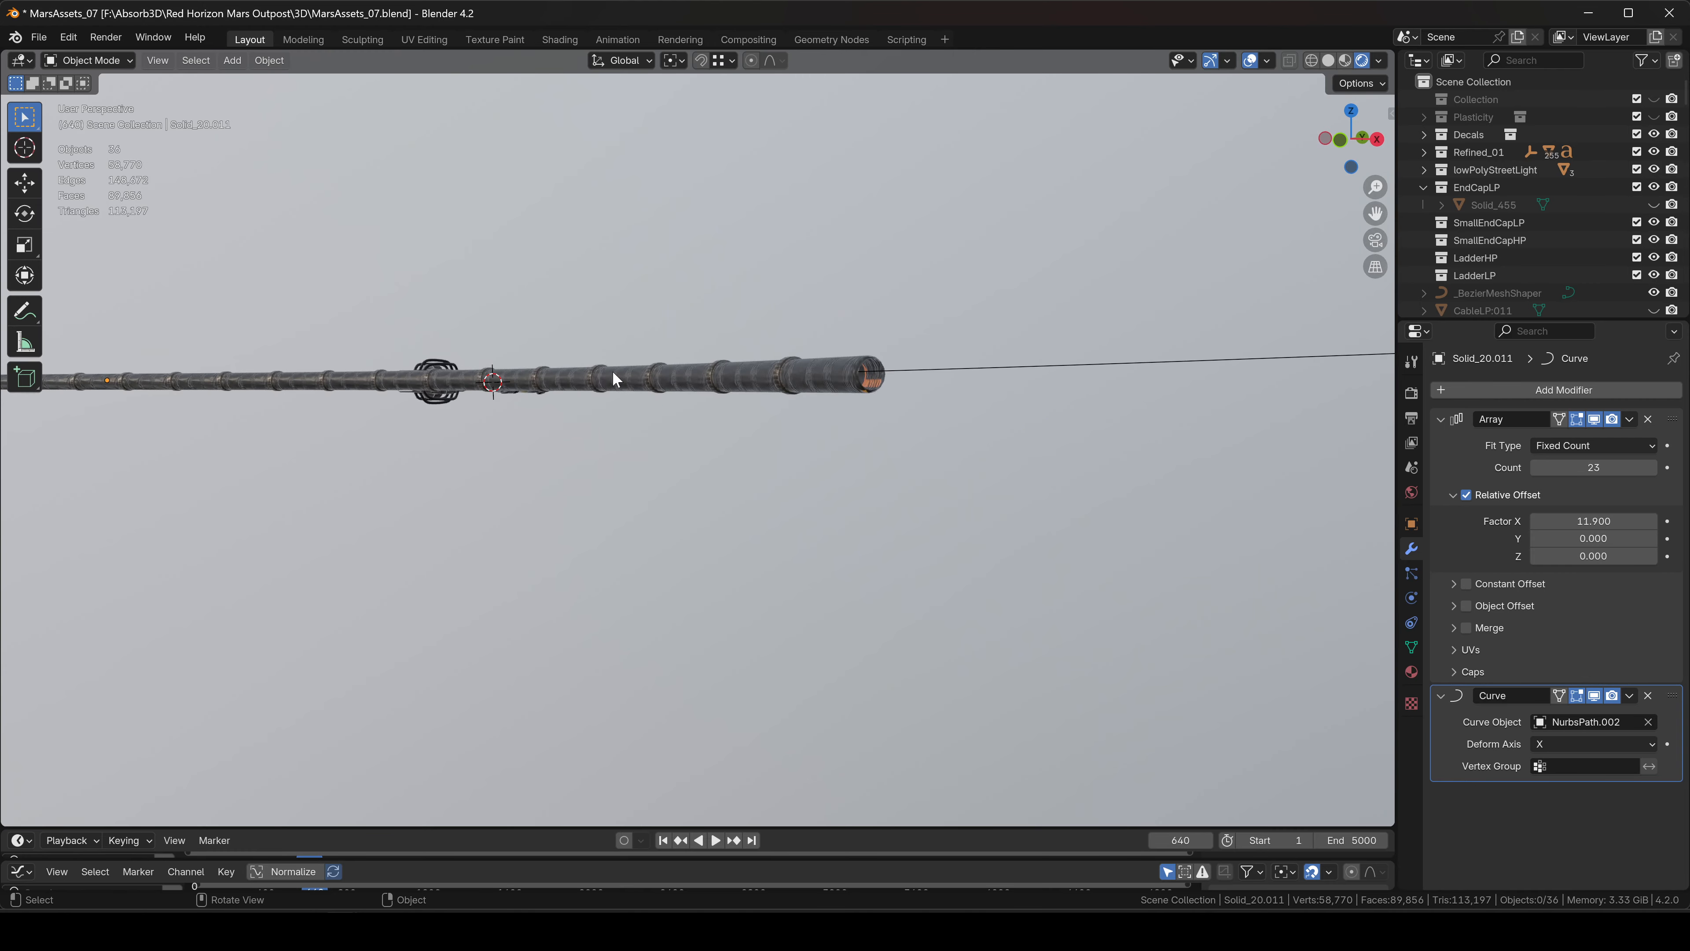
middle_click_drag(613, 370, 714, 582)
middle_click_drag(465, 552, 958, 540, "shift")
middle_click_drag(452, 537, 973, 482, "shift")
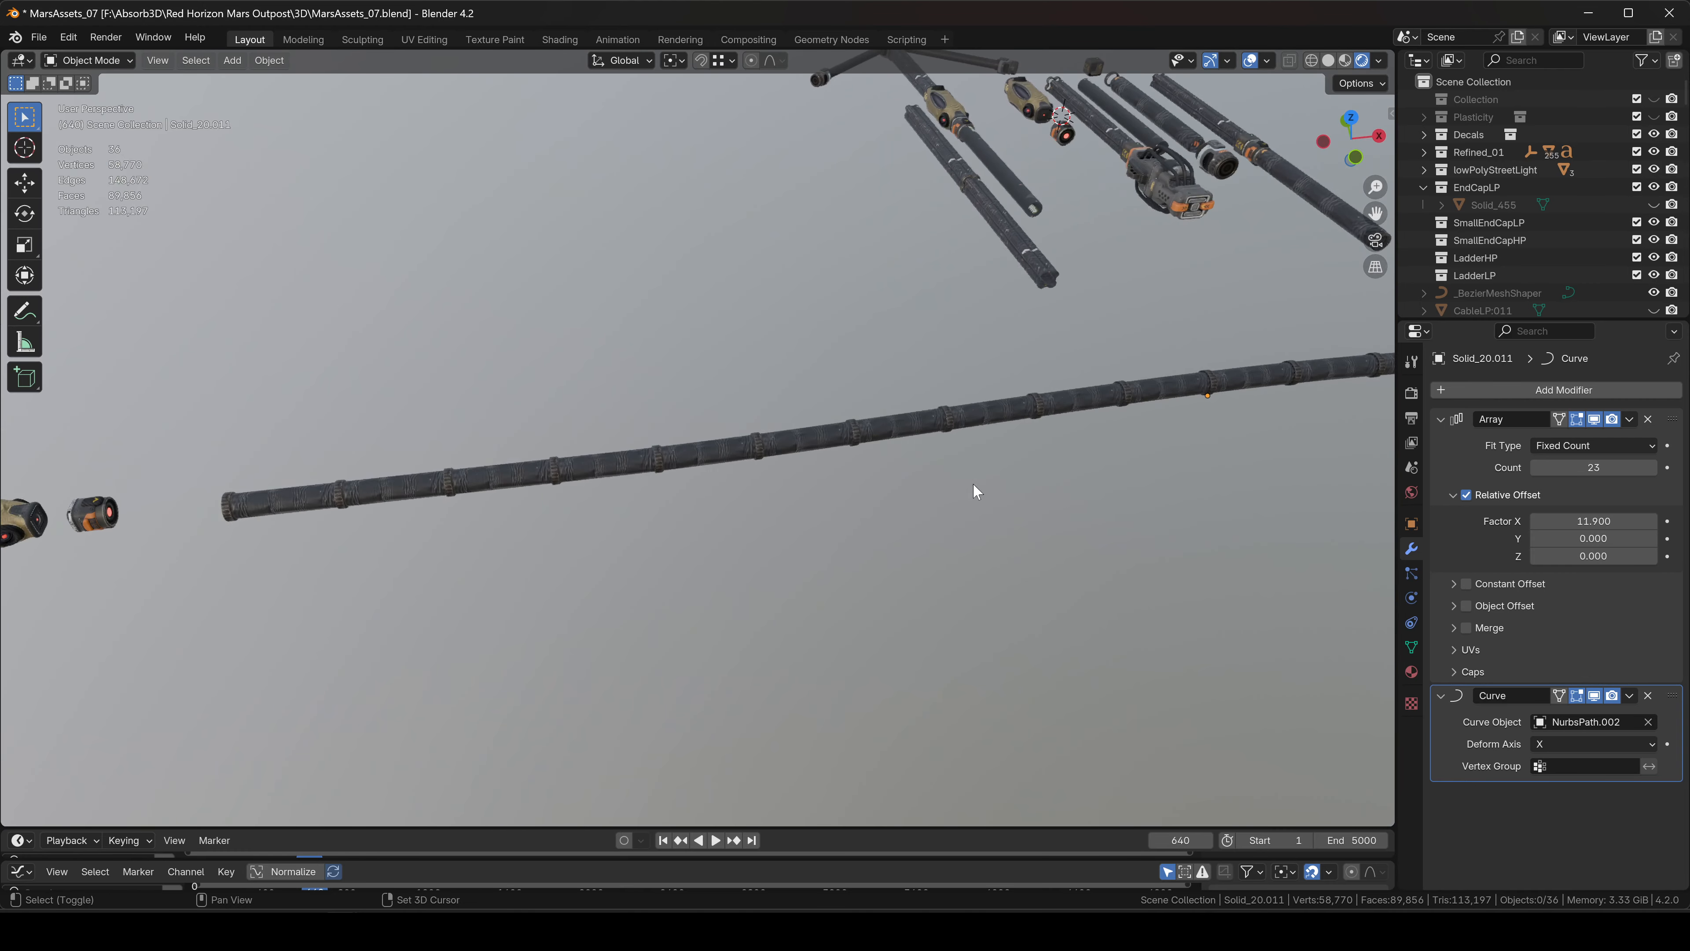
mouse_move(475, 479)
middle_mouse_down("shift")
mouse_move(875, 446)
mouse_move(909, 404)
mouse_move(1113, 362)
mouse_move(921, 460)
mouse_move(795, 406)
middle_mouse_up("shift")
scroll(711, 444, "up", 11)
scroll(715, 453, "down", 10)
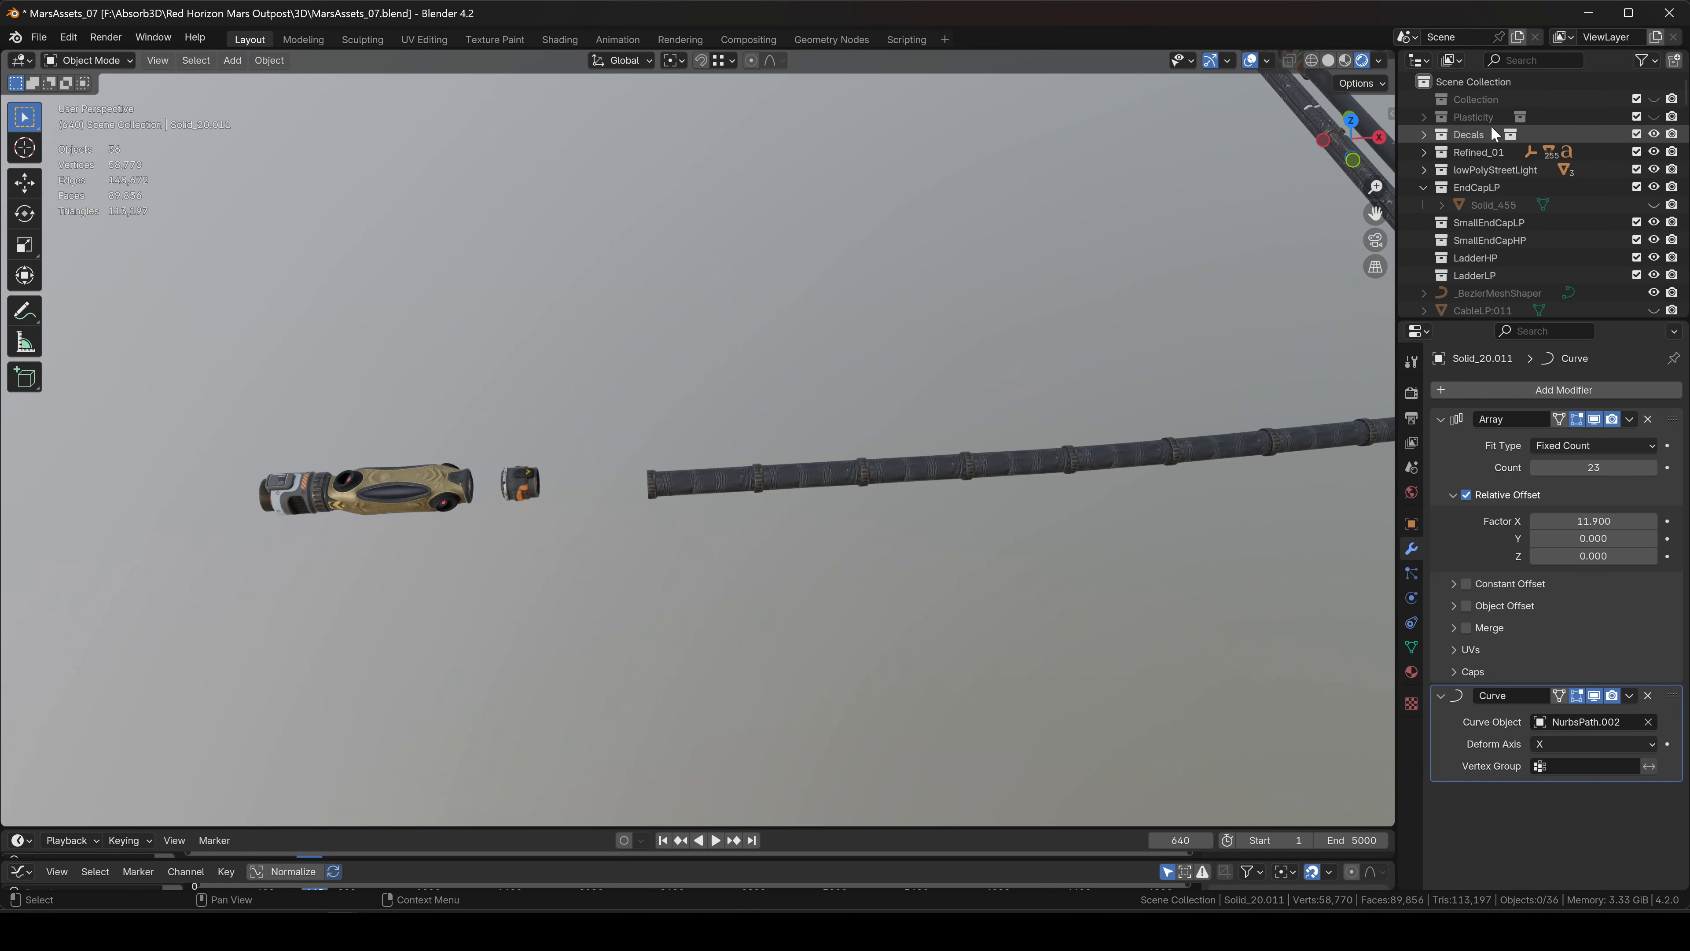
left_click(1355, 112)
middle_click_drag(567, 498, 511, 489, "shift")
scroll(566, 470, "up", 5)
left_click(519, 464)
scroll(257, 536, "down", 3)
middle_click_drag(388, 510, 612, 500, "shift")
left_click(237, 482)
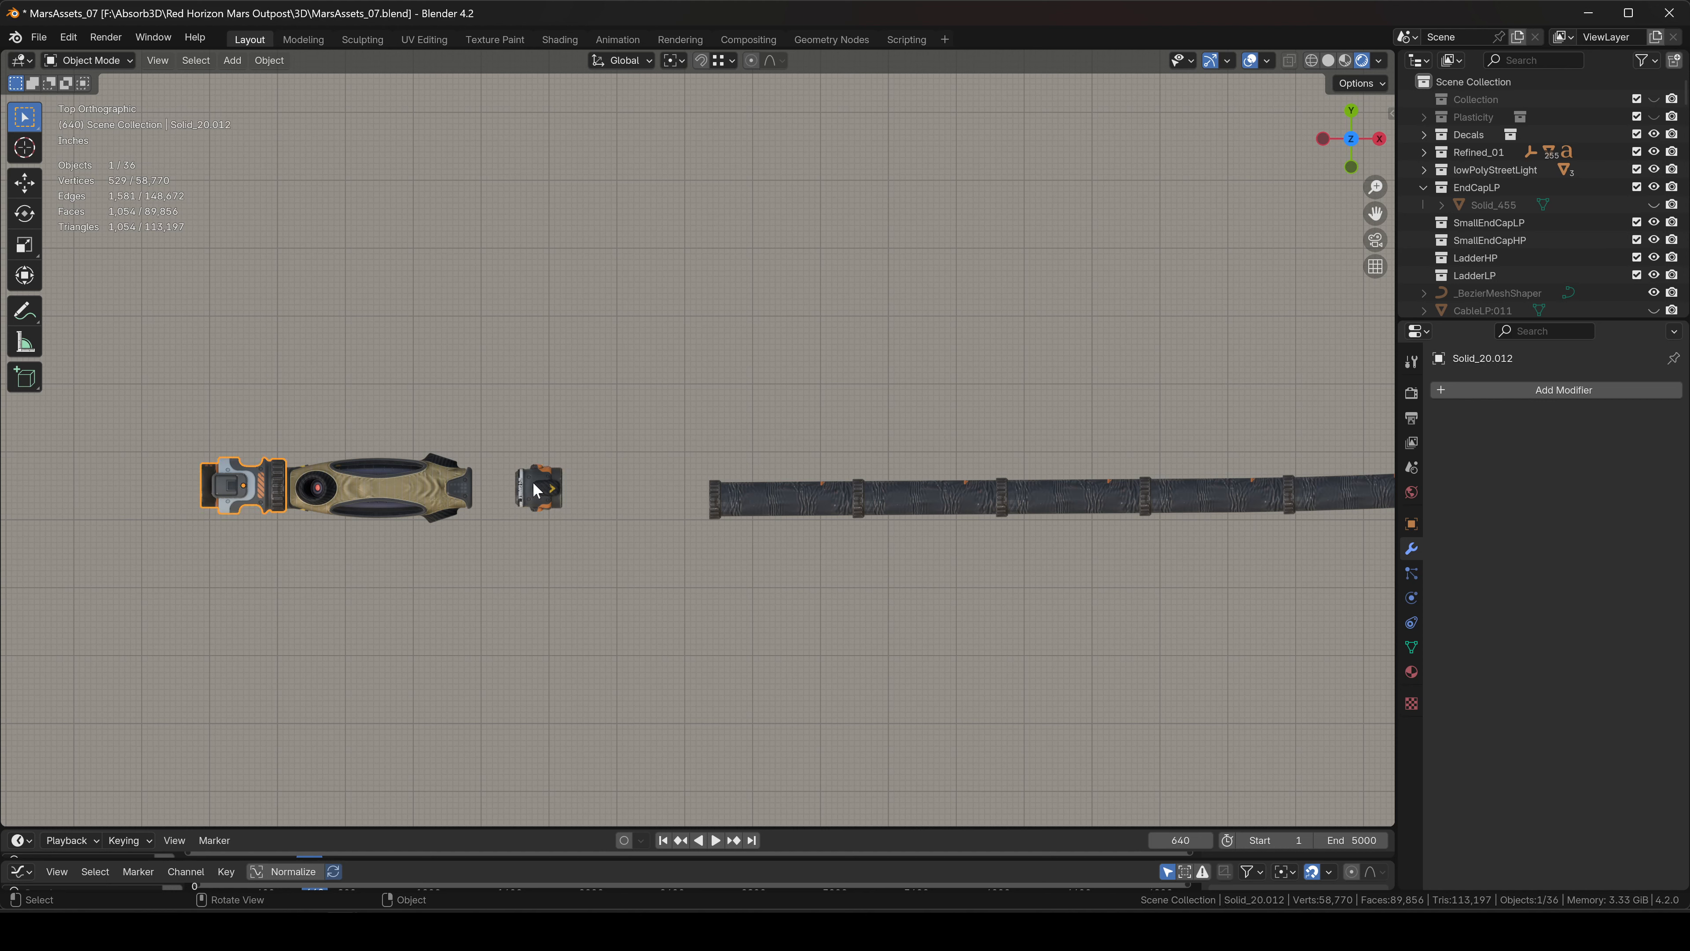
Copy the hose's Array and Curve modifiers onto the cap with Ctrl+L Copy Modifiers.
left_click(715, 491, "shift")
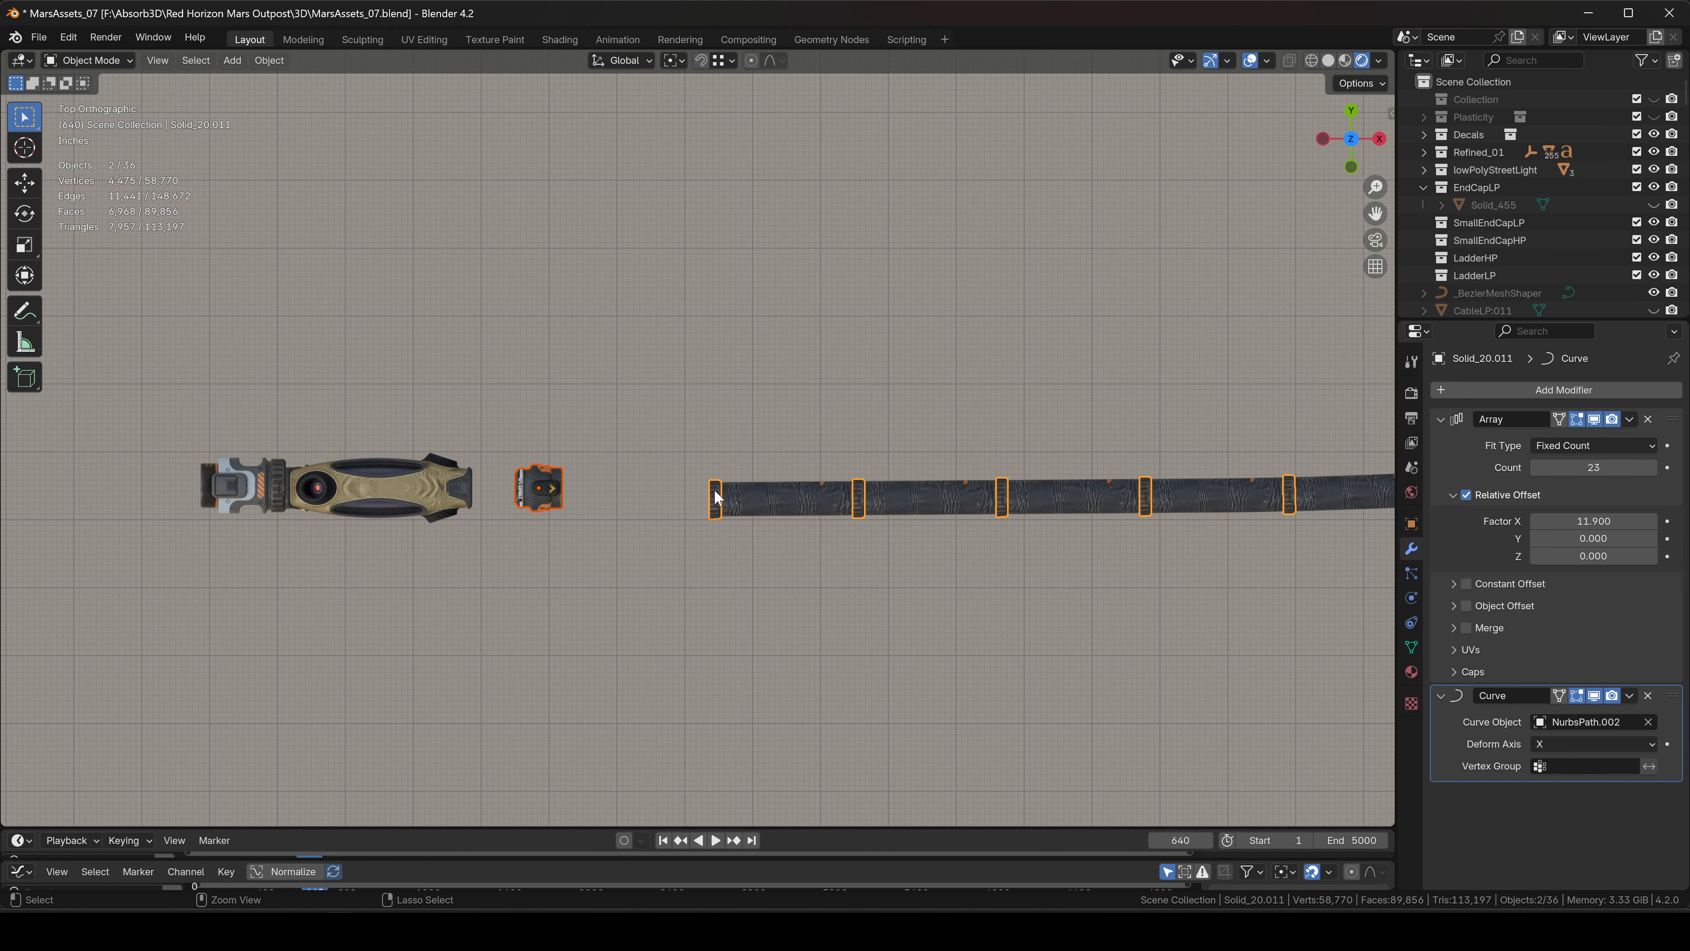
key("ctrl+l")
left_click(714, 488)
left_click(257, 433)
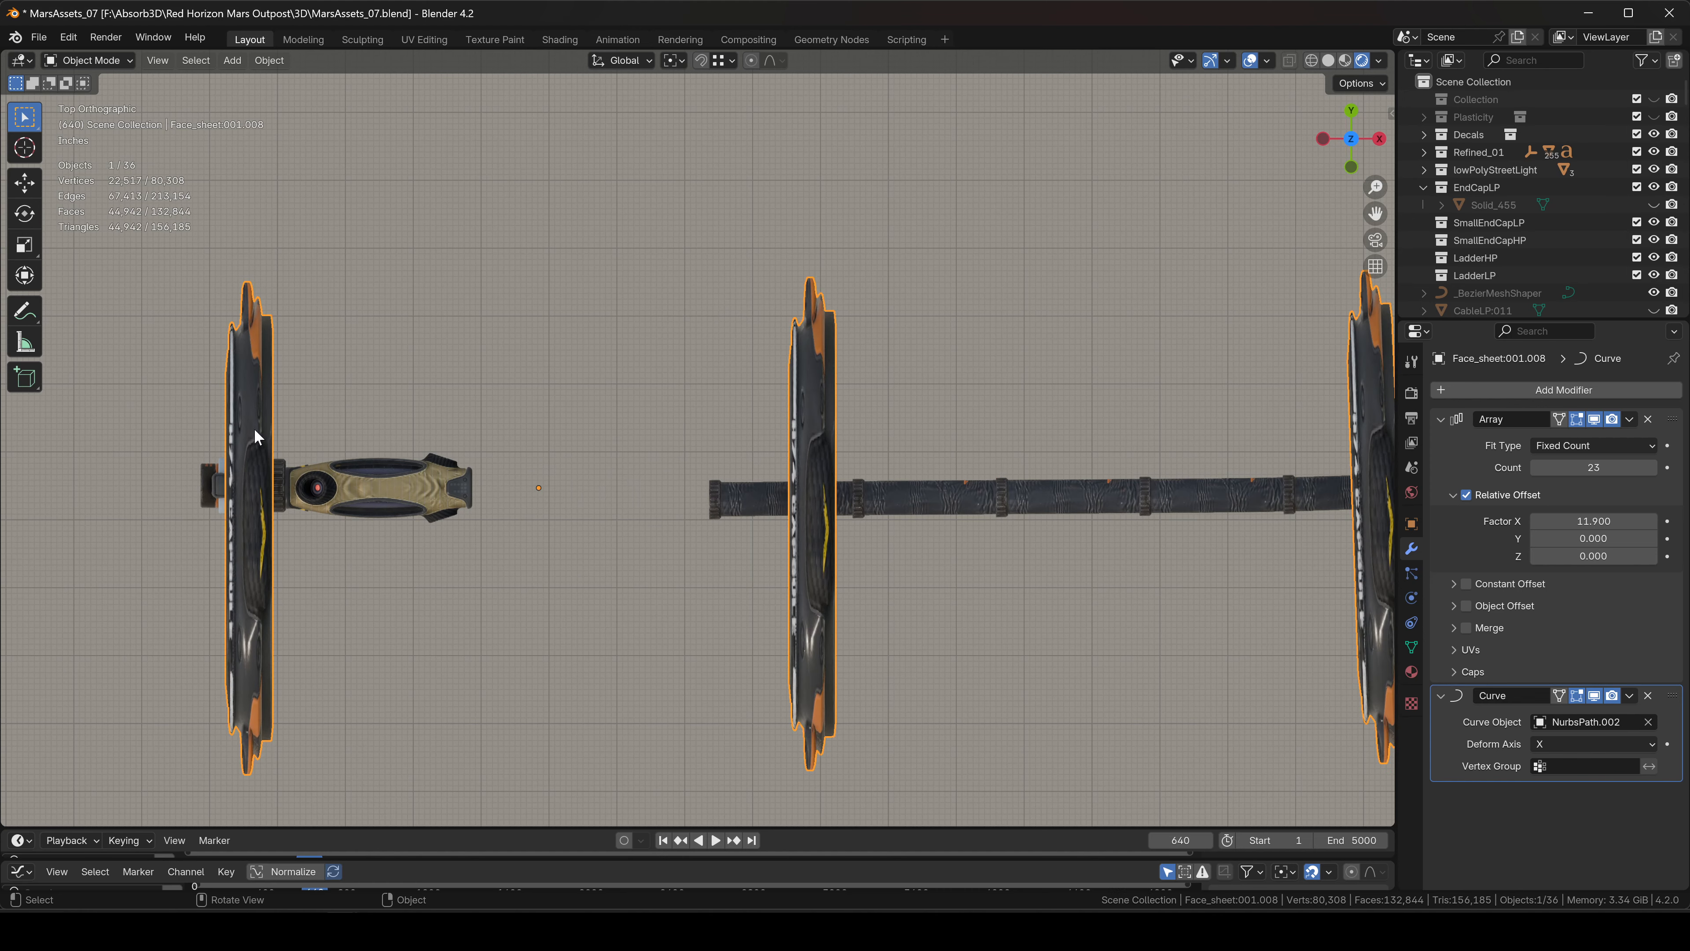
Shrink the arrayed cap and slide it along X to the hose's start.
scroll(470, 426, "down", 3)
key("s")
key("x")
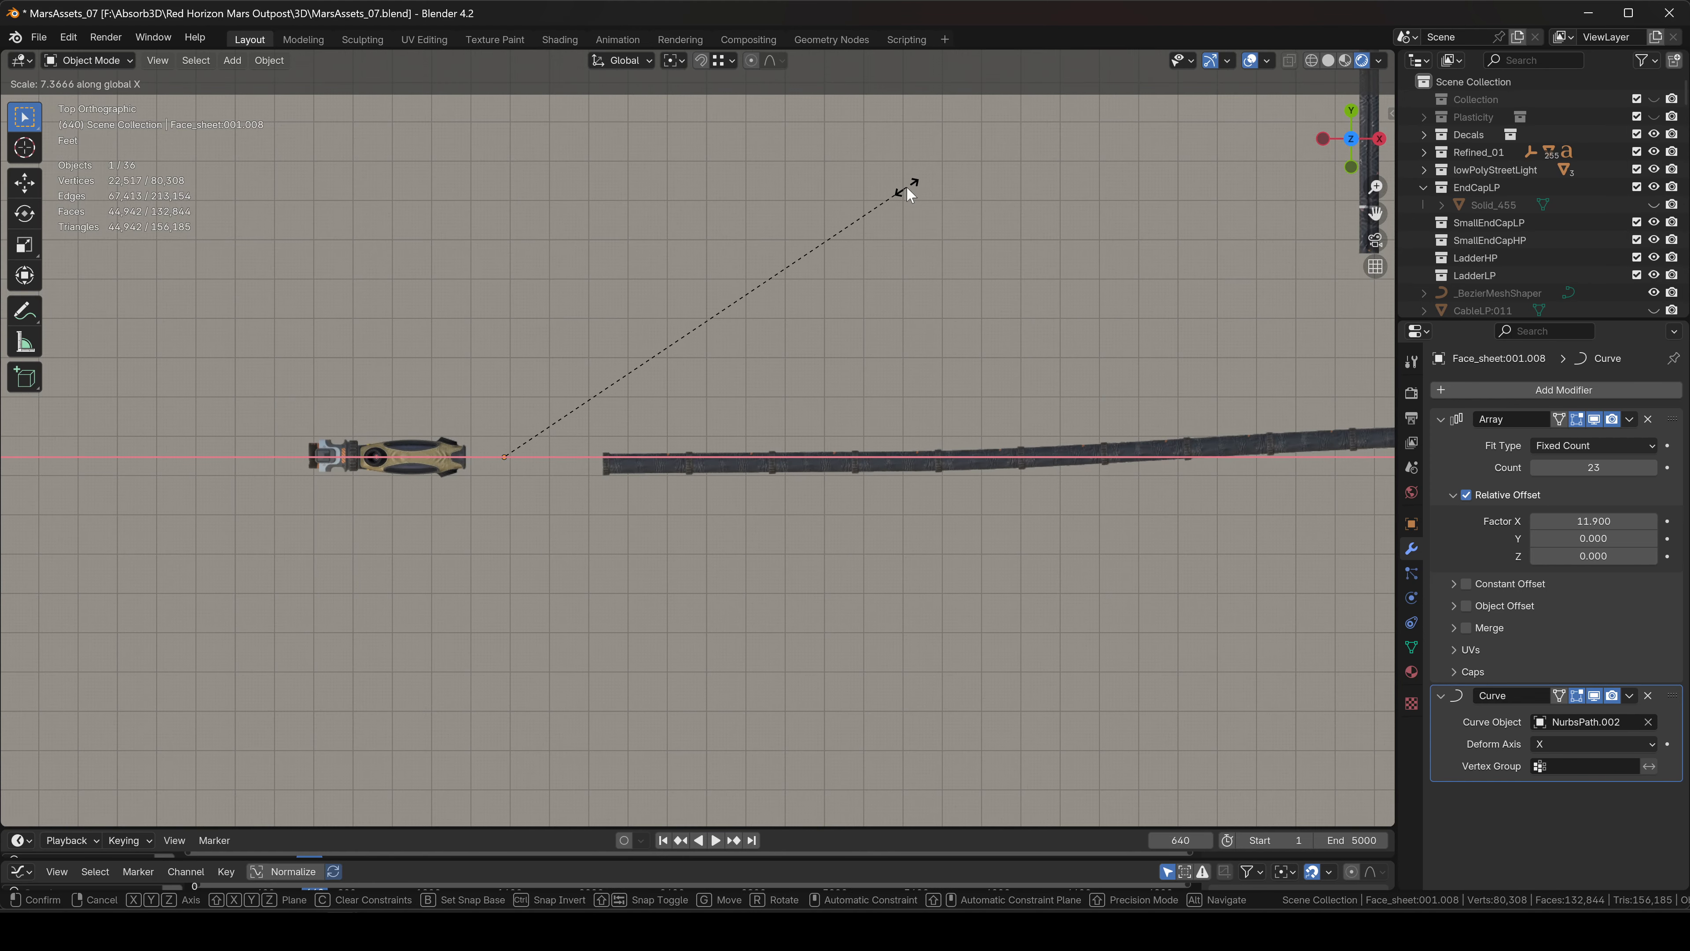
left_click(906, 189)
scroll(671, 404, "down", 7)
key("s")
key("x")
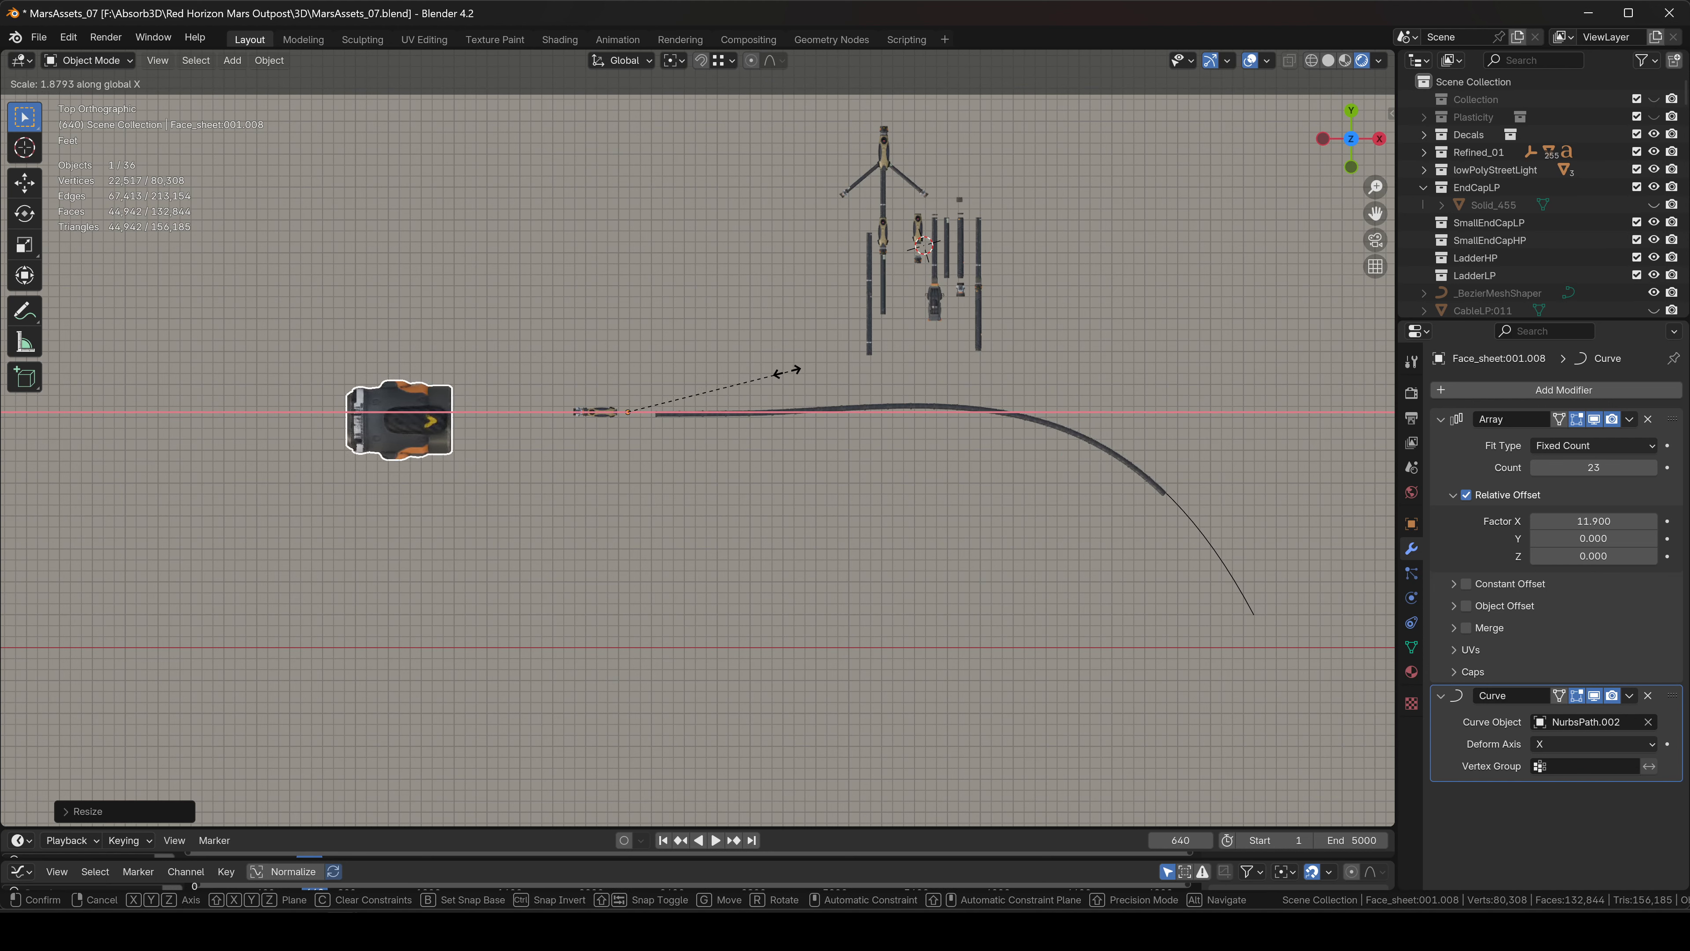
key("x")
key("x")
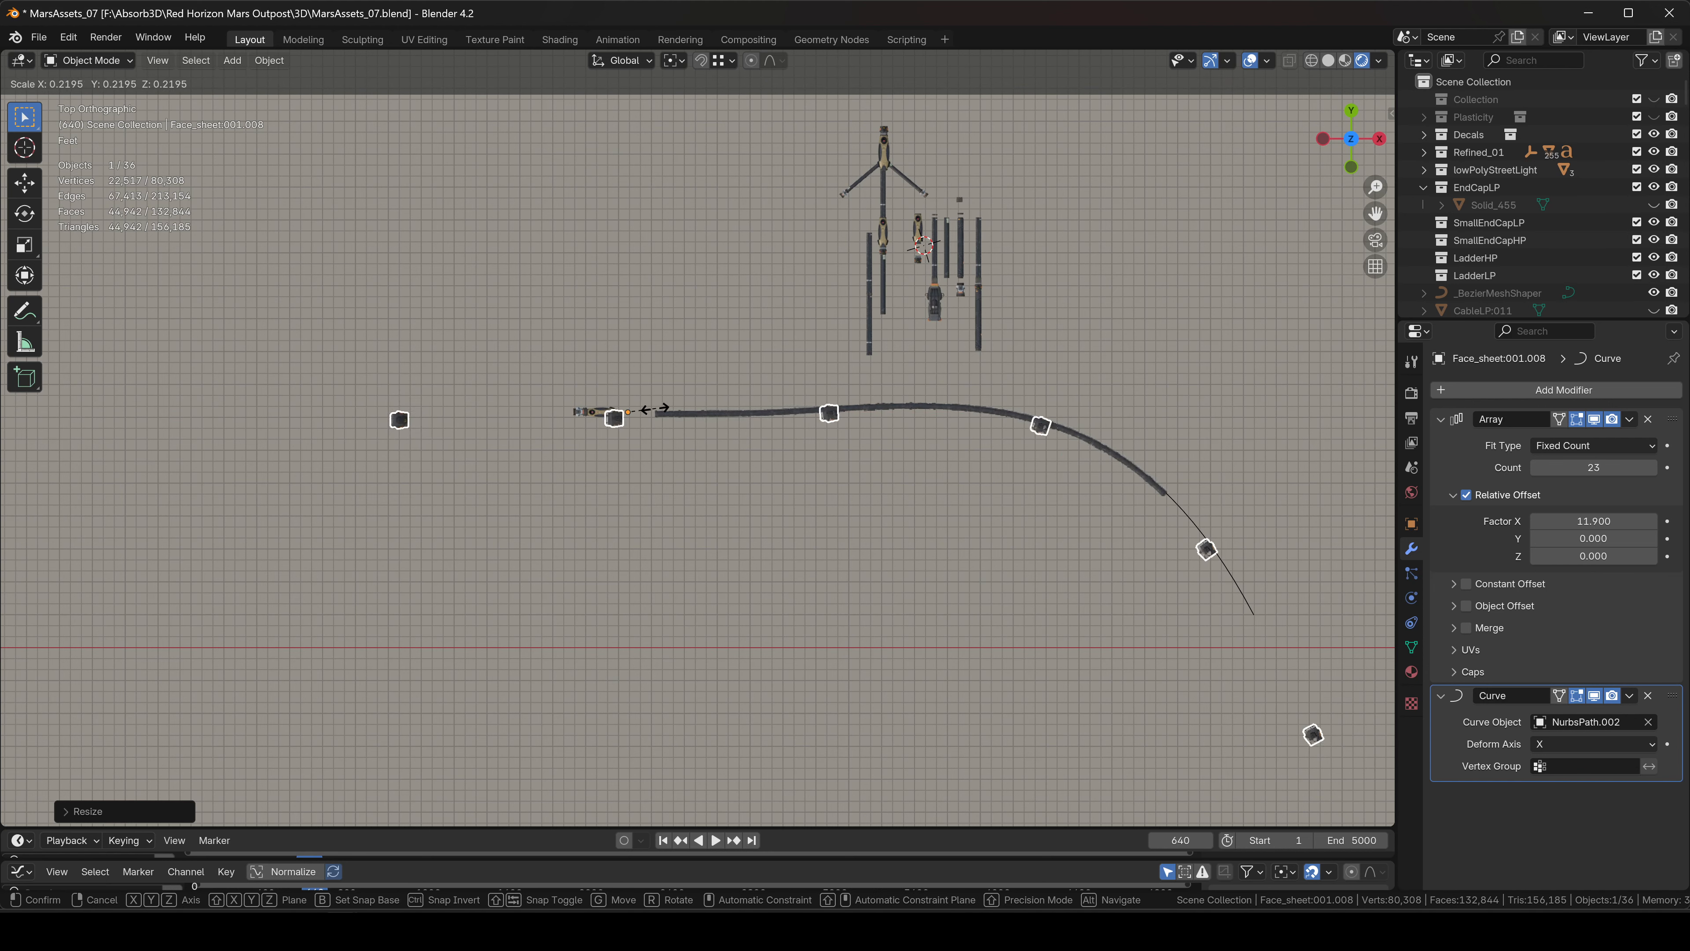
key("g")
key("x")
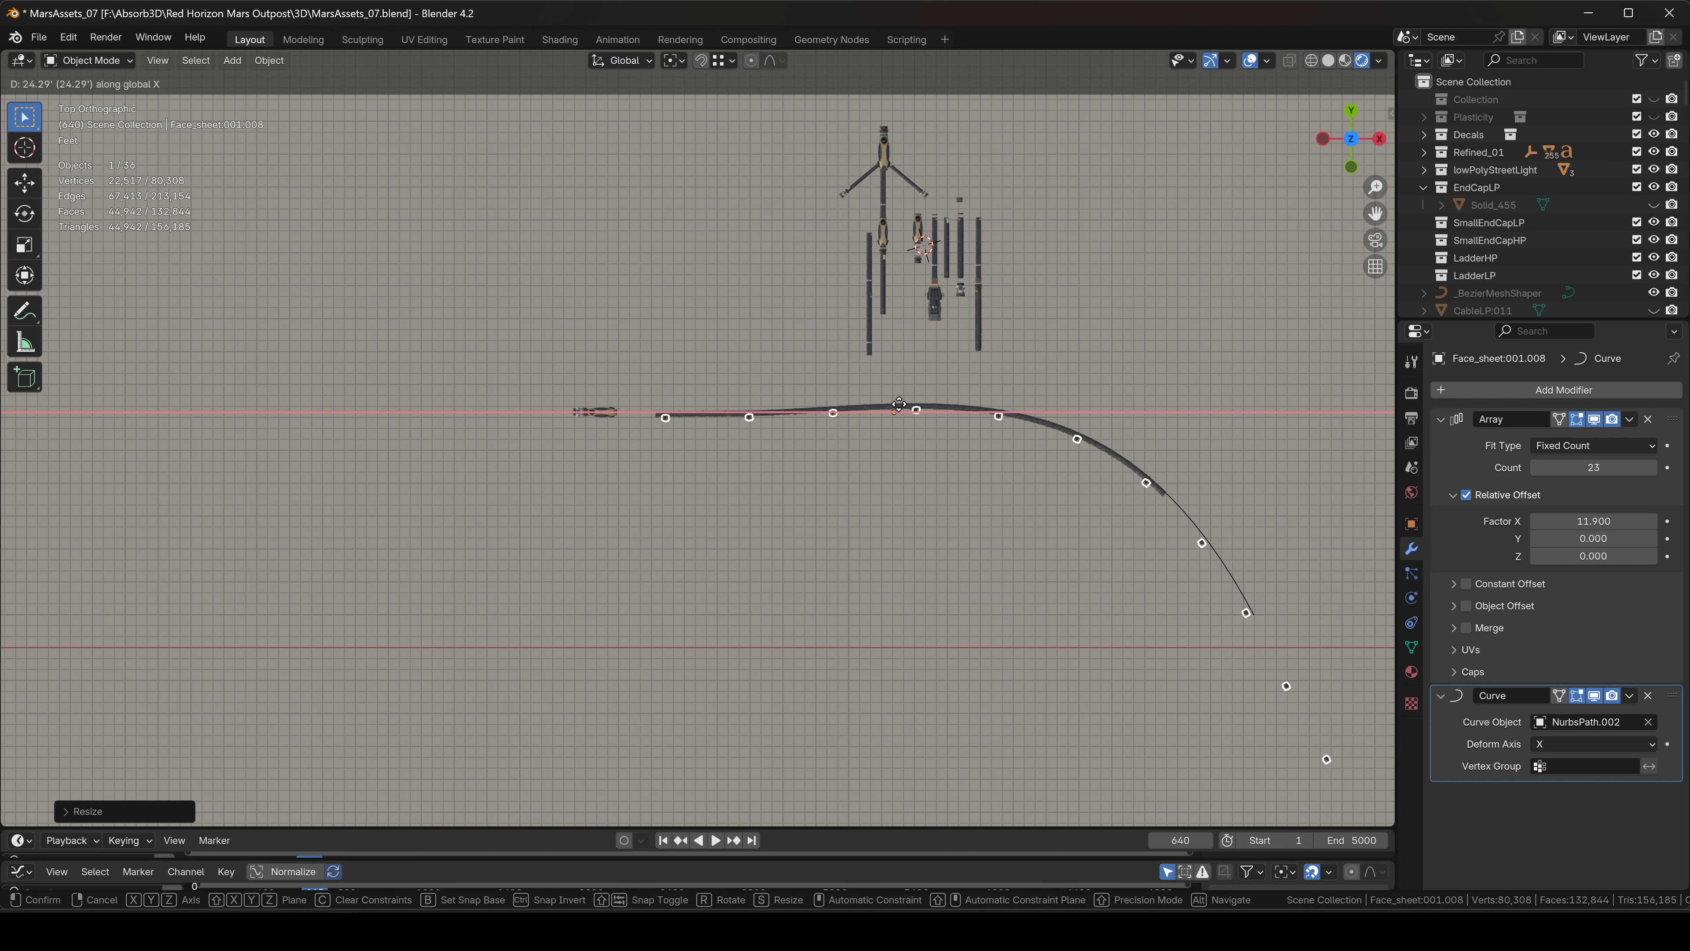
left_click(900, 404)
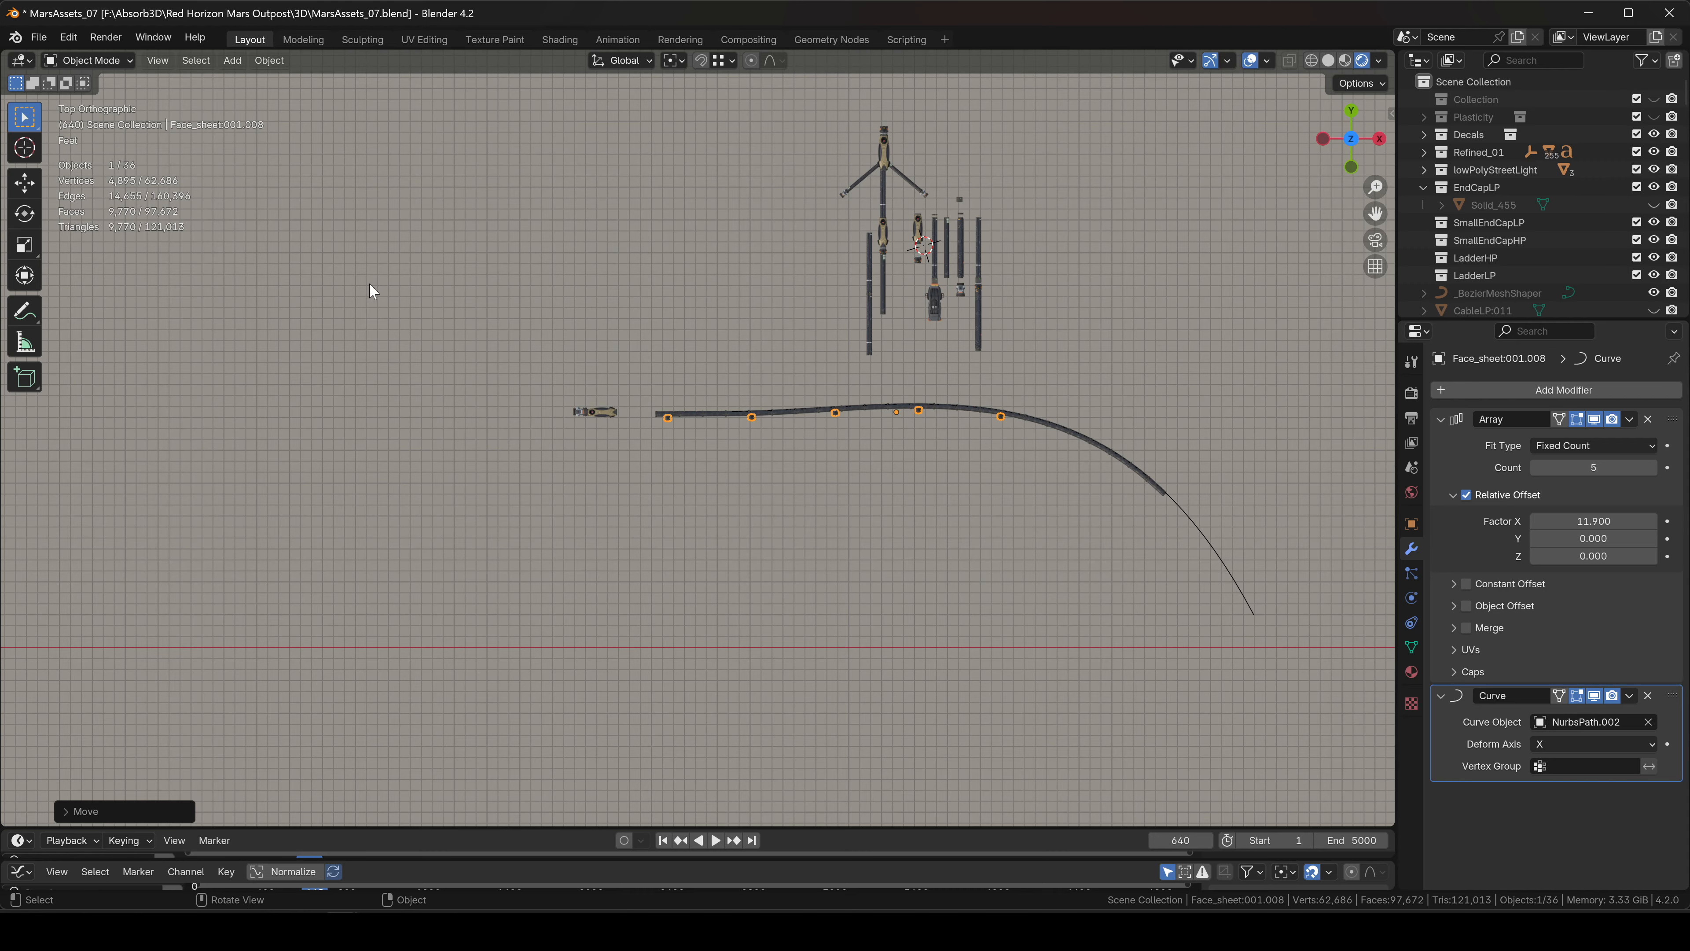
Reposition the first capsule clip and enlarge it slightly.
scroll(722, 429, "up", 7)
scroll(559, 371, "up", 11)
middle_click_drag(530, 371, 912, 420, "shift")
key("g")
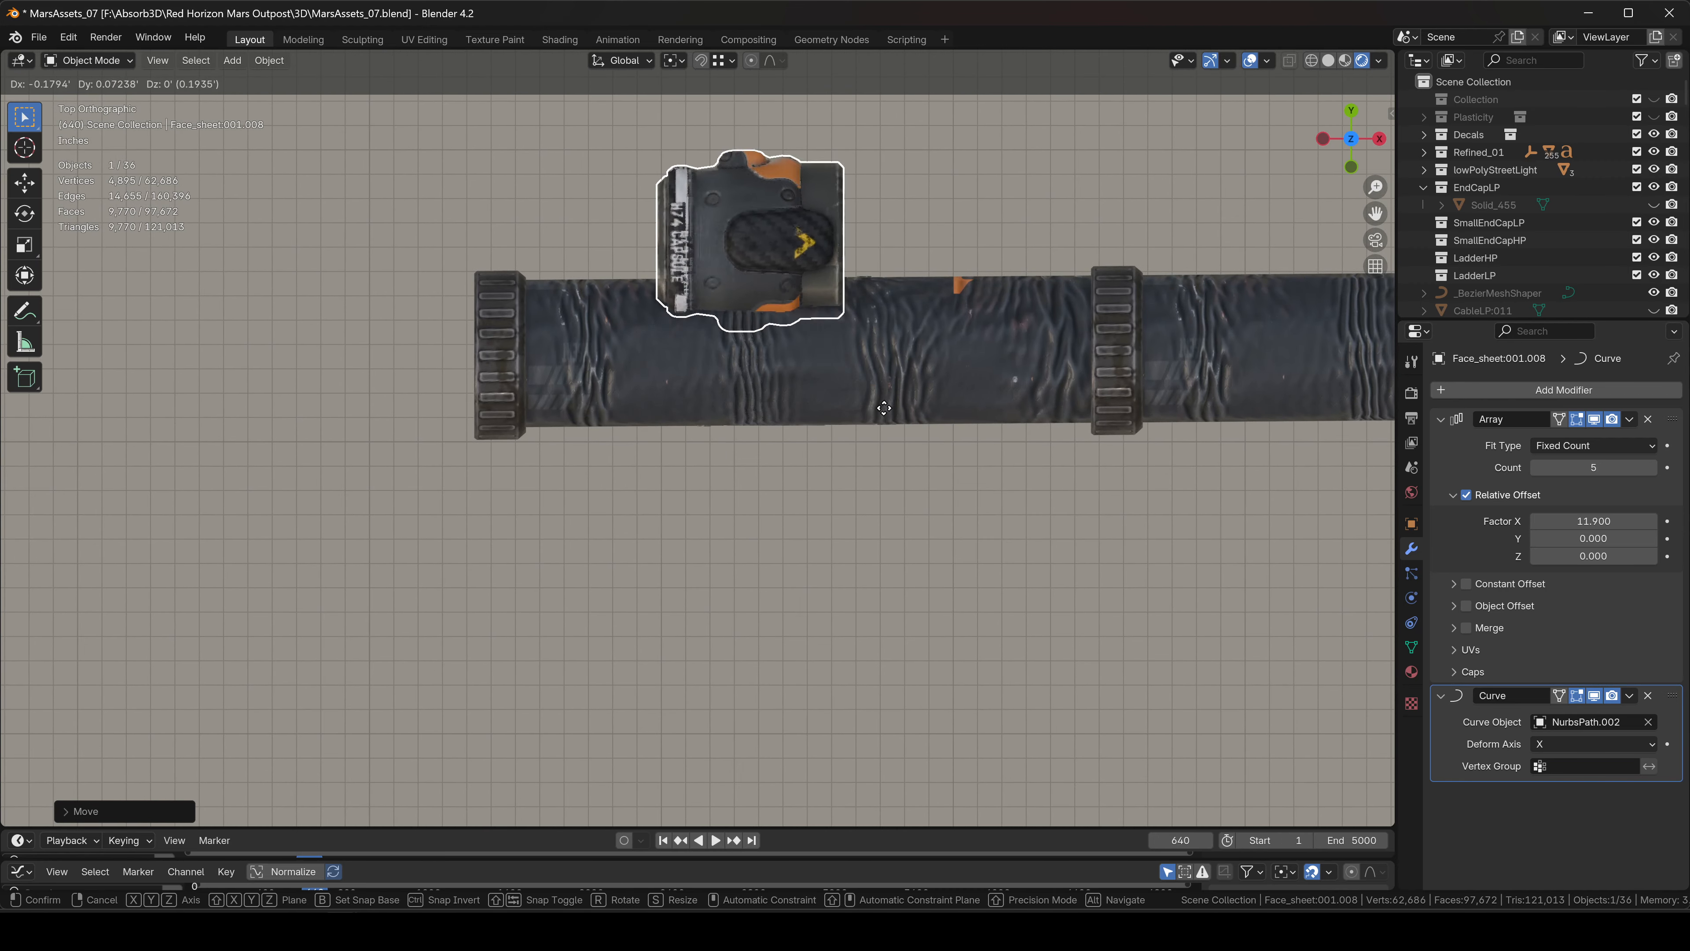
left_click(758, 420)
key("s")
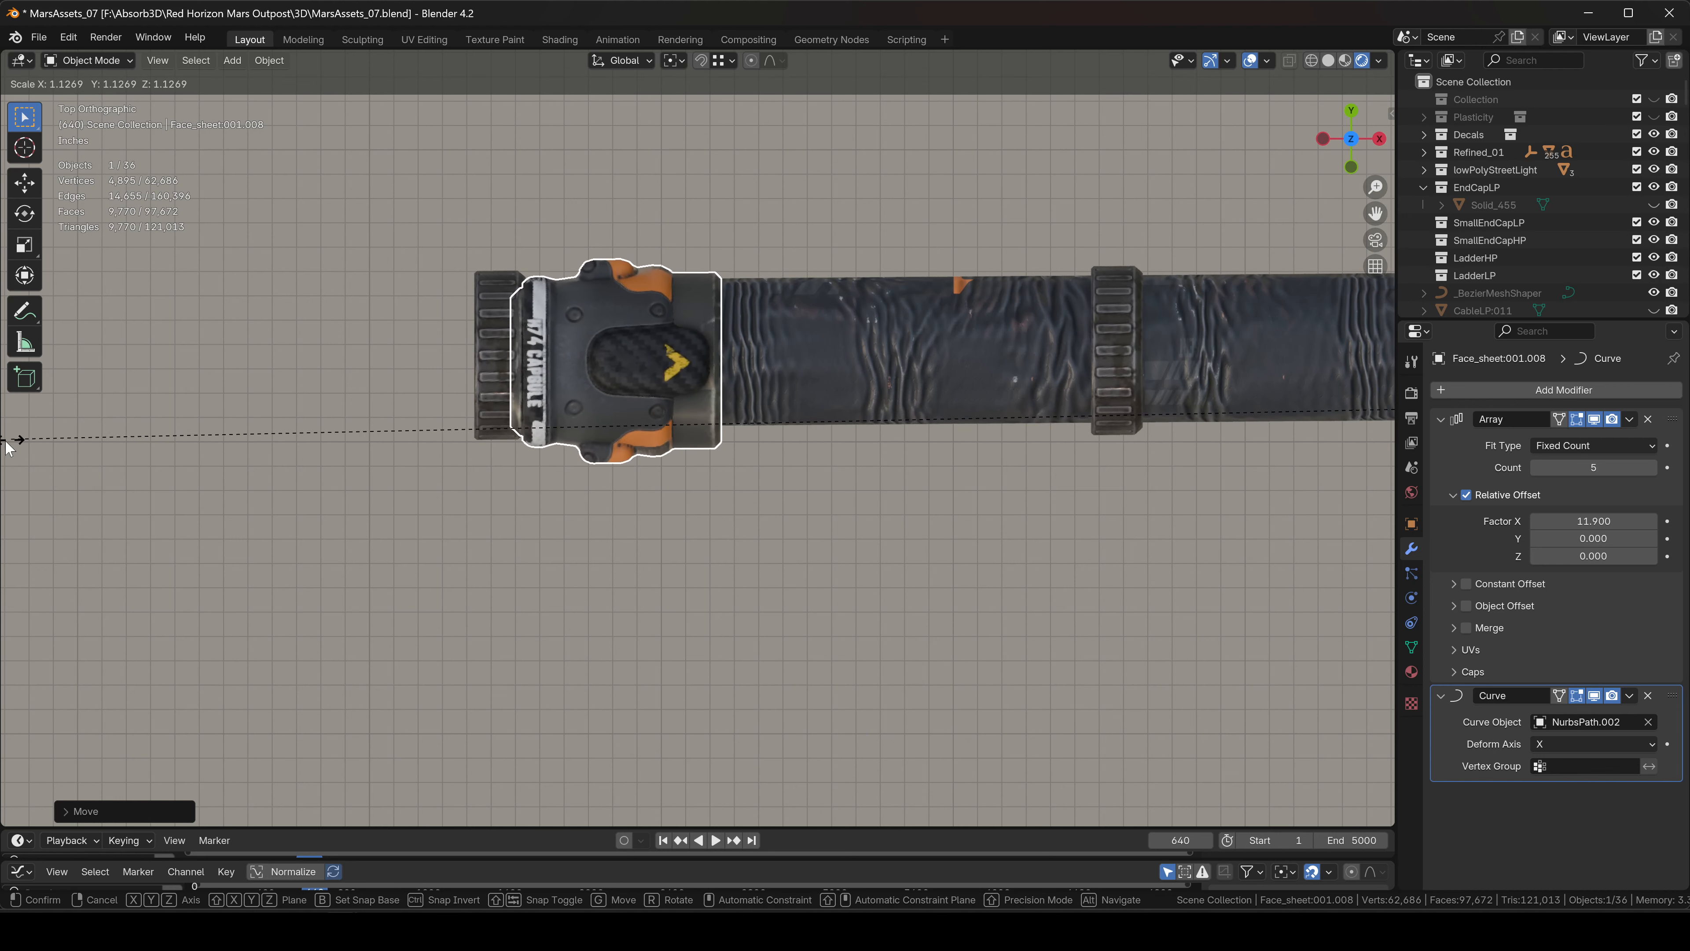
left_click(8, 444)
Move the clip onto the hose and adjust its height along Z.
key("g")
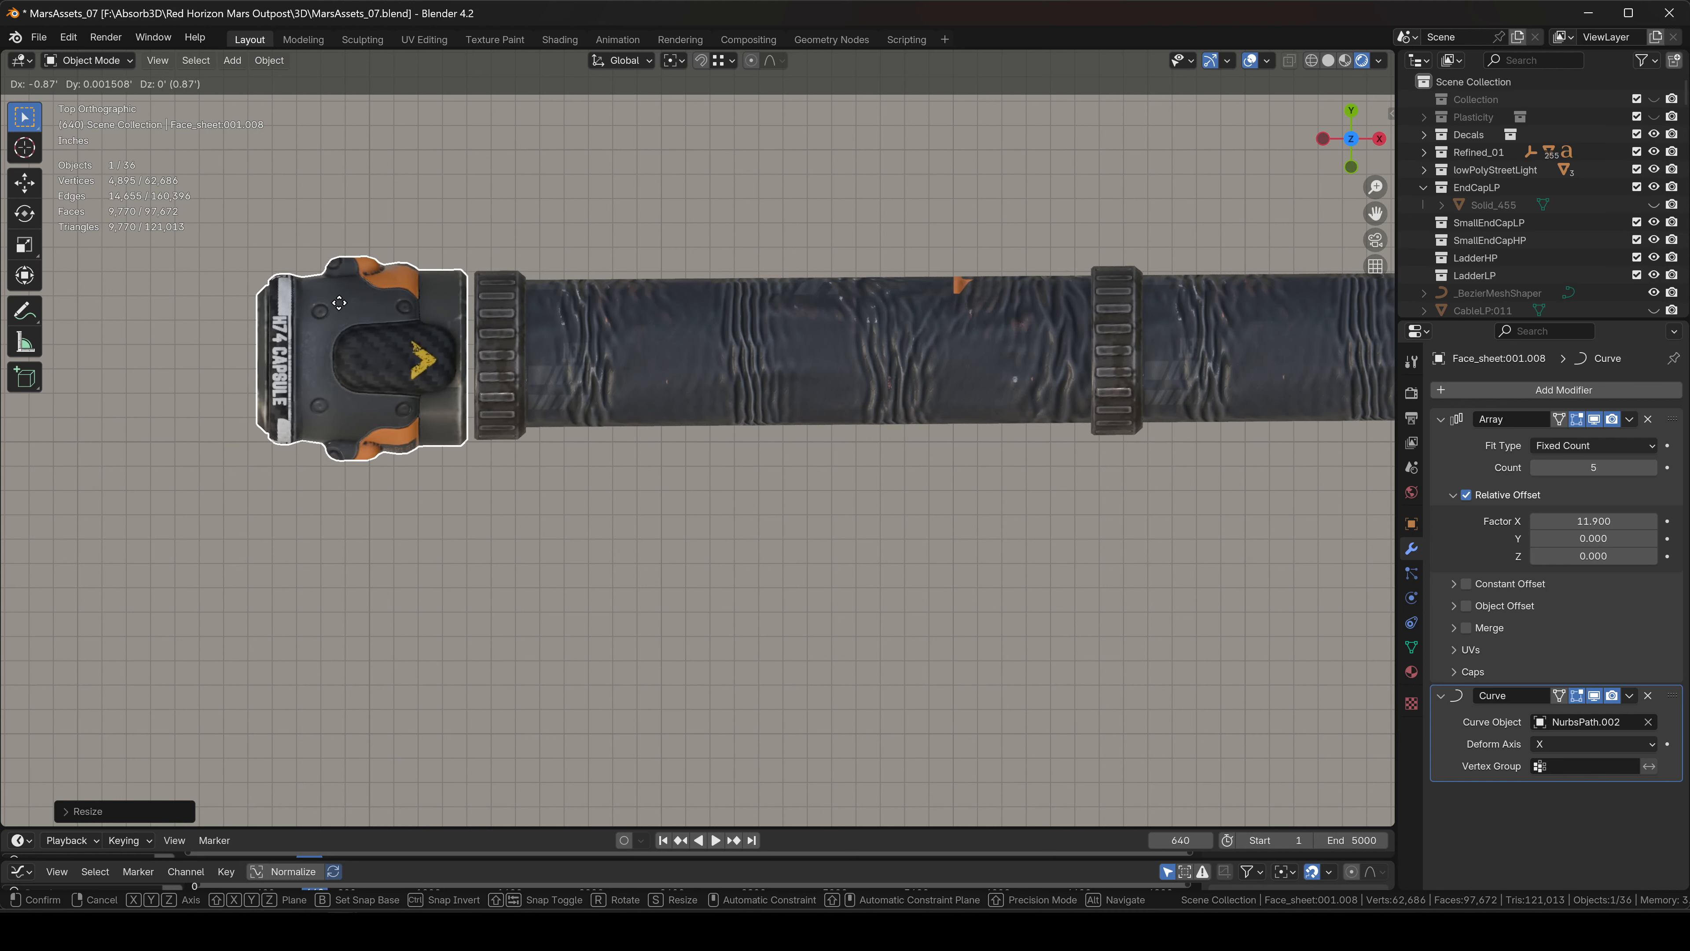
left_click(405, 301)
middle_click_drag(526, 392, 677, 318)
key("g")
key("z")
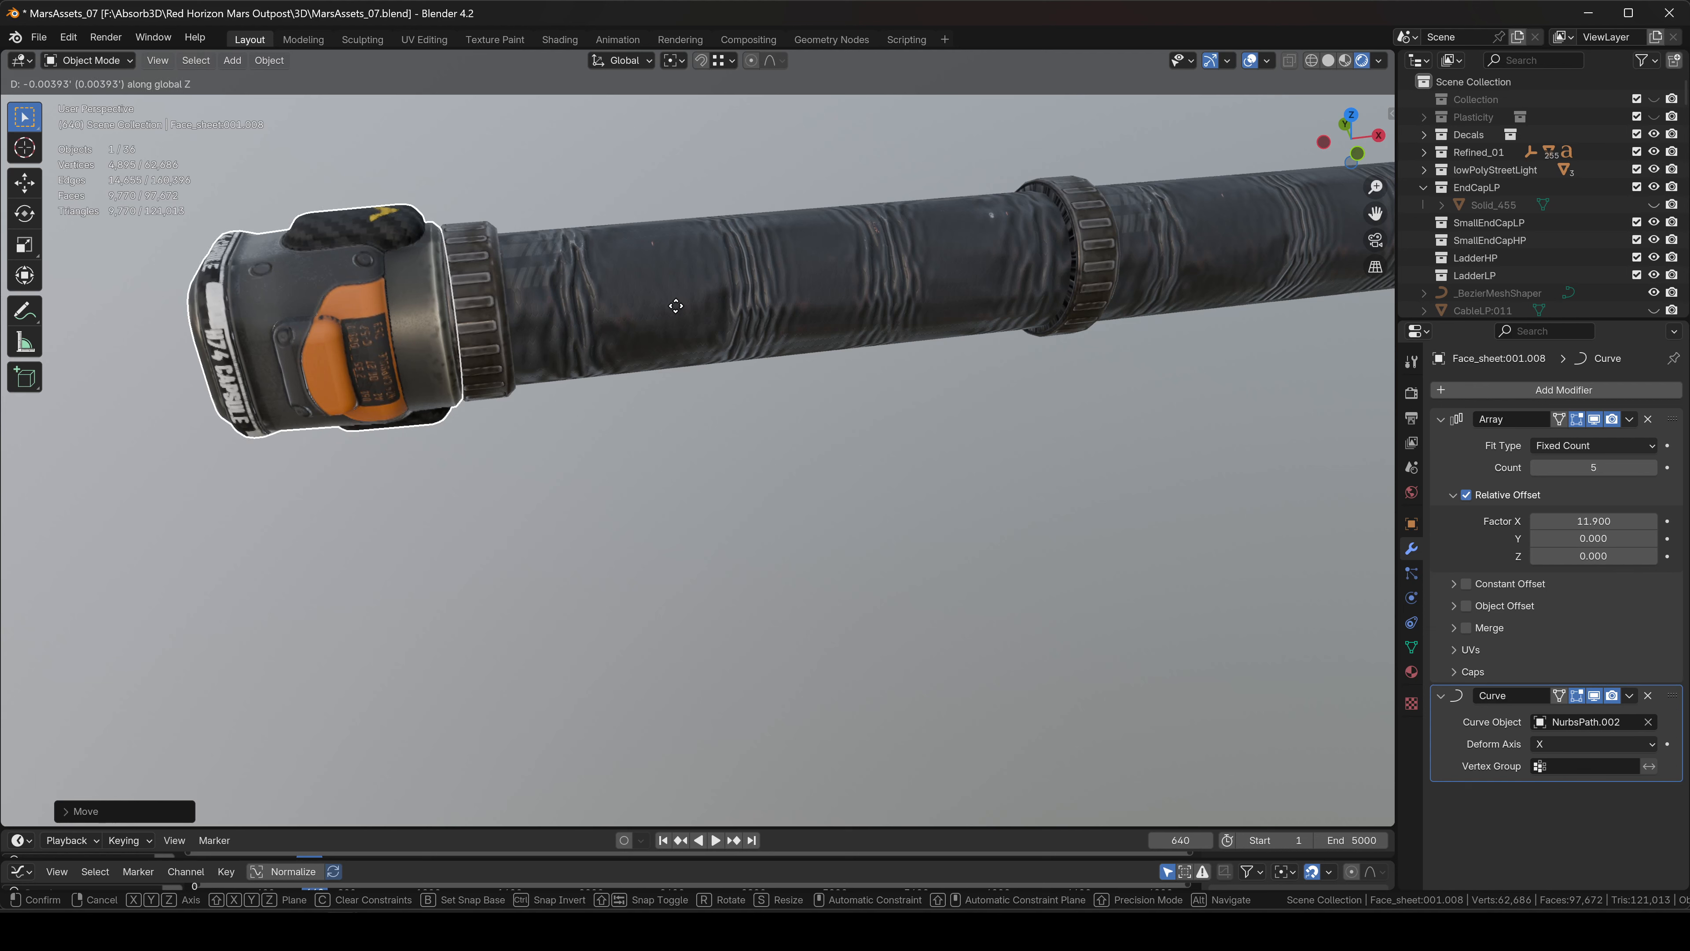
left_click(694, 177)
scroll(841, 362, "down", 5)
scroll(679, 439, "down", 6)
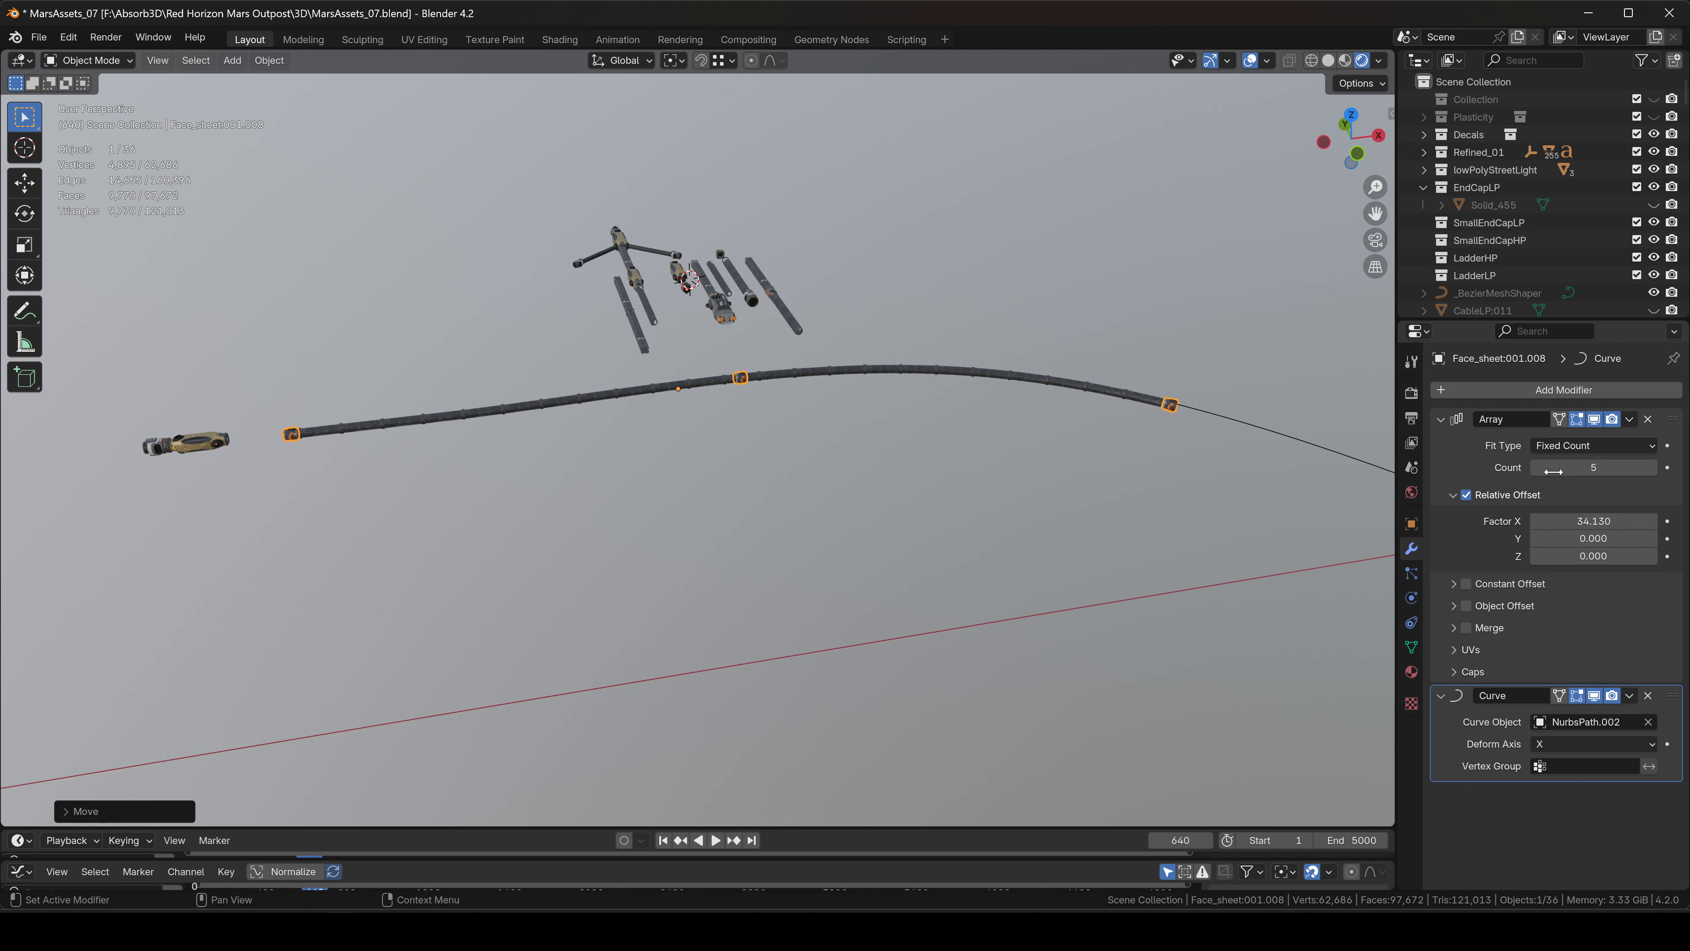
Orbit around the hose to check the three clips and clear the selection.
scroll(971, 365, "up", 6)
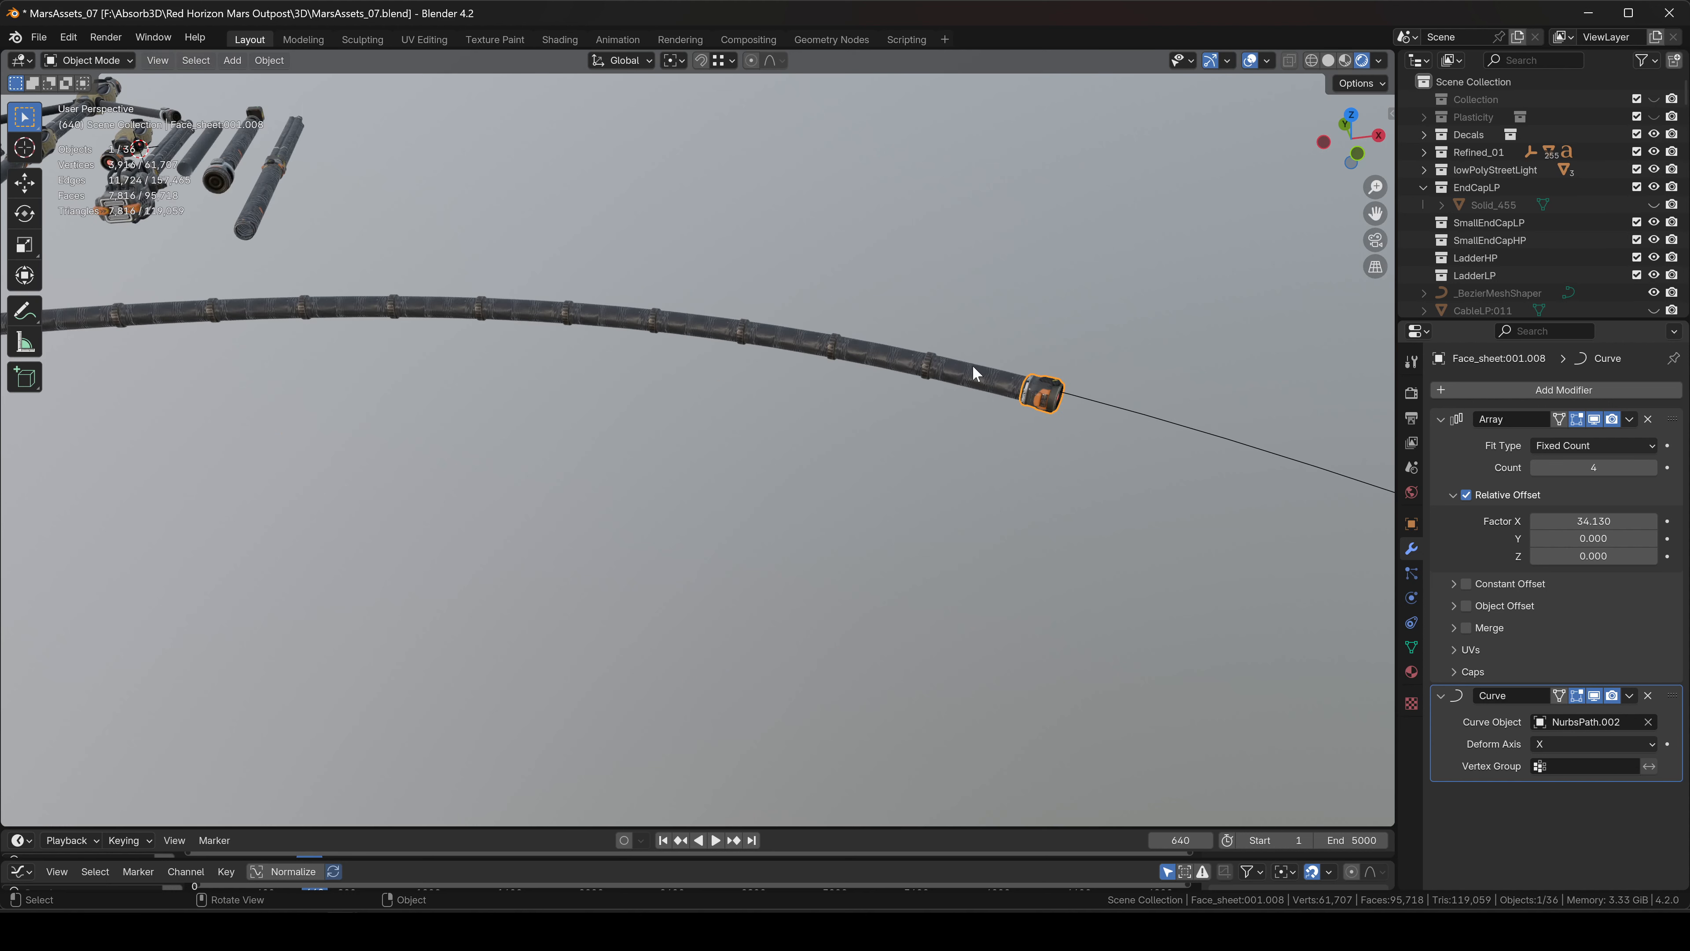
middle_click_drag(1049, 355, 958, 325)
left_click(957, 353)
scroll(956, 403, "down", 4)
middle_click_drag(956, 404, 822, 450)
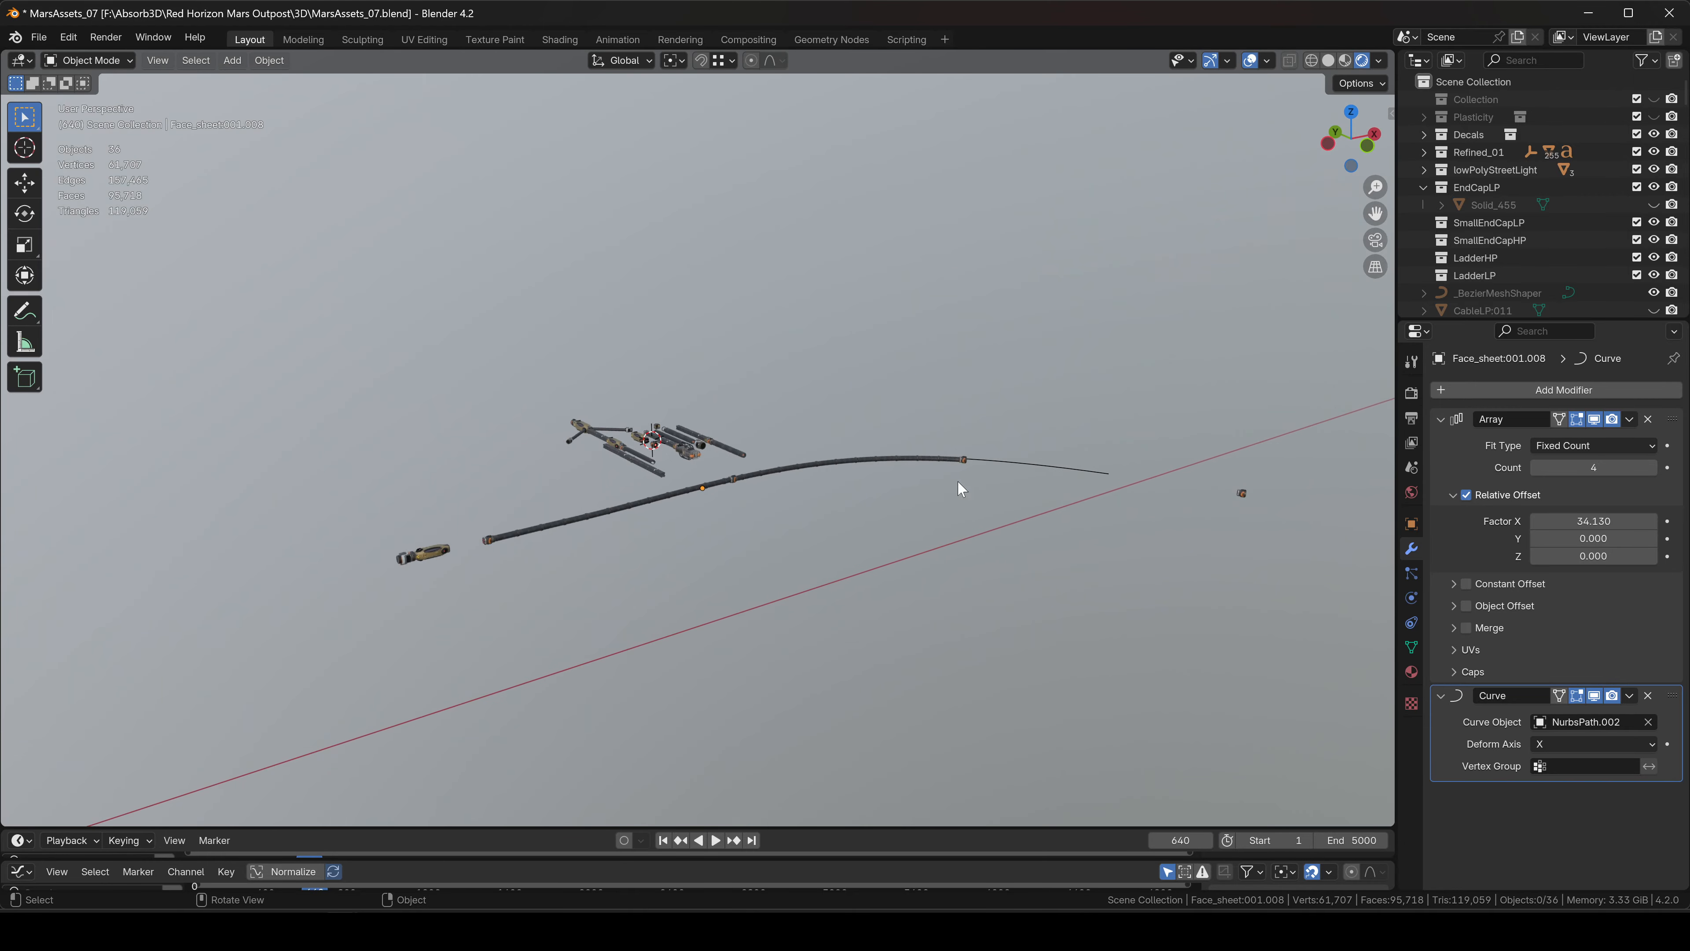
left_click(1006, 351)
middle_click_drag(1007, 350, 619, 456)
middle_click_drag(619, 456, 787, 407, "shift")
Switch to Top view and select the end cap beside the hose start.
scroll(787, 407, "up", 5)
left_click(1348, 135)
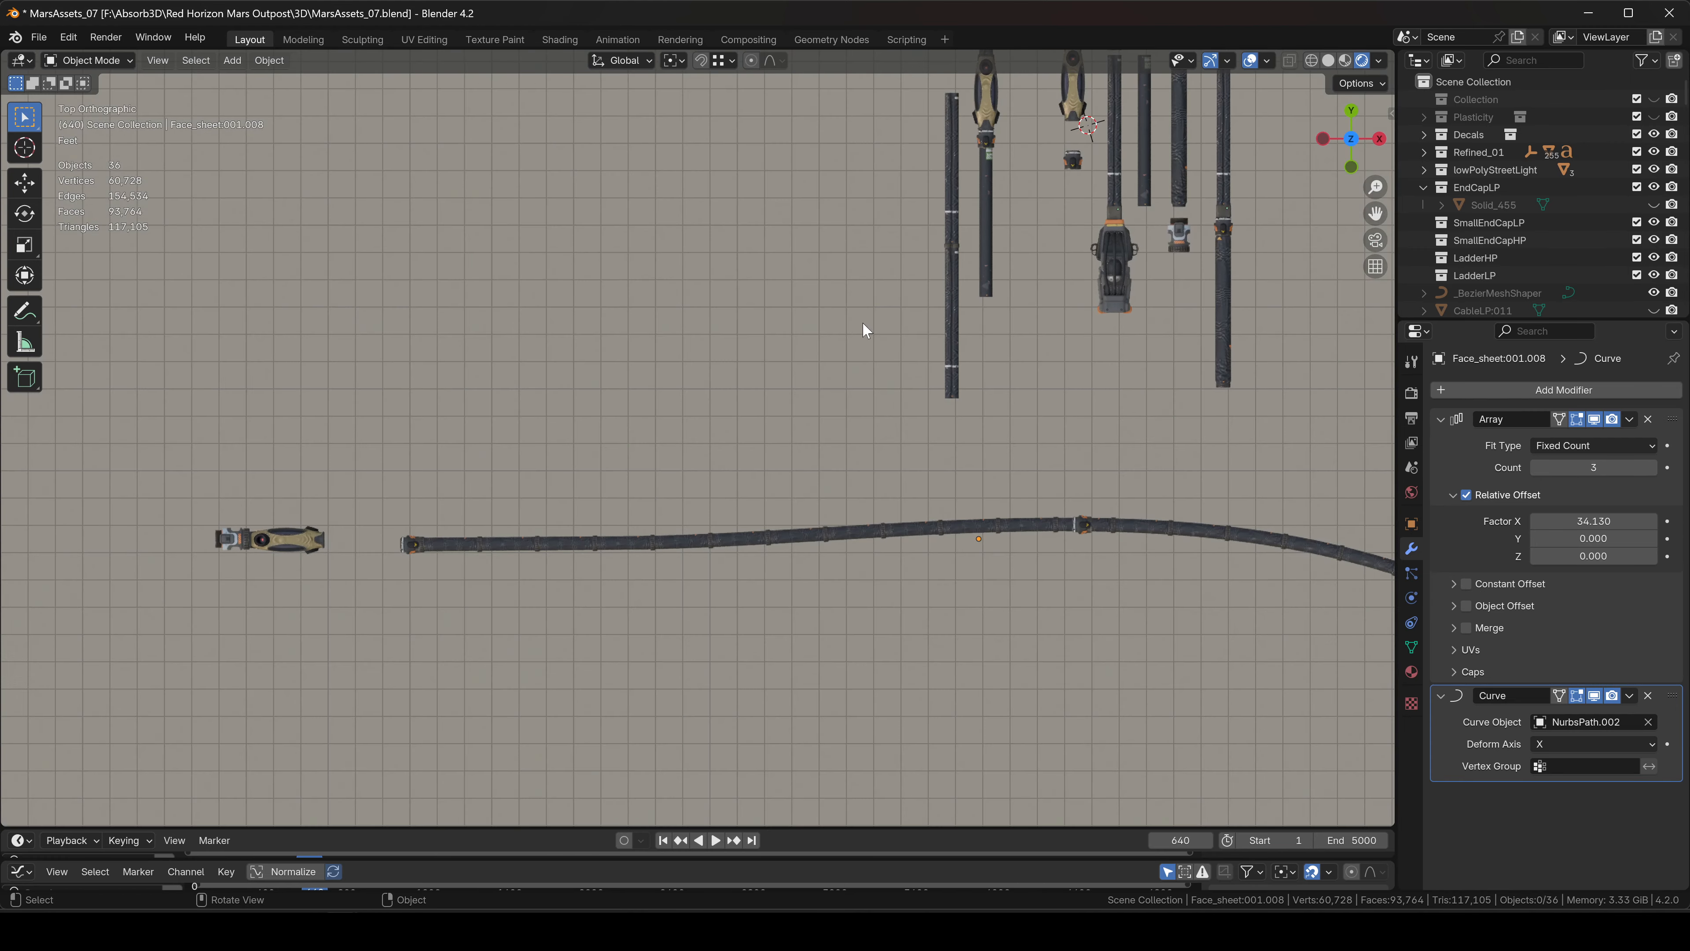
middle_click_drag(431, 531, 824, 403, "shift")
scroll(799, 406, "up", 3)
left_click(503, 420)
middle_click_drag(892, 454, 504, 472, "shift")
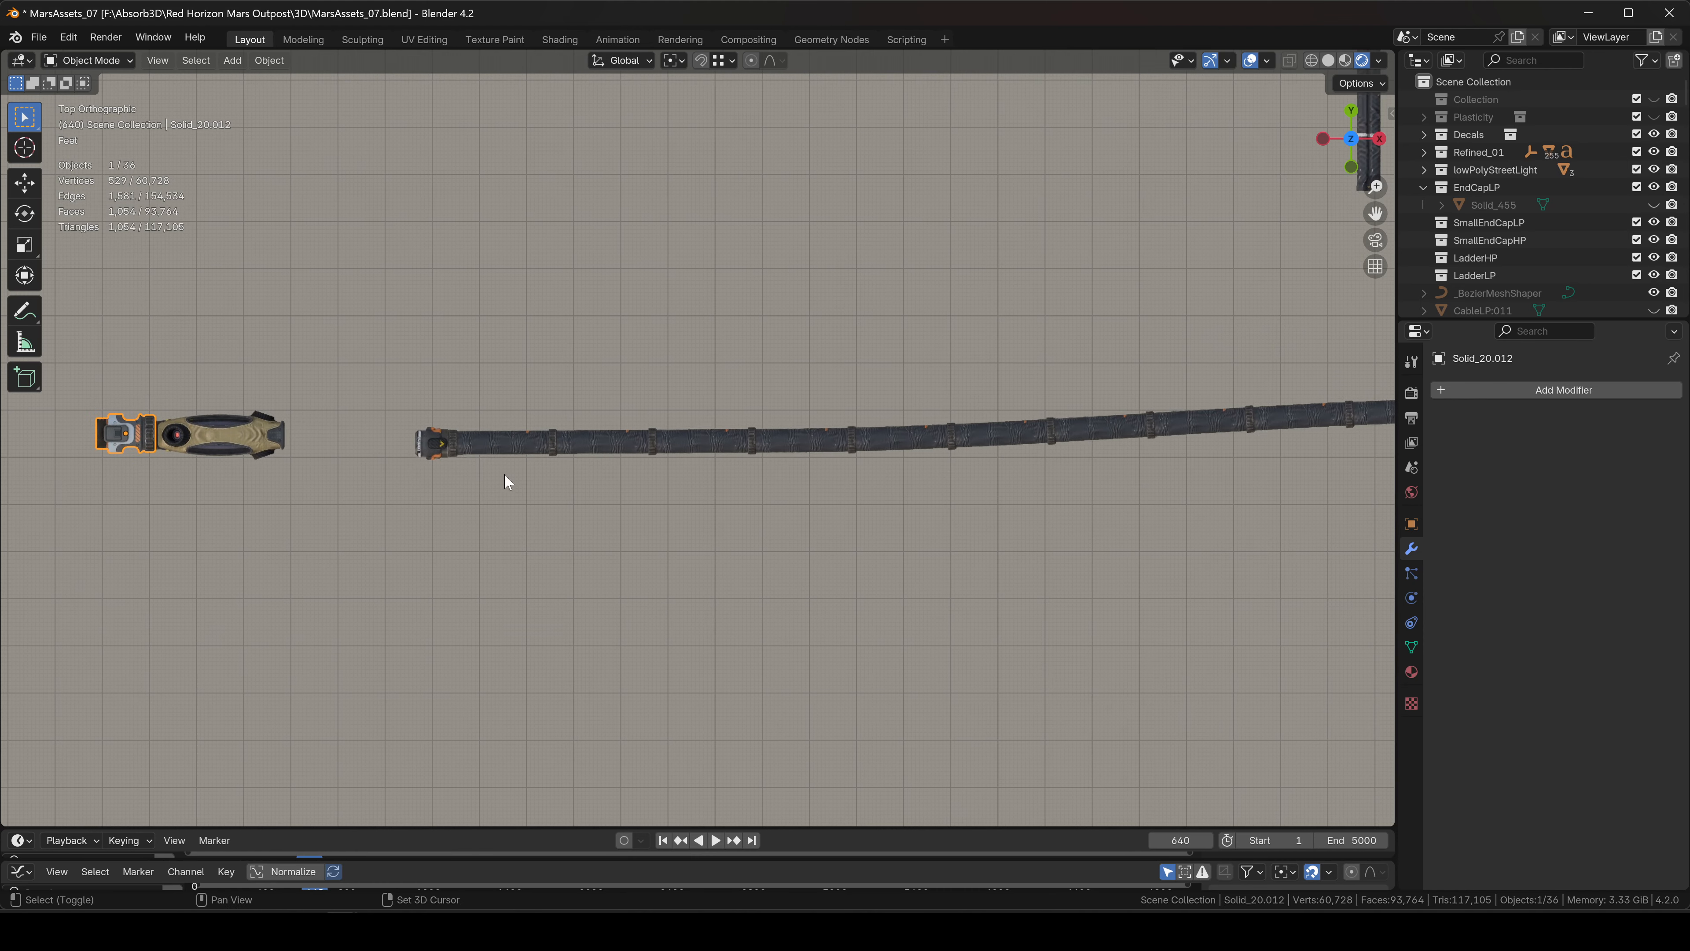
Shift the end cap along X and copy the hose clip's modifiers onto it.
scroll(532, 471, "down", 7)
scroll(469, 463, "up", 8)
key("g")
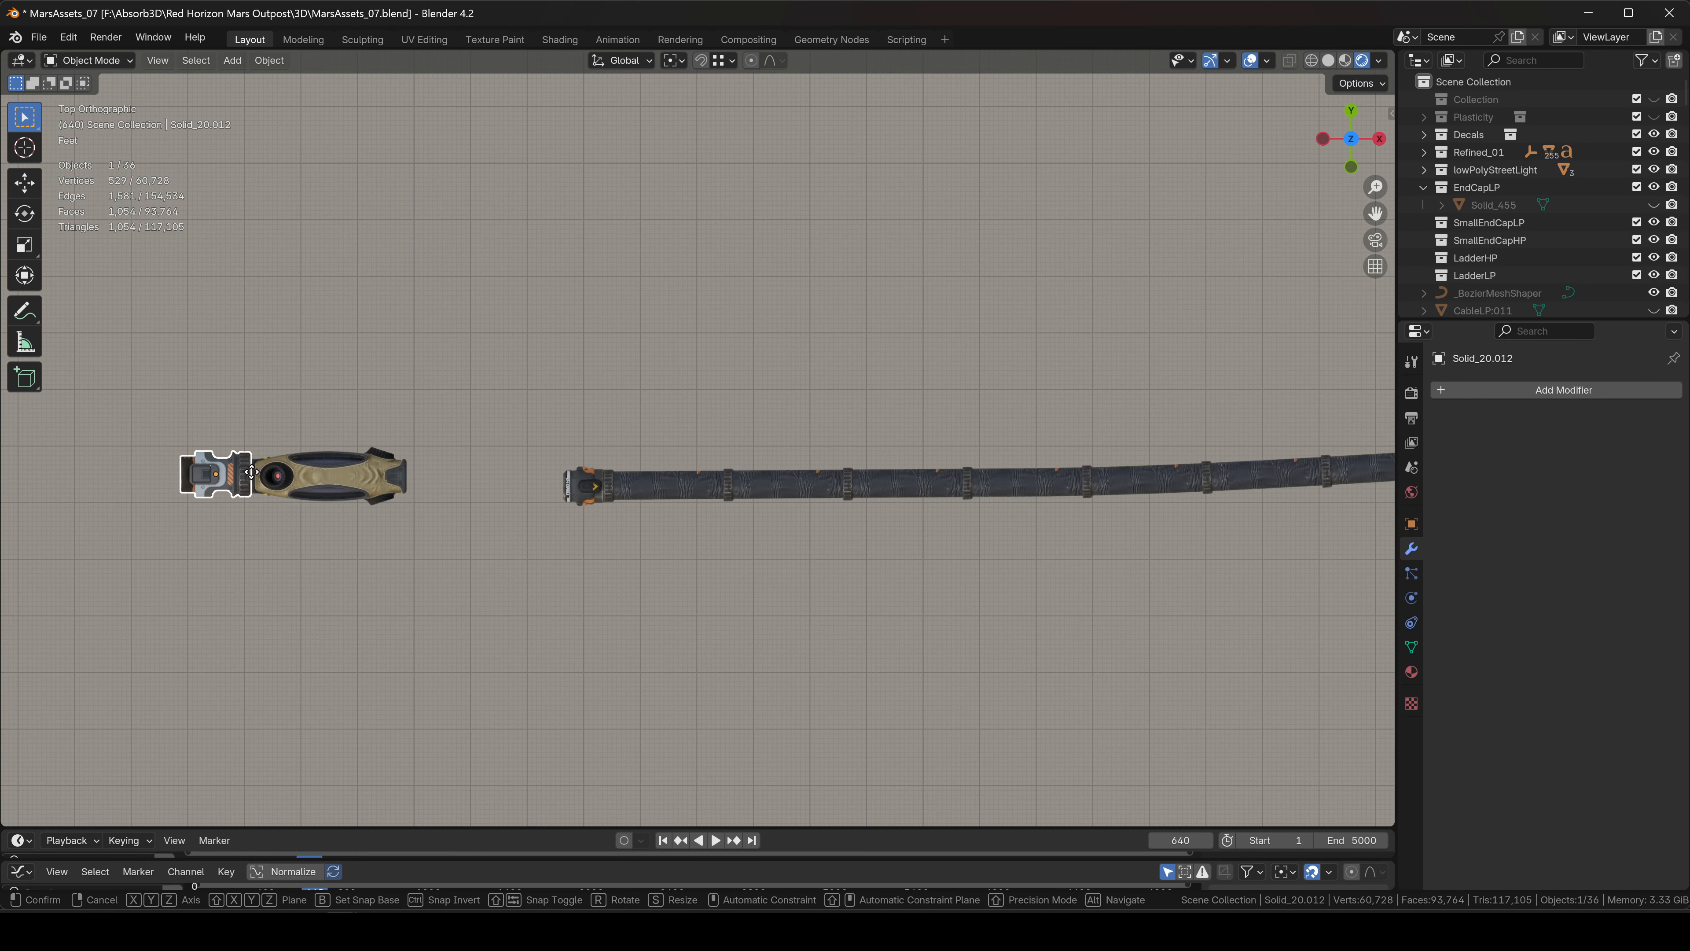
key("x")
left_click(552, 469)
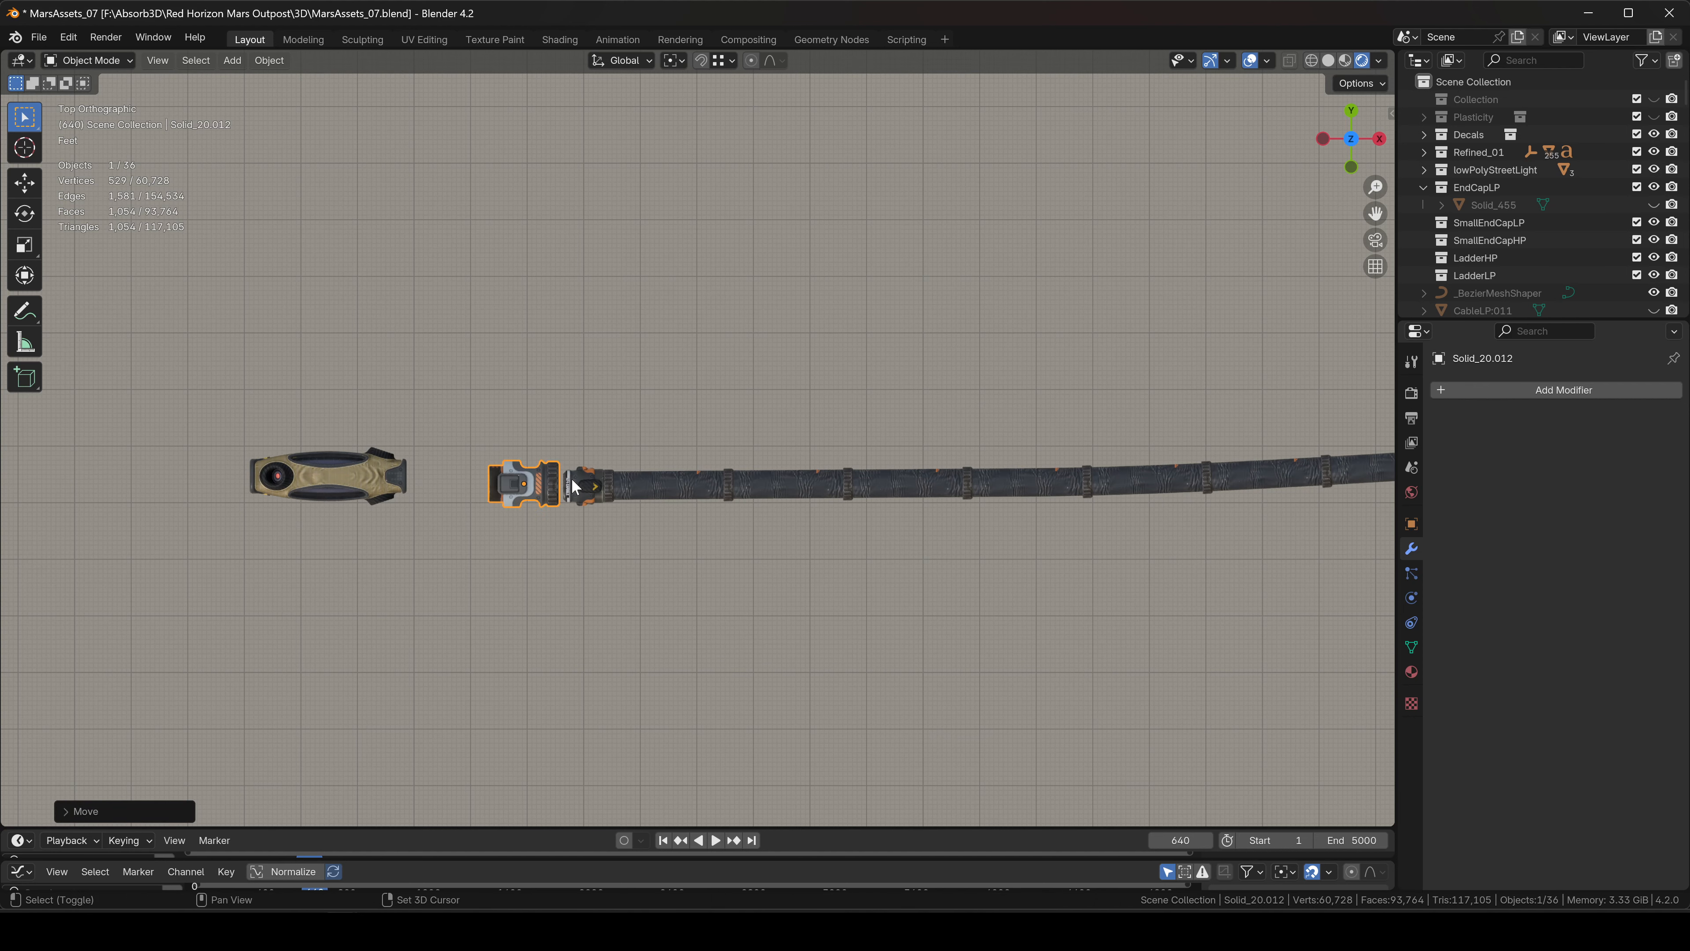
left_click(564, 478, "shift")
key("ctrl+l")
left_click(564, 478)
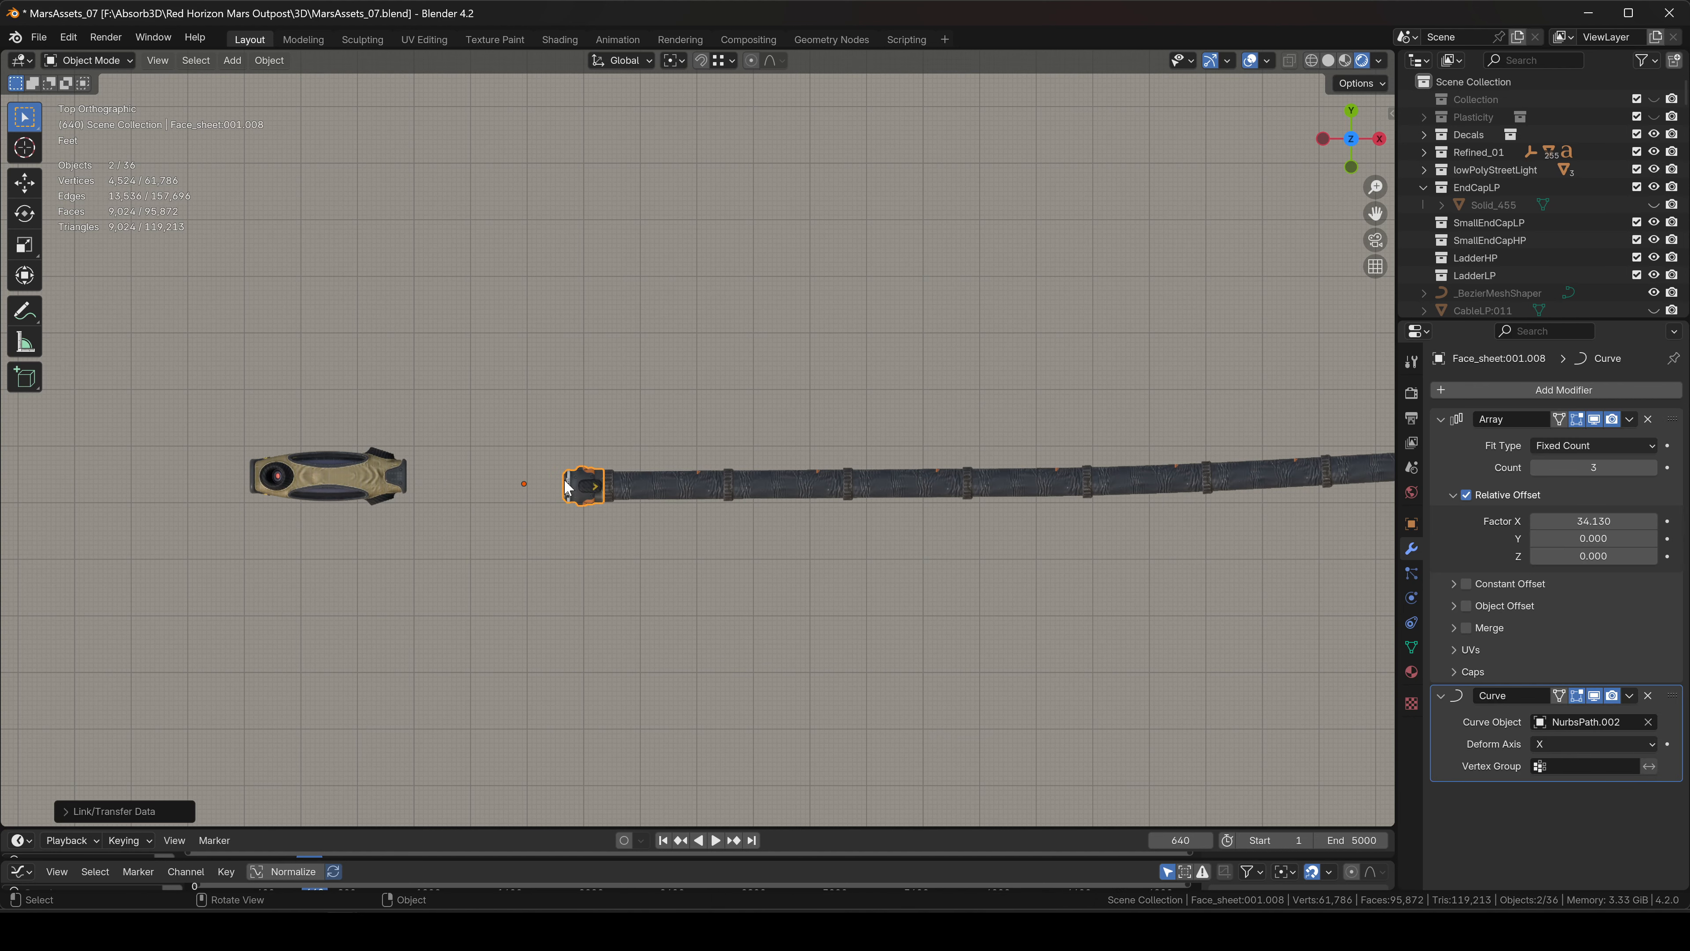
scroll(562, 486, "down", 7)
Stretch the end cap along X, shrink it, and flip it with a -1 scale.
left_click(221, 512)
key("s")
key("x")
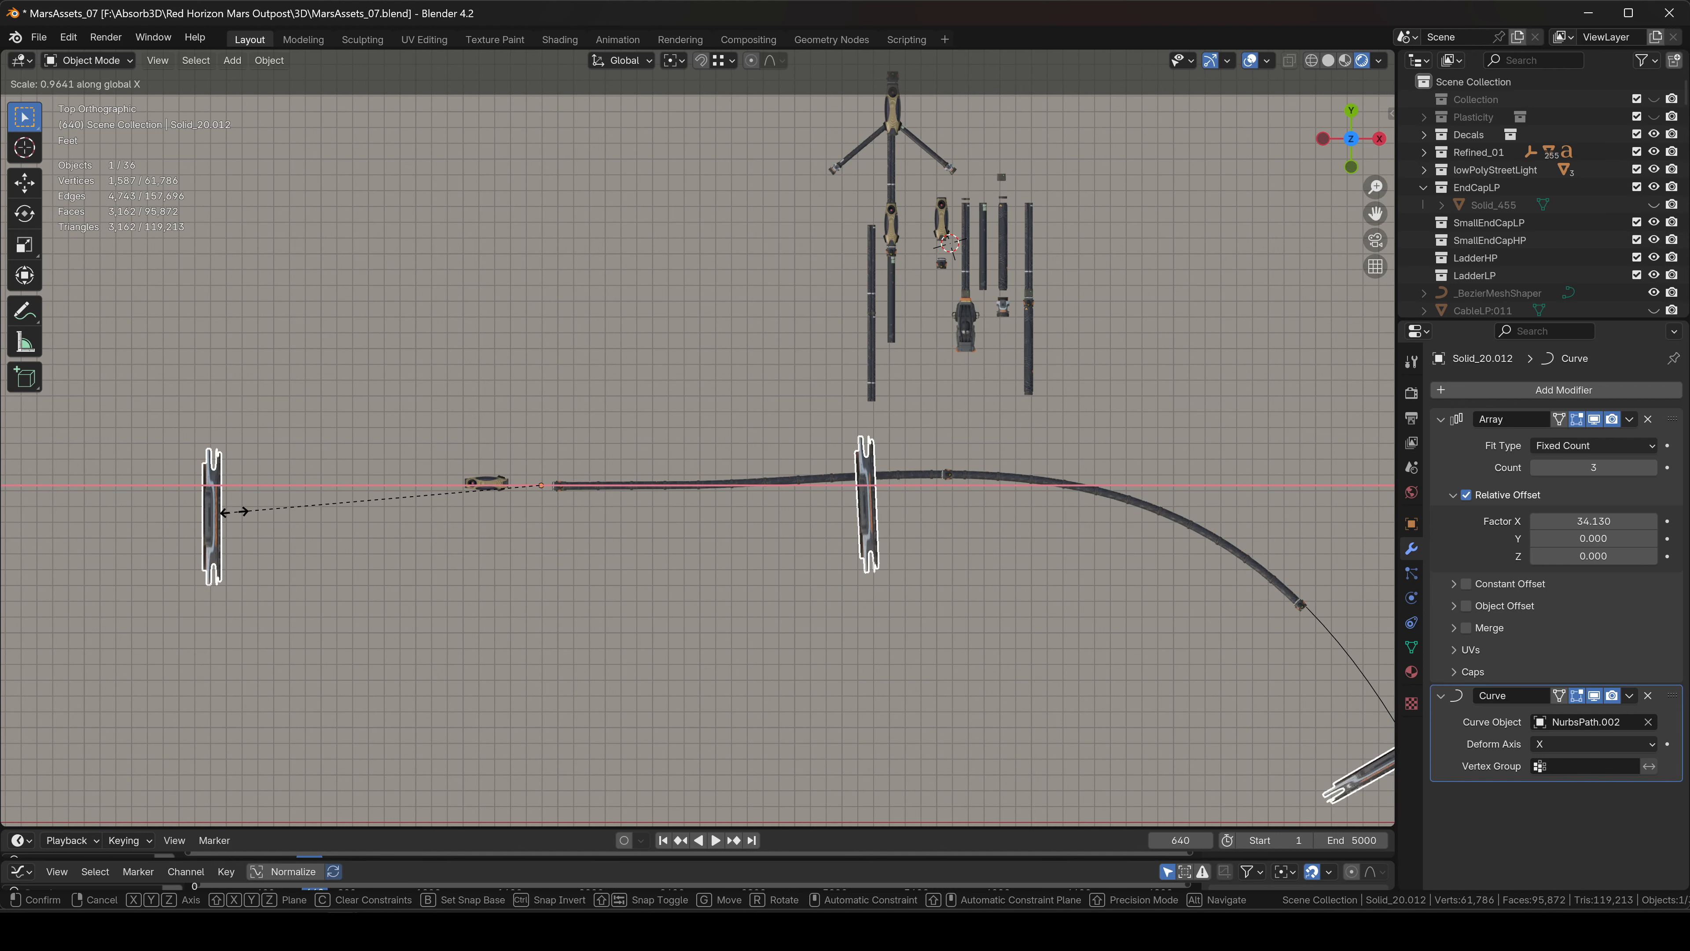
left_click(132, 510)
key("s")
key("x")
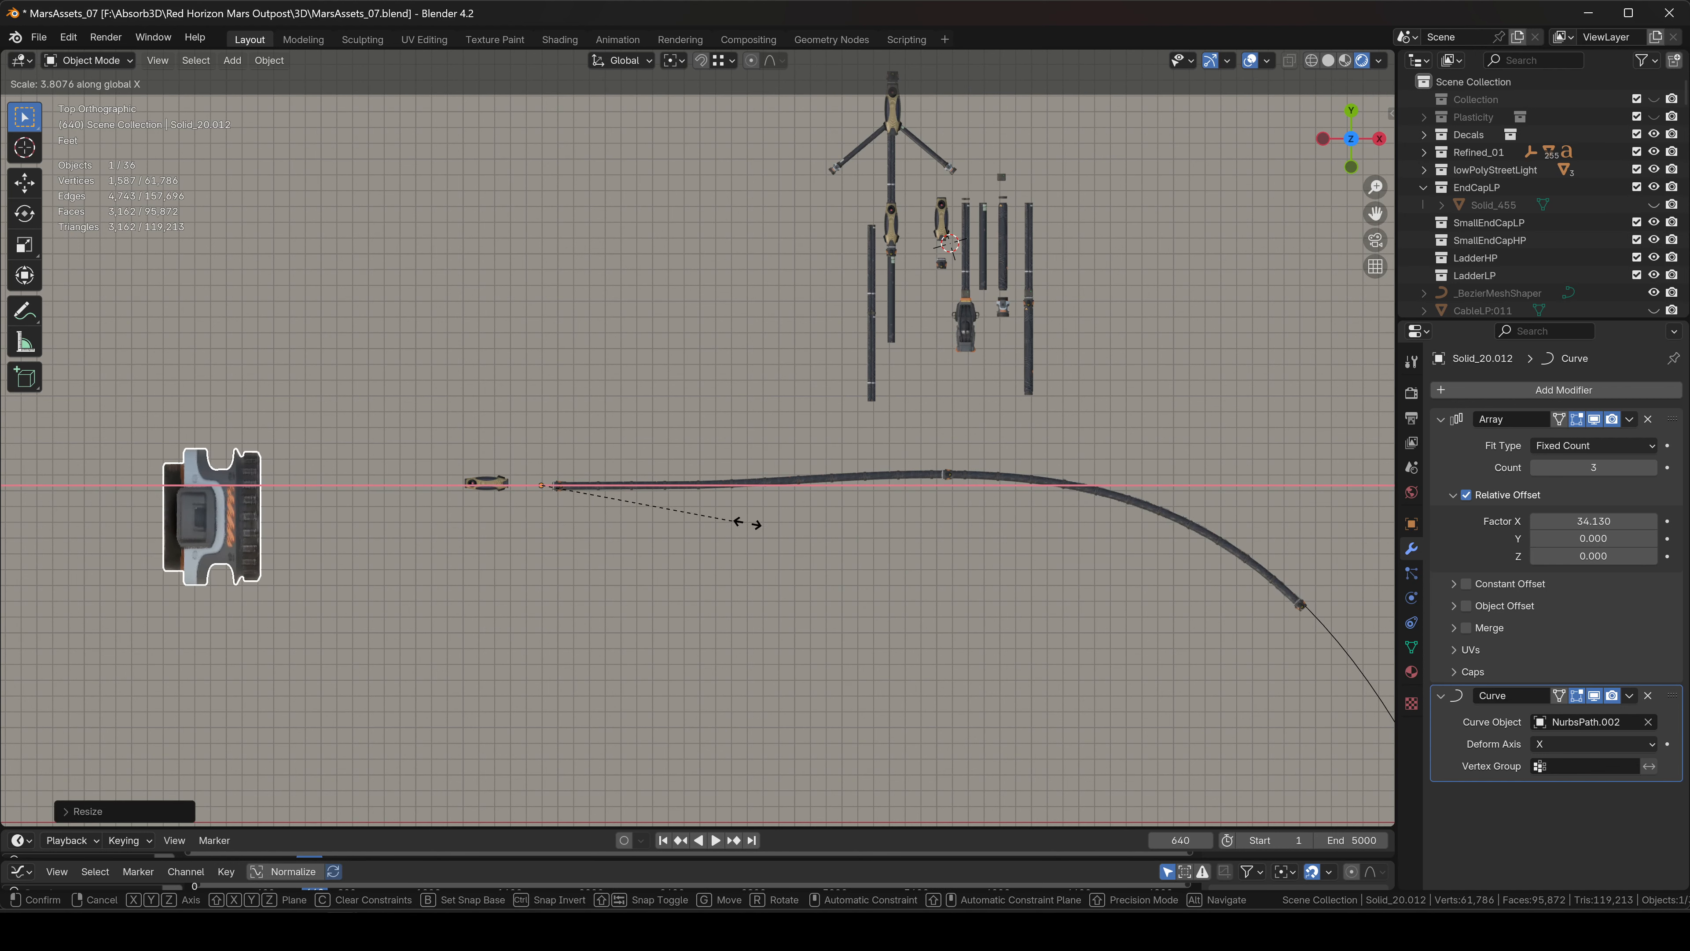
left_click(1021, 535)
key("s")
left_click(502, 531)
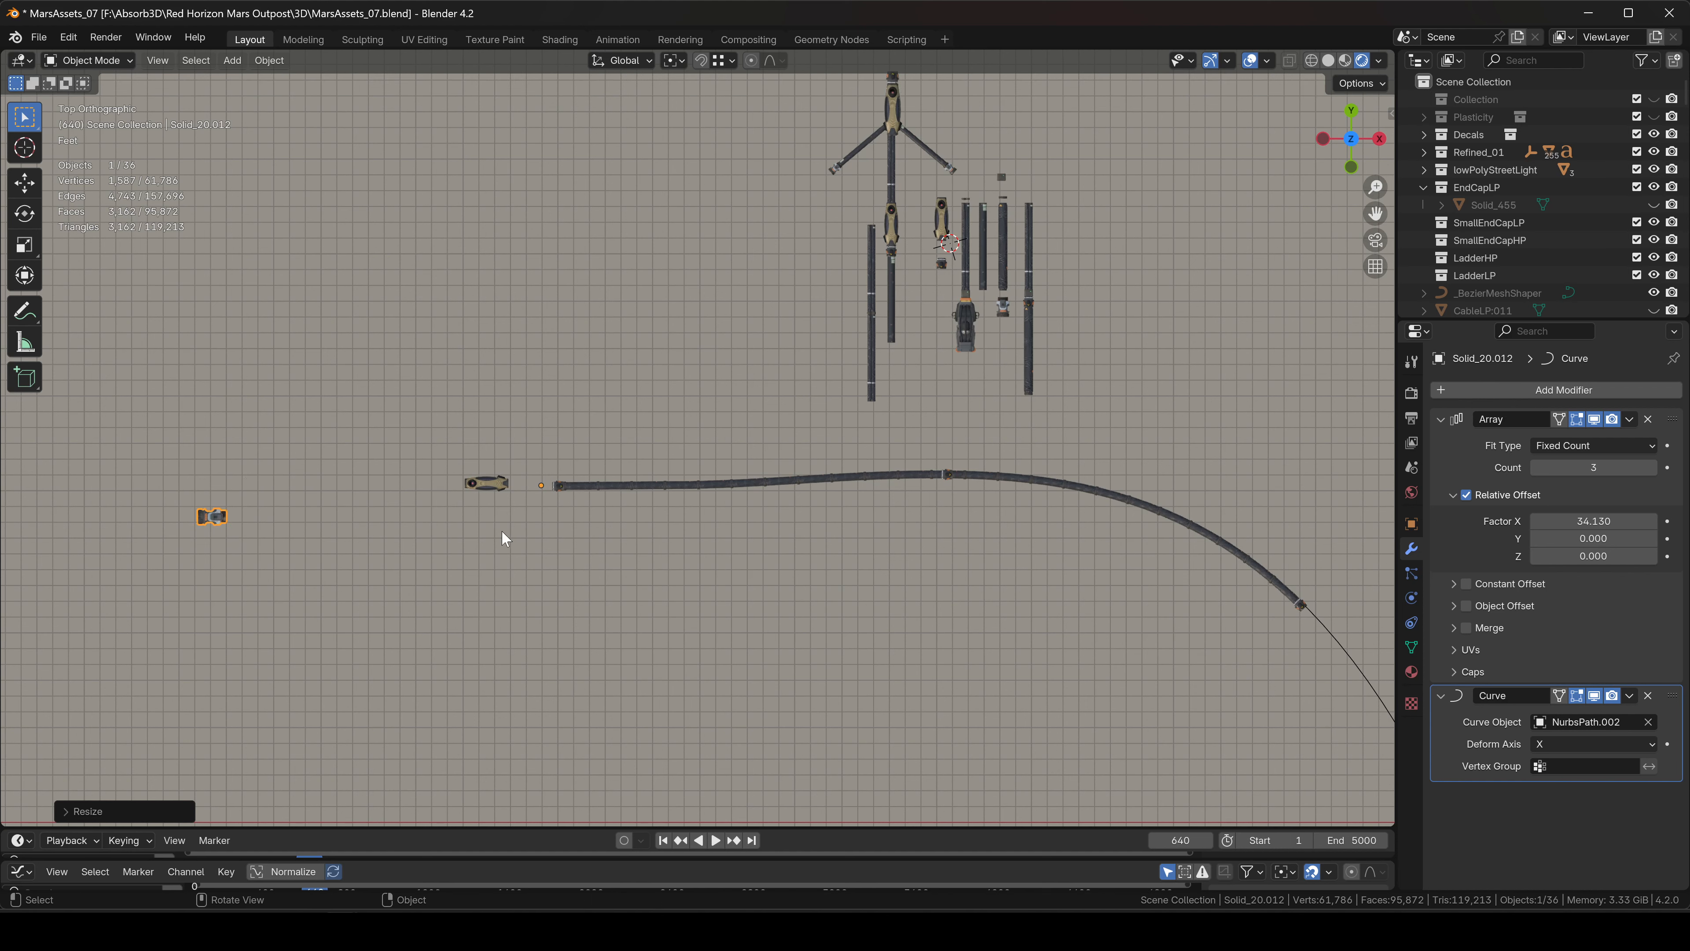
key("s")
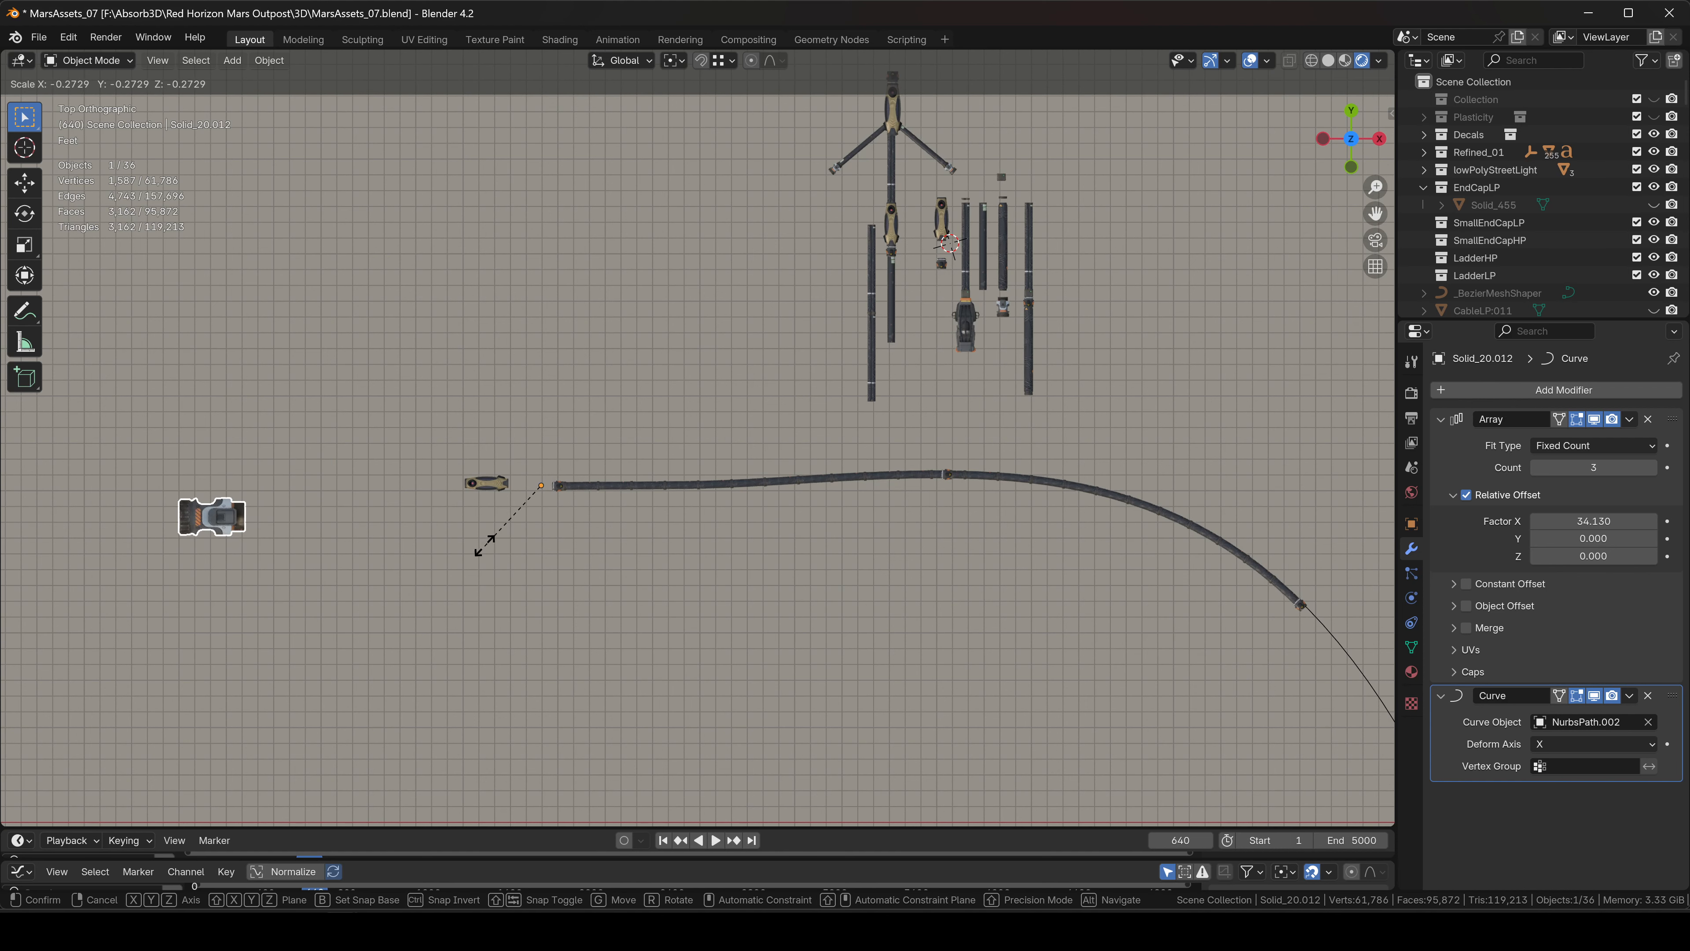
left_click(526, 507)
Move and downsize the end cap until it sits snug against the hose start.
key("g")
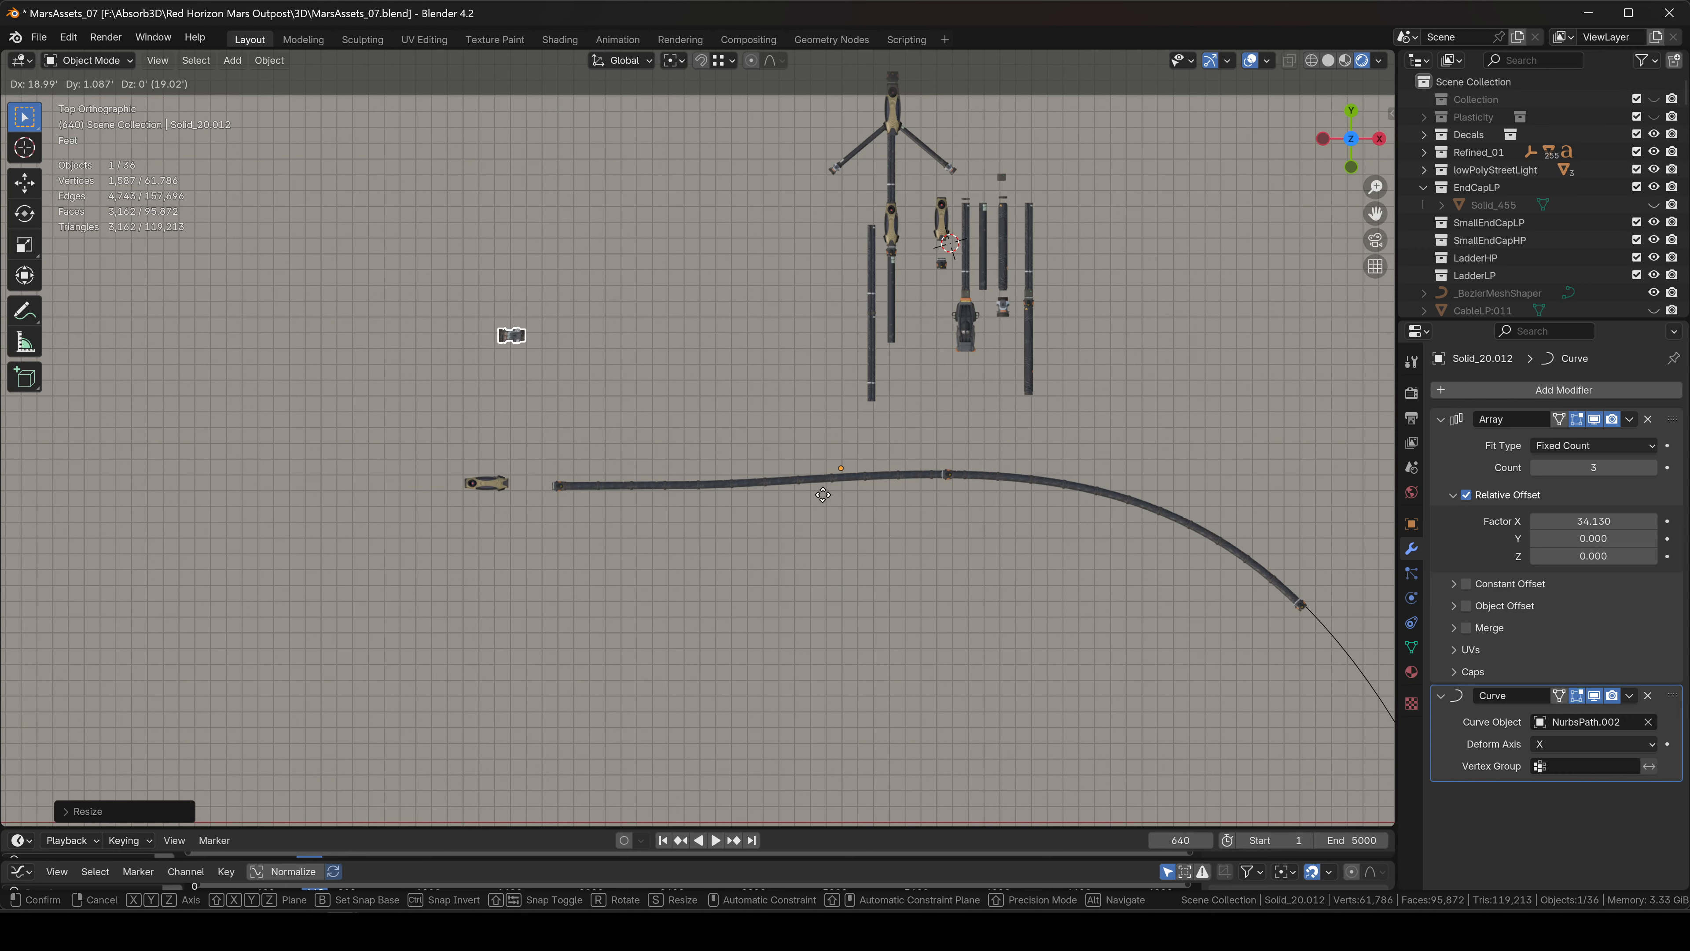
left_click(840, 509)
scroll(545, 495, "up", 10)
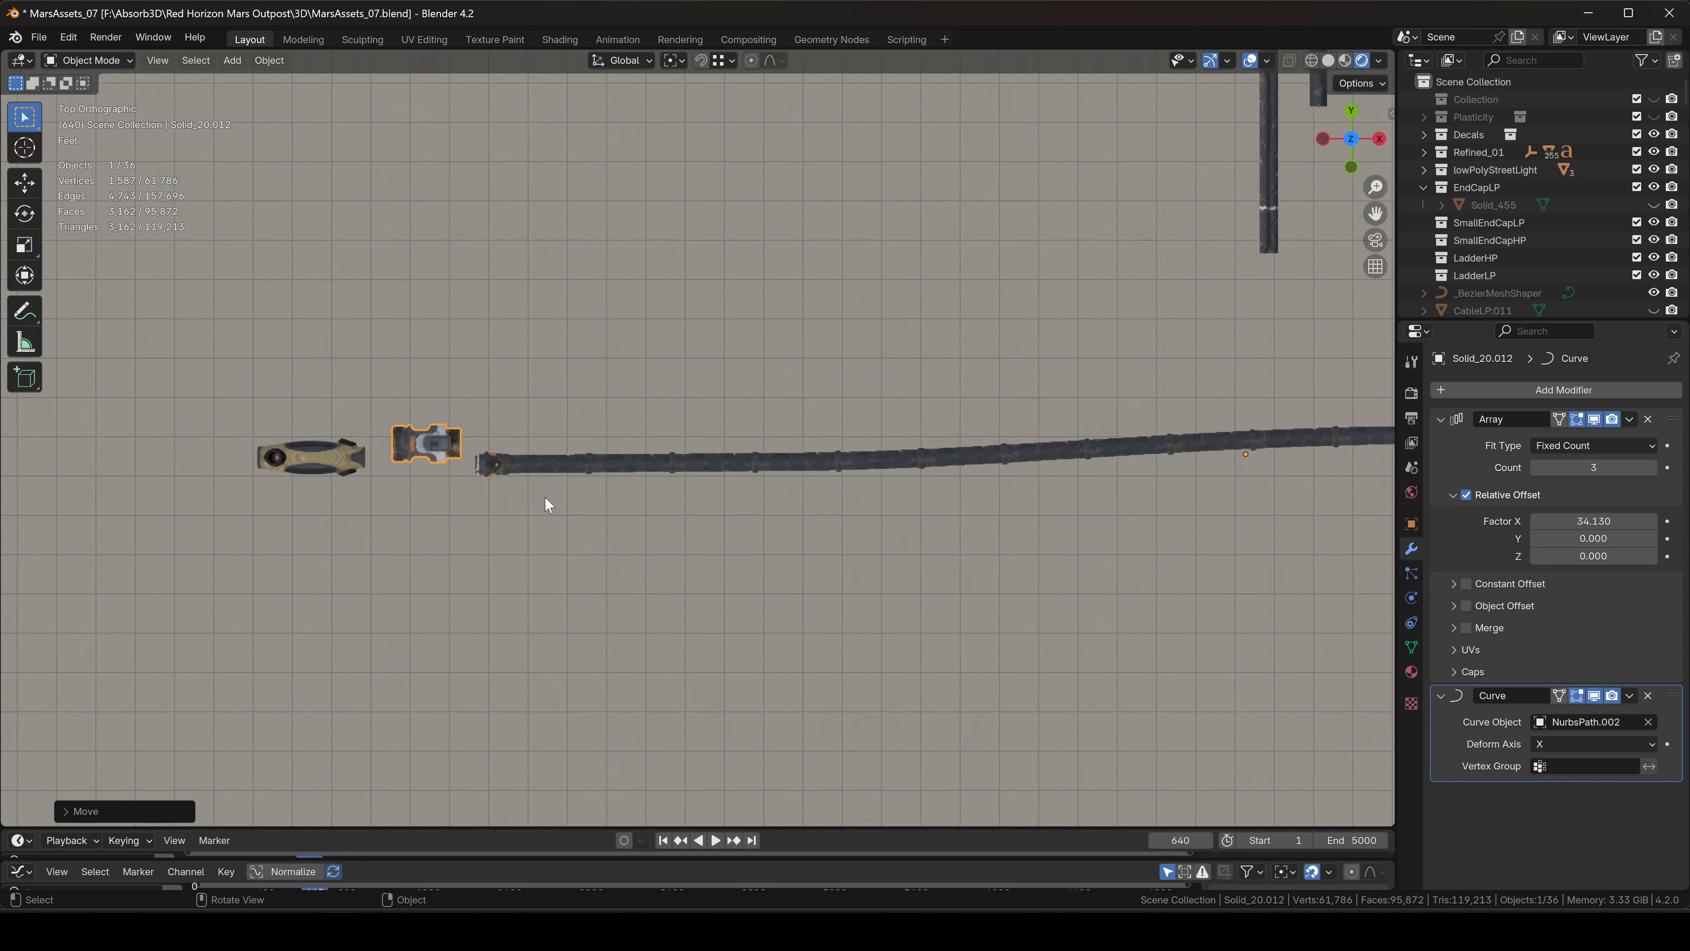
key("g")
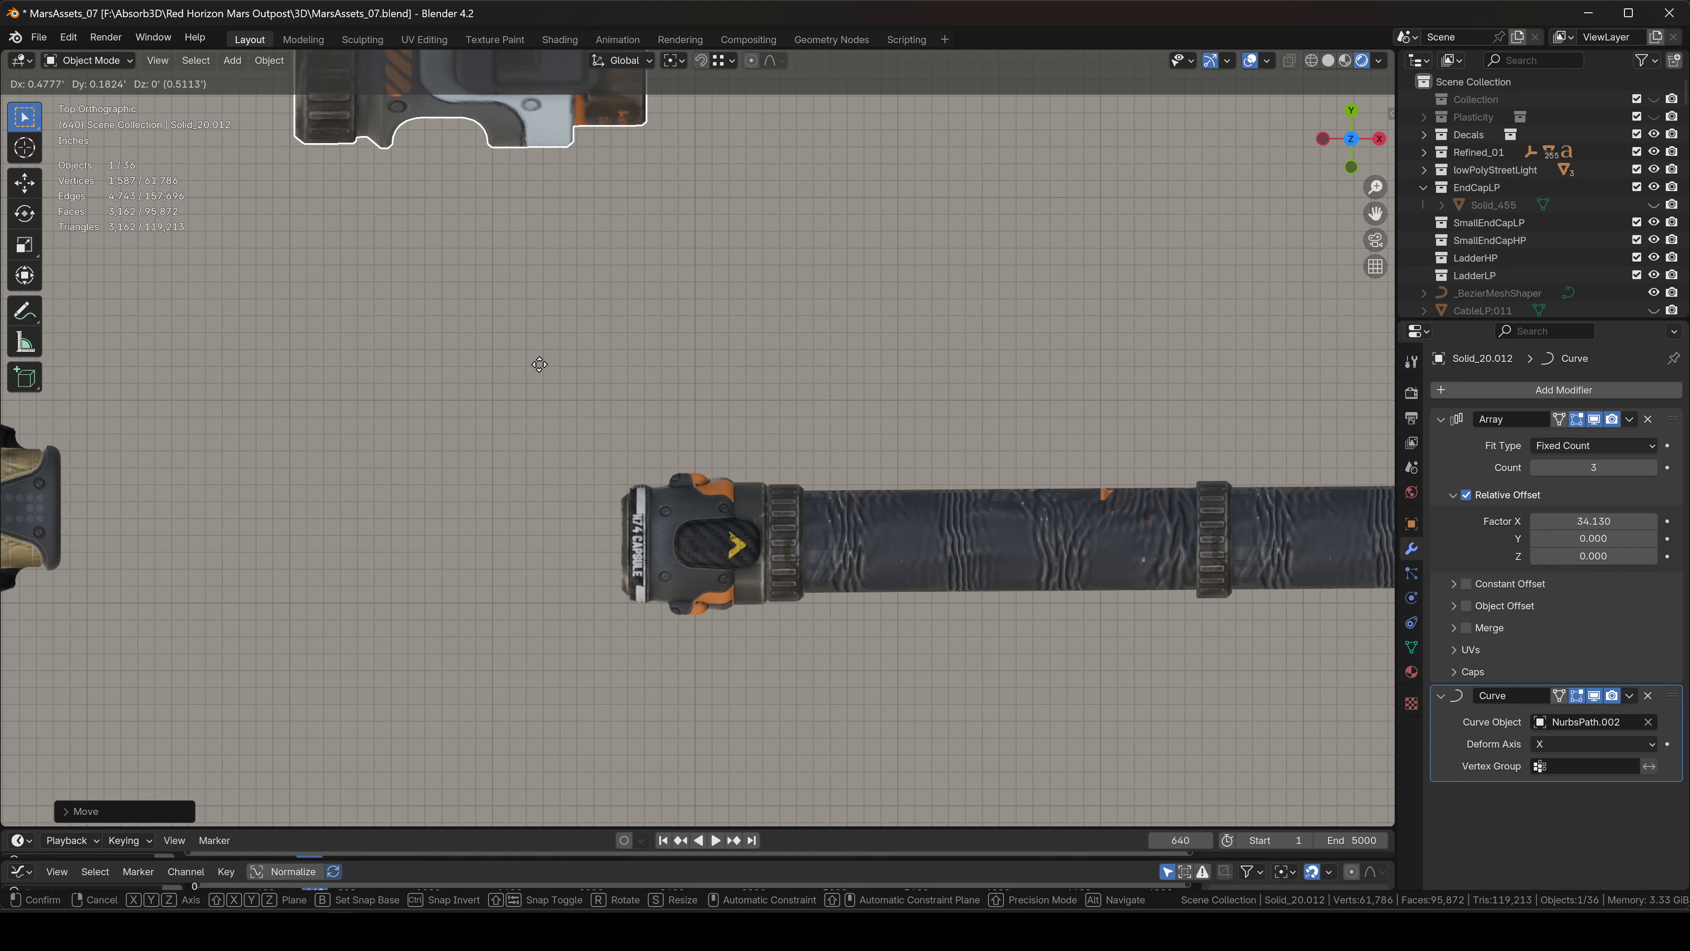
left_click(540, 413)
key("s")
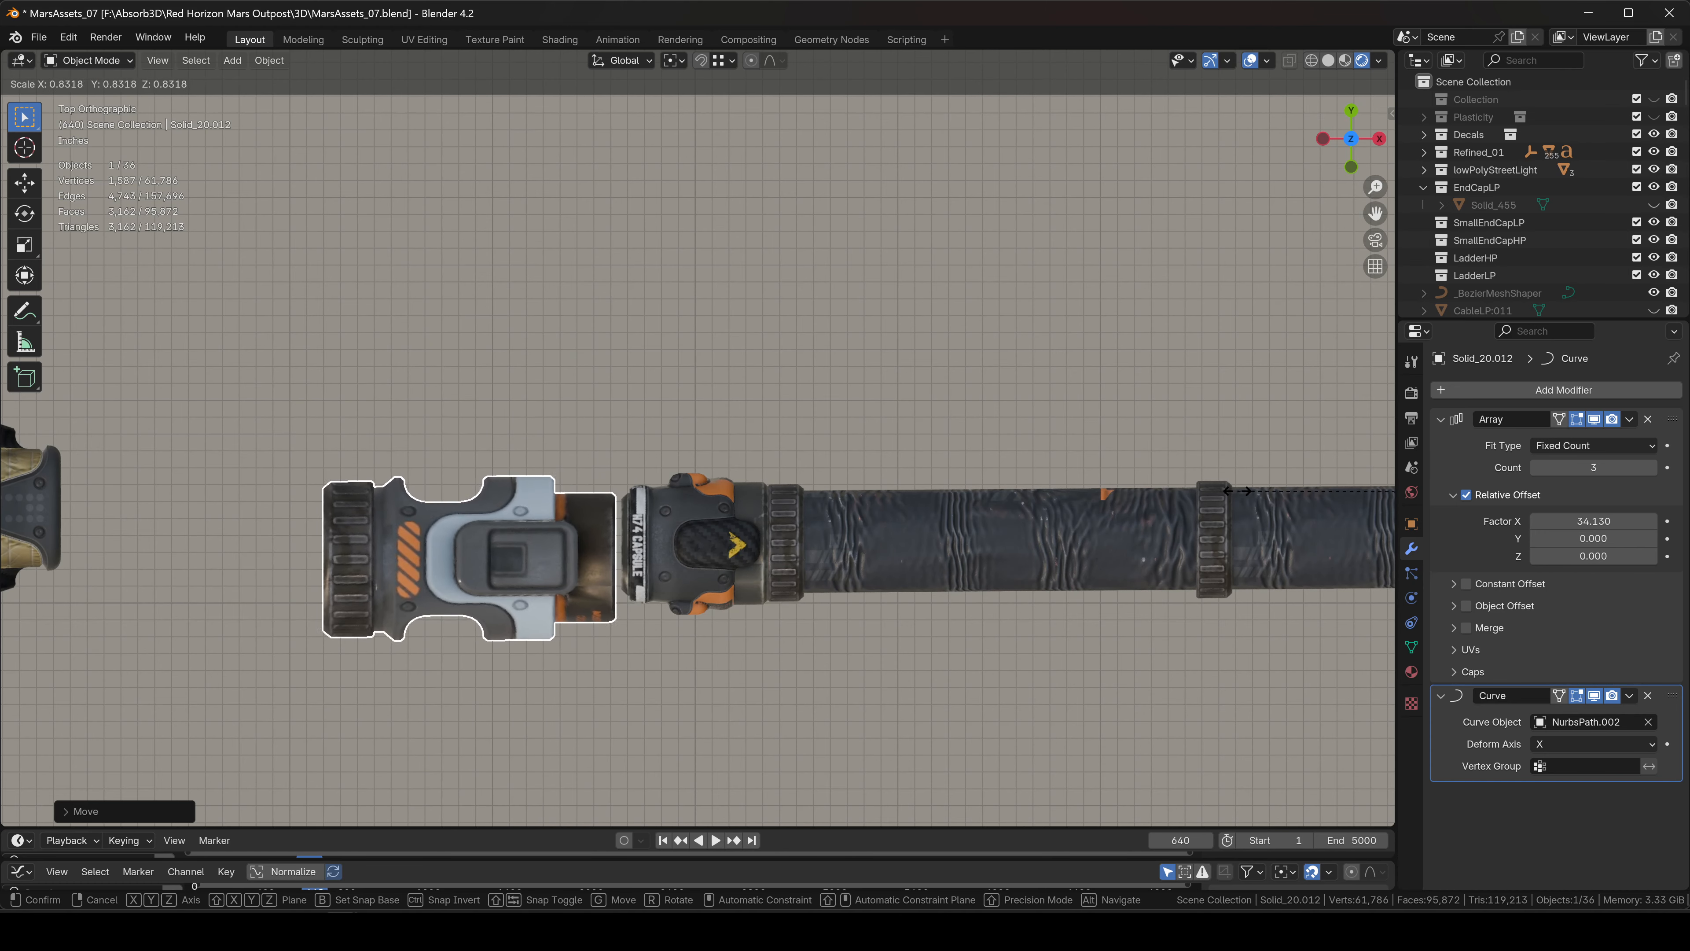
left_click(992, 427)
key("g")
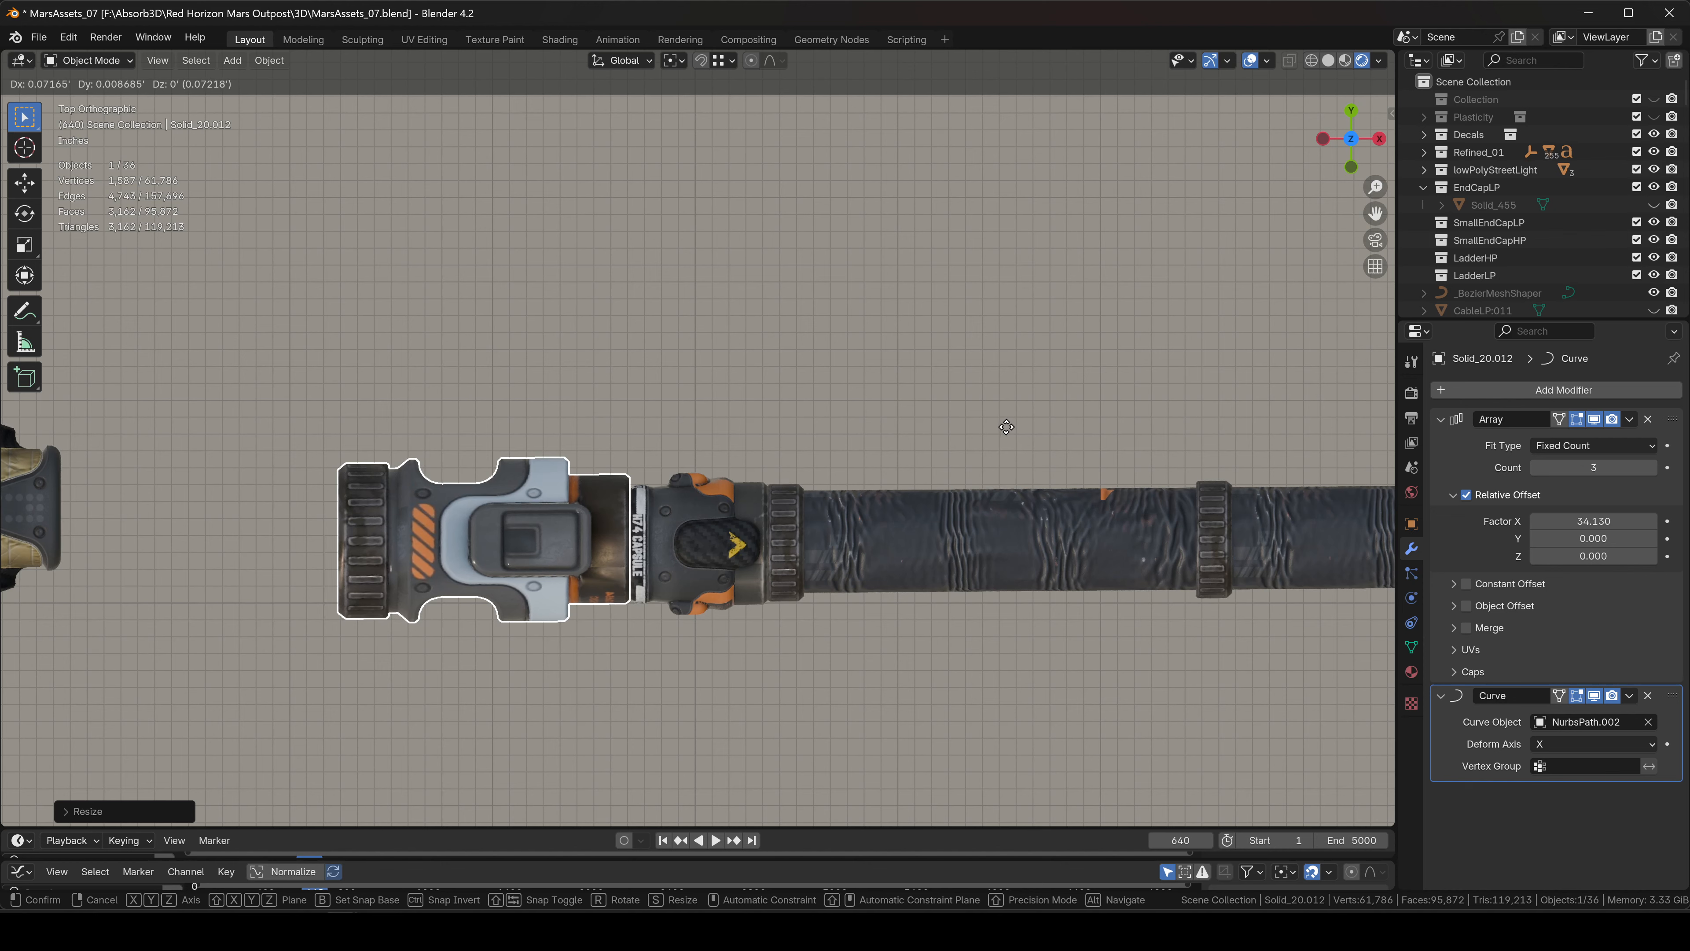
left_click(1010, 427)
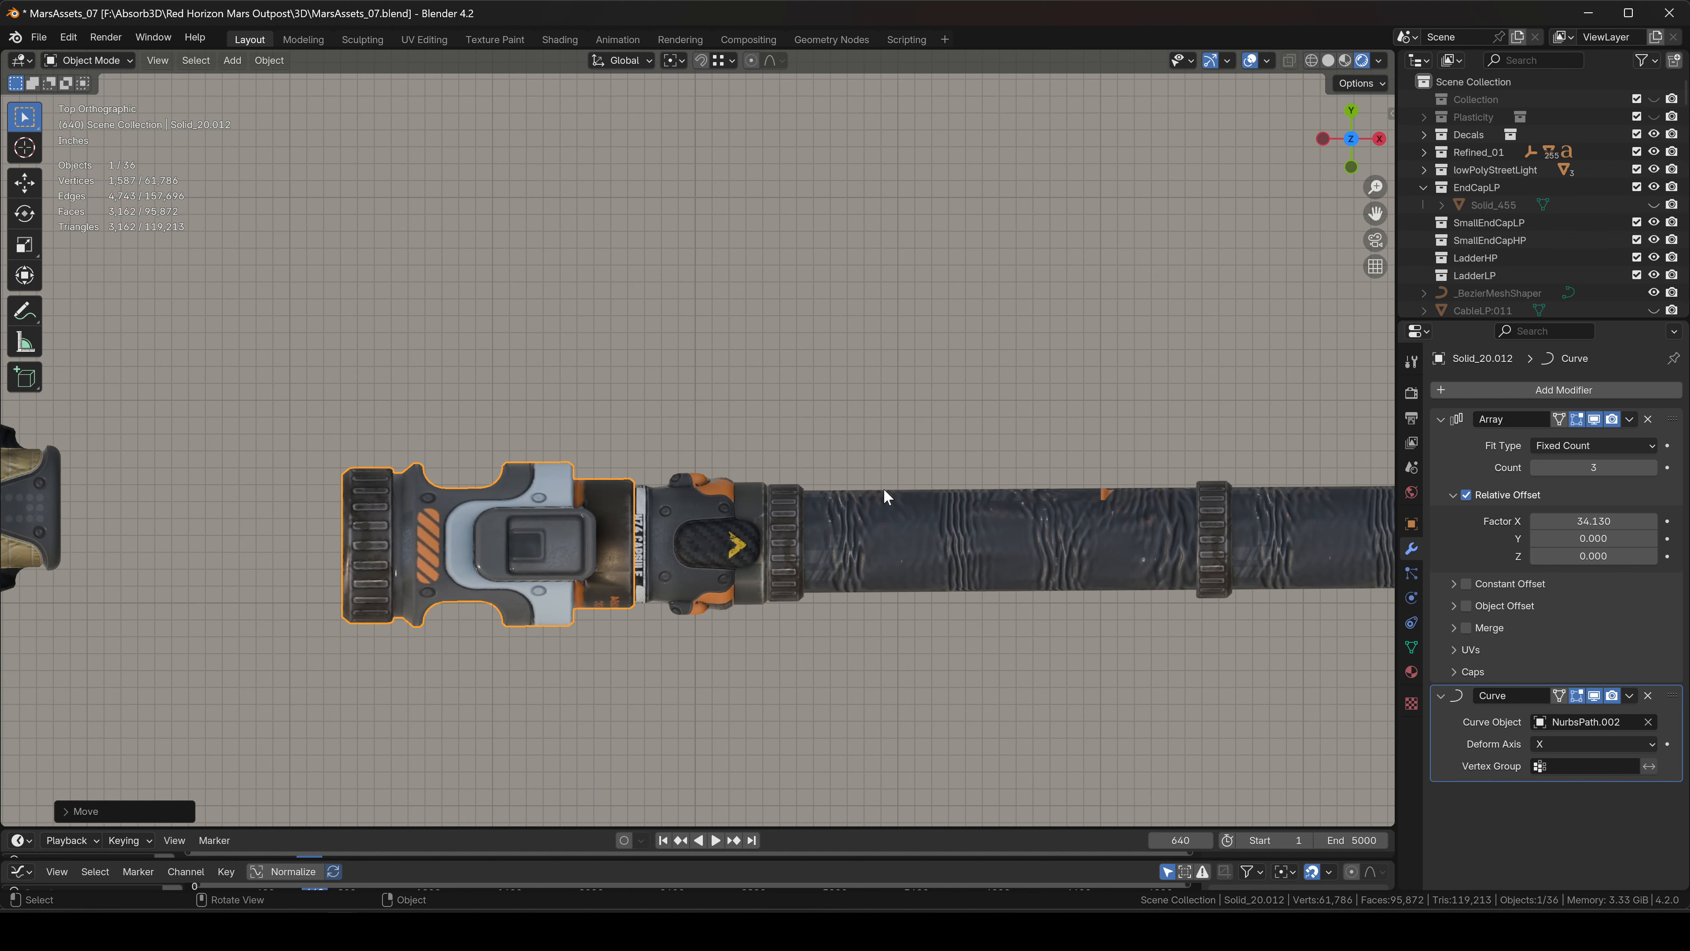
scroll(884, 488, "down", 4)
middle_click_drag(1035, 507, 624, 477, "shift")
scroll(624, 477, "down", 5)
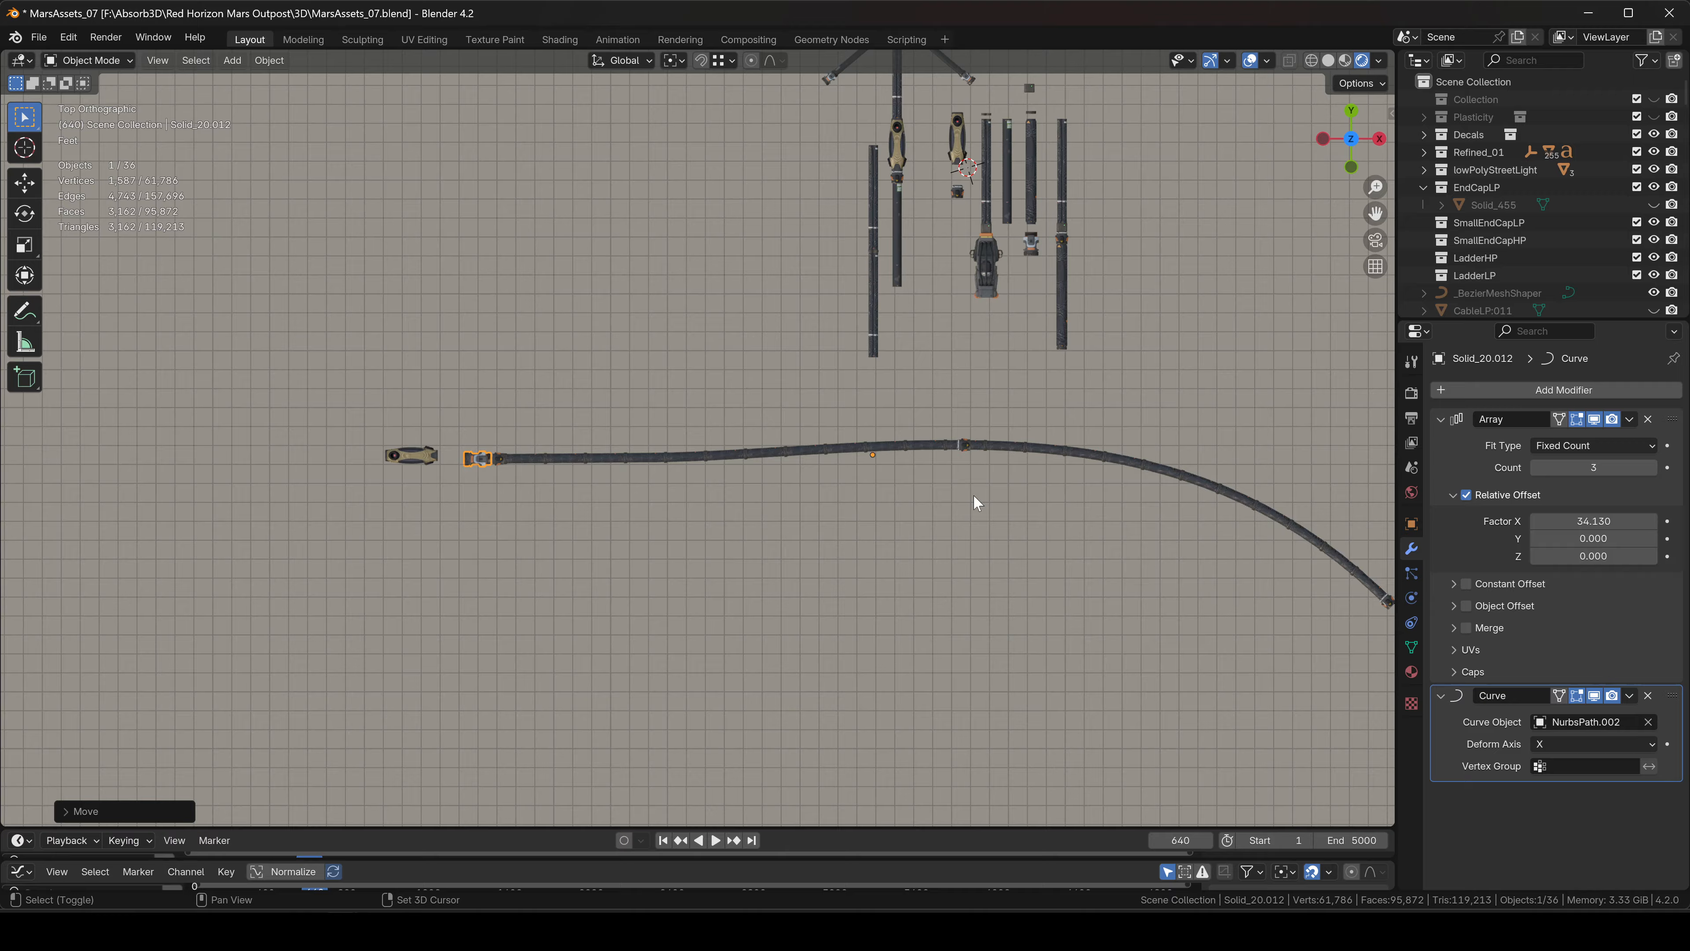
middle_click_drag(974, 494, 704, 435, "shift")
Lower the end cap's Array count to 2, then frame it and slide the connector along the path.
left_click(1534, 467)
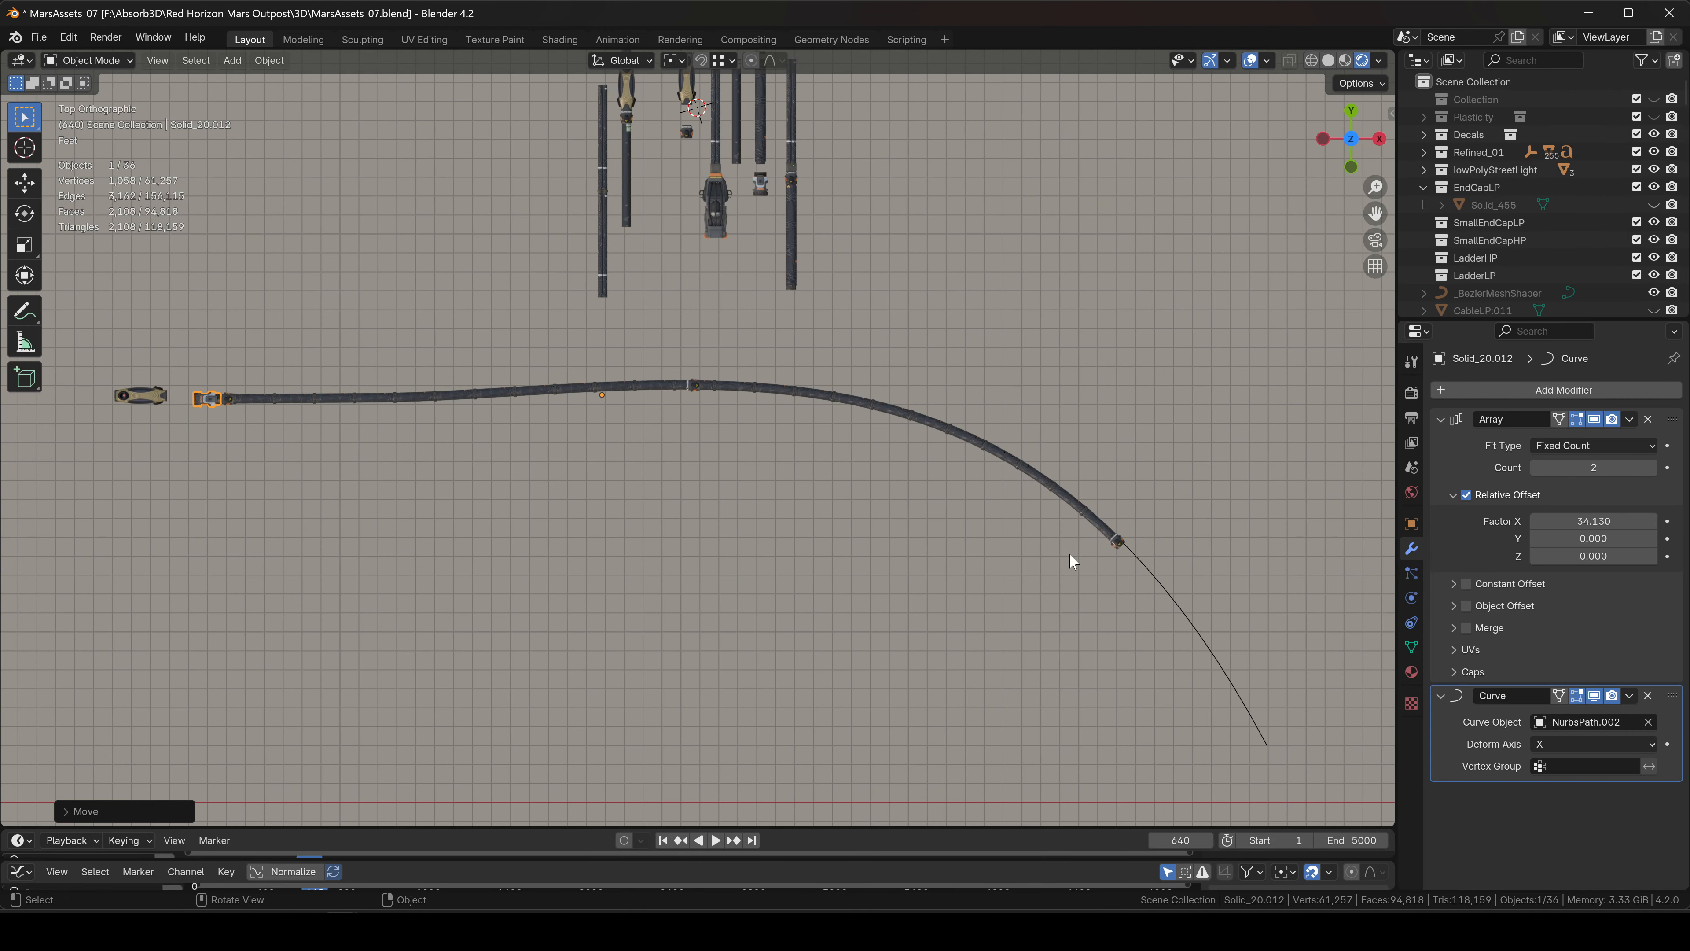
middle_click_drag(1069, 552, 800, 401, "shift")
scroll(799, 401, "down", 4)
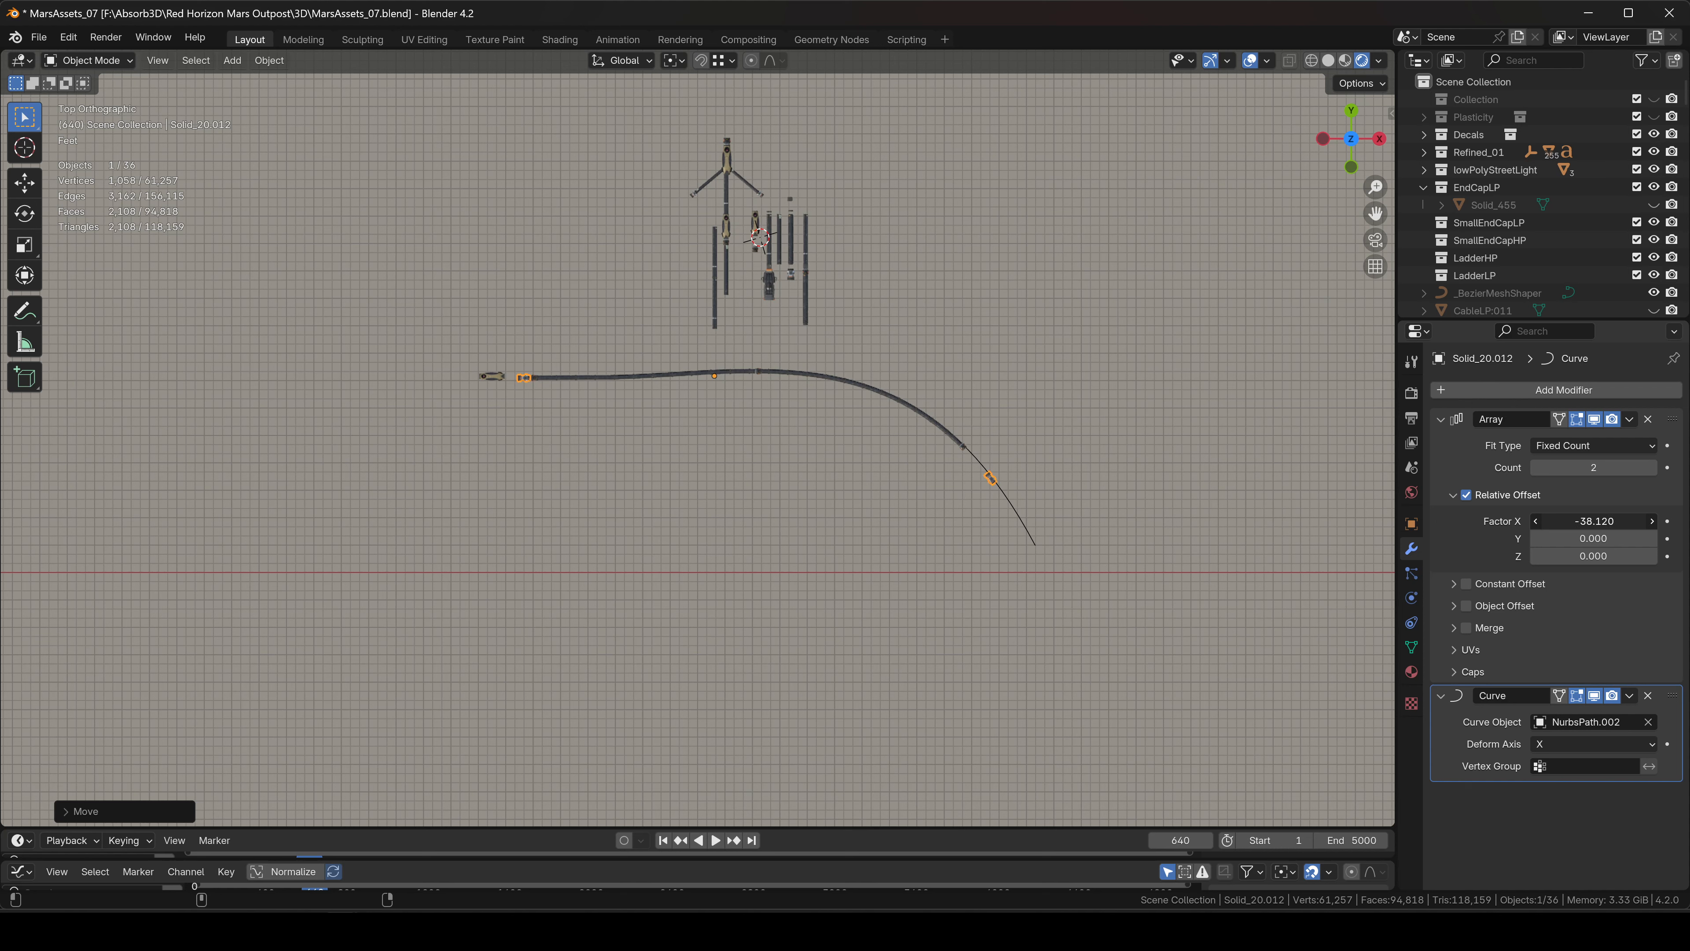
key("KP_Decimal")
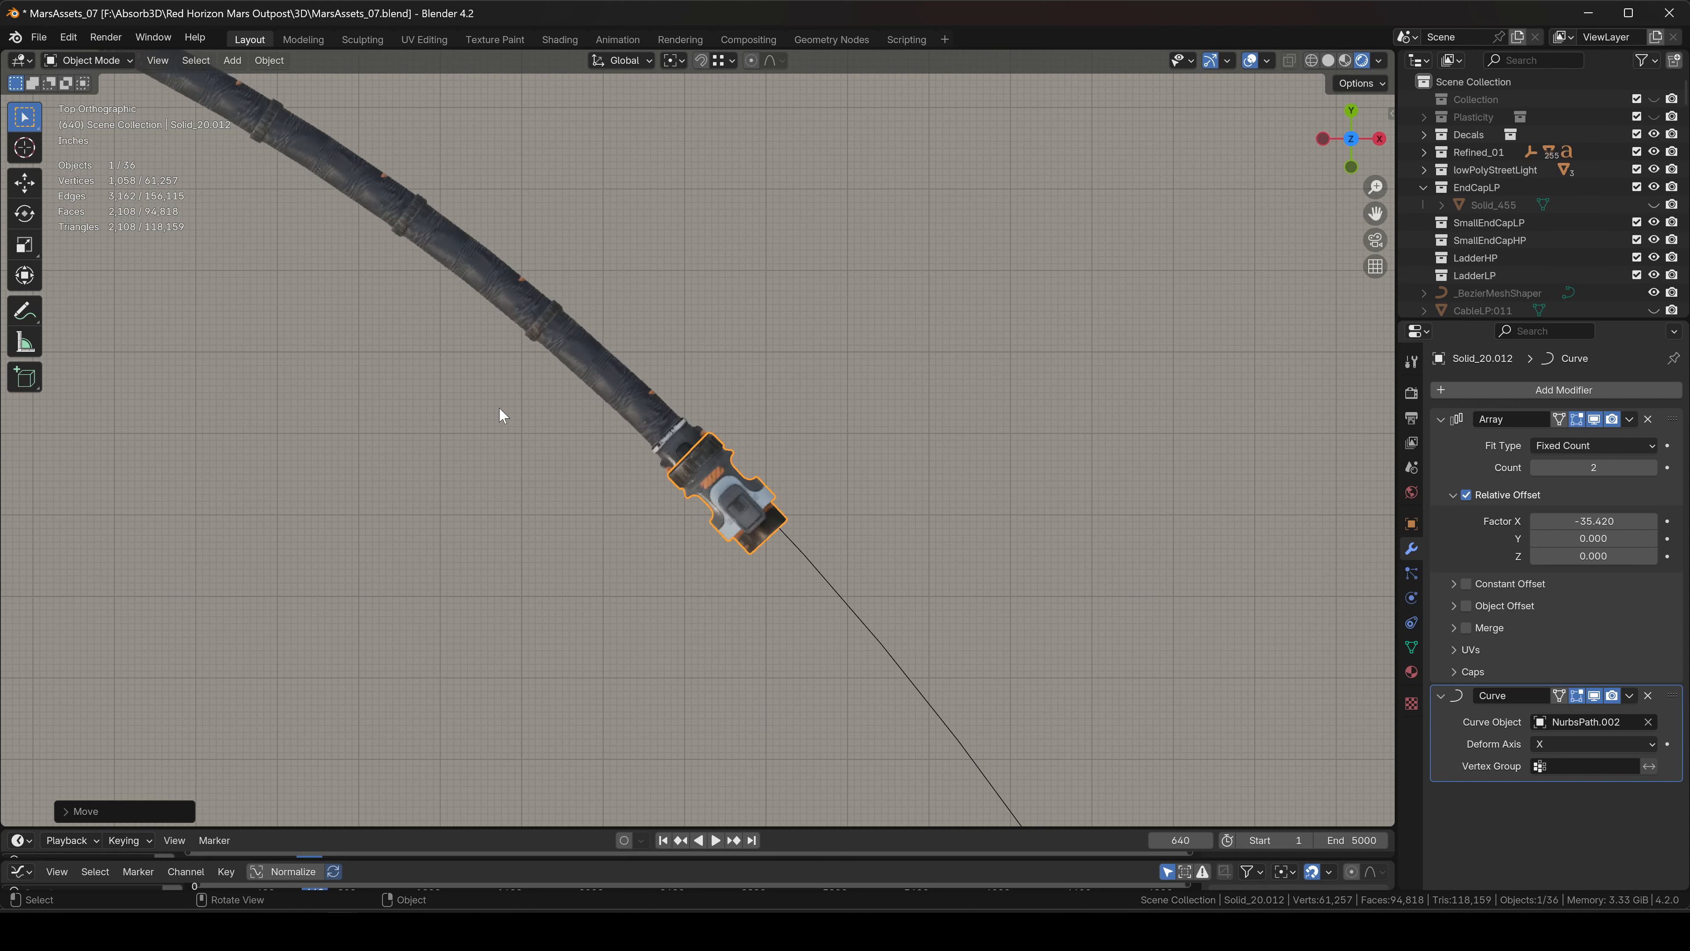
mouse_move(1594, 521)
left_mouse_down()
mouse_move(1619, 521)
mouse_move(1563, 521)
left_mouse_up()
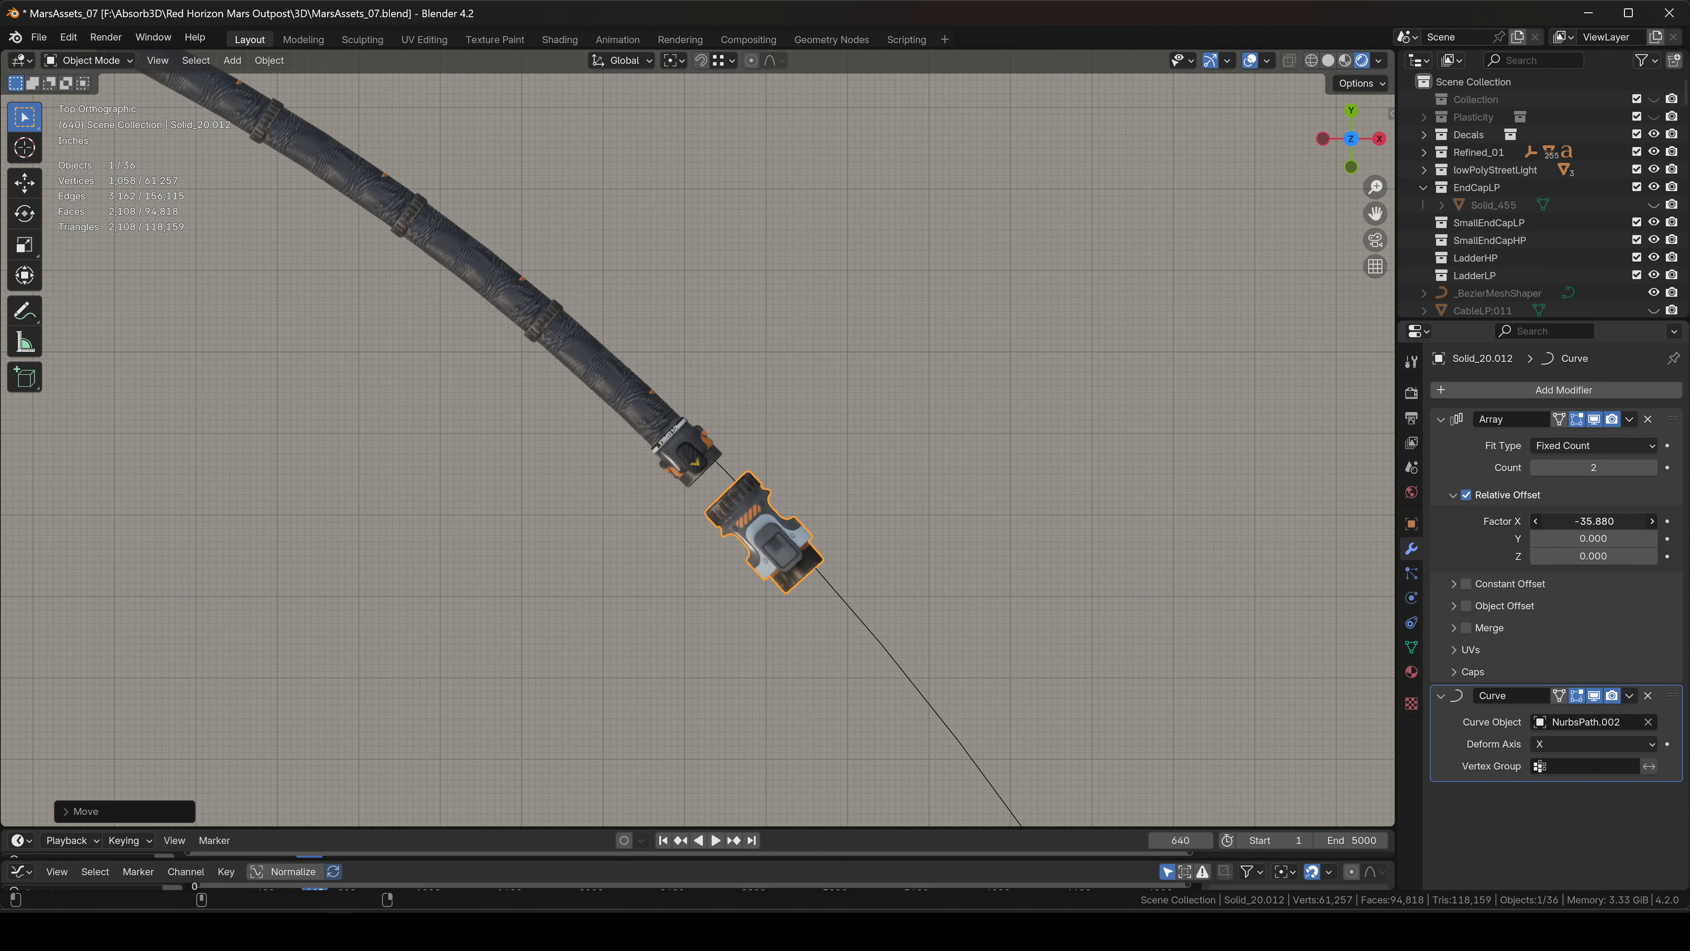
scroll(602, 460, "down", 8)
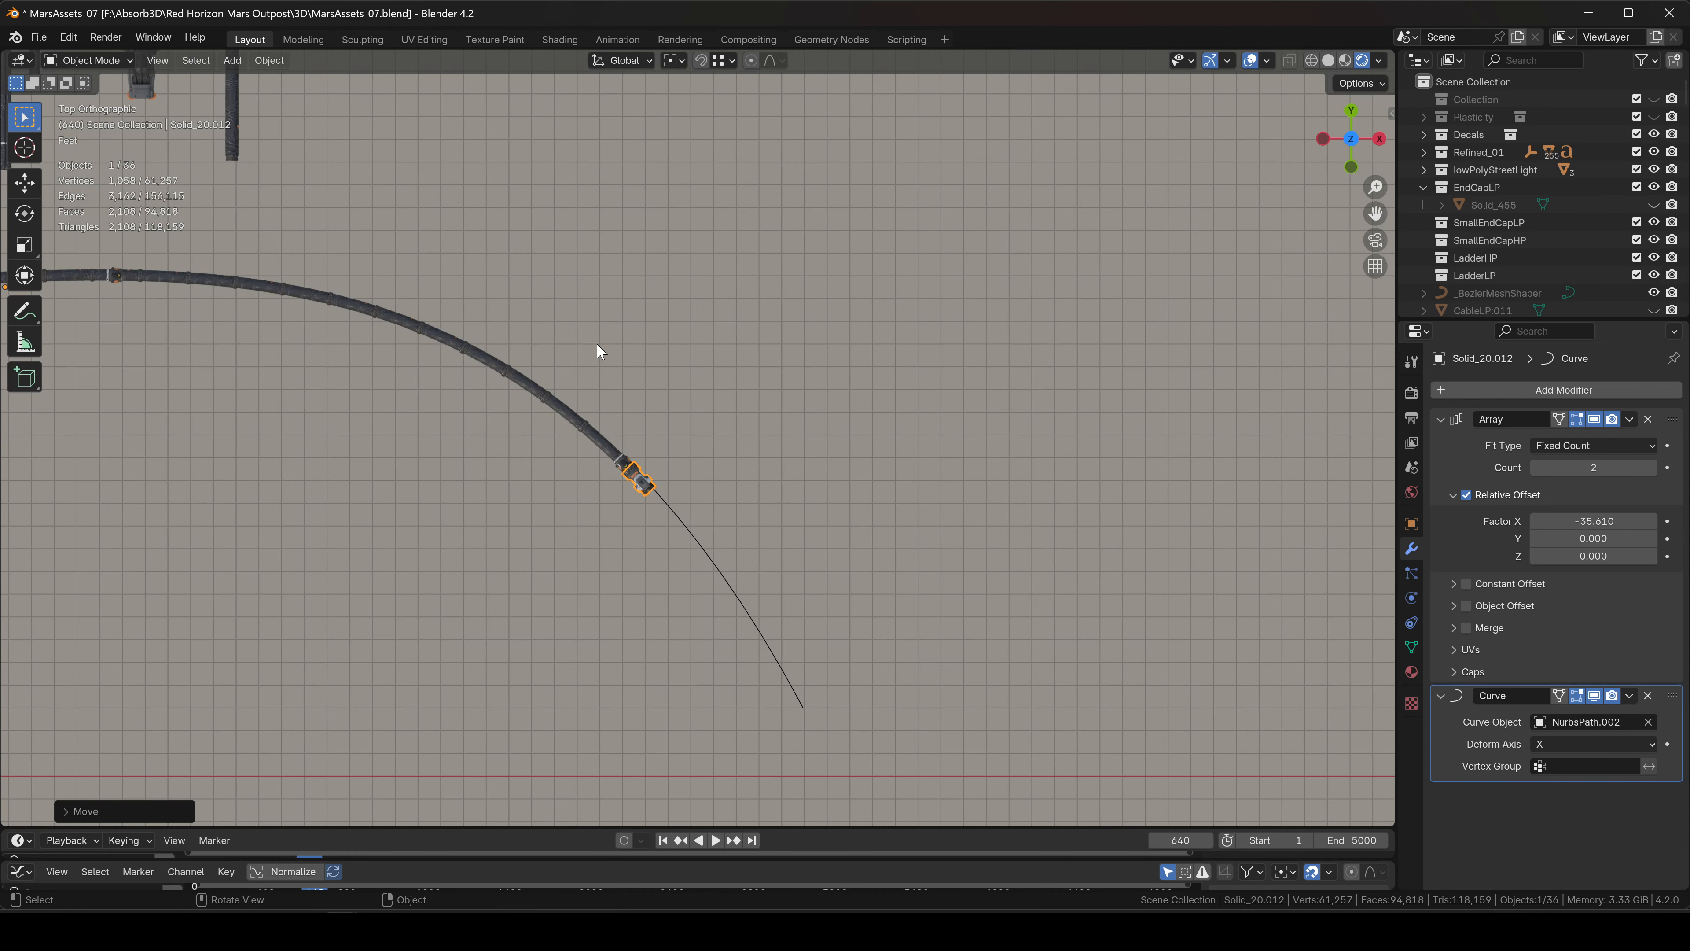
Lower the far-end connector vertically so it lines up with the cable.
left_click(597, 349)
middle_click_drag(598, 353, 809, 456, "shift")
middle_click_drag(811, 459, 803, 302)
scroll(873, 484, "up", 7)
middle_click_drag(876, 491, 963, 487)
left_click(1062, 490)
scroll(1062, 490, "up", 5)
key("g")
key("z")
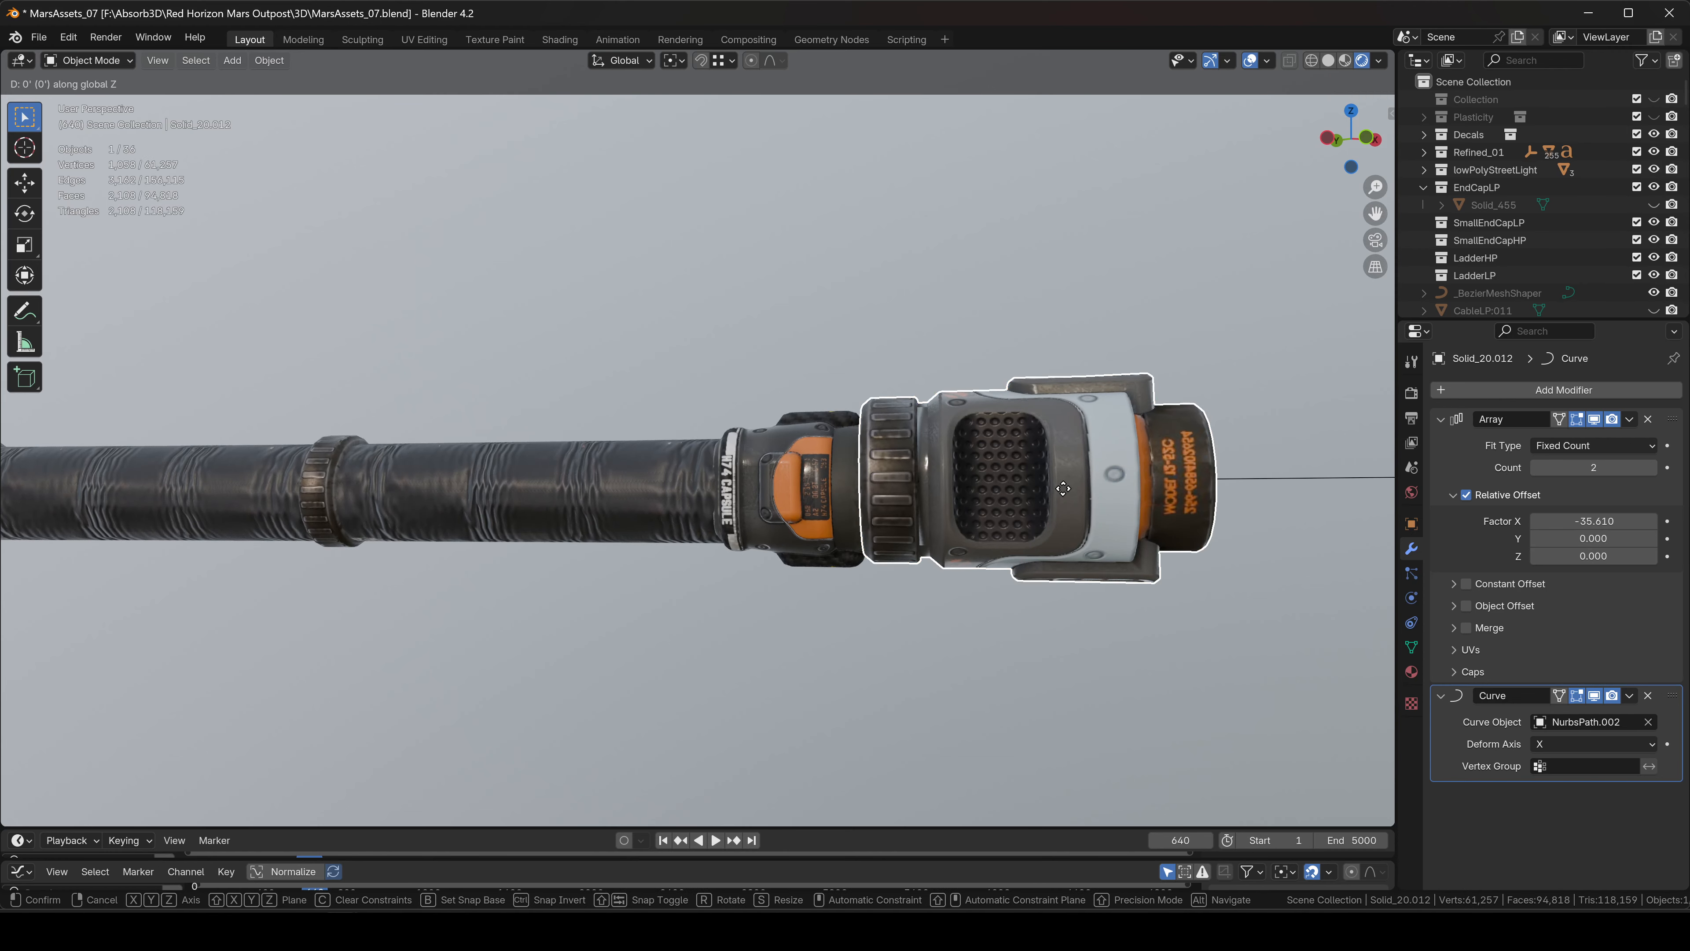
left_click(1062, 512)
left_click(942, 372)
scroll(944, 377, "down", 8)
middle_click_drag(1010, 509, 994, 541)
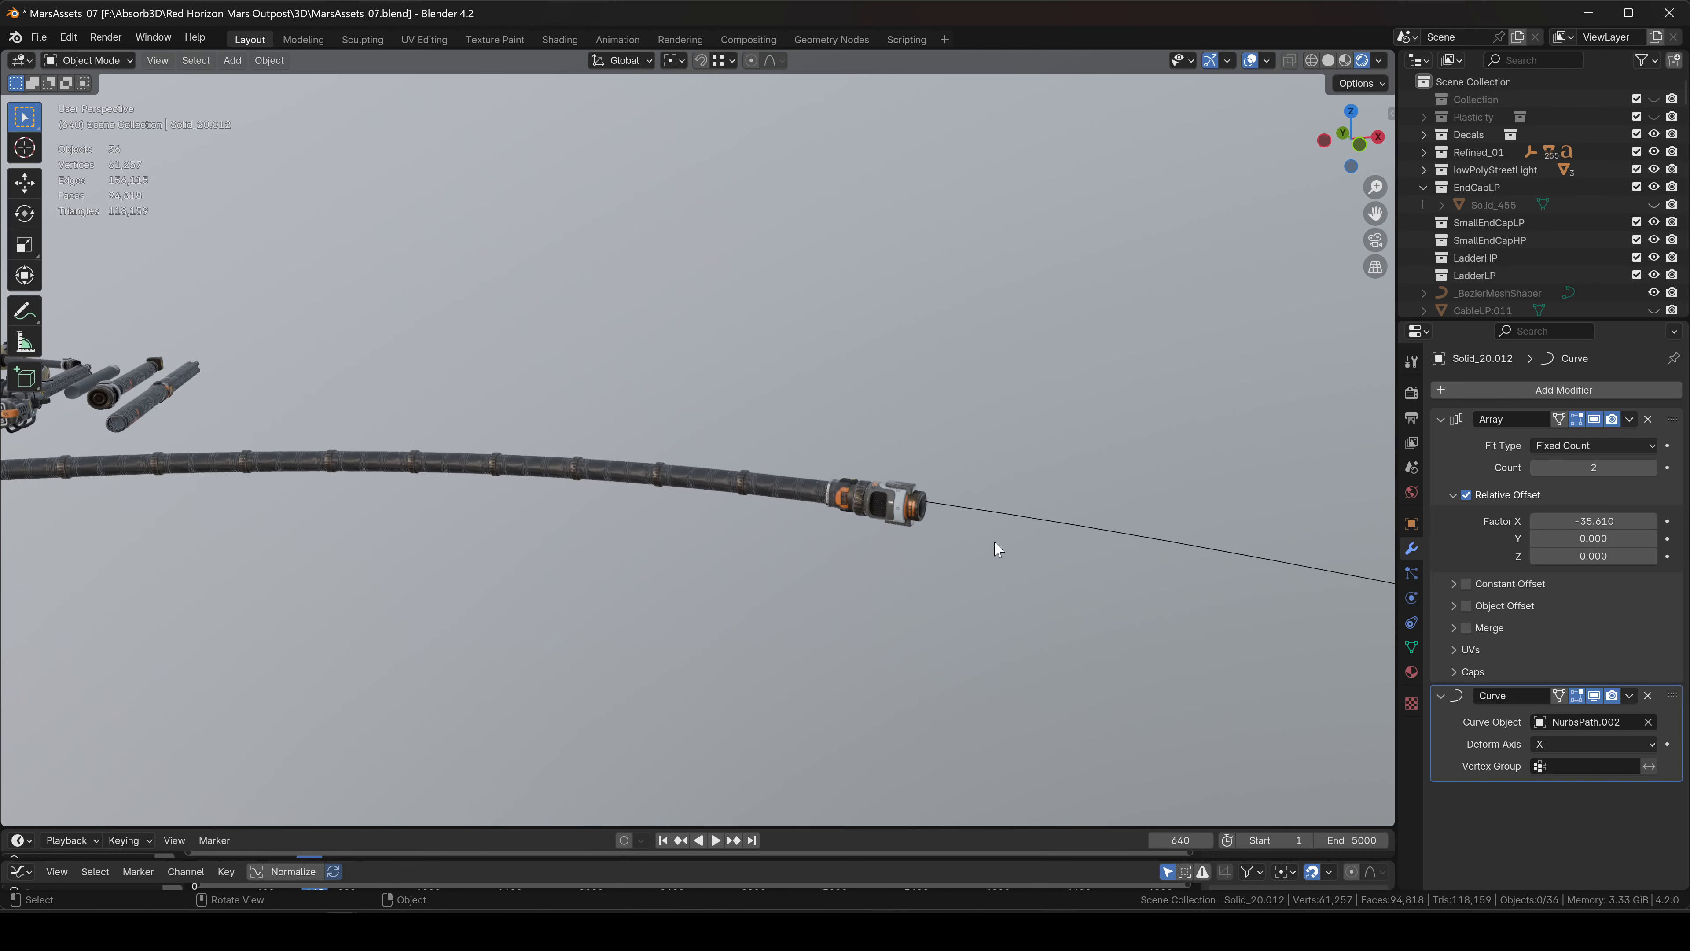
Try moving the guide path's end control point, cancel, and return to Object Mode in top view.
left_click(1023, 520)
scroll(1018, 516, "down", 6)
key("Tab")
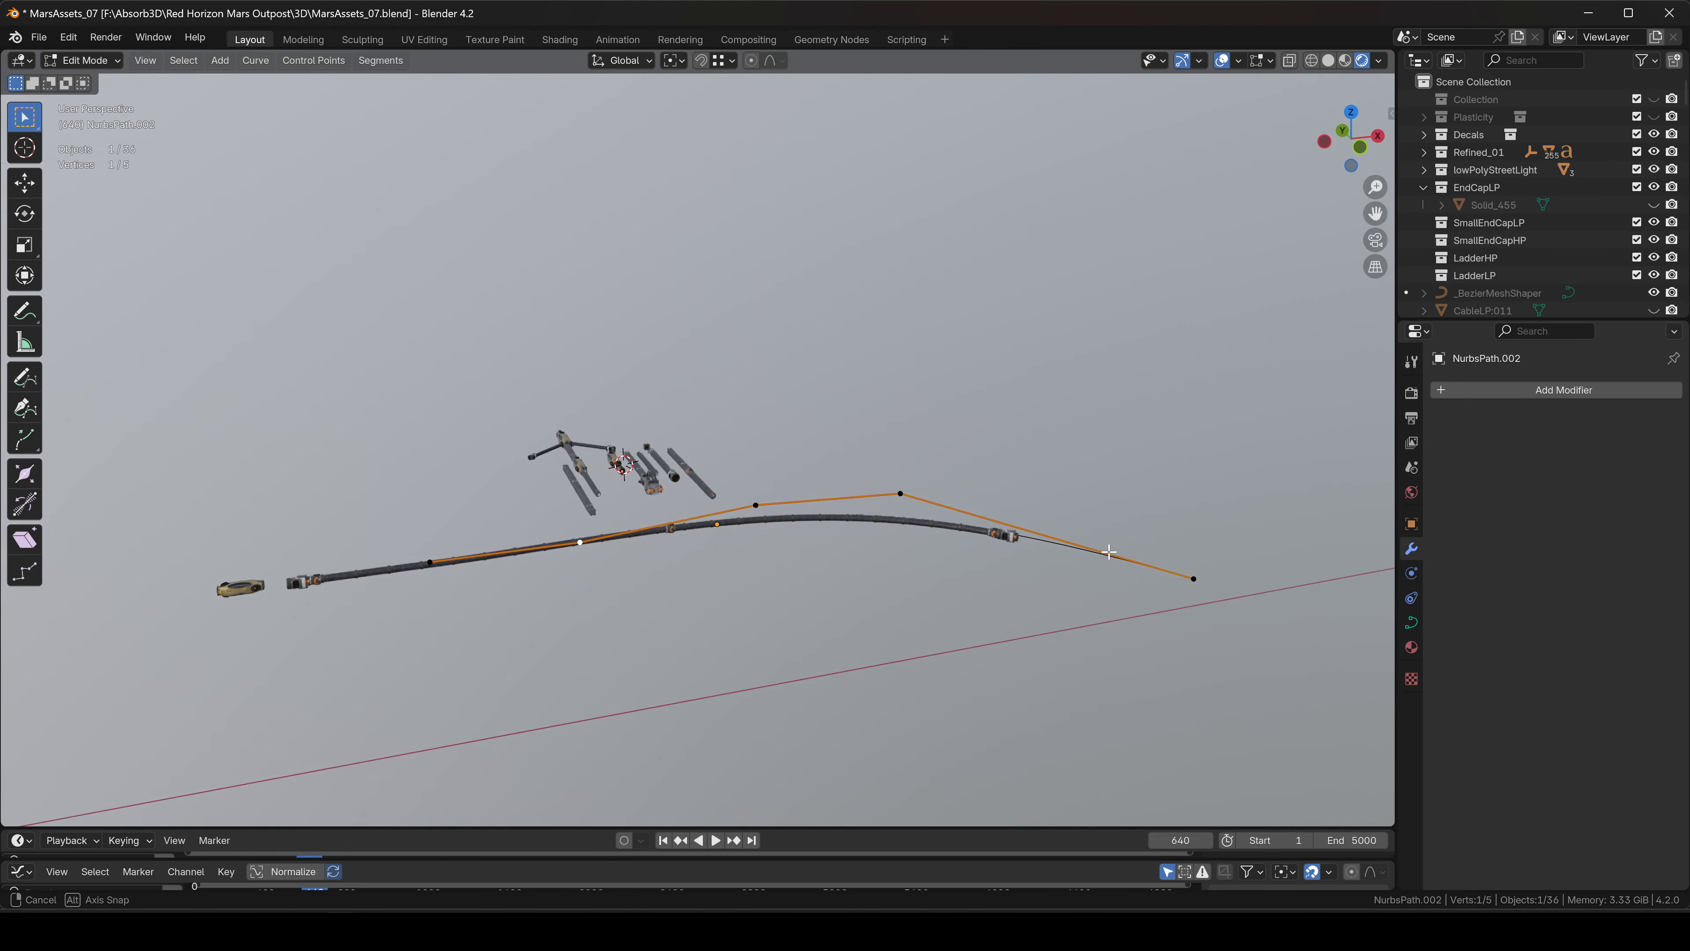
key("b")
key("g")
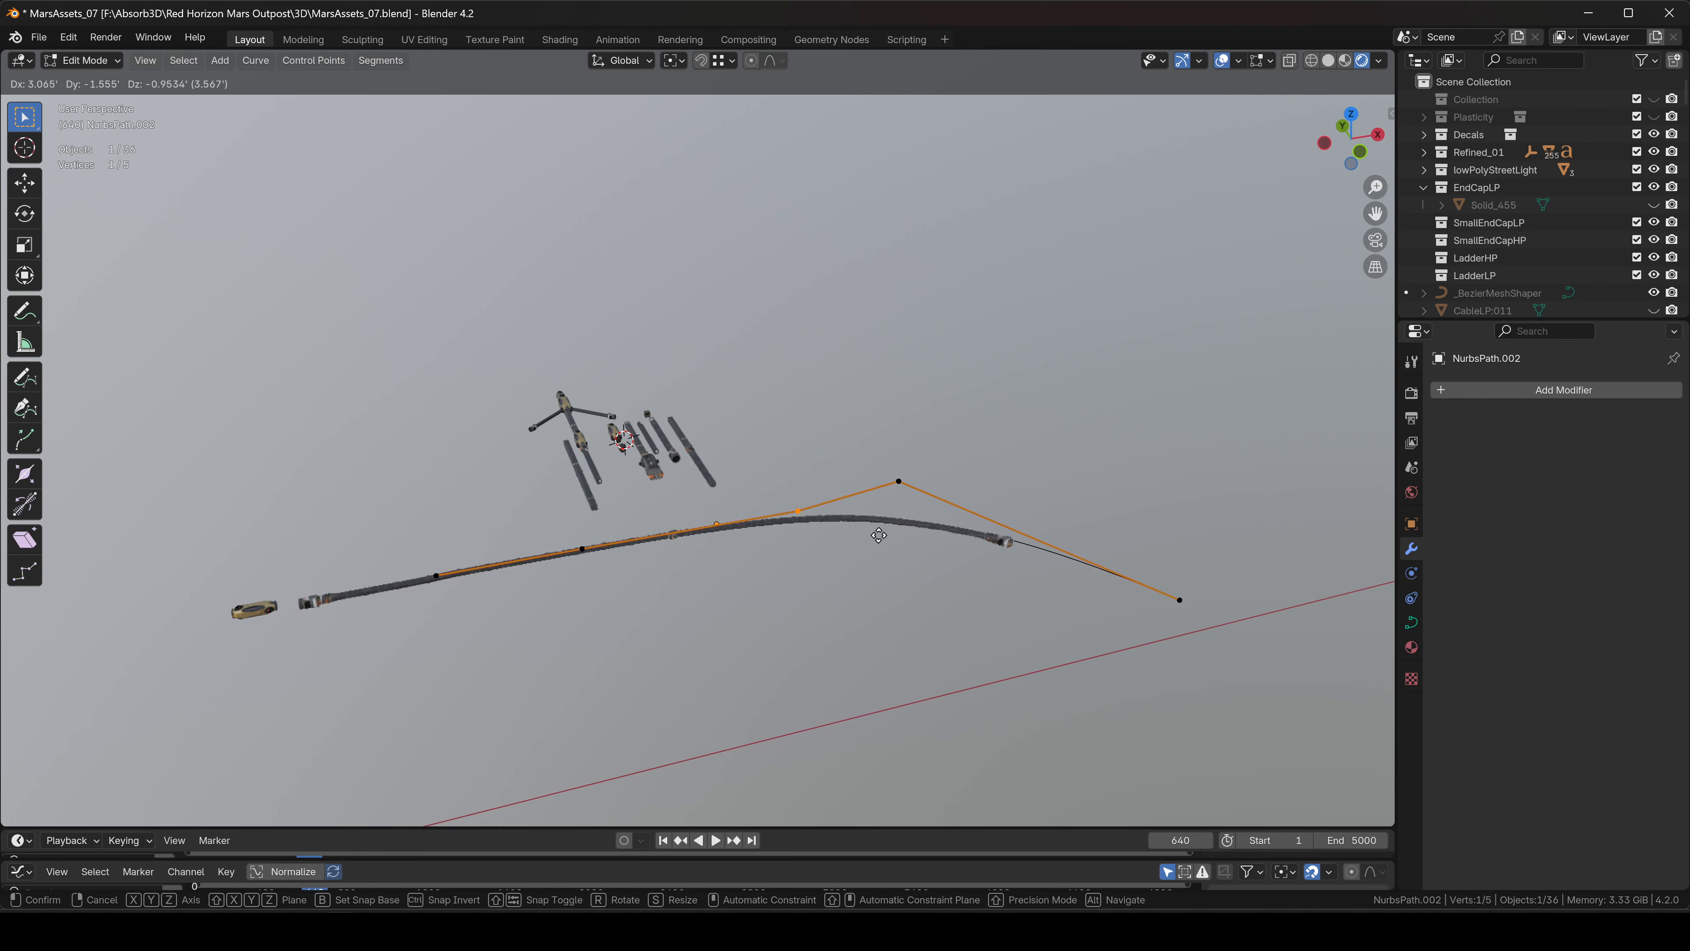
key("Escape")
key("Tab")
middle_click_drag(626, 493, 925, 408, "shift")
left_click(1353, 115)
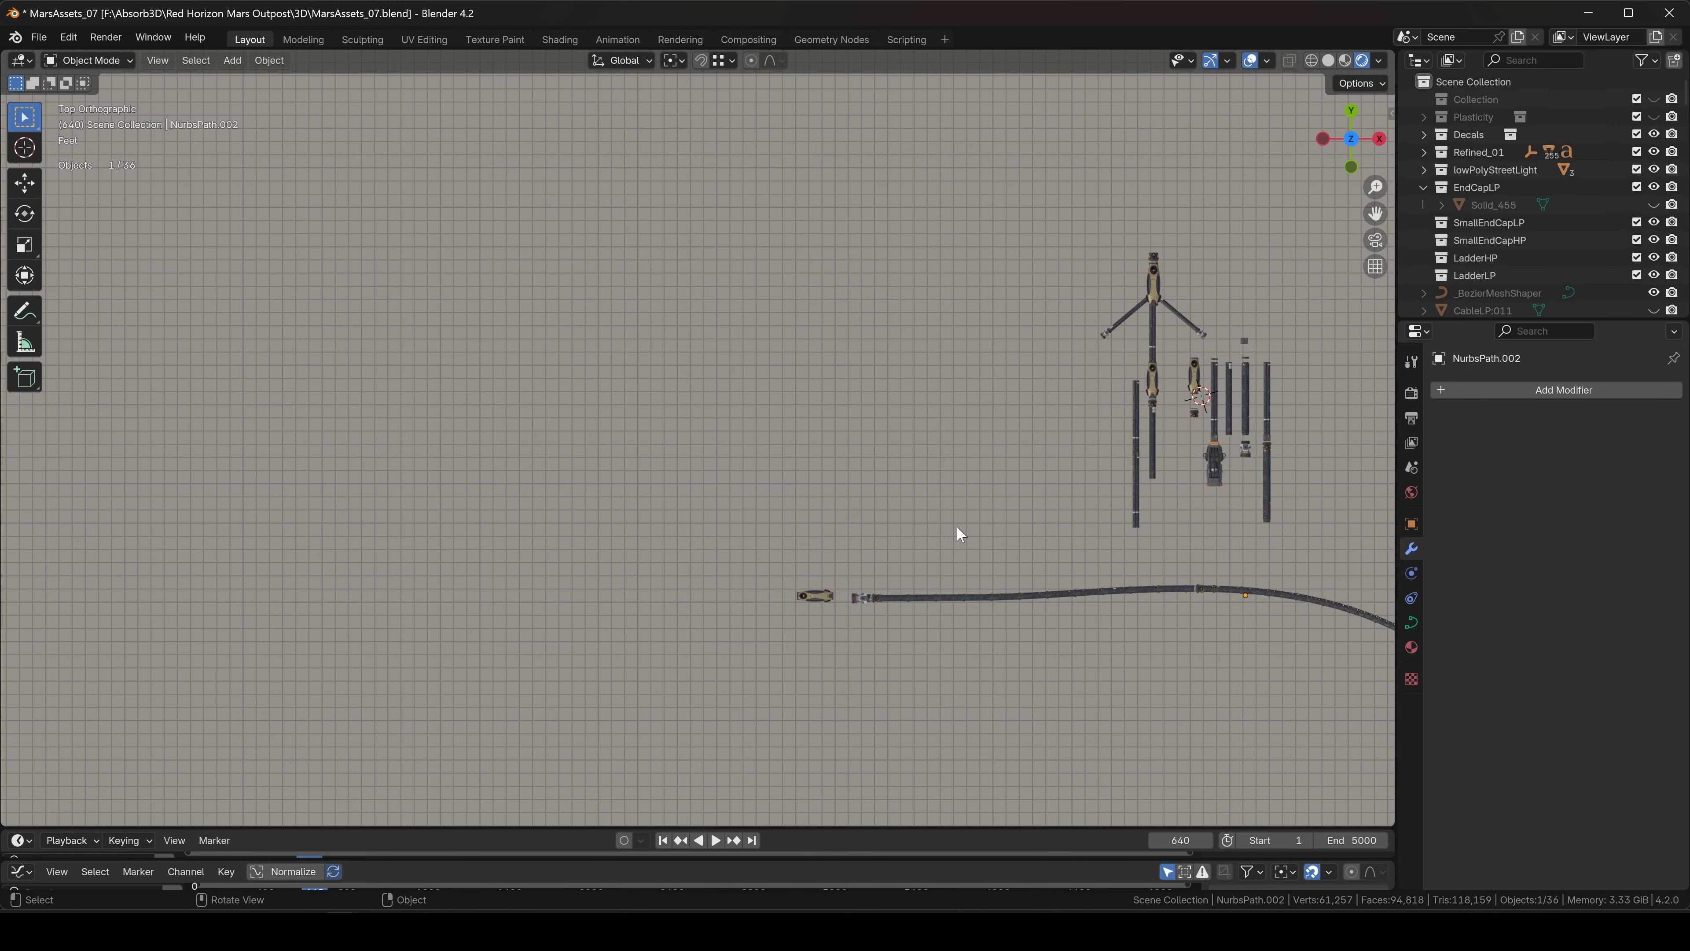
Move the yellow nozzle Sheet_75.006 vertically to match the hose's height.
scroll(861, 614, "up", 6)
left_click(716, 536)
scroll(716, 532, "up", 4)
key("g")
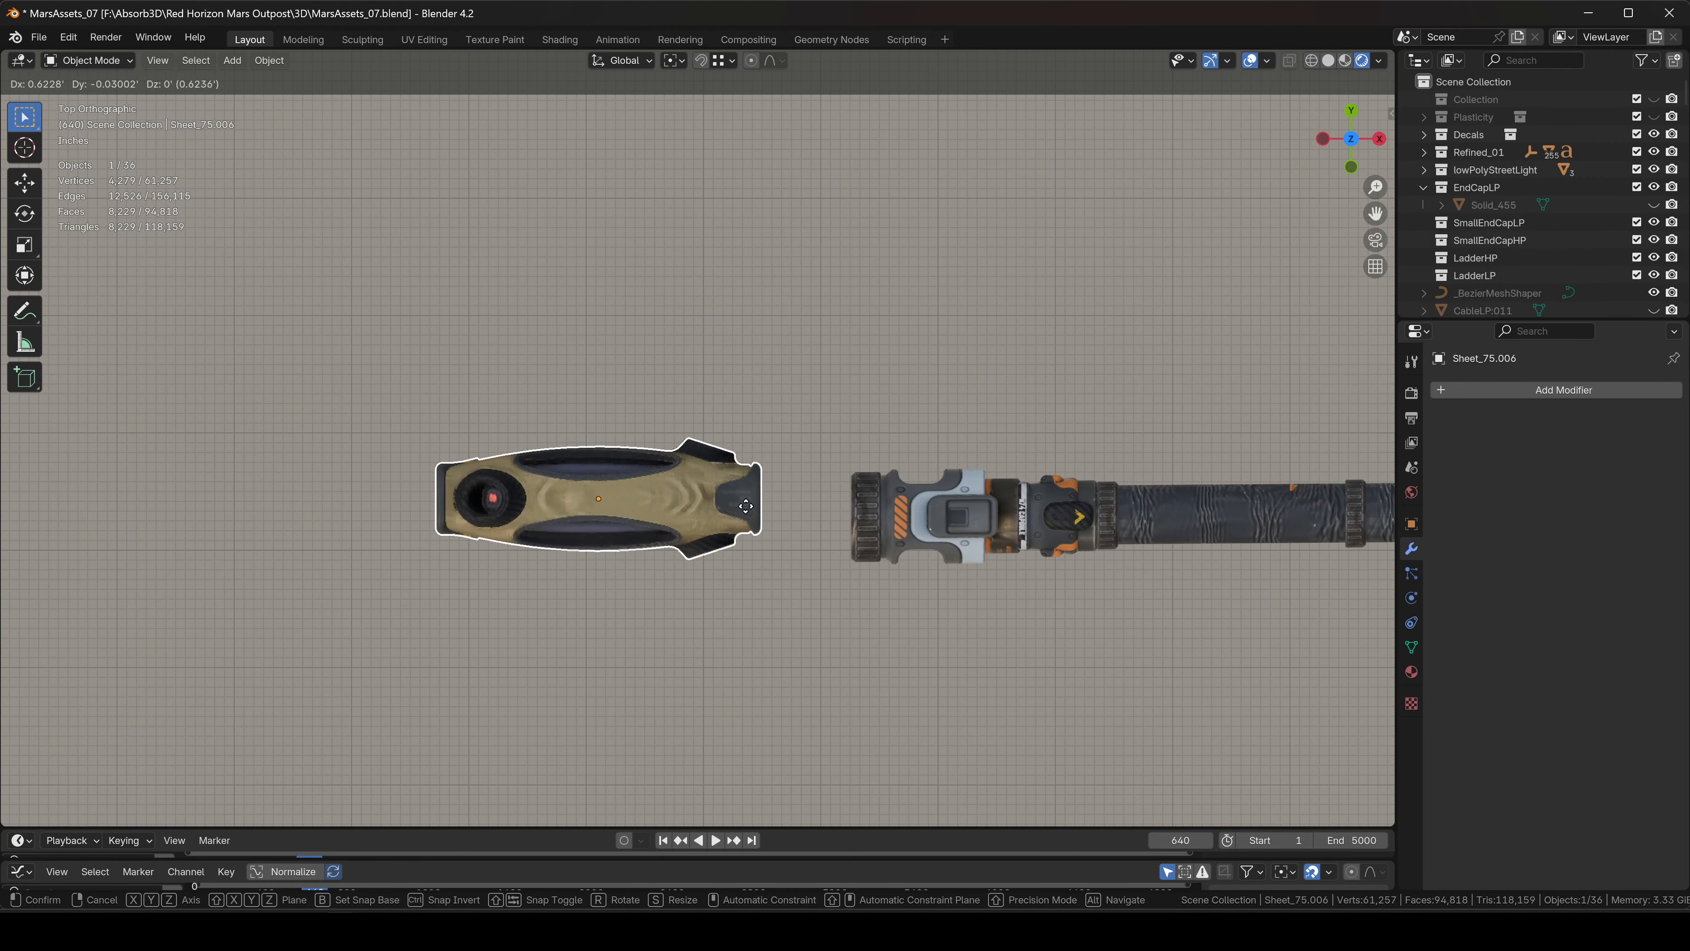
key("z")
mouse_move(823, 513)
middle_mouse_down("alt")
mouse_move(934, 505)
mouse_move(902, 404)
mouse_move(848, 529)
middle_mouse_up("alt")
left_click(945, 361)
Orbit and pan around the nozzle and loose parts to inspect the whole cable.
middle_click_drag(849, 529, 414, 395)
scroll(512, 507, "up", 9)
middle_click_drag(286, 602, 659, 394, "shift")
left_click(535, 365)
scroll(666, 479, "down", 10)
middle_click_drag(588, 532, 723, 462)
middle_click_drag(679, 348, 778, 396, "shift")
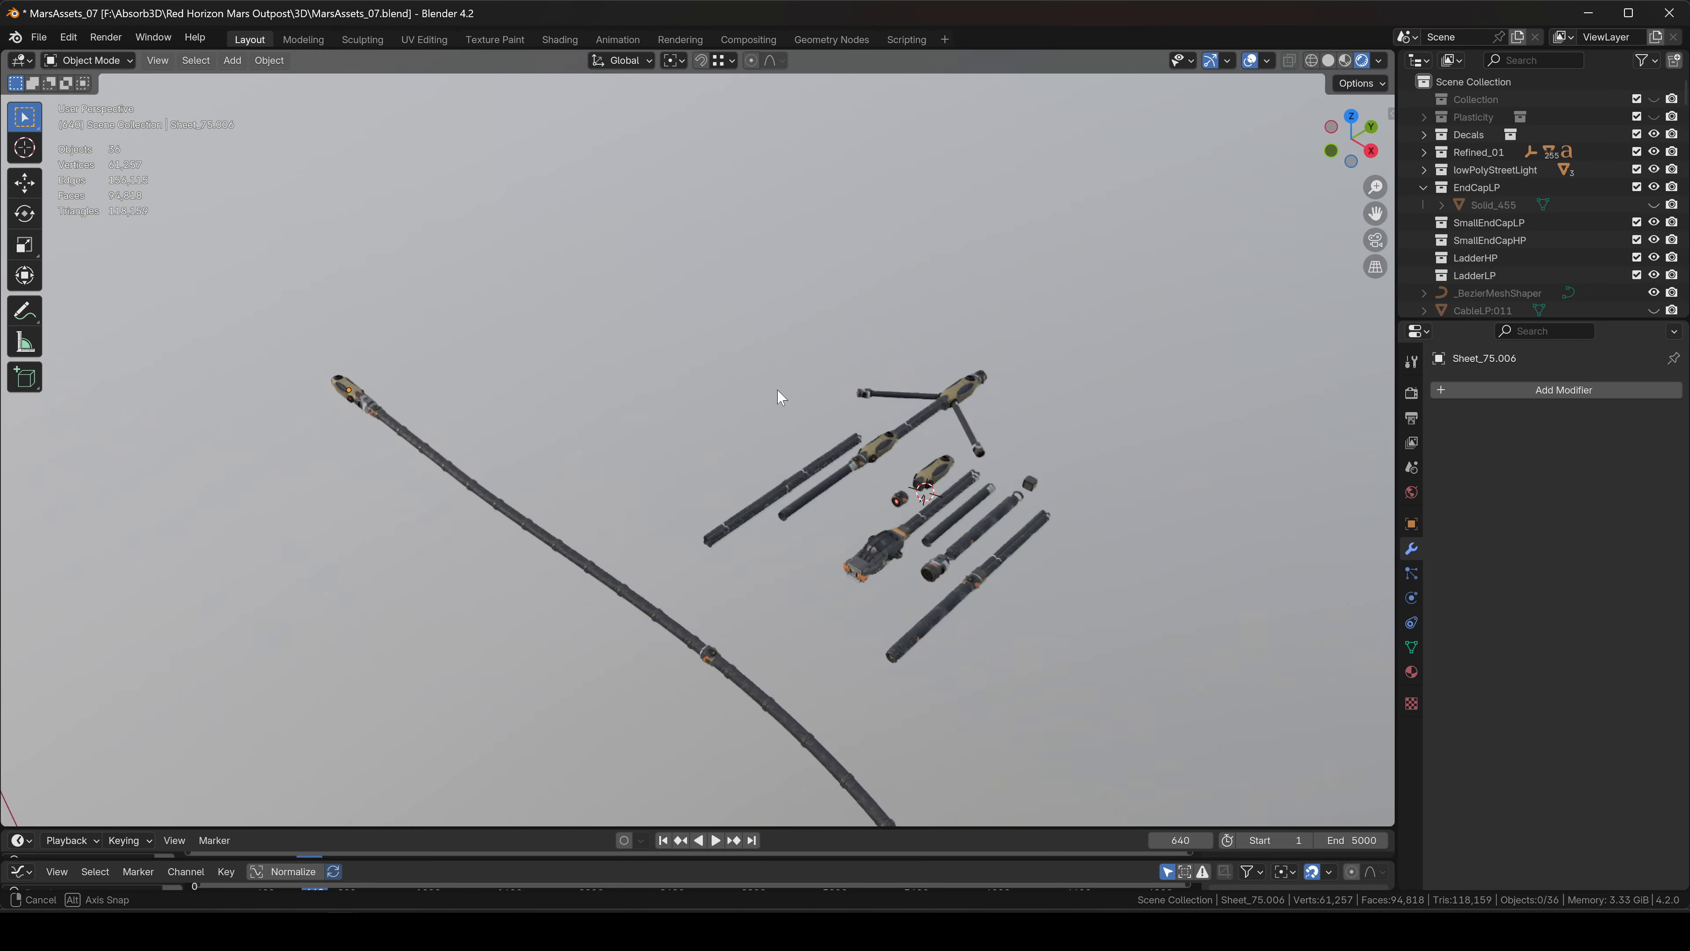
scroll(777, 396, "up", 6)
scroll(810, 364, "down", 8)
middle_click_drag(768, 523, 774, 575)
scroll(932, 377, "up", 5)
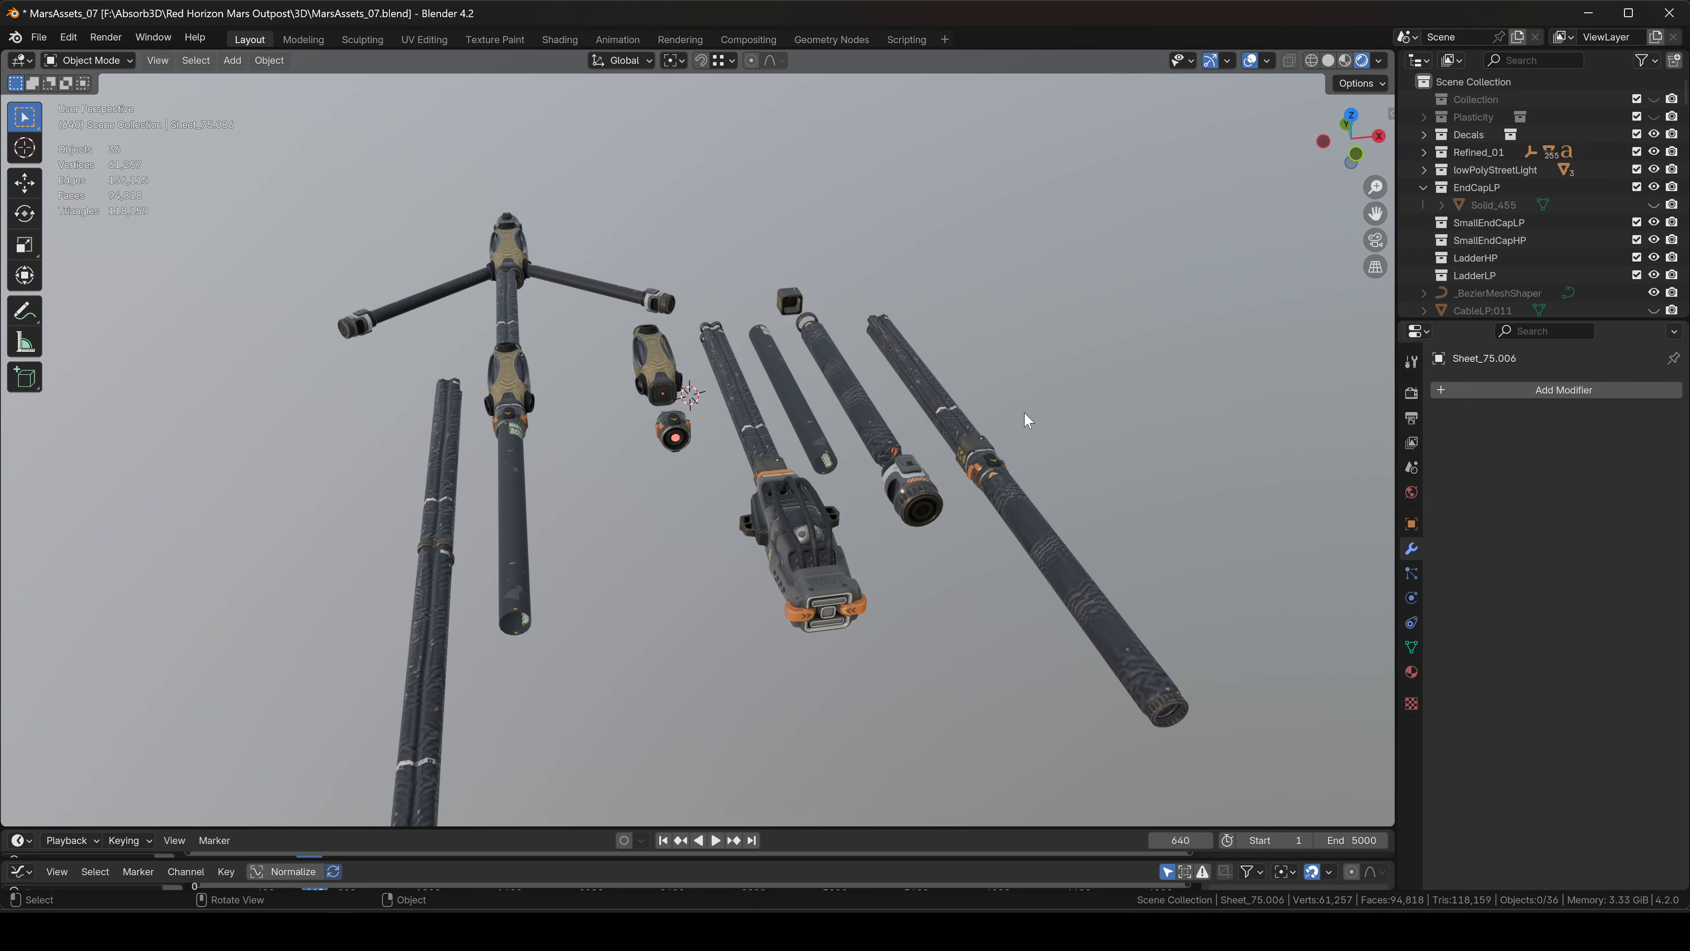
scroll(871, 486, "down", 4)
middle_click_drag(849, 506, 892, 436, "shift")
scroll(1058, 446, "up", 1)
scroll(865, 477, "down", 4)
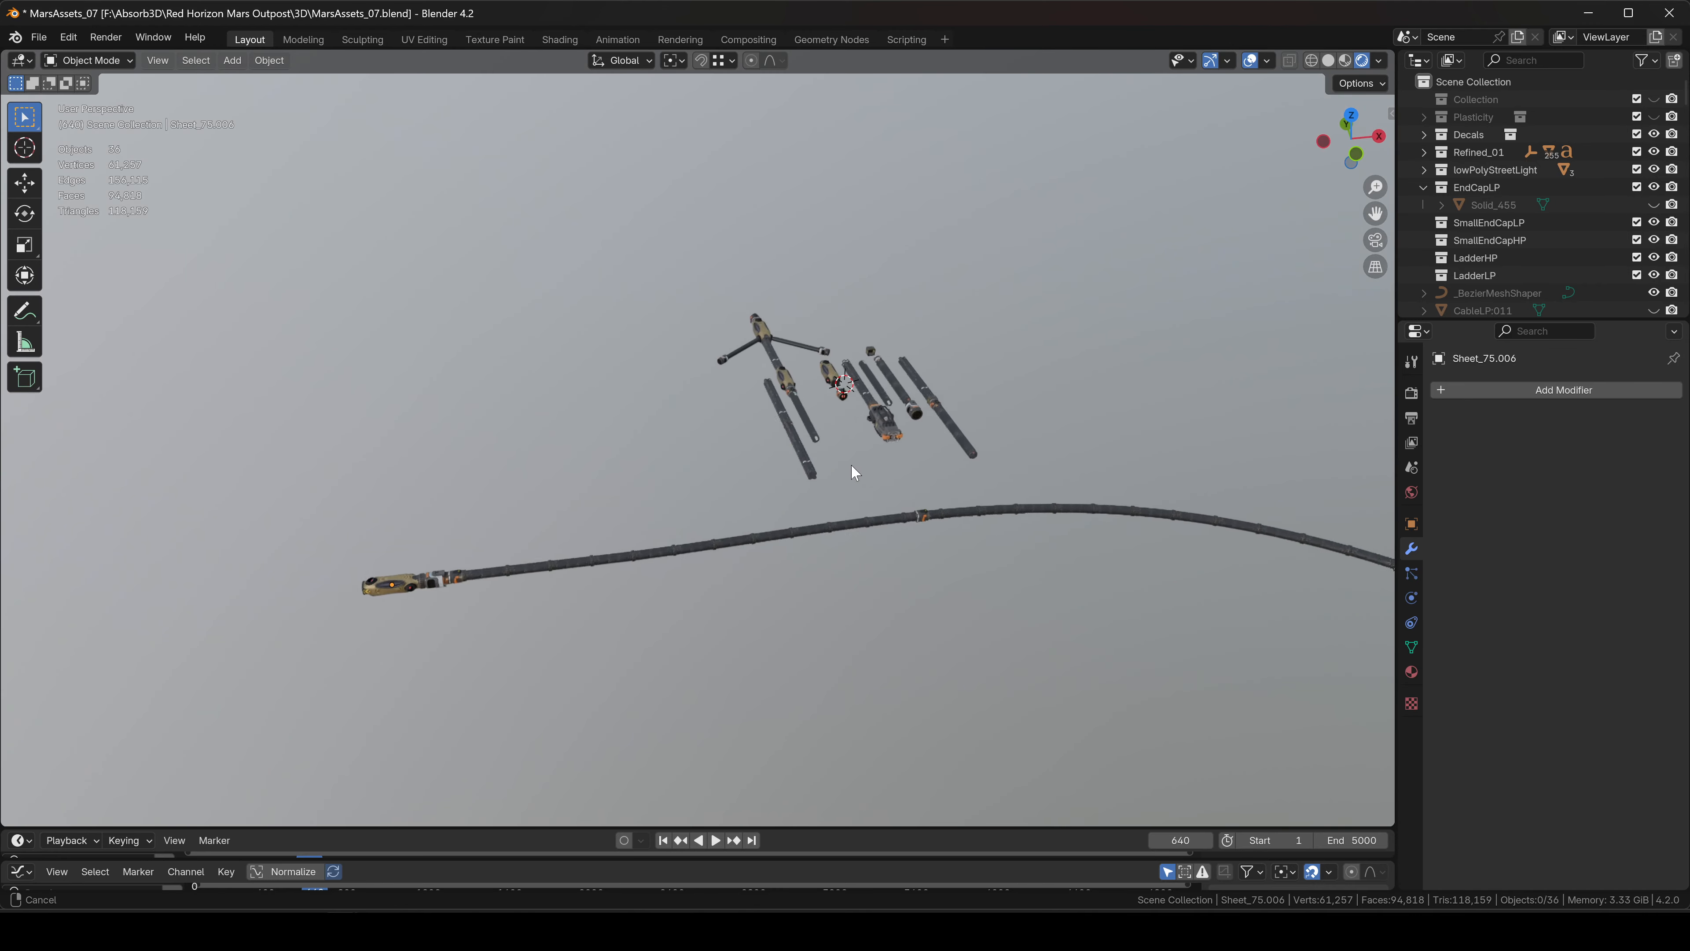
middle_click_drag(1035, 491, 783, 493, "shift")
middle_click_drag(534, 543, 598, 515, "shift")
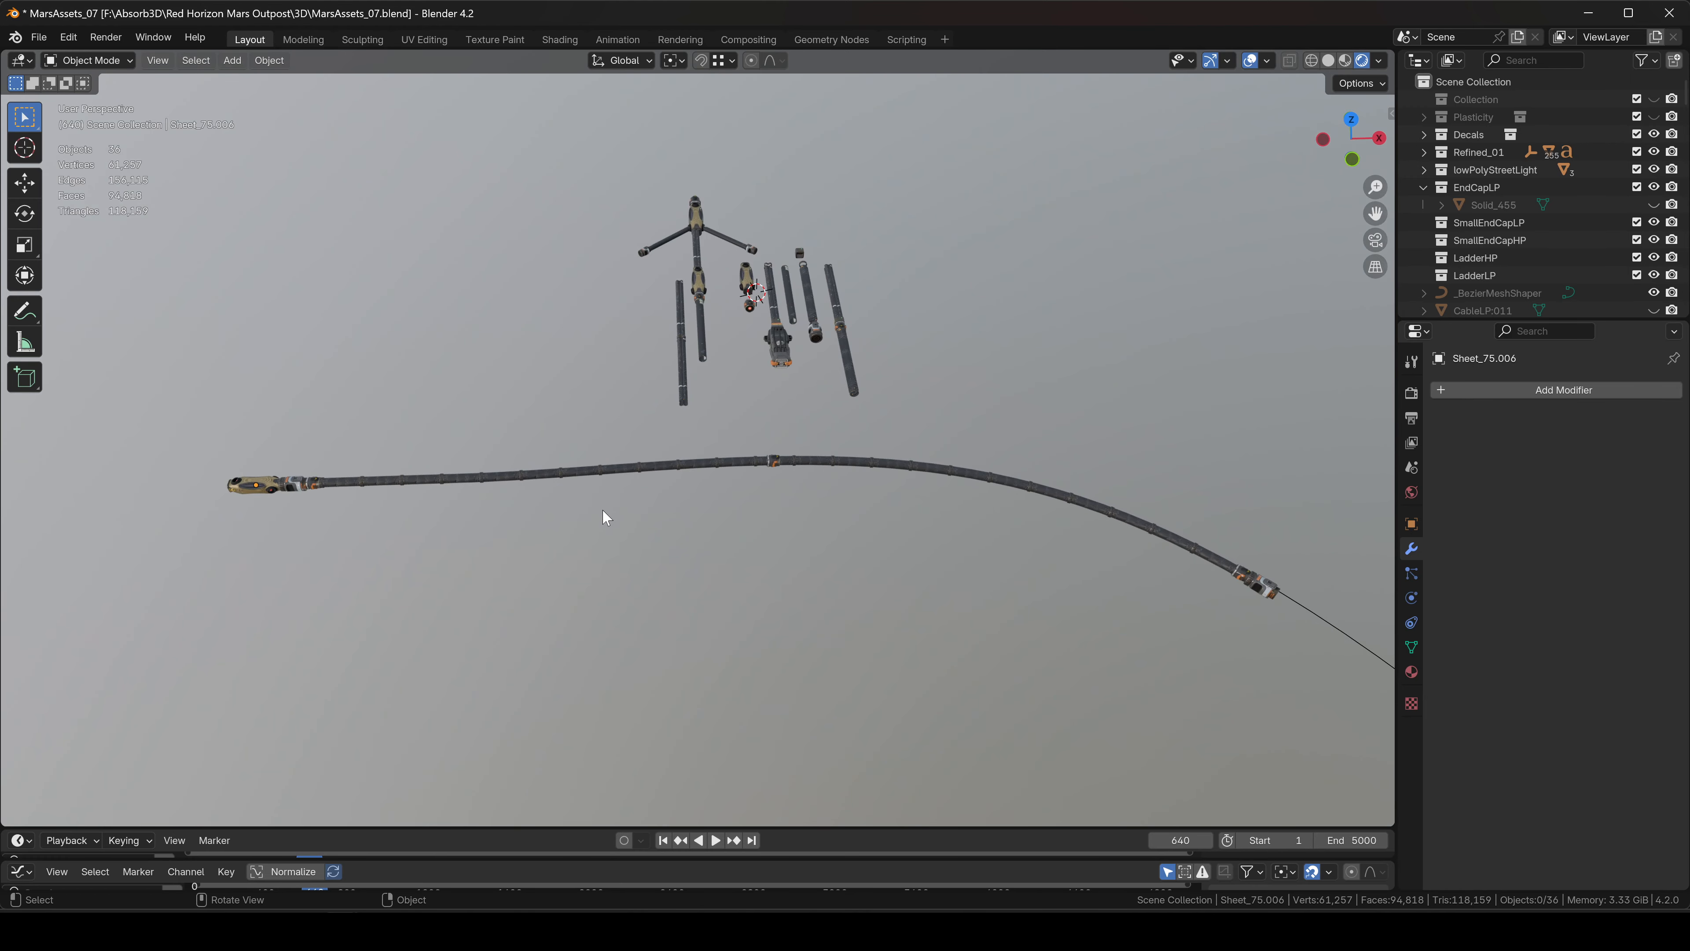
Move the nozzle along X slightly away from the hose's start.
key("g")
key("x")
left_click(268, 469)
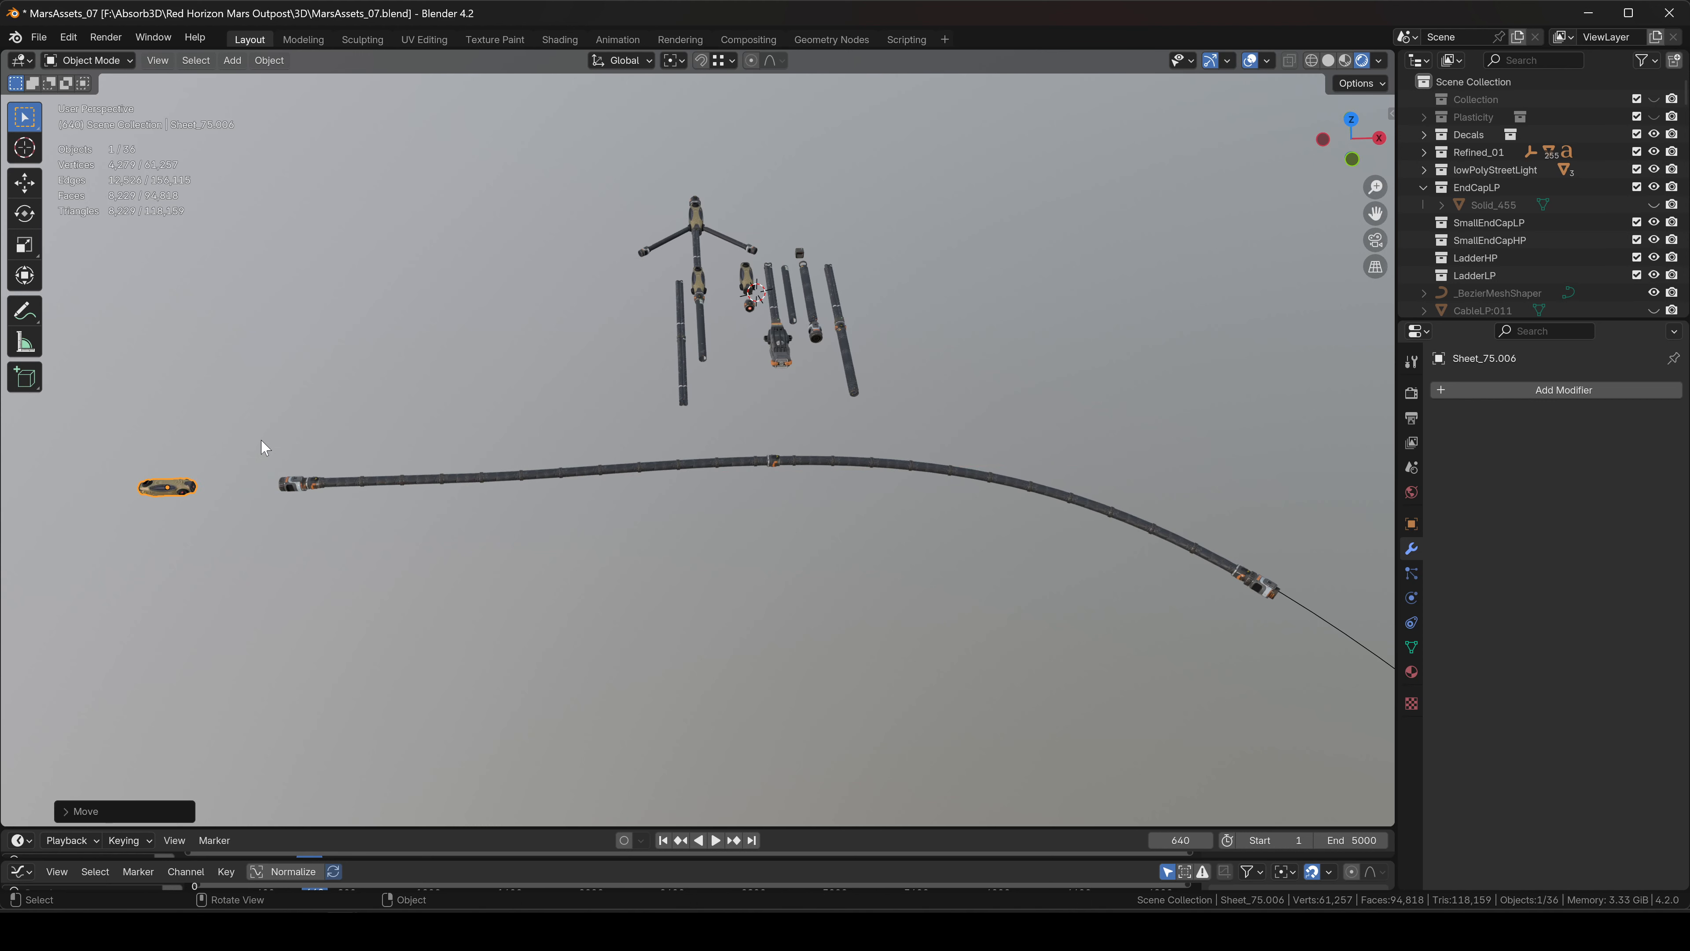
Parent the selected hose pieces to NurbsPath.002 using Object parenting.
left_click_drag(755, 577, 758, 580)
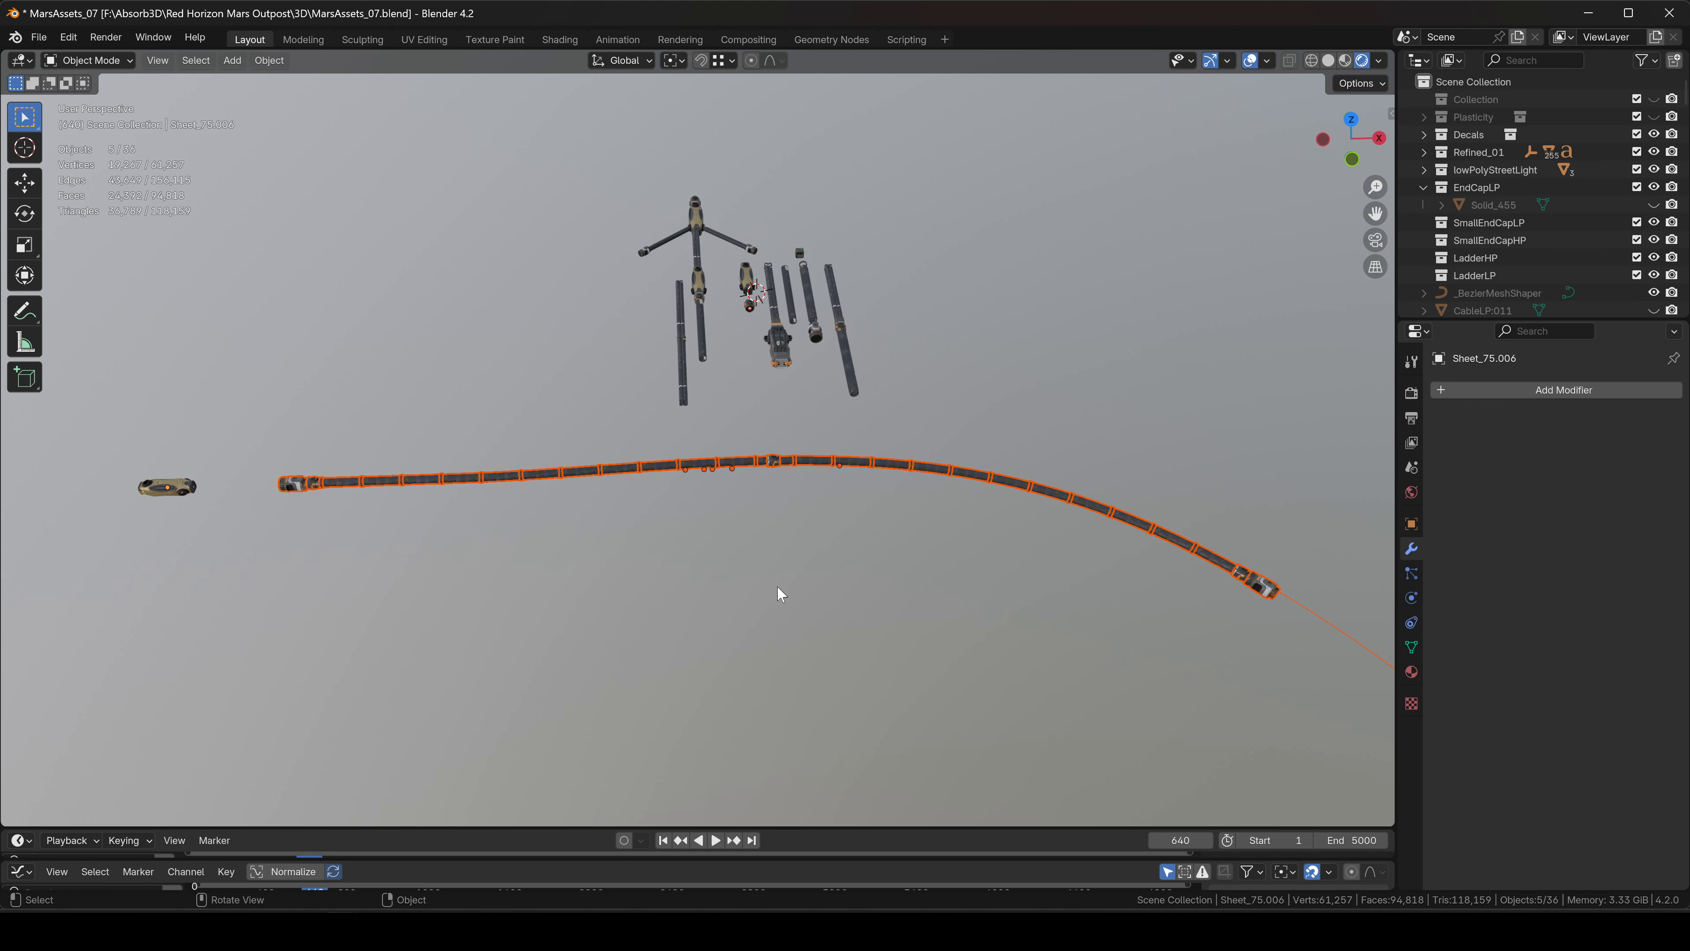
middle_click_drag(778, 593, 654, 567)
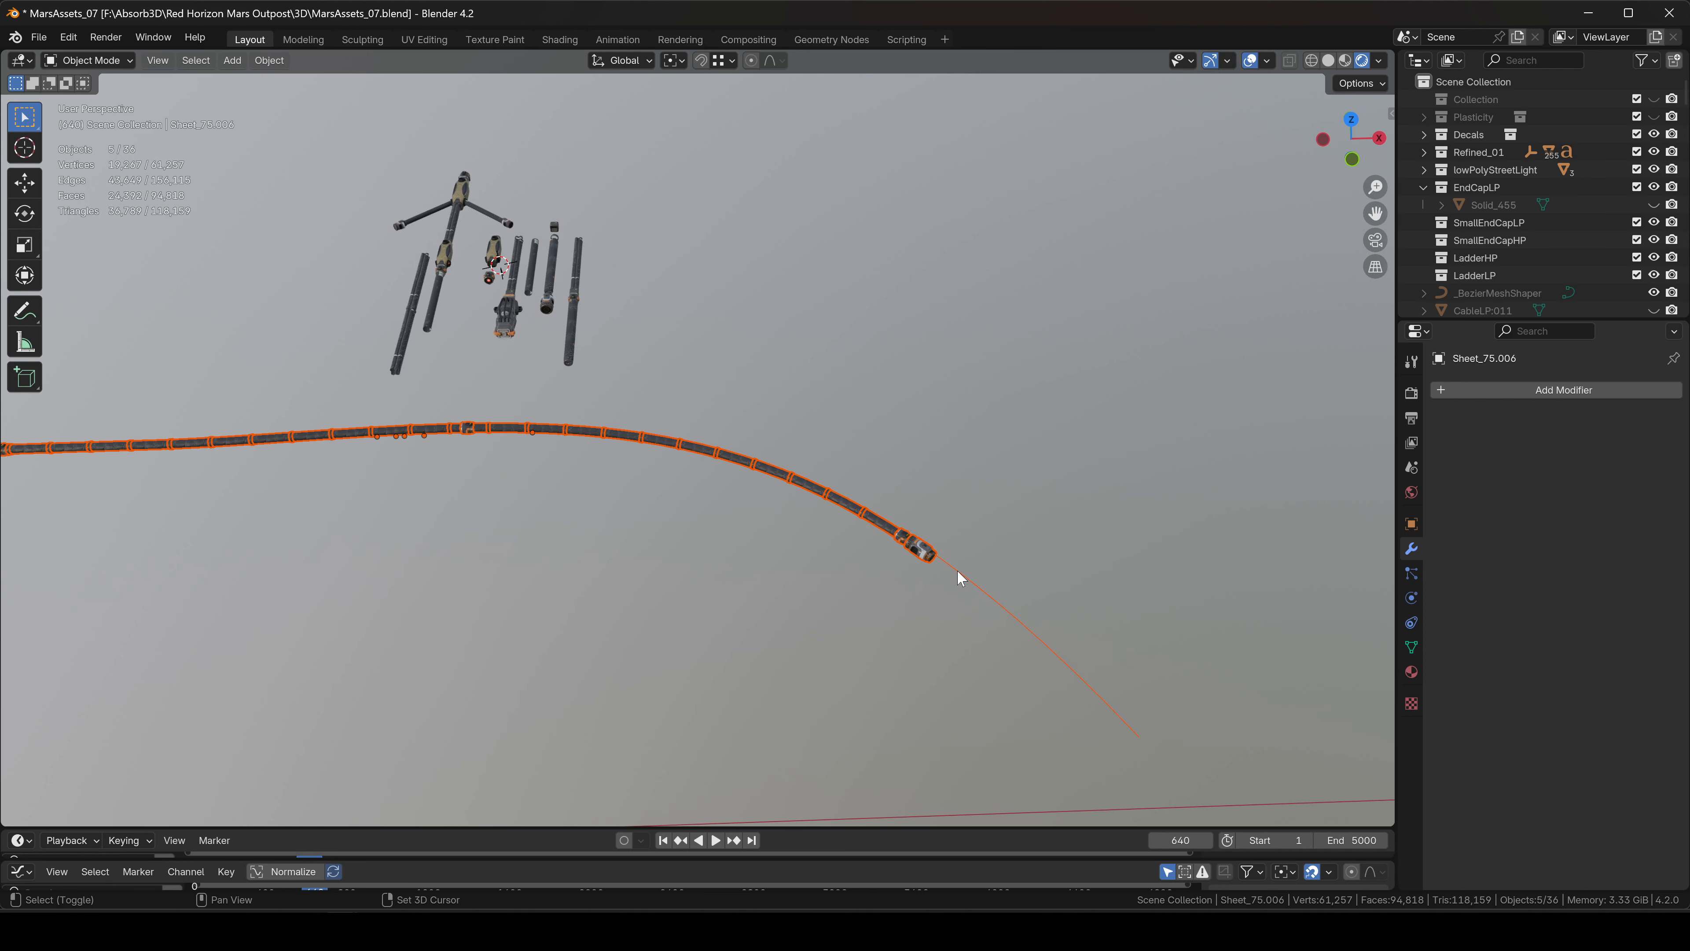
left_click(992, 588, "shift")
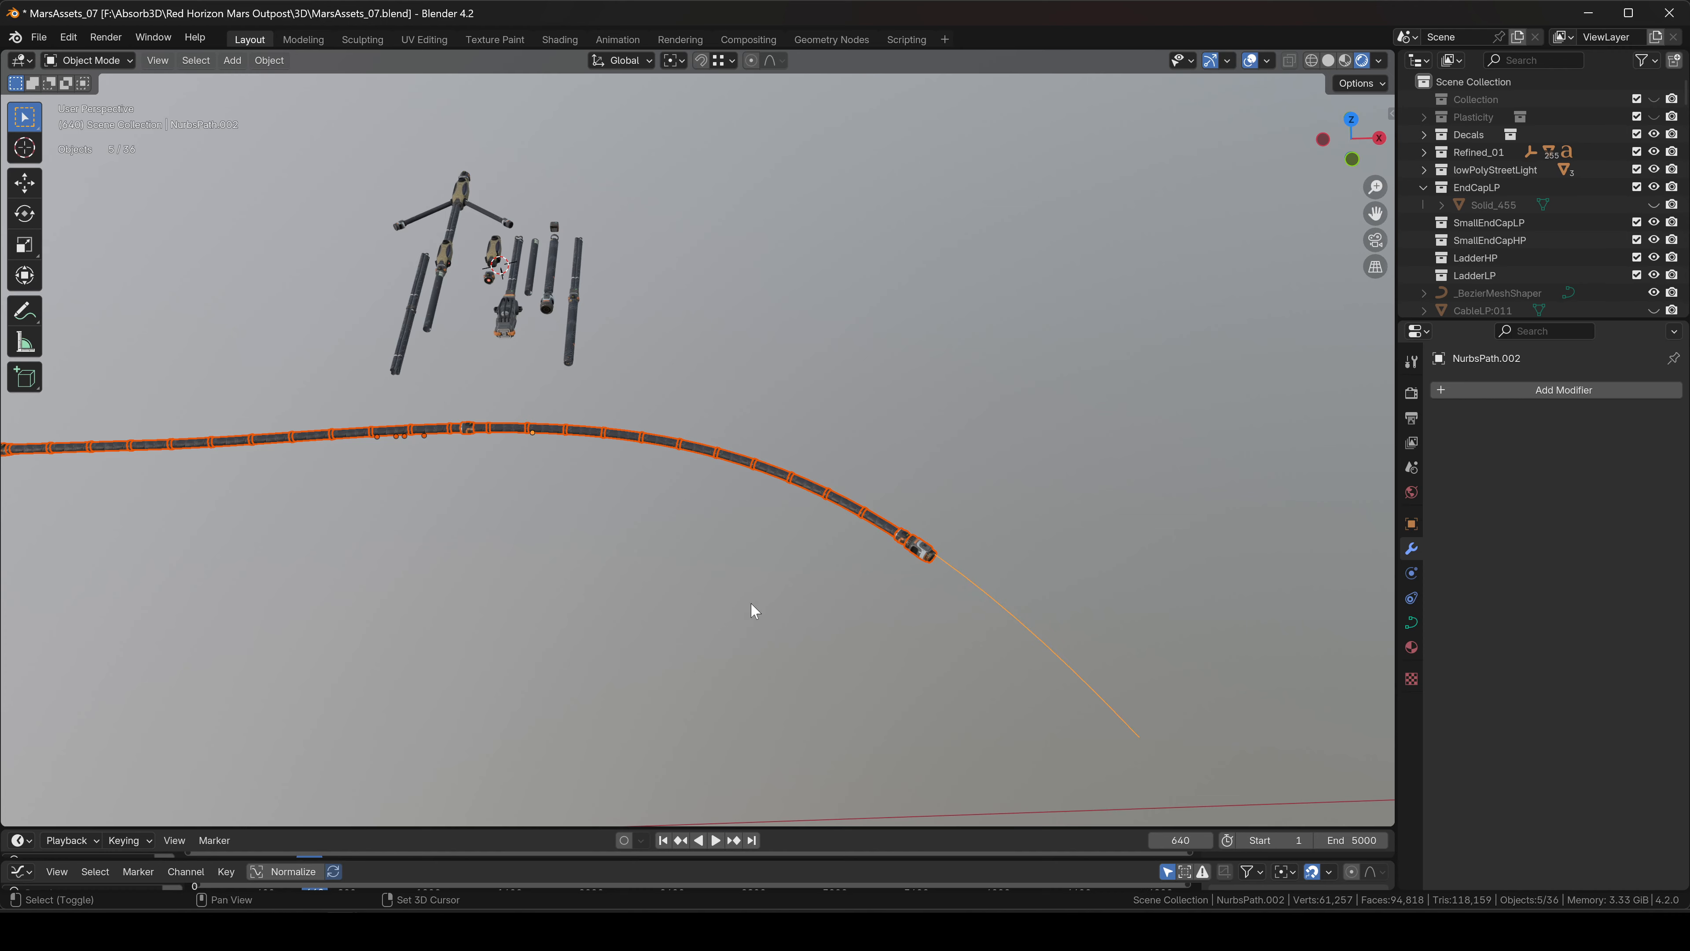
middle_click_drag(750, 603, 886, 566, "shift")
key("ctrl+p")
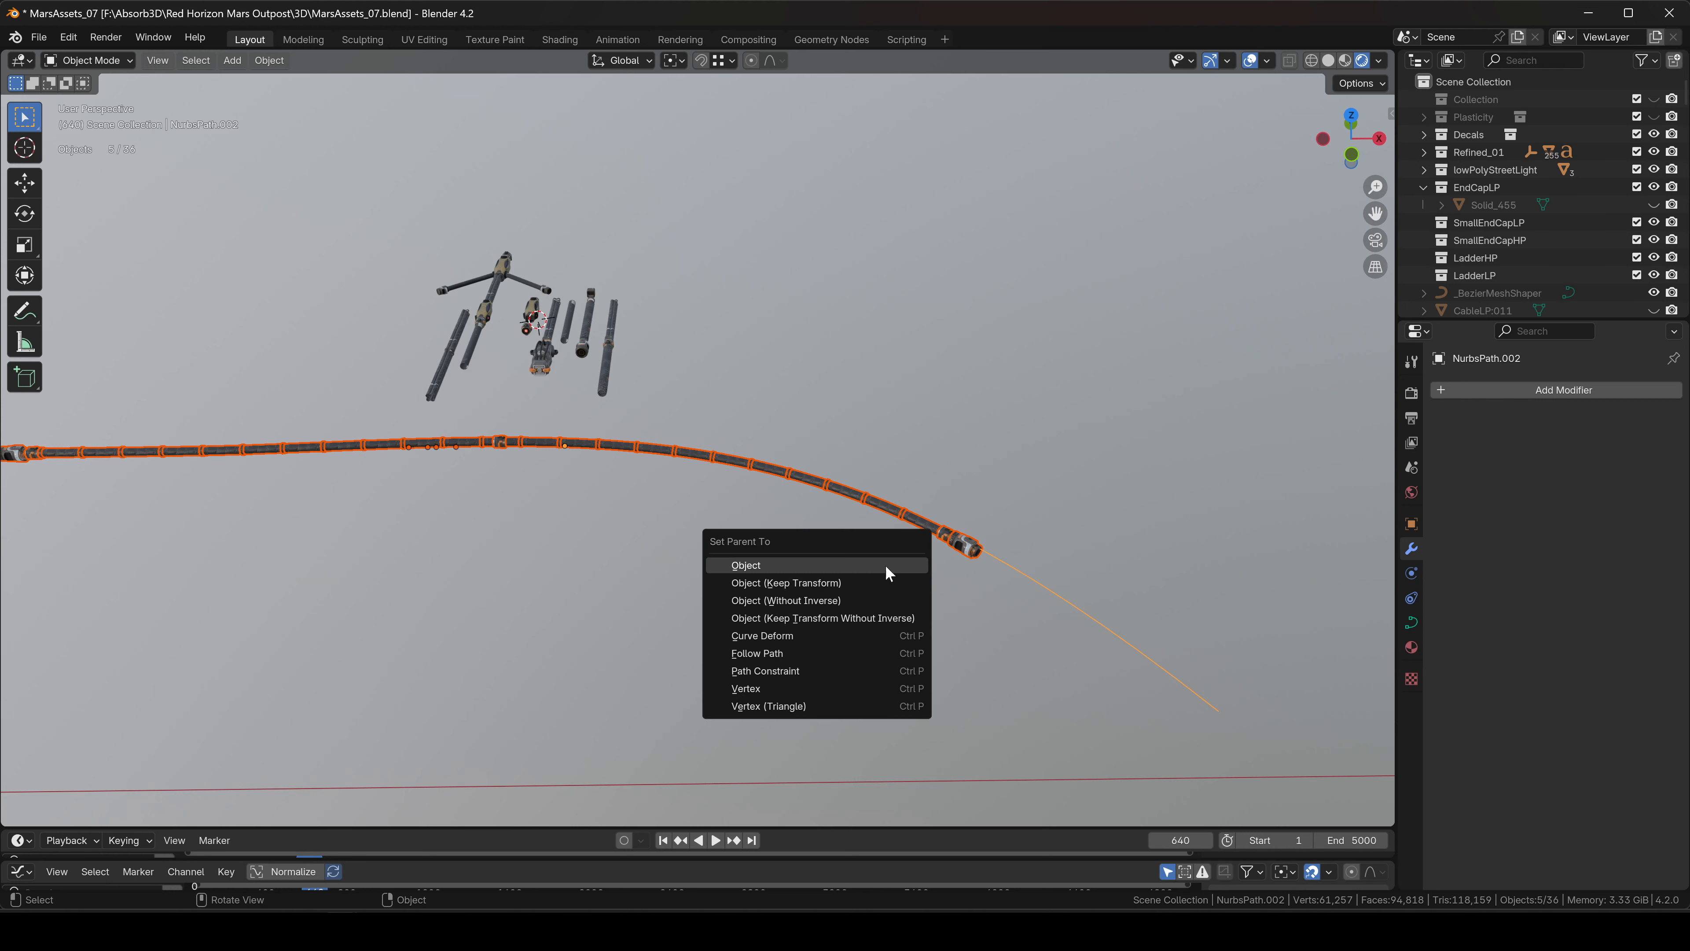
left_click(816, 570)
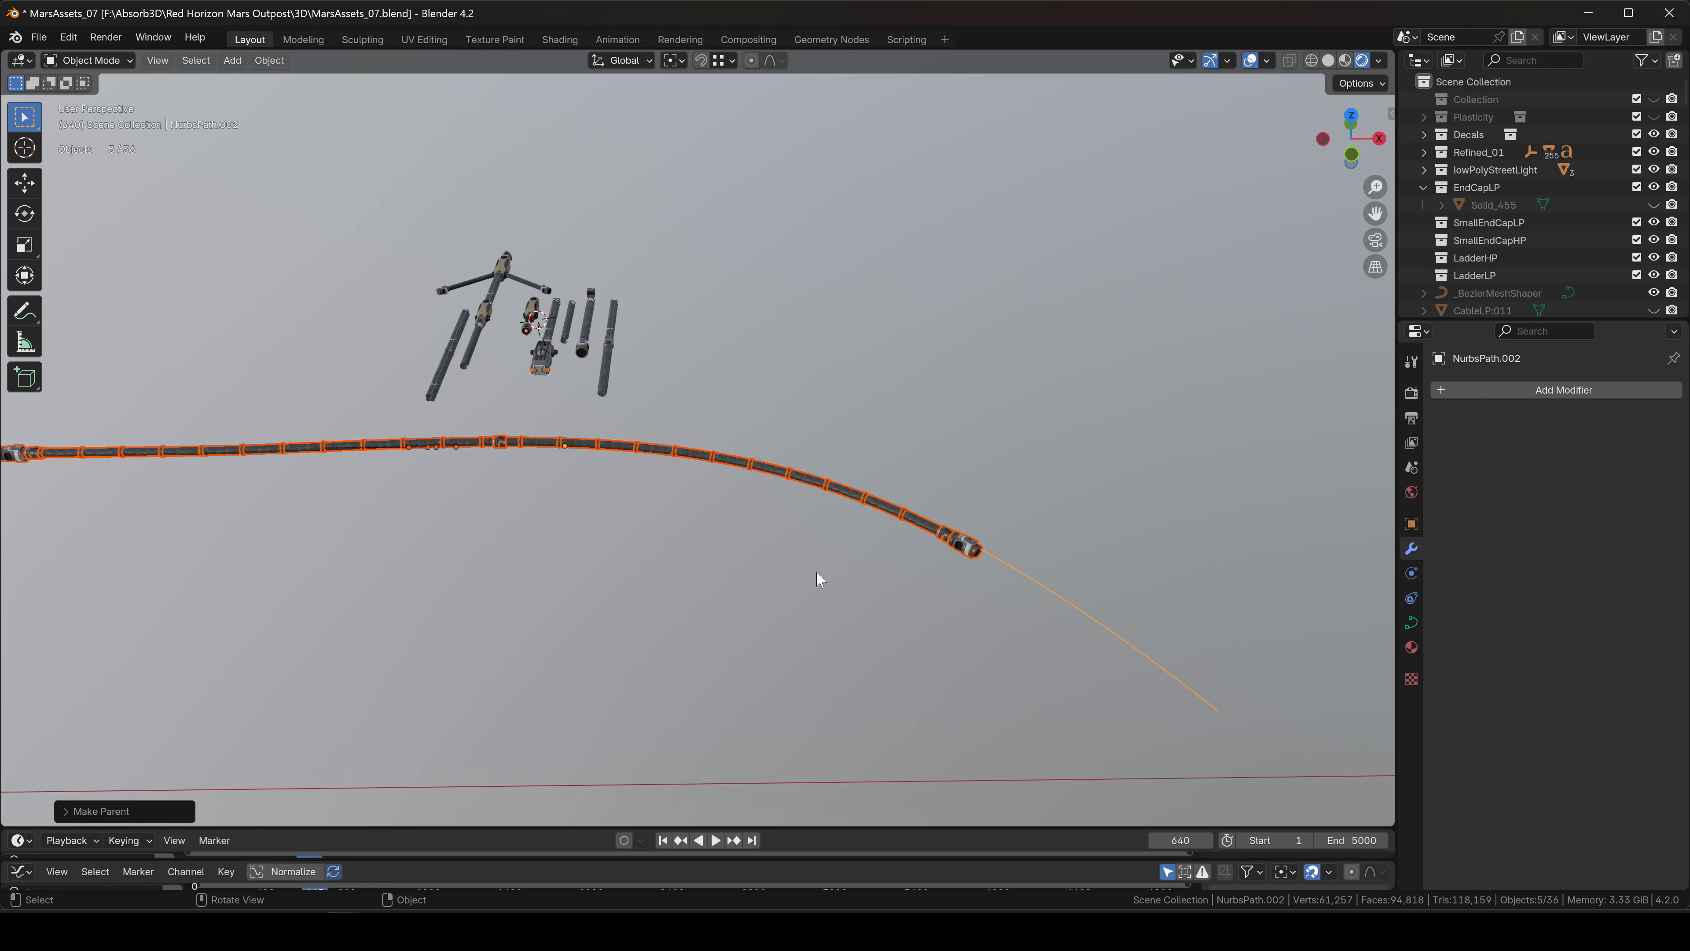
Test-move the path twice to check the parts follow, then select the hose mesh.
scroll(816, 572, "down", 2)
middle_click_drag(899, 540, 945, 522, "shift")
left_click(1008, 540)
key("g")
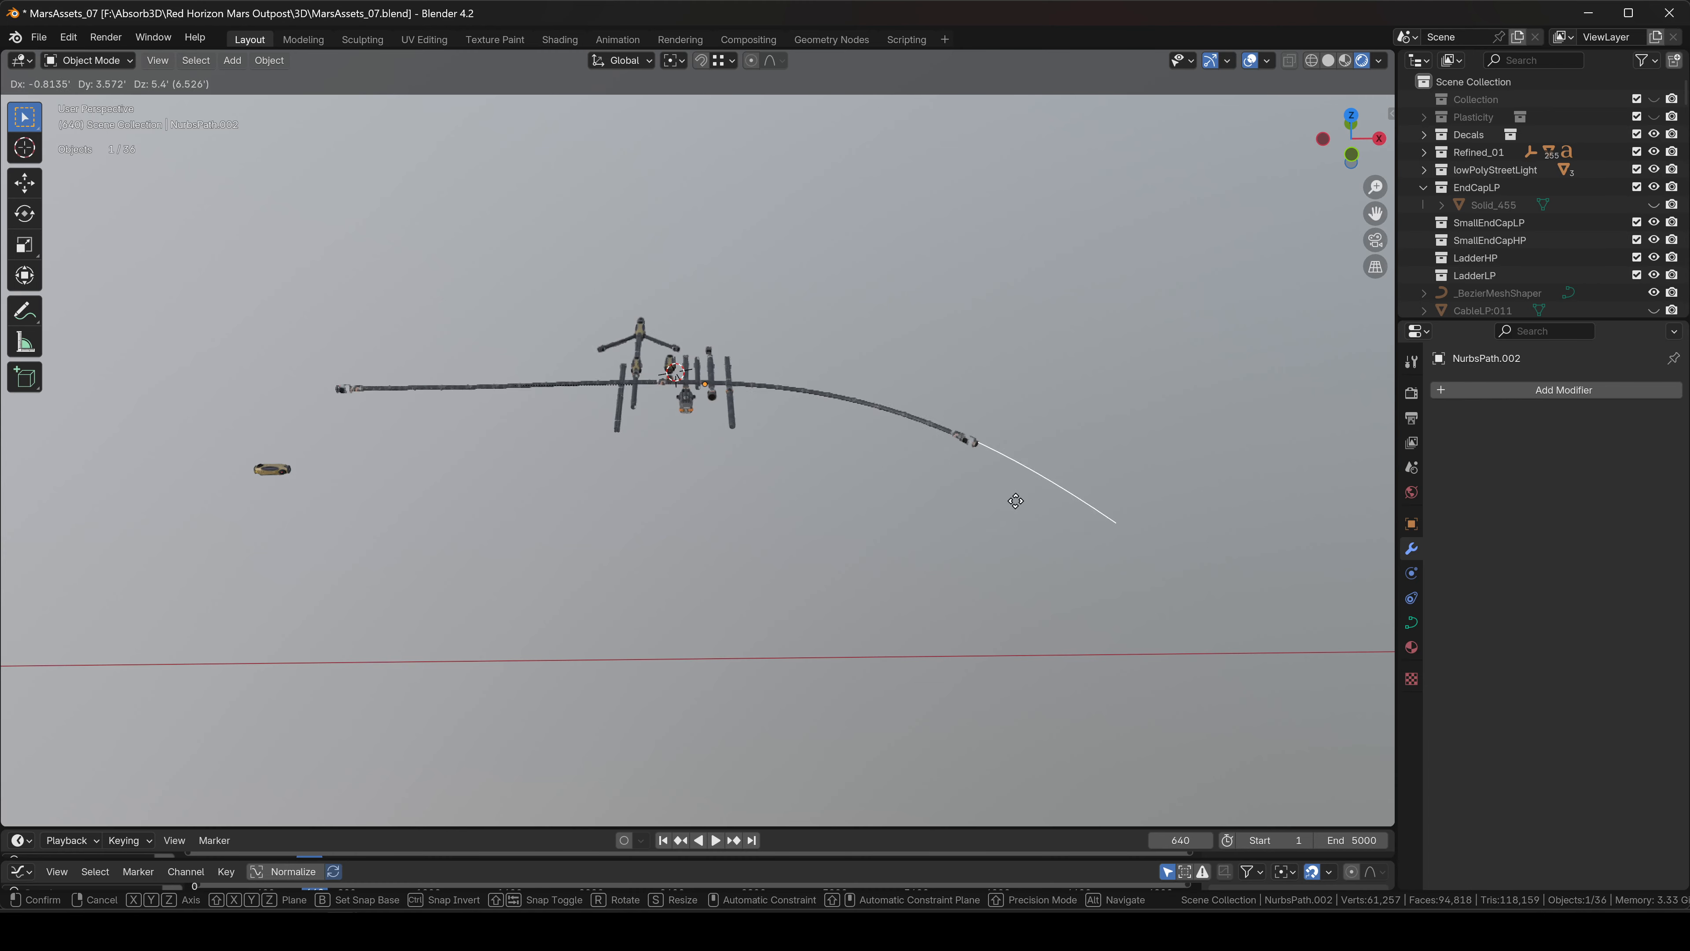
right_click(807, 532)
key("g")
right_click(725, 486)
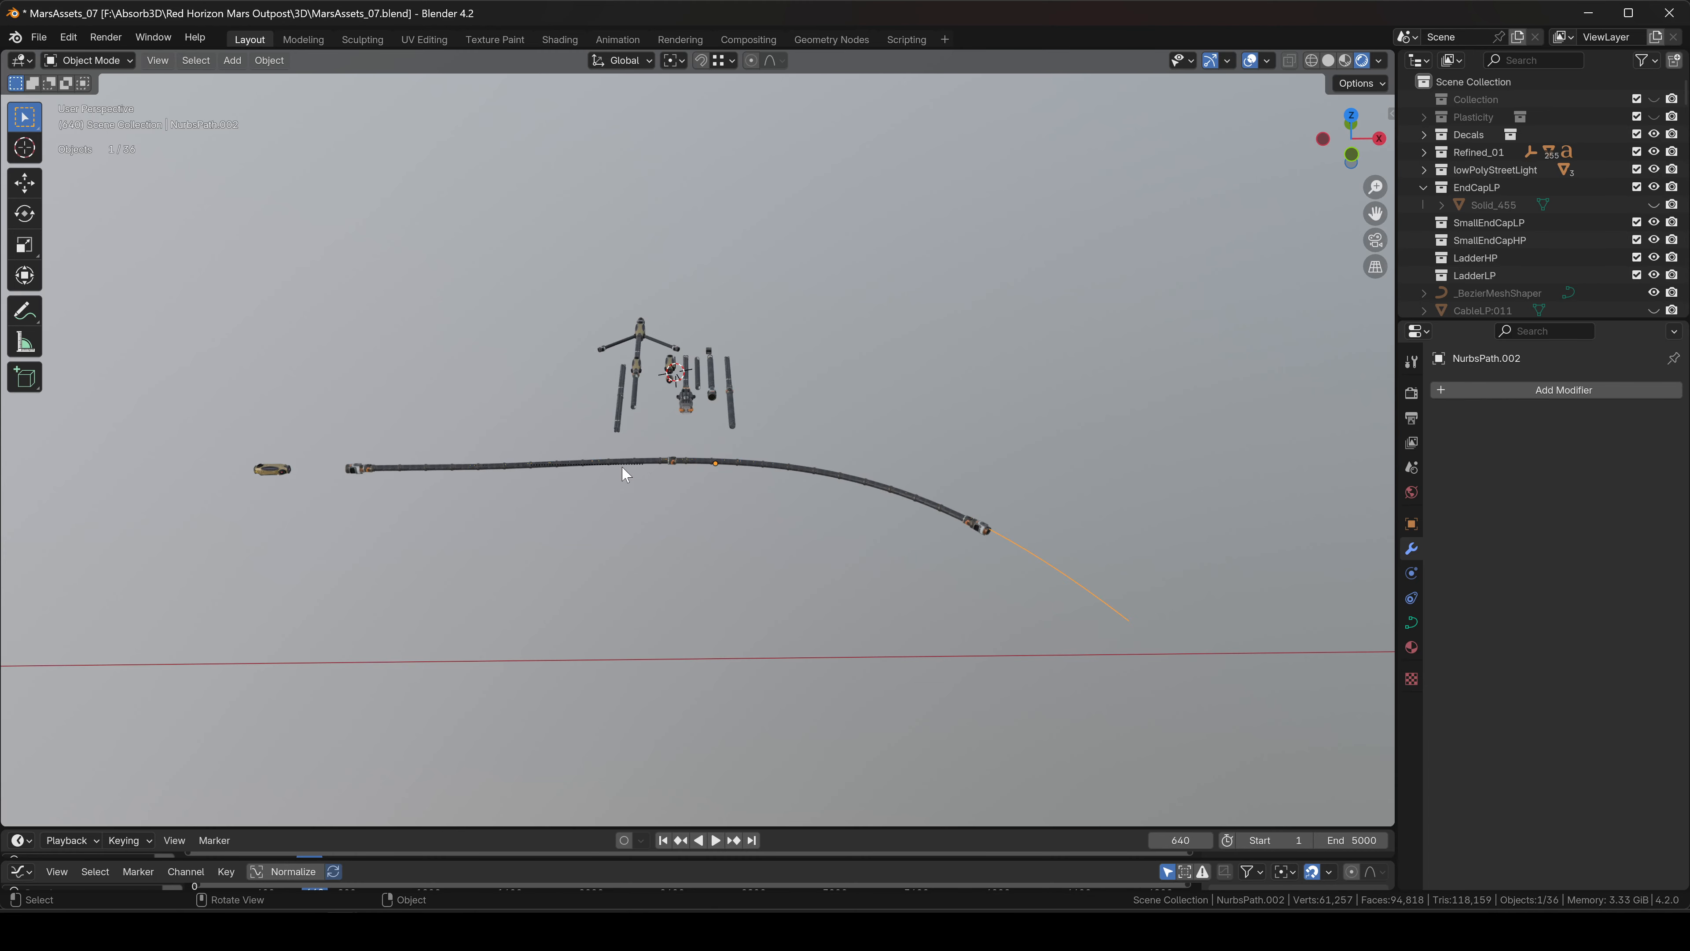
left_click(436, 469)
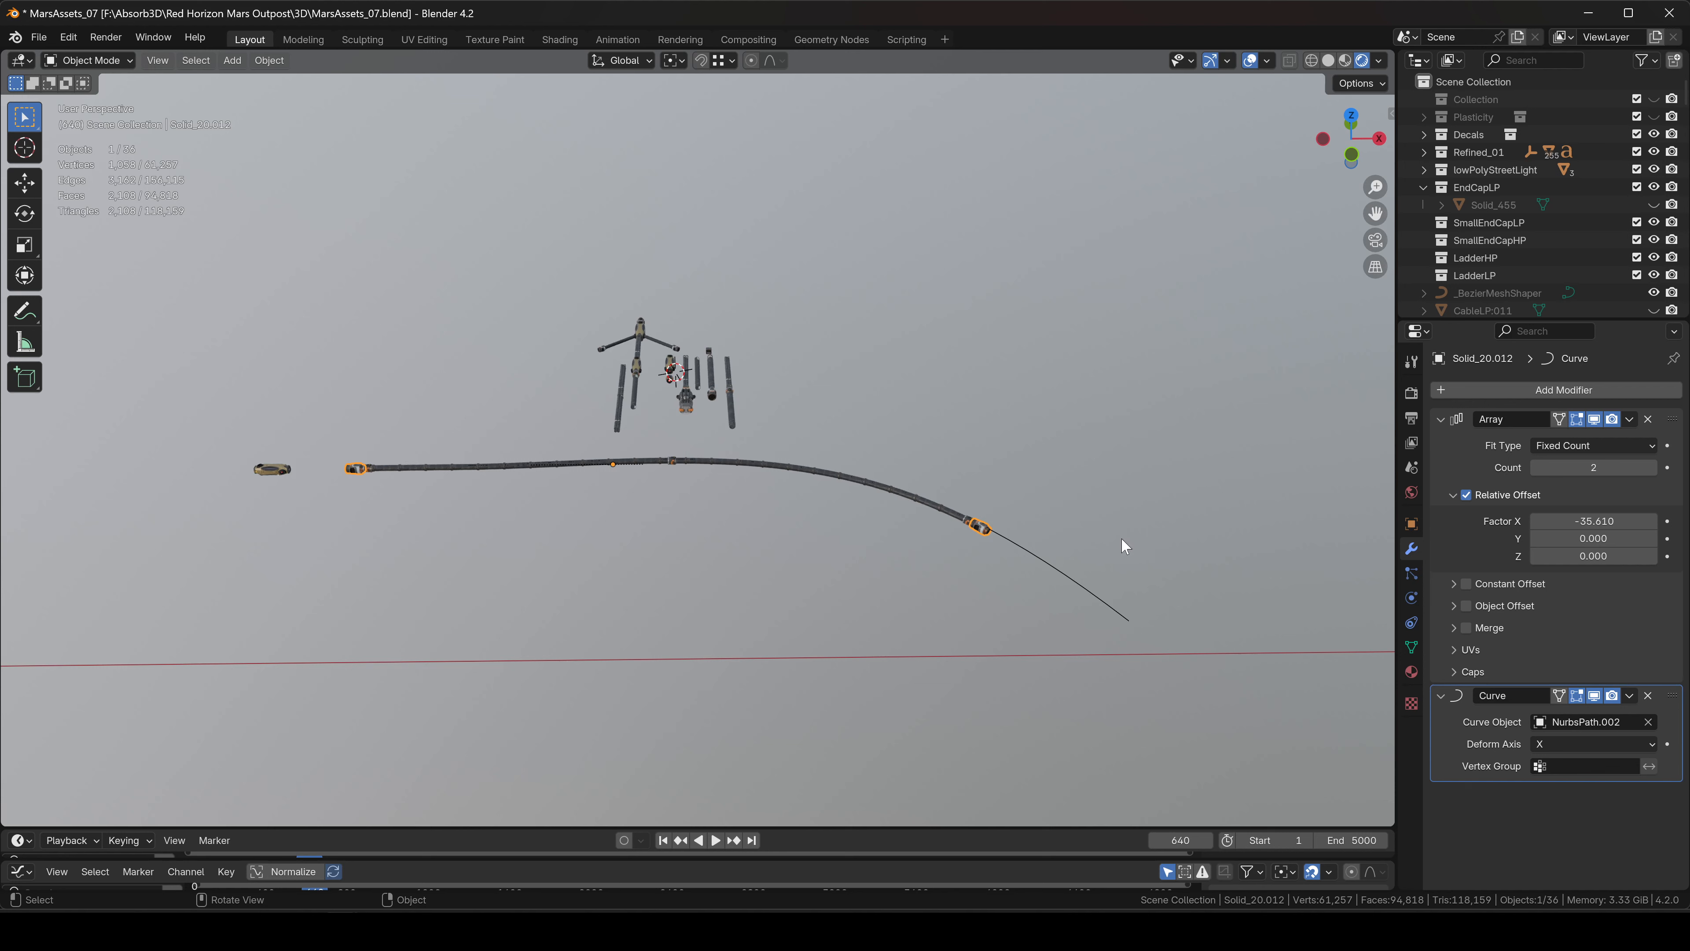
In NurbsPath.002's Edit Mode, drop a bend control point lower and raise the end point.
left_click(1040, 561)
key("Tab")
scroll(996, 531, "up", 4)
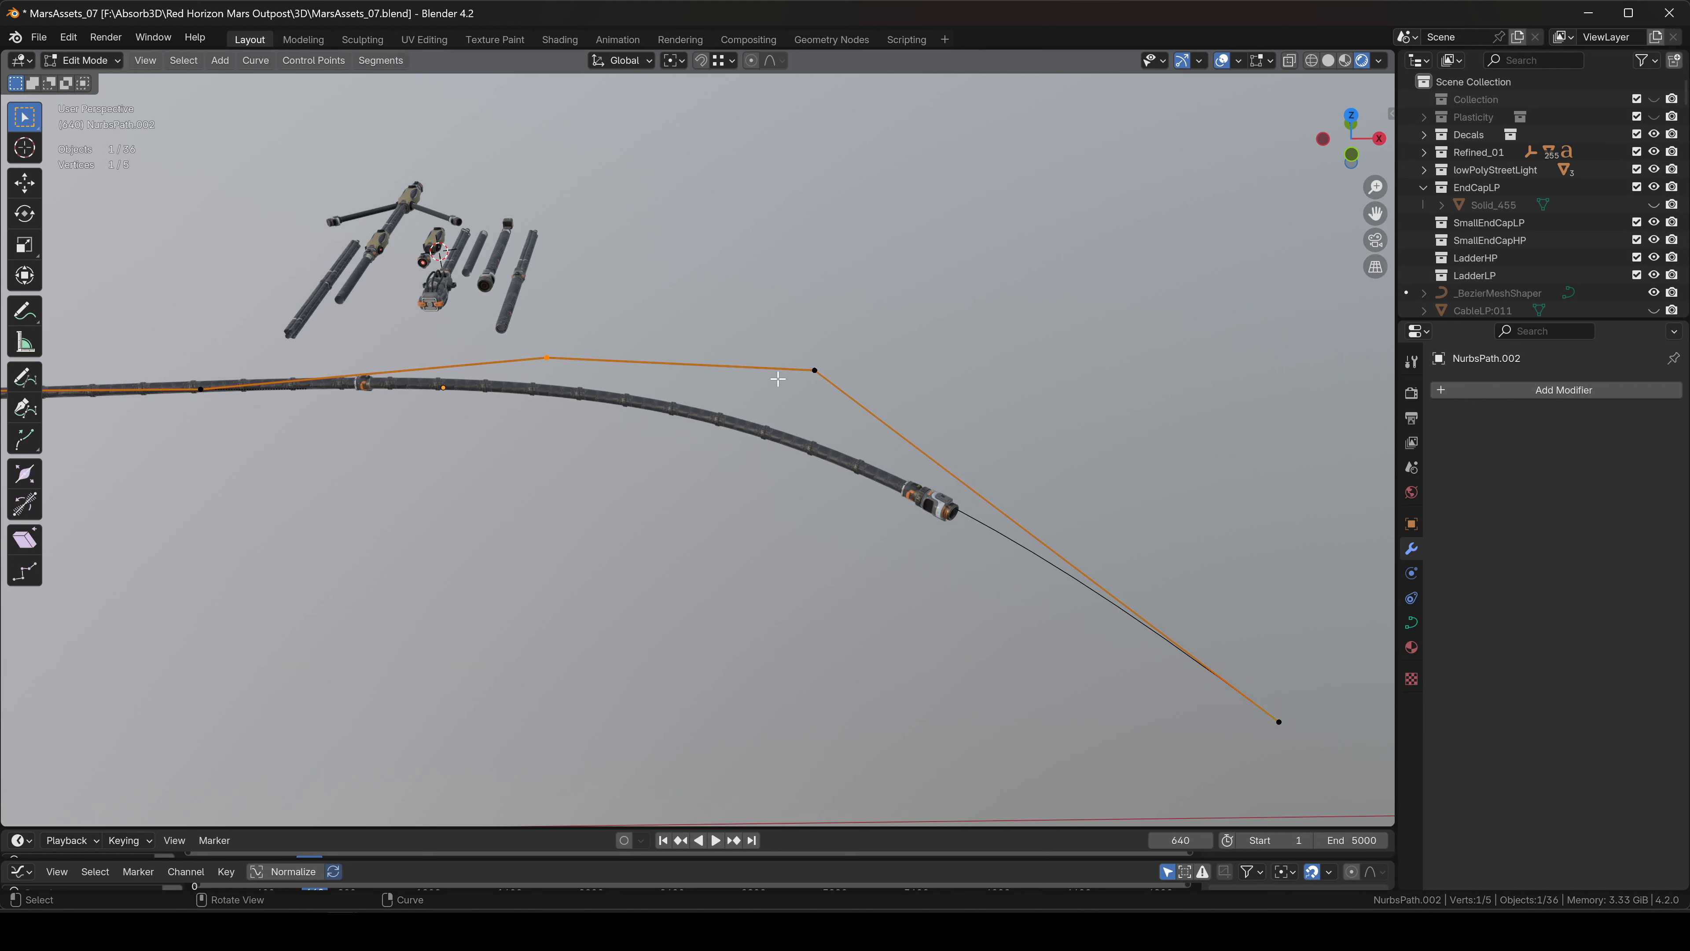
left_click(801, 371)
key("g")
left_click(678, 672)
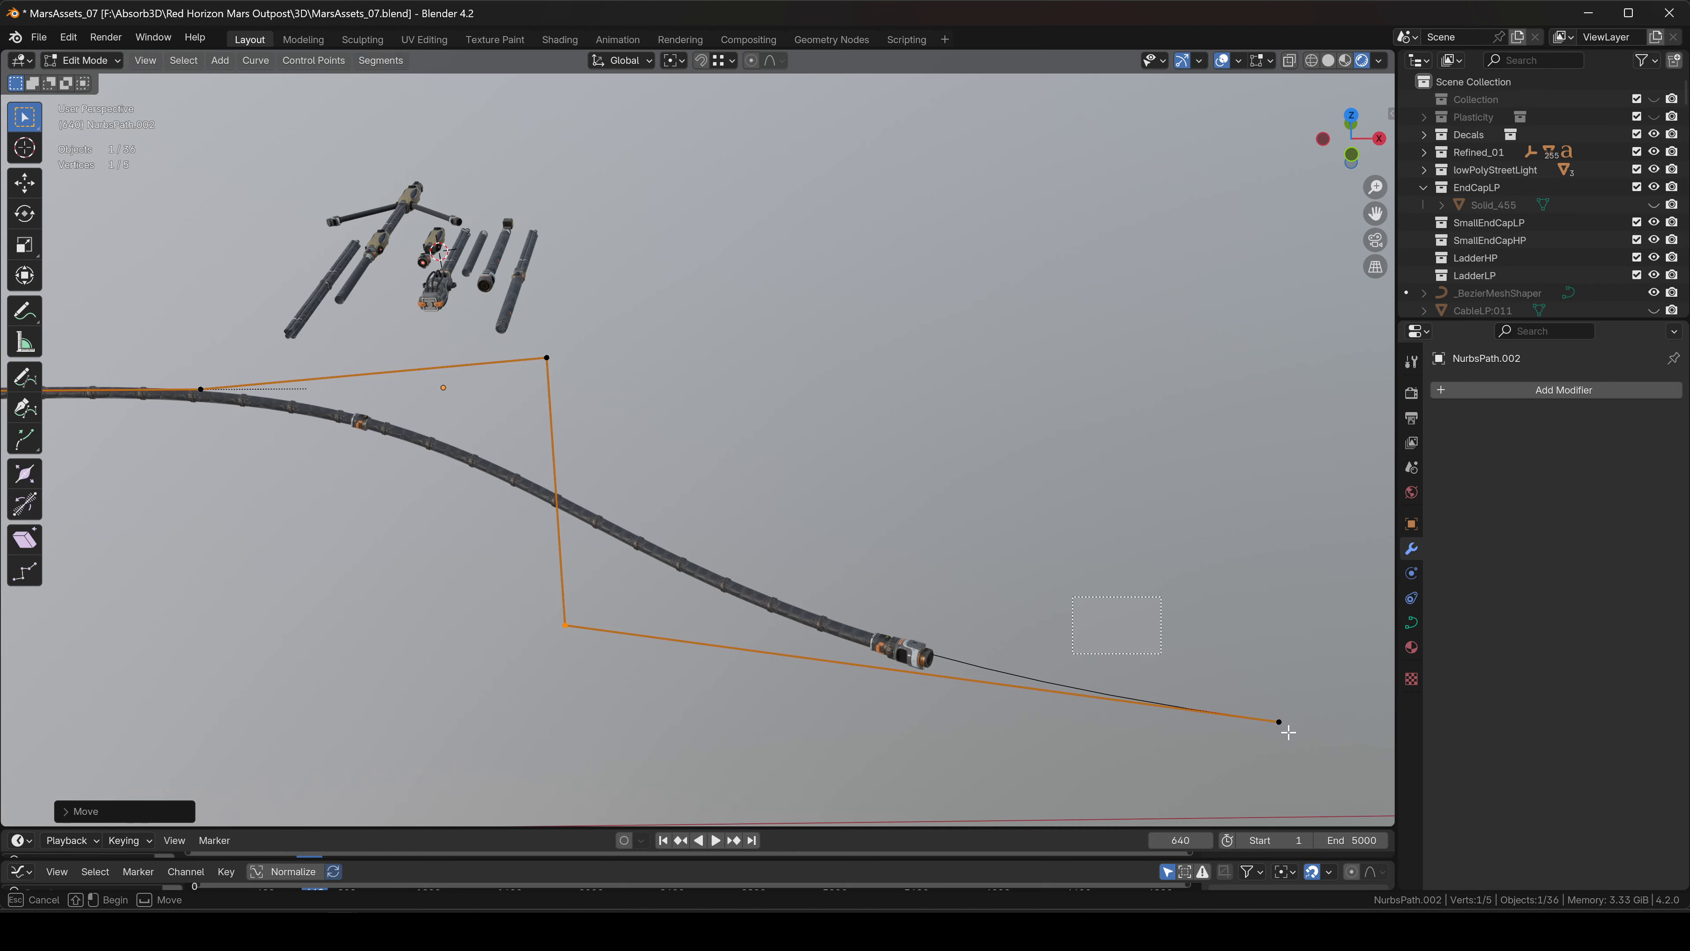
left_click_drag(1288, 732, 1315, 752)
key("g")
left_click(758, 170)
middle_click_drag(780, 286, 969, 389, "shift")
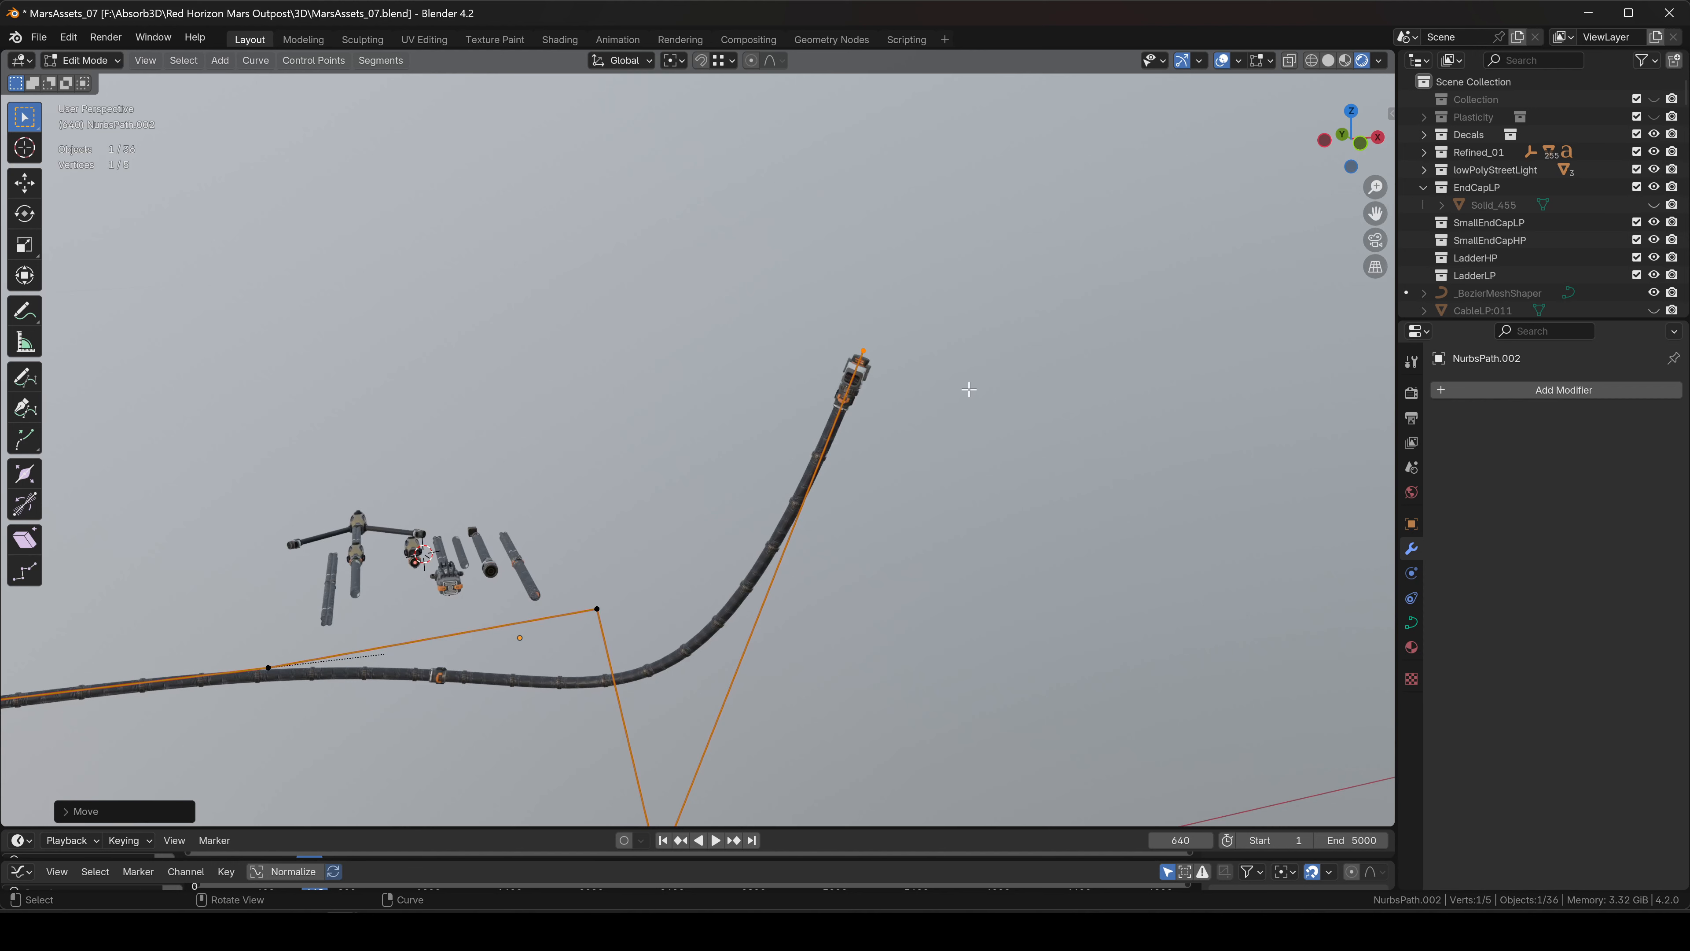
Extrude three new points from the path's end to form the upward bend, then select the hose.
key("e")
left_click(1020, 369)
key("e")
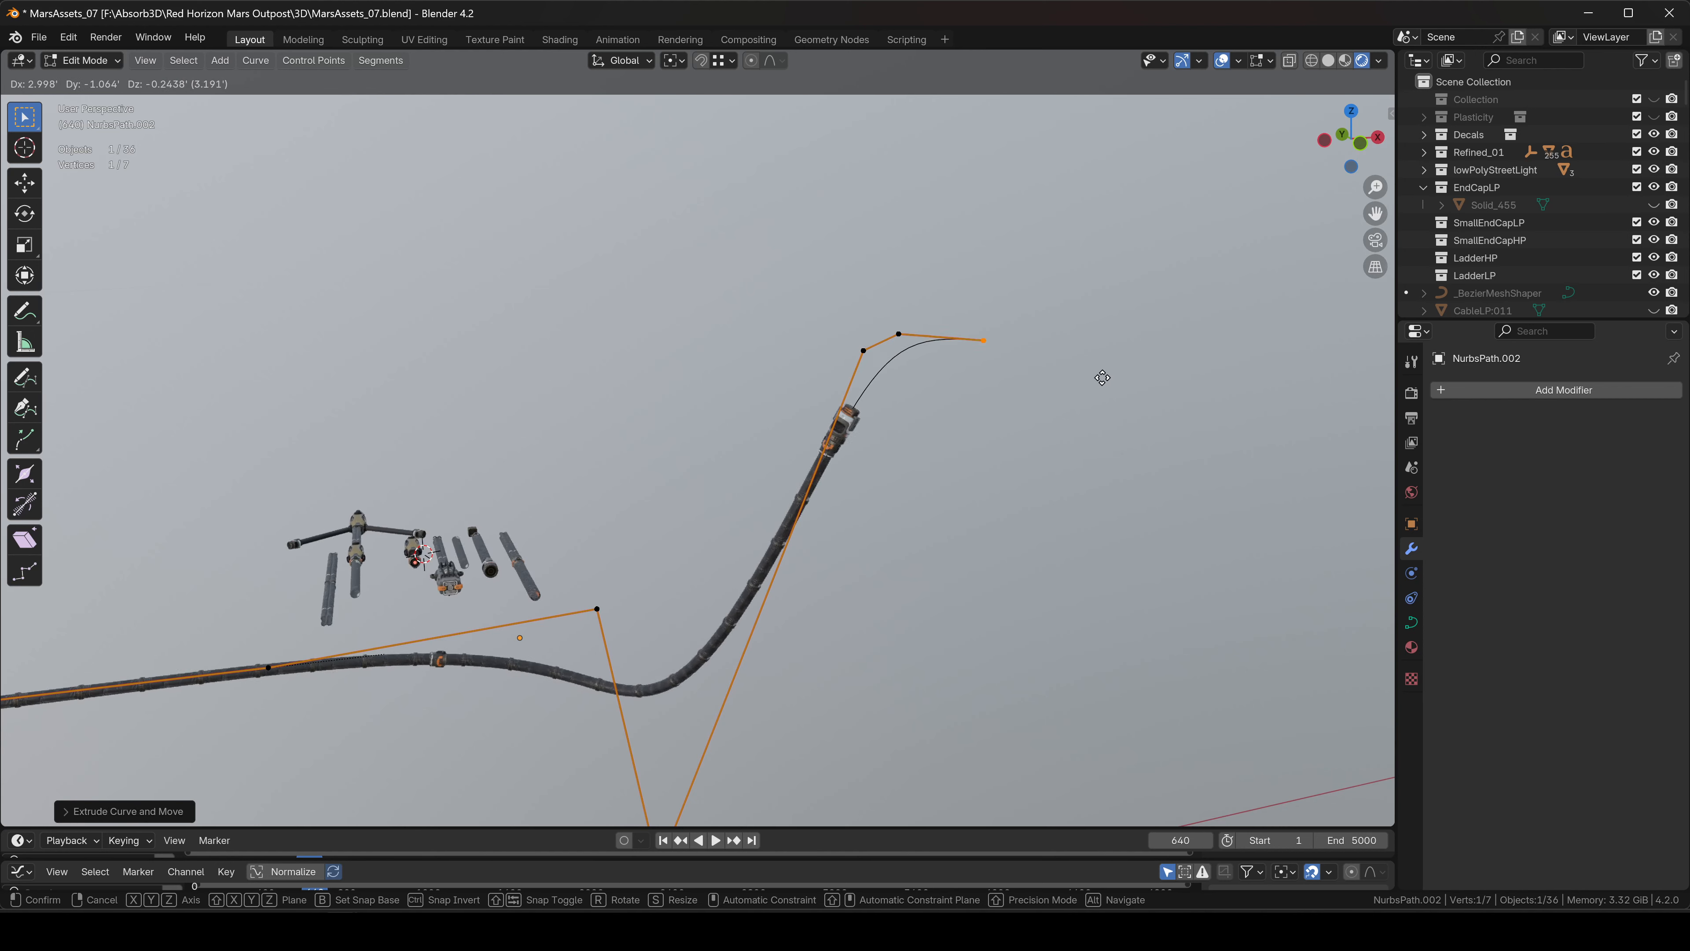
left_click(1103, 378)
key("e")
left_click(1205, 404)
key("Tab")
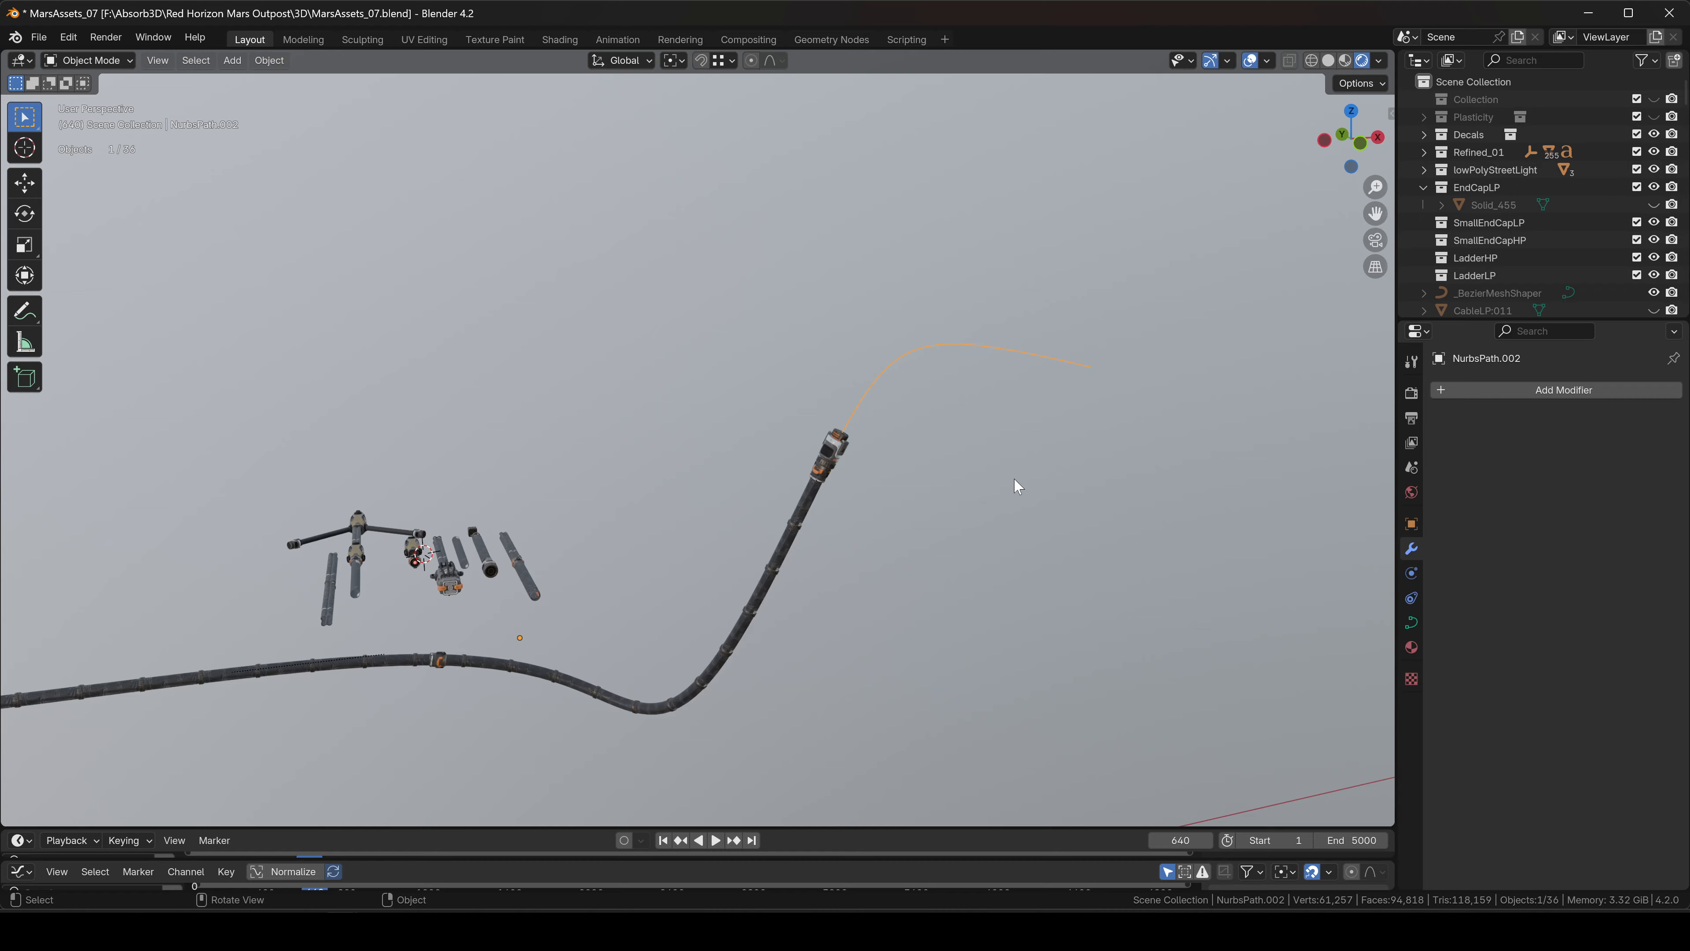
middle_click_drag(1011, 483, 920, 445)
left_click(875, 415)
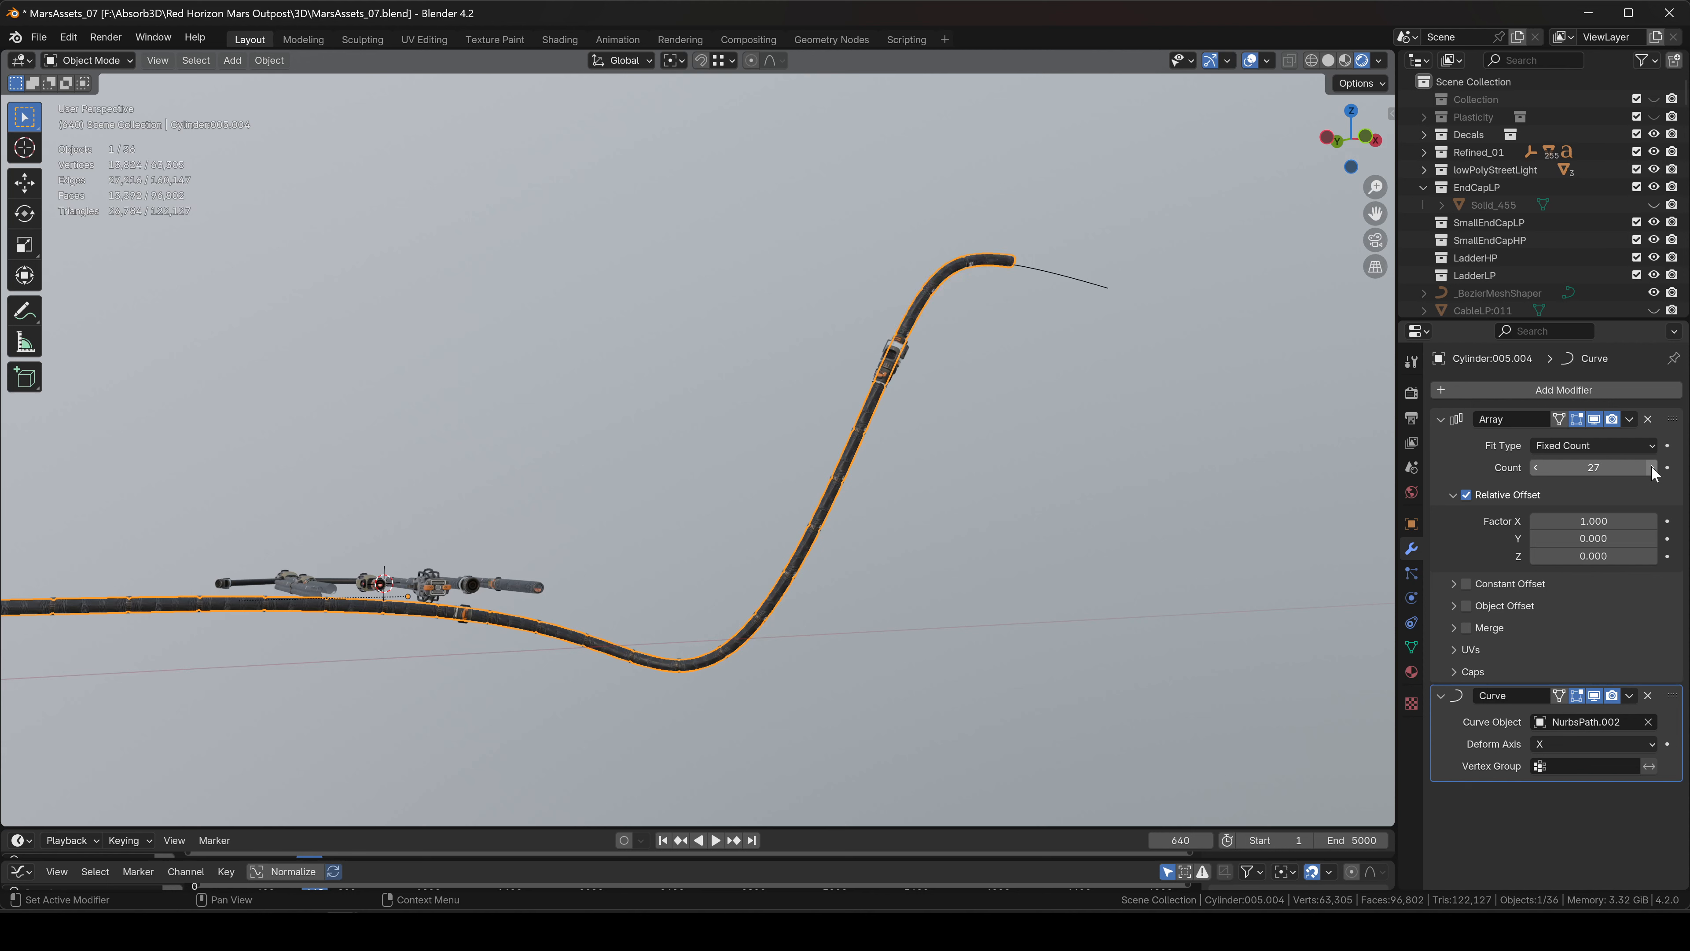
Orbit and zoom around the bent cable to inspect how it climbs the extended path.
left_click(949, 402)
middle_click_drag(949, 402, 1277, 531)
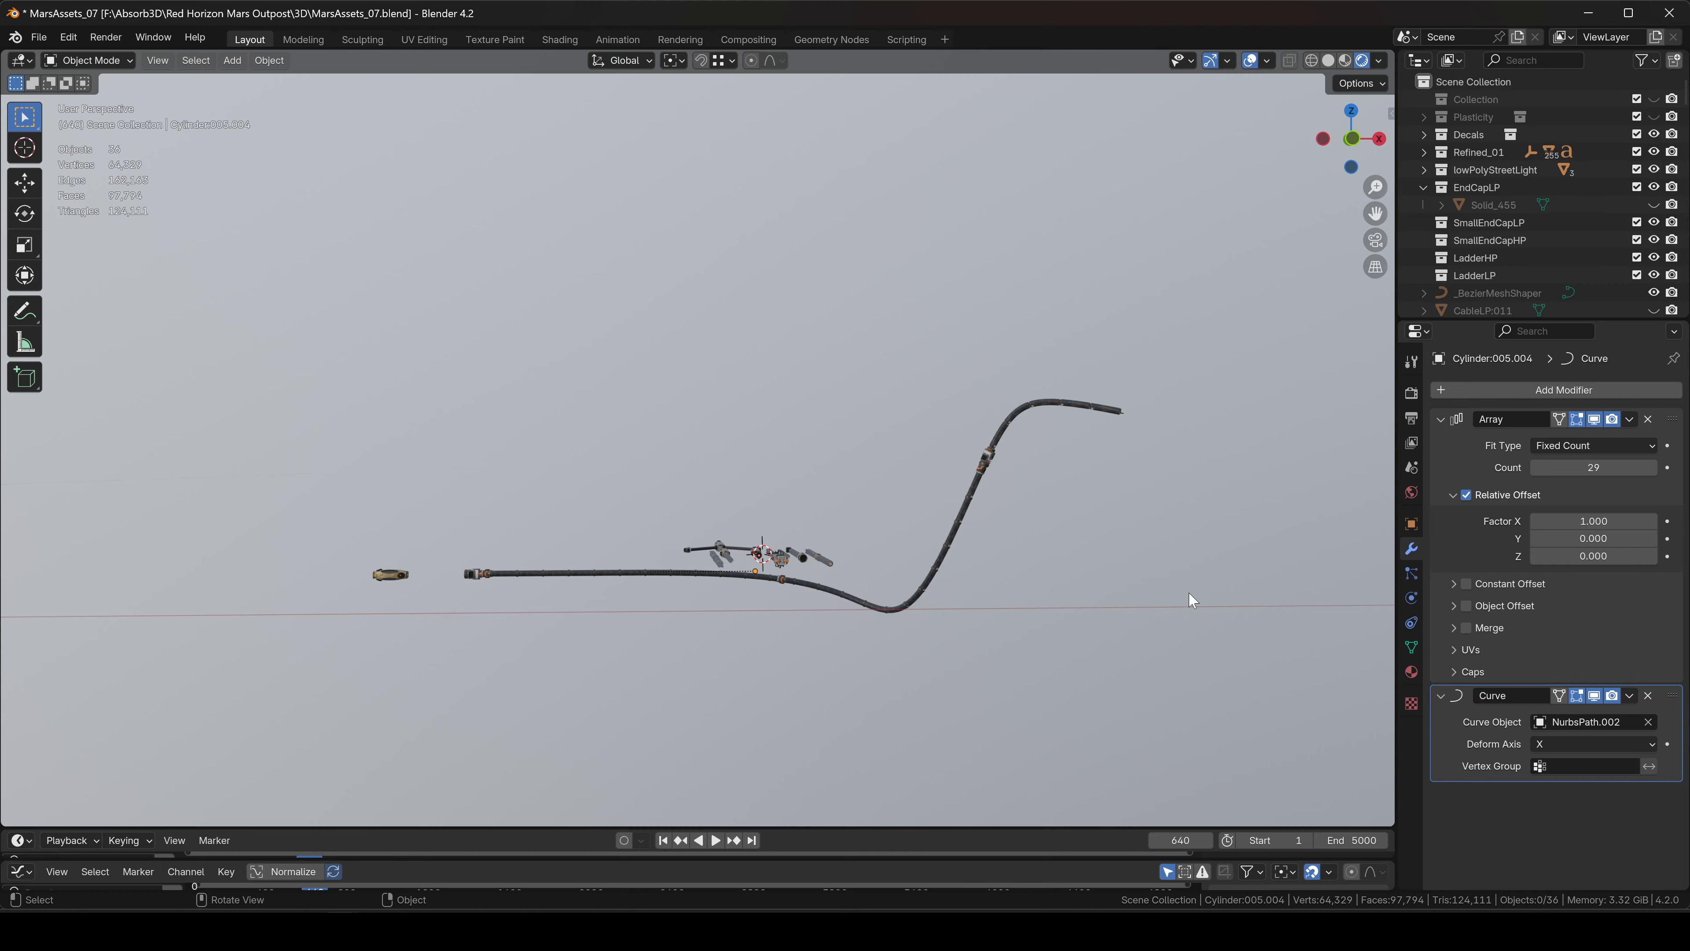
middle_click_drag(903, 474, 950, 467)
scroll(1025, 489, "up", 4)
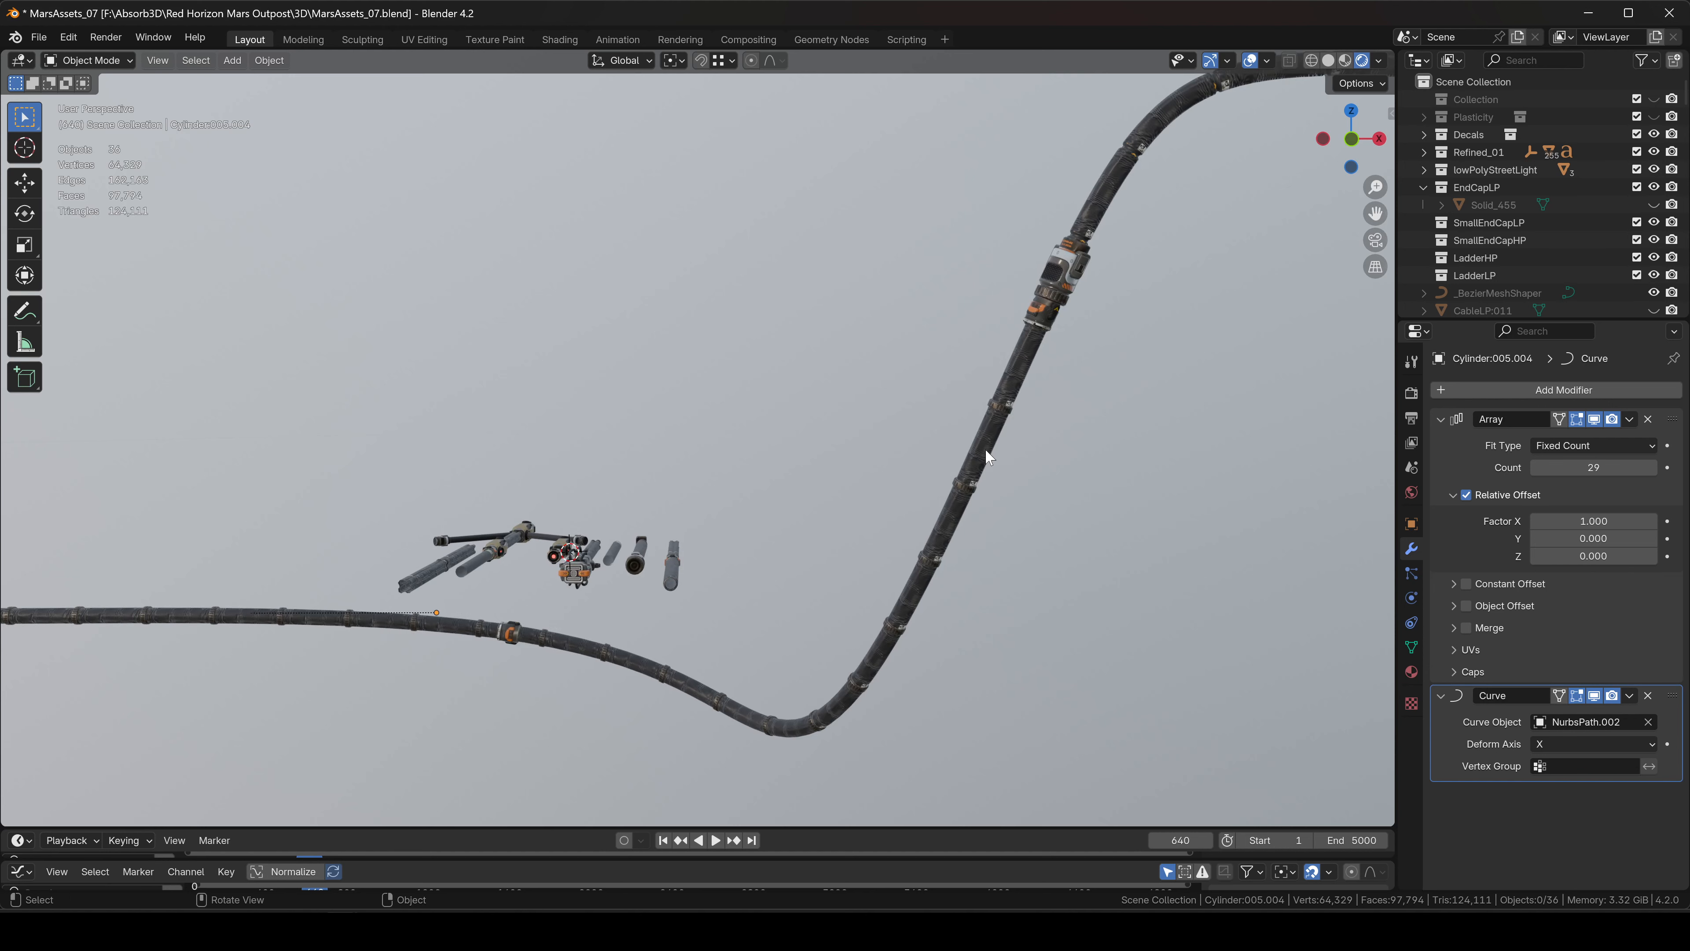
middle_click_drag(986, 450, 857, 578)
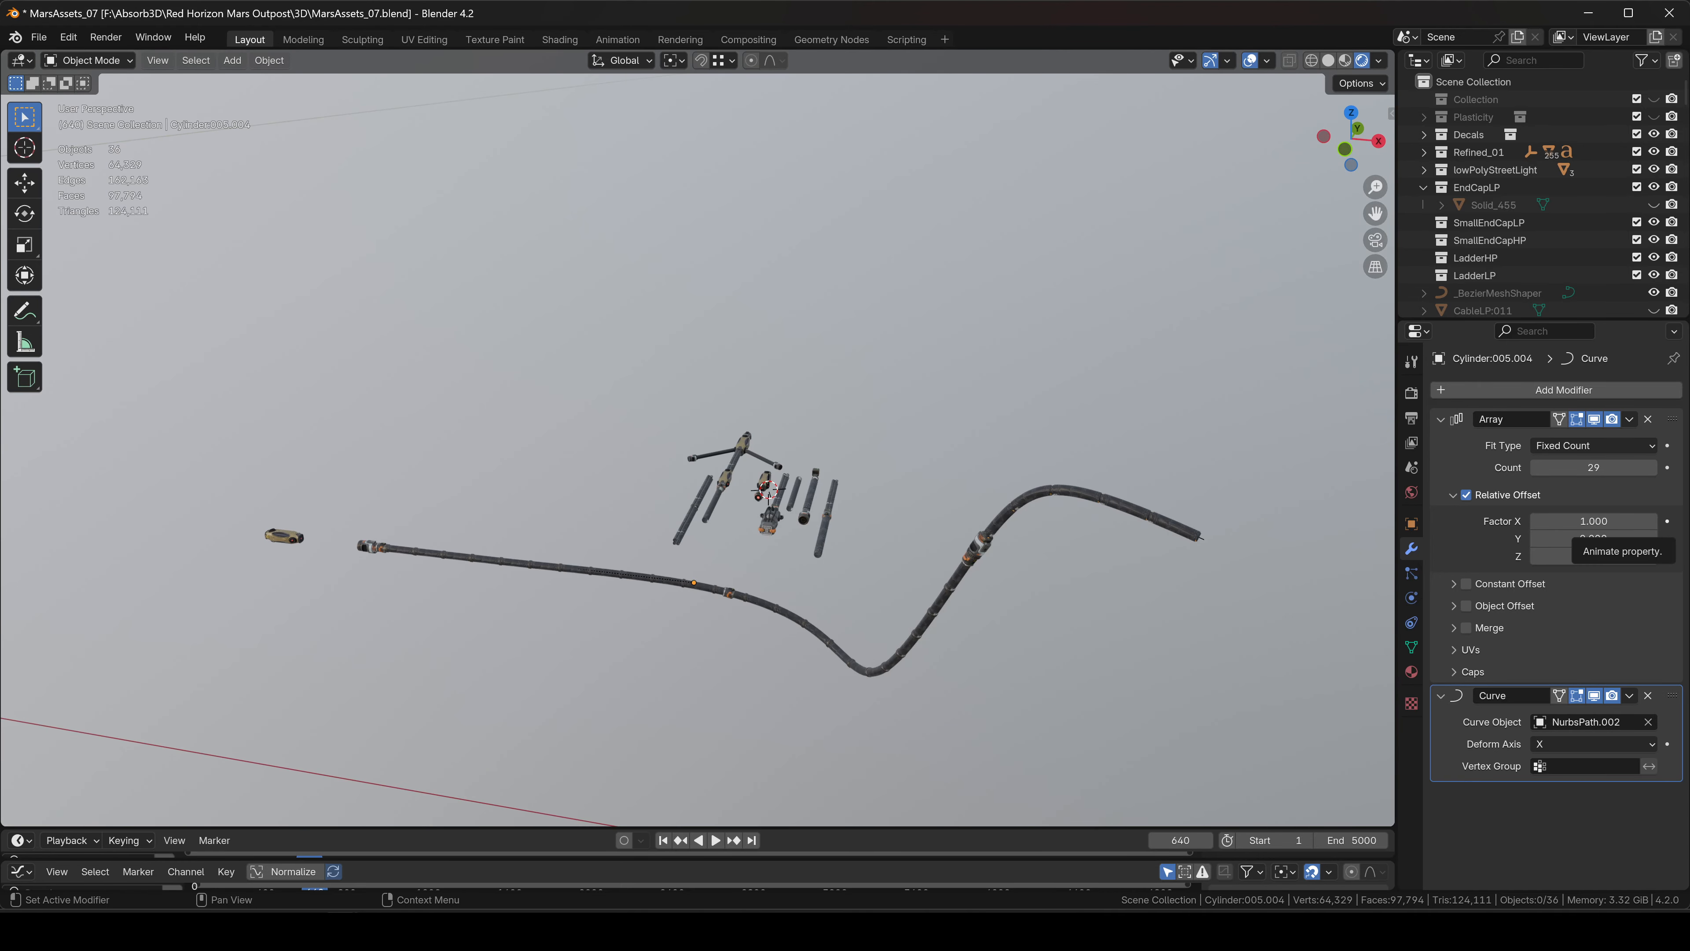